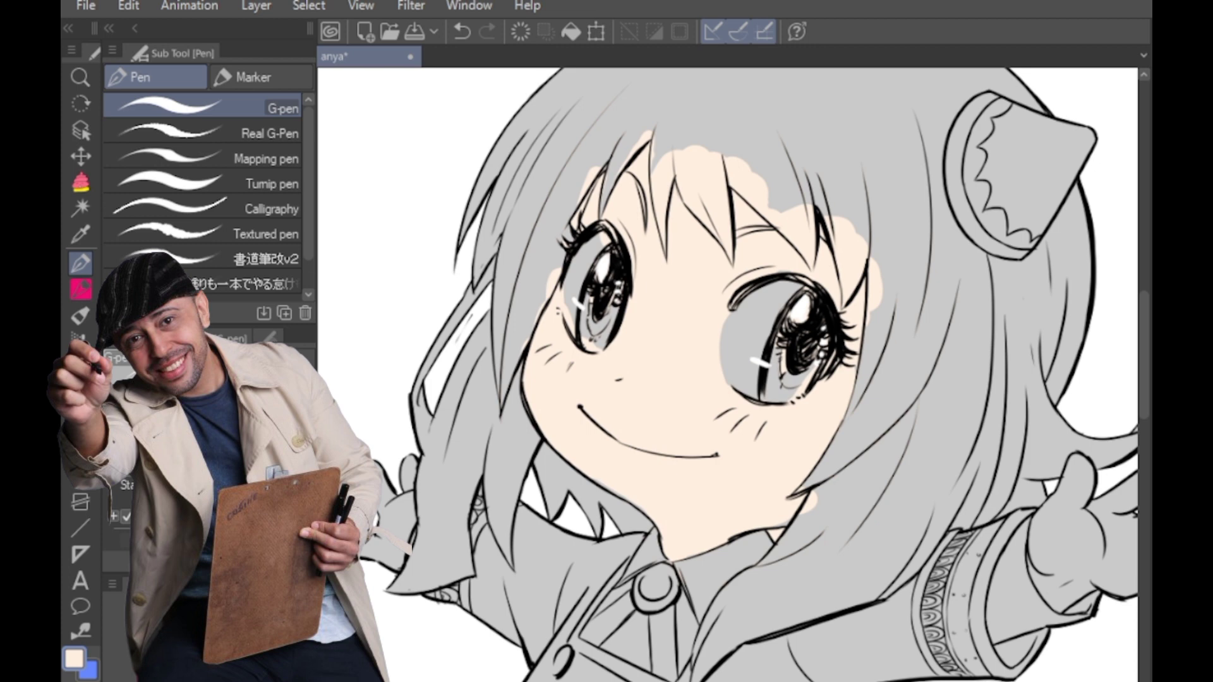
Paint the remaining gray in both eyes white and sample the face's skin tone
mouse_move(779, 383)
mouse_down()
mouse_move(756, 364)
mouse_move(787, 381)
mouse_move(814, 333)
mouse_move(759, 340)
mouse_move(756, 319)
mouse_move(754, 340)
mouse_move(766, 318)
mouse_move(772, 329)
mouse_move(727, 311)
mouse_move(713, 372)
mouse_up()
alt+click(726, 310)
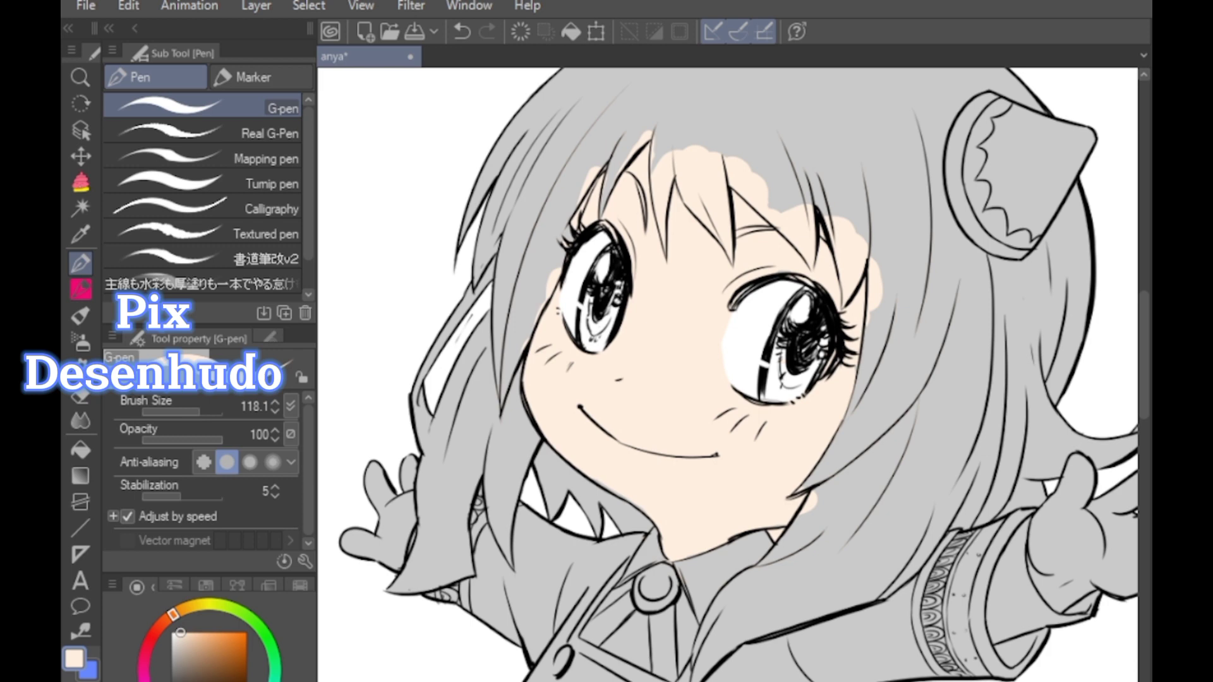
Choose a medium green and paint the irises of both eyes with the G-pen at brush size 42.2
click(273, 654)
scroll(787, 269, up, 1)
drag(787, 268, 670, 171)
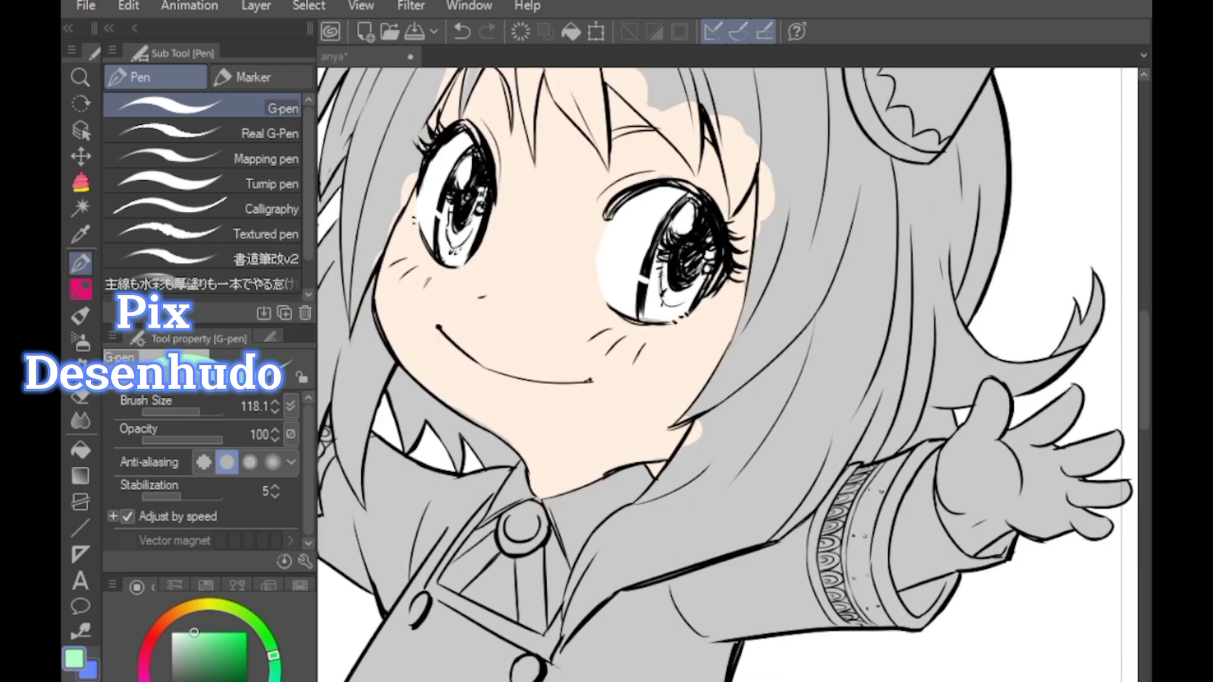
click(206, 657)
mouse_move(670, 251)
mouse_down()
mouse_move(700, 277)
mouse_move(714, 245)
mouse_up()
mouse_move(446, 203)
mouse_down()
mouse_move(470, 243)
mouse_move(474, 158)
mouse_up()
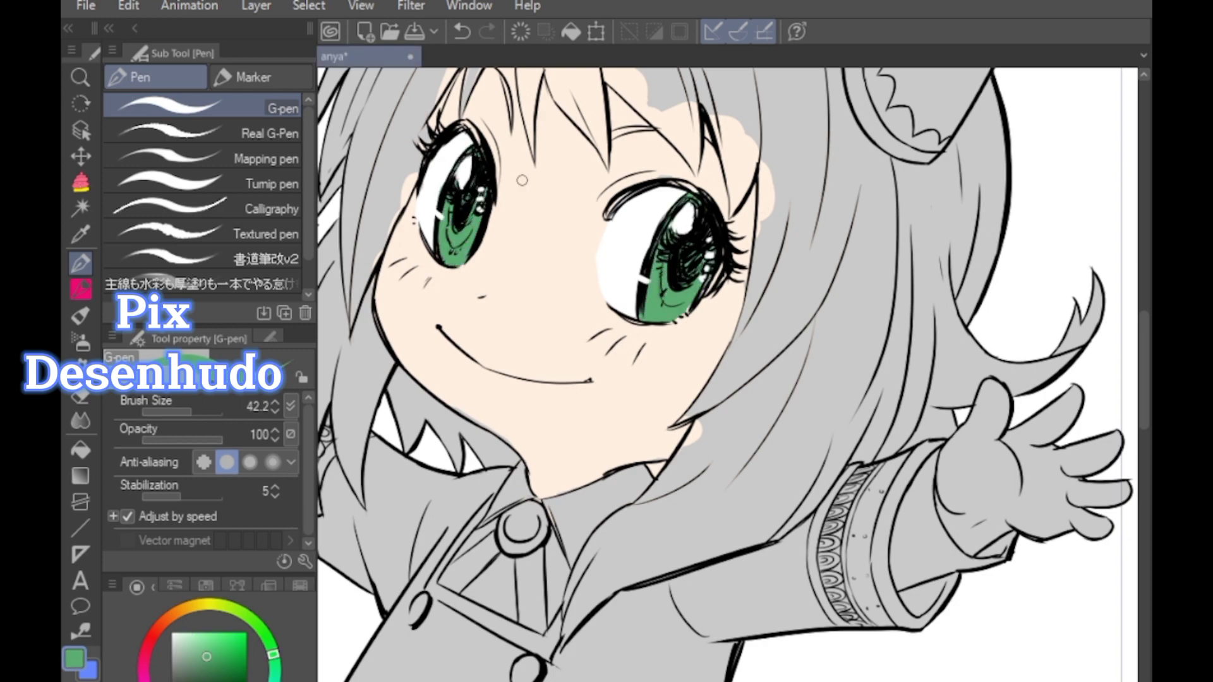
Paint the long hair strands beside the smaller eye light pink, following the line art
scroll(676, 328, down, 2)
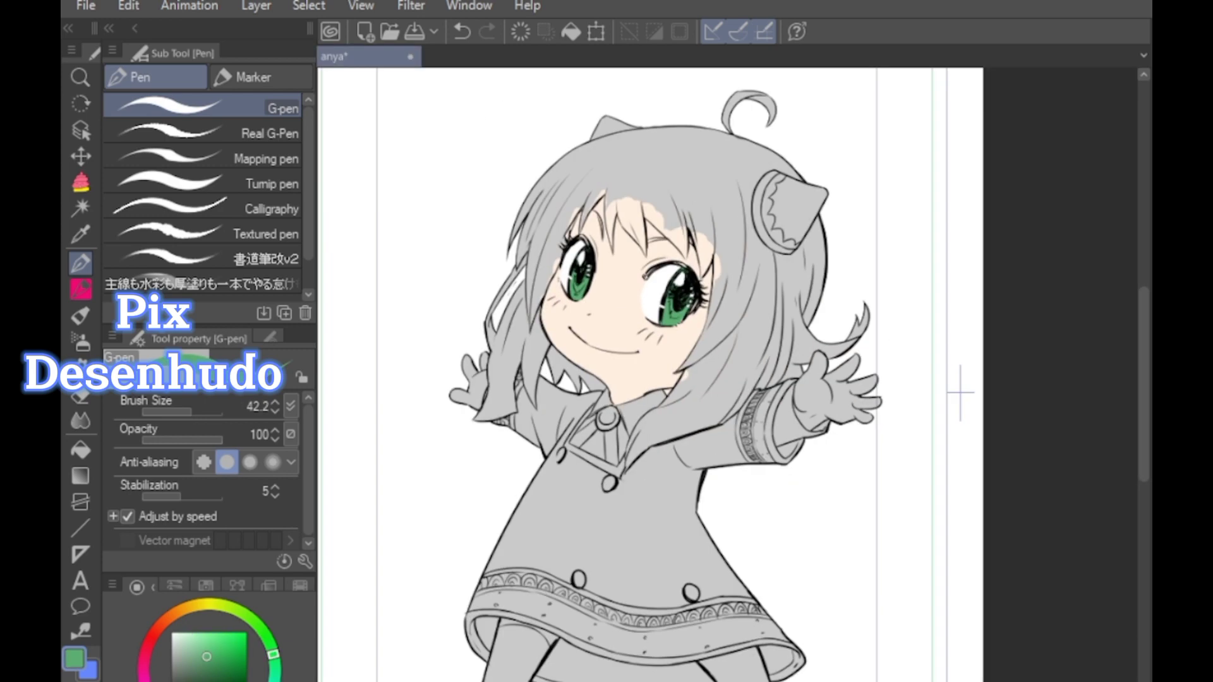
scroll(657, 238, up, 3)
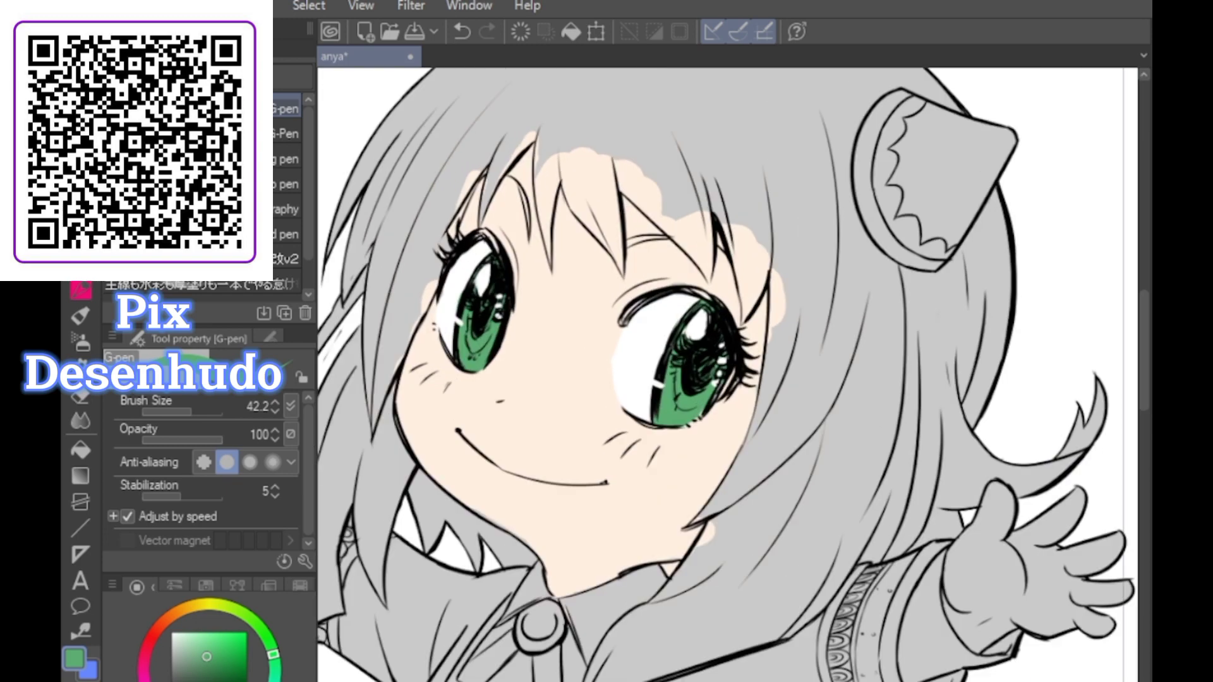
key(ctrl+minus)
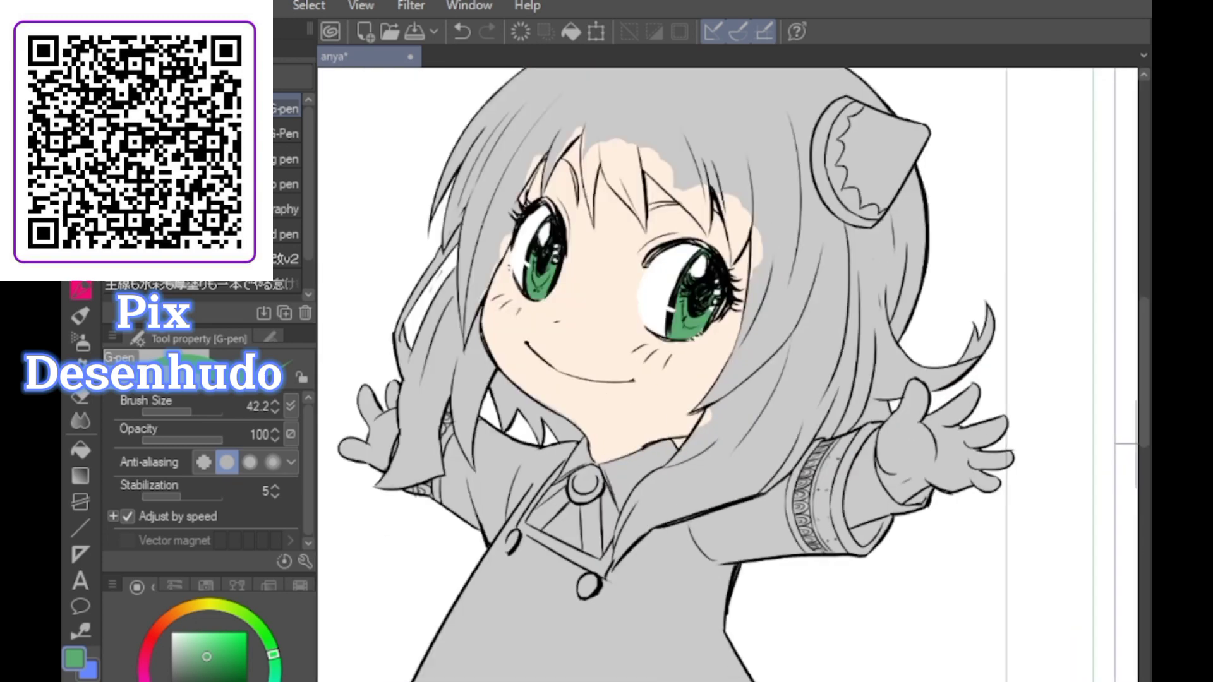
scroll(706, 142, up, 1)
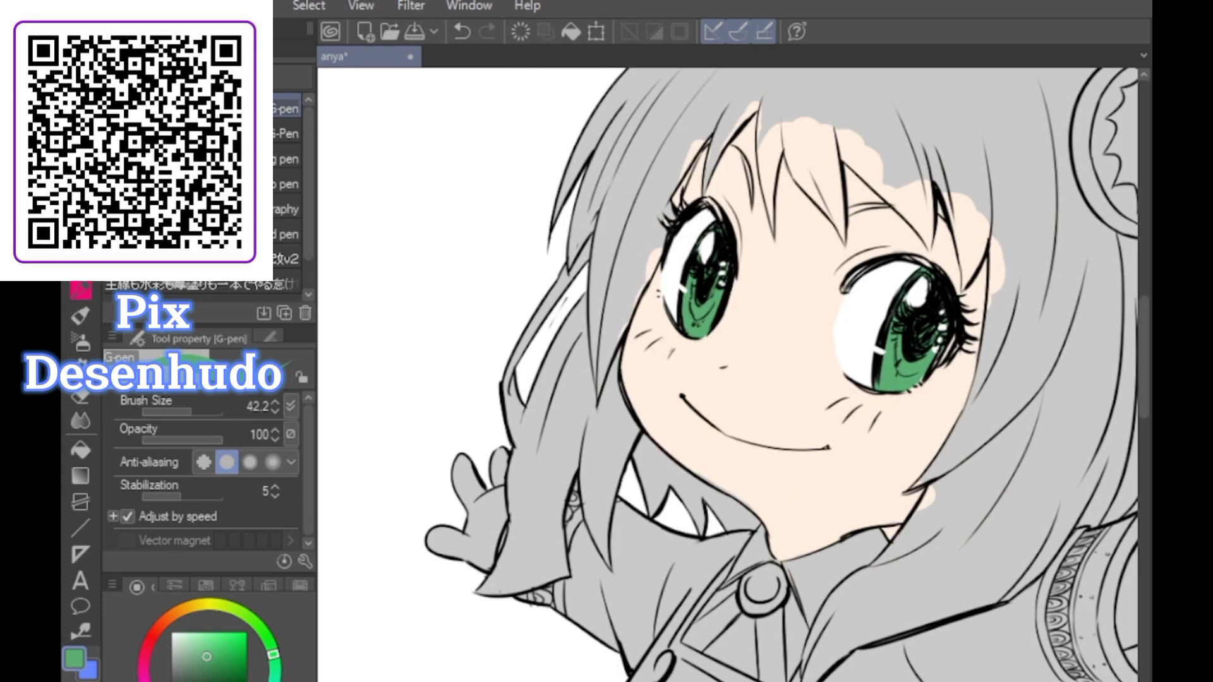
drag(730, 98, 632, 294)
drag(689, 180, 618, 376)
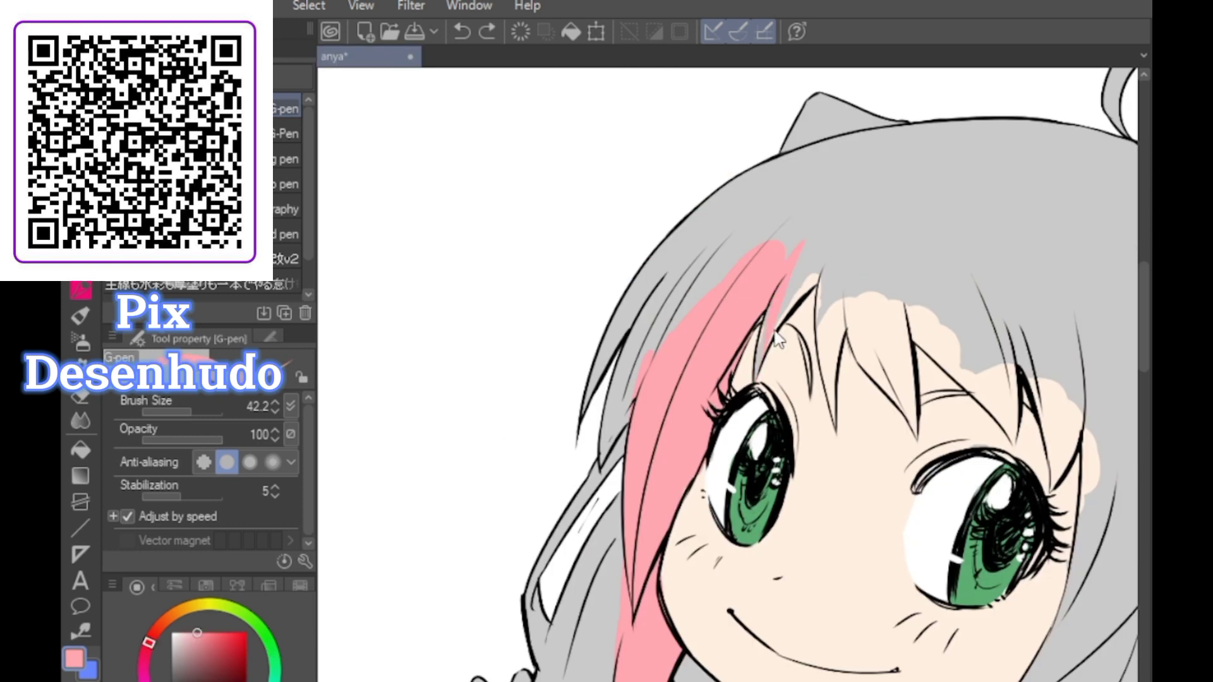
mouse_move(780, 340)
mouse_down()
mouse_move(822, 269)
mouse_move(633, 288)
mouse_move(806, 174)
mouse_up()
drag(621, 515, 551, 671)
drag(644, 520, 717, 337)
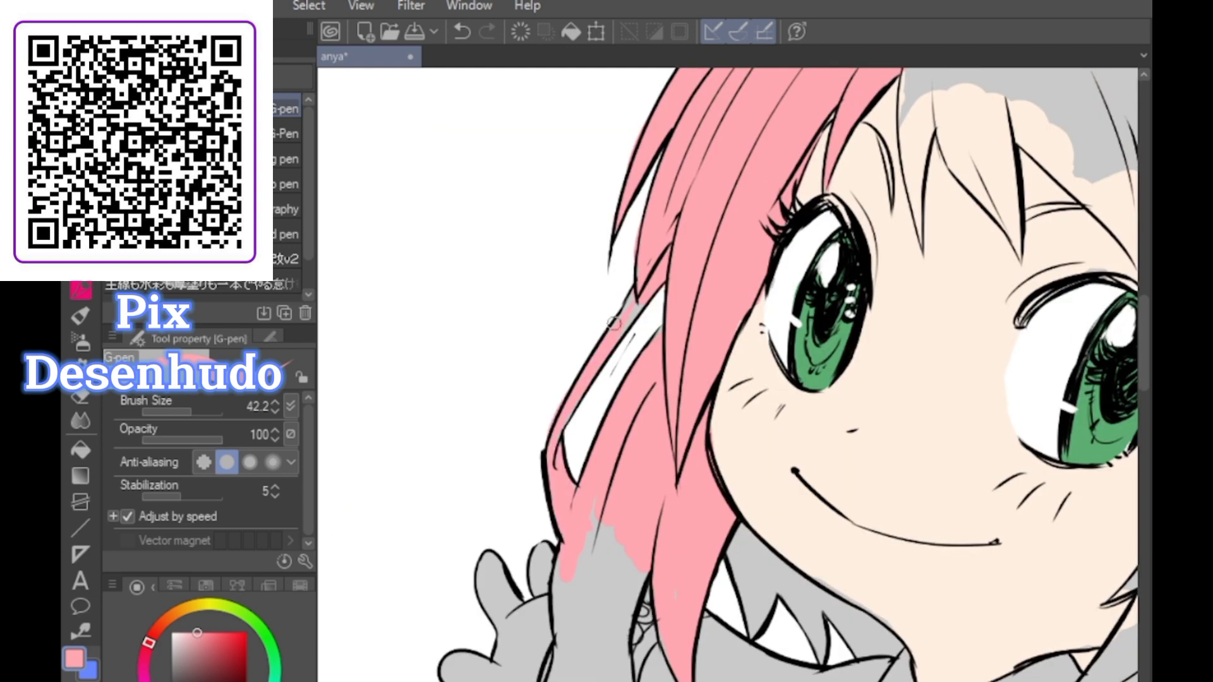
Extend the pink over the bangs and the top of the head, undoing a stray stroke
mouse_move(719, 407)
mouse_down()
mouse_move(636, 544)
mouse_move(879, 382)
mouse_up()
mouse_move(822, 486)
mouse_down()
mouse_move(778, 562)
mouse_move(871, 451)
mouse_up()
scroll(871, 452, down, 4)
scroll(887, 357, up, 2)
mouse_move(733, 373)
mouse_down()
mouse_move(756, 219)
mouse_move(778, 312)
mouse_move(856, 227)
mouse_up()
key(ctrl+z)
drag(904, 303, 939, 430)
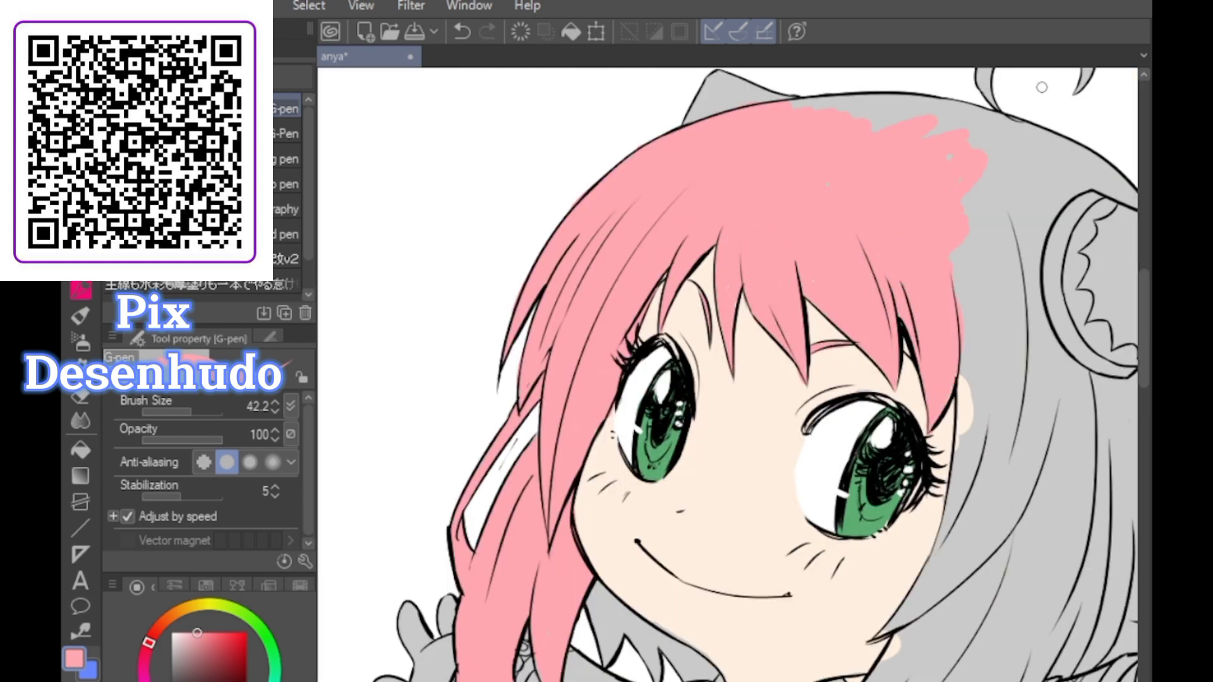
Enlarge the brush to 70.6 and paint the long hair beside the larger eye and its outward flick pink
scroll(1042, 87, down, 2)
key(bracketright)
mouse_move(877, 278)
mouse_down()
mouse_move(880, 401)
mouse_move(883, 369)
mouse_move(787, 573)
mouse_move(1001, 326)
mouse_move(990, 626)
mouse_up()
scroll(1082, 501, up, 1)
drag(1082, 501, 832, 486)
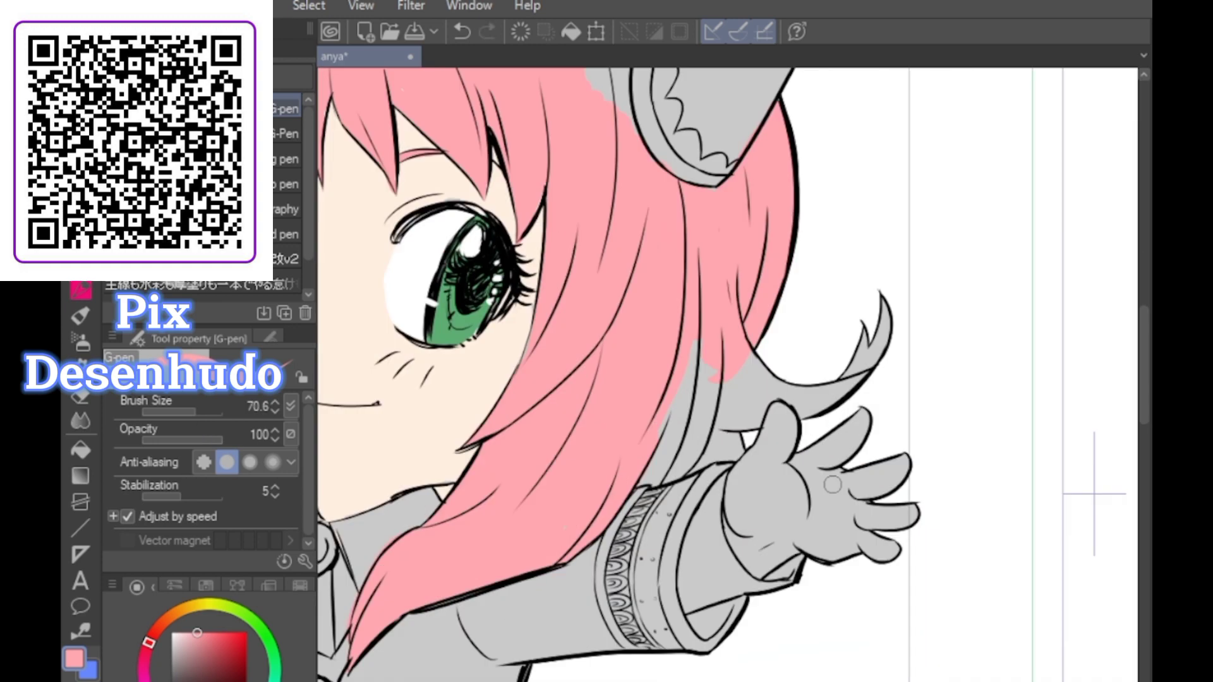
mouse_move(683, 474)
mouse_down()
mouse_move(717, 453)
mouse_move(748, 369)
mouse_move(851, 366)
mouse_move(807, 412)
mouse_up()
scroll(787, 346, up, 1)
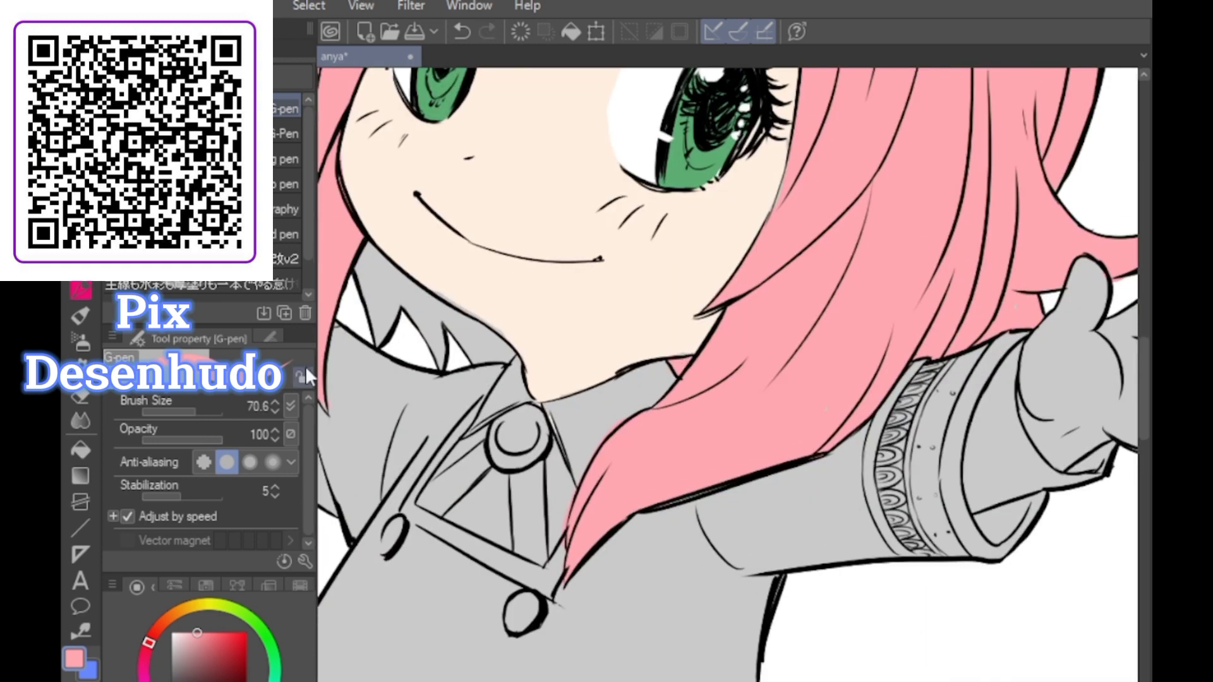
Paint the hair tips behind the neck pink and undo the last stroke
key(e)
scroll(550, 396, down, 1)
key(p)
scroll(758, 436, up, 1)
drag(606, 411, 763, 523)
key(ctrl+z)
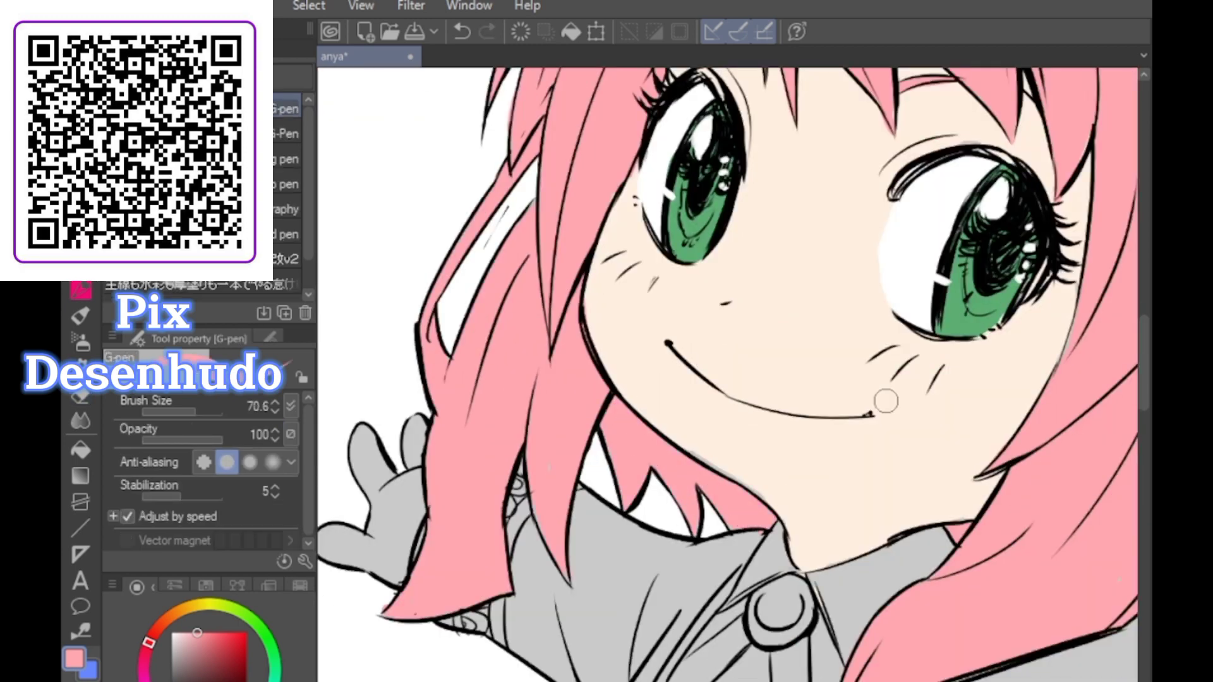
Paint the remaining gray hair around the large cone ornament pink
scroll(886, 401, down, 2)
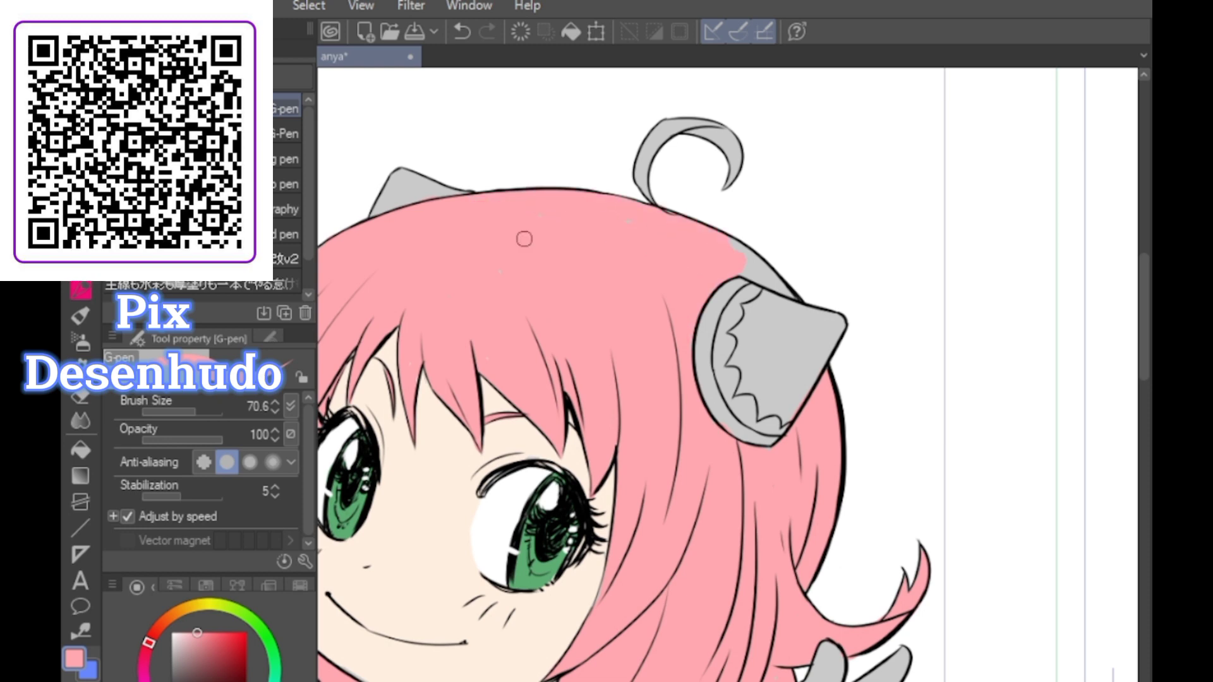
key(ctrl+z)
drag(820, 388, 804, 416)
scroll(942, 309, down, 2)
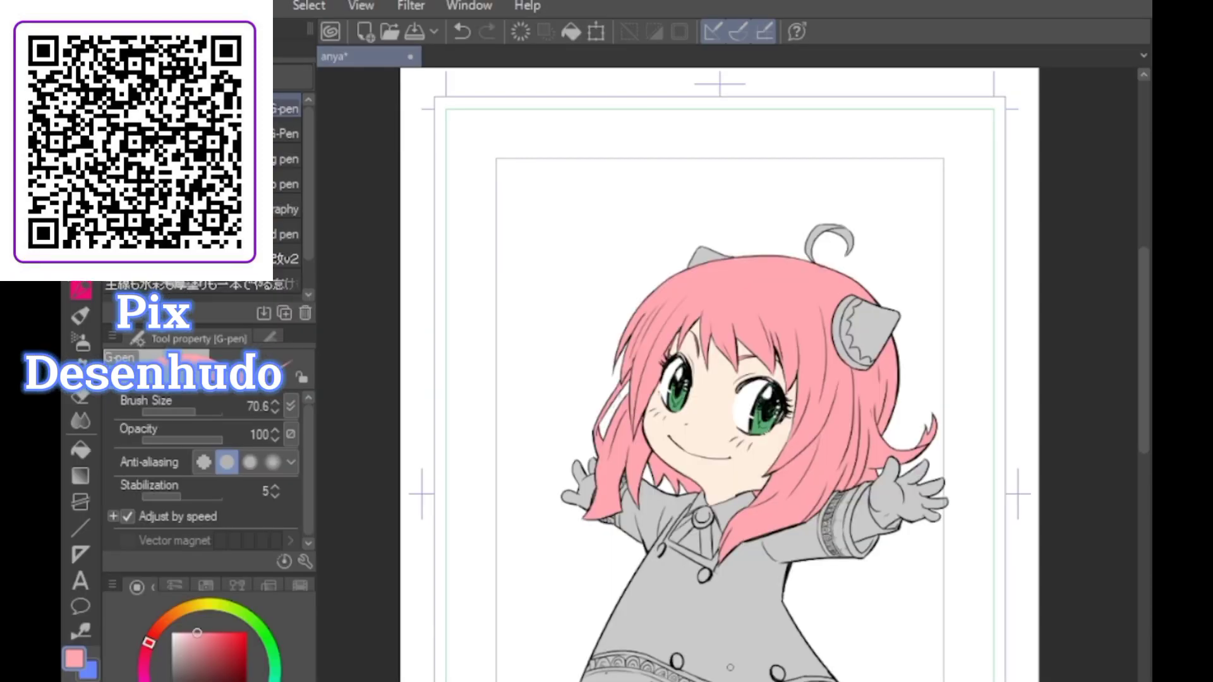
scroll(708, 466, down, 3)
scroll(708, 466, up, 4)
scroll(708, 467, down, 3)
scroll(708, 466, down, 2)
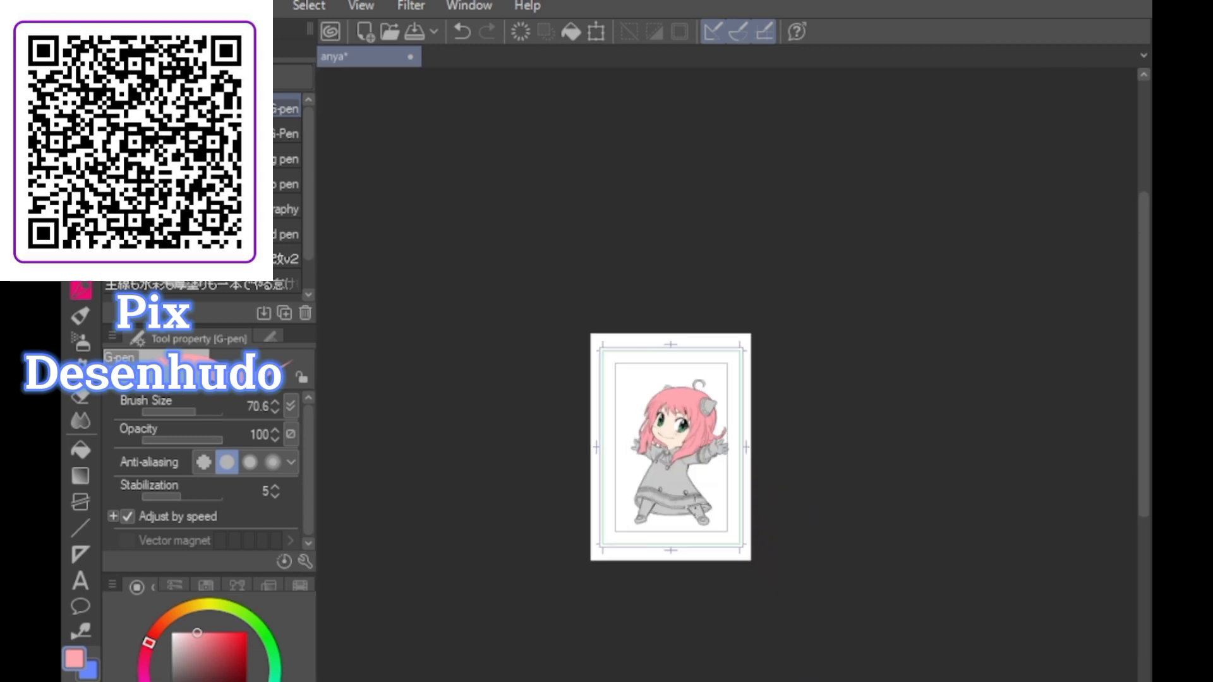
scroll(707, 467, up, 4)
scroll(695, 411, down, 2)
scroll(662, 268, up, 2)
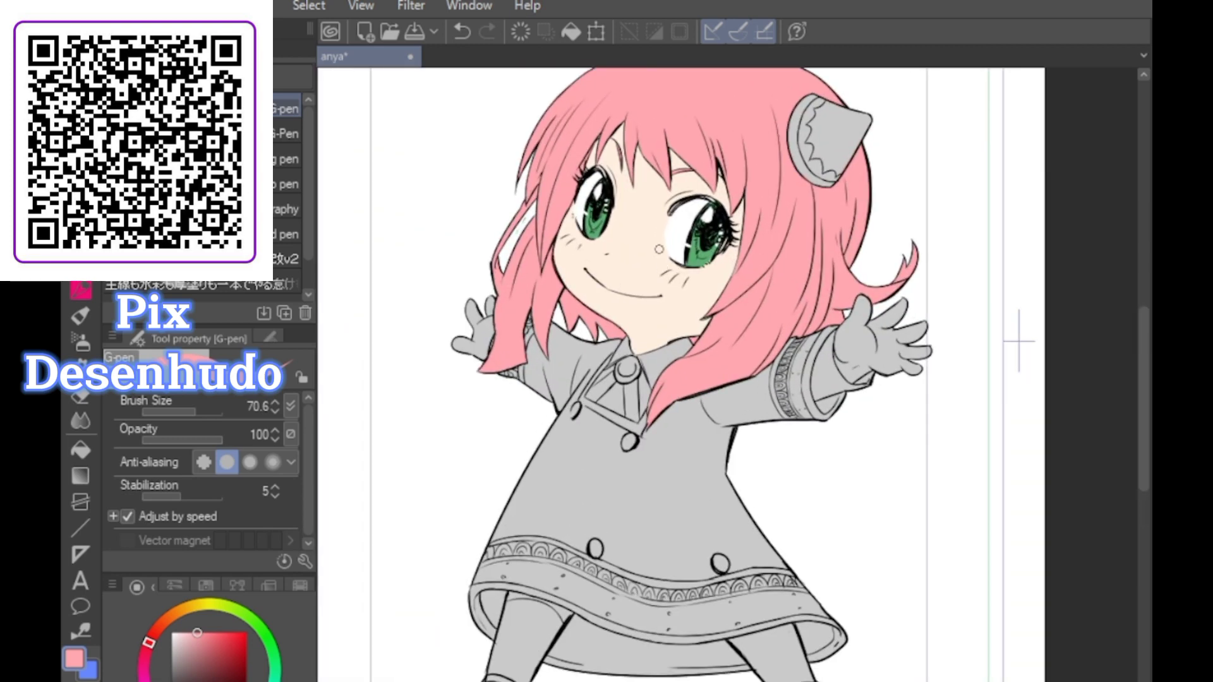
Sample the face's skin tone, select the figure's silhouette, and paint both hands and the exposed thigh skin before deselecting
alt+click(659, 249)
mouse_move(855, 340)
mouse_down()
mouse_move(853, 375)
mouse_move(879, 354)
mouse_move(858, 354)
mouse_move(866, 327)
mouse_move(843, 338)
mouse_up()
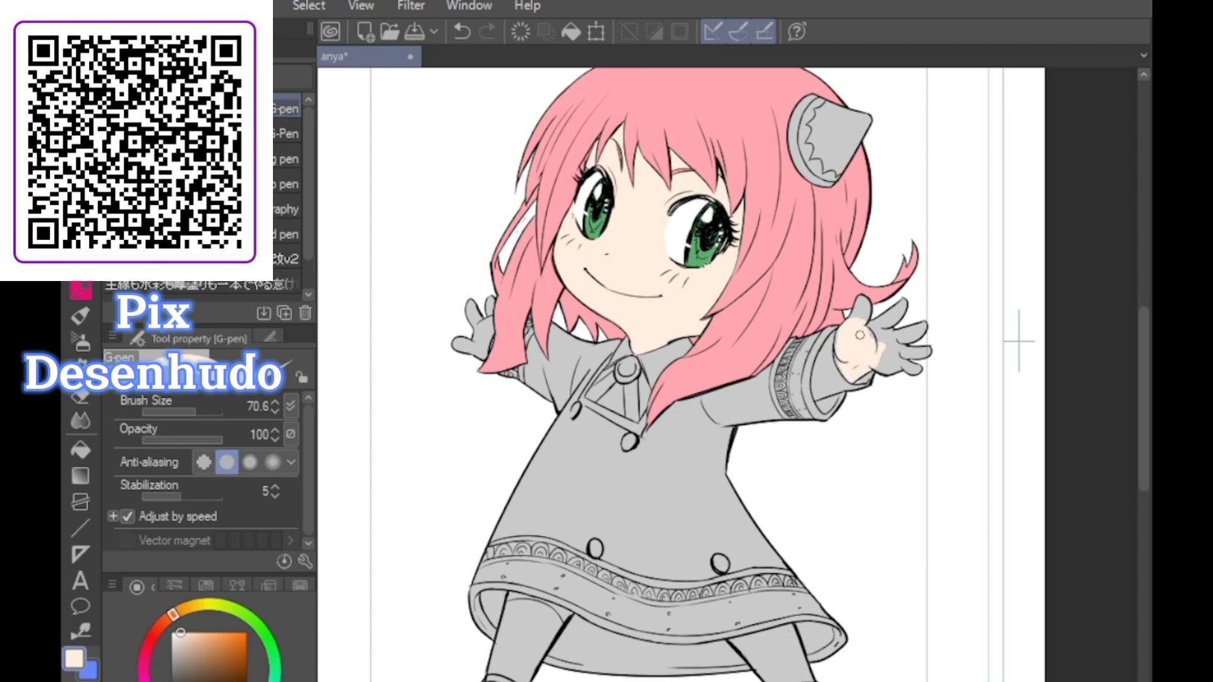
key(ctrl+z)
ctrl+click(1182, 465)
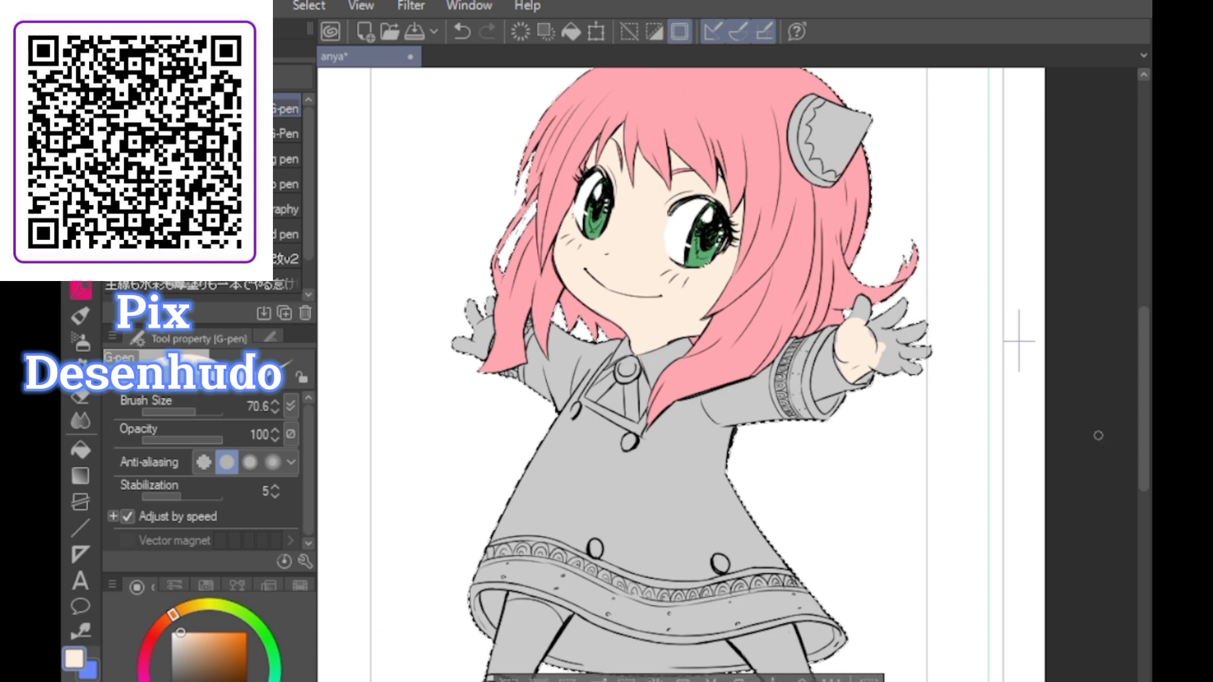
drag(843, 342, 850, 323)
key(ctrl+z)
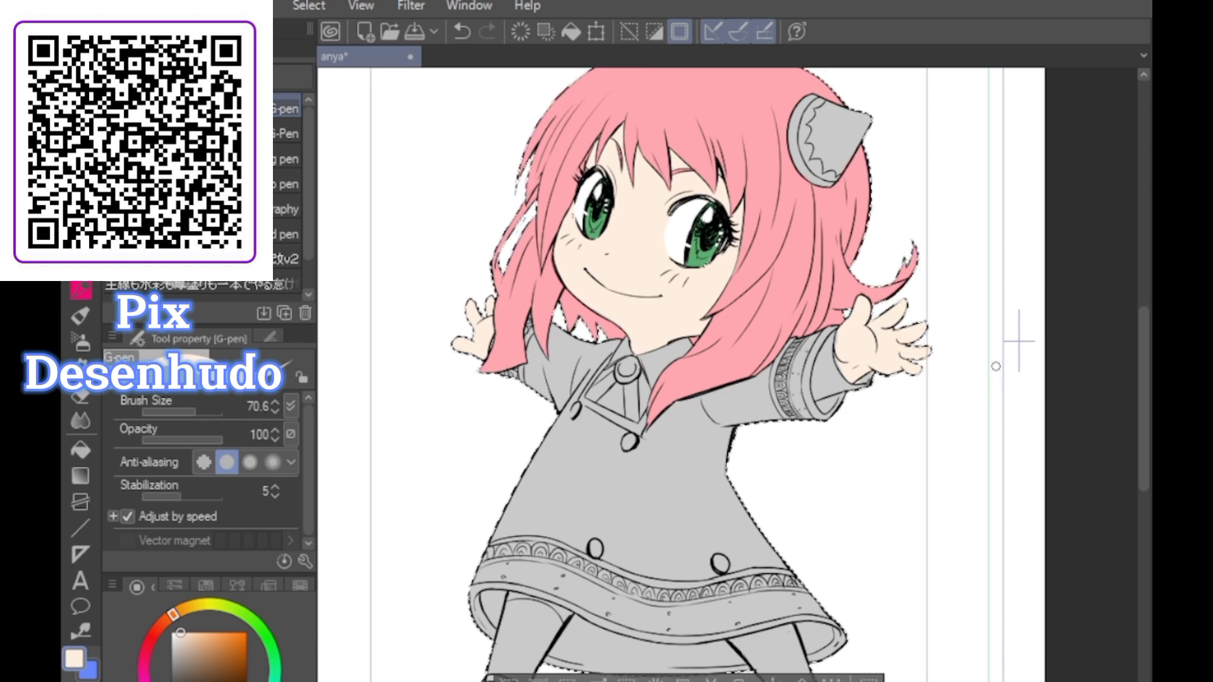
drag(510, 594, 551, 602)
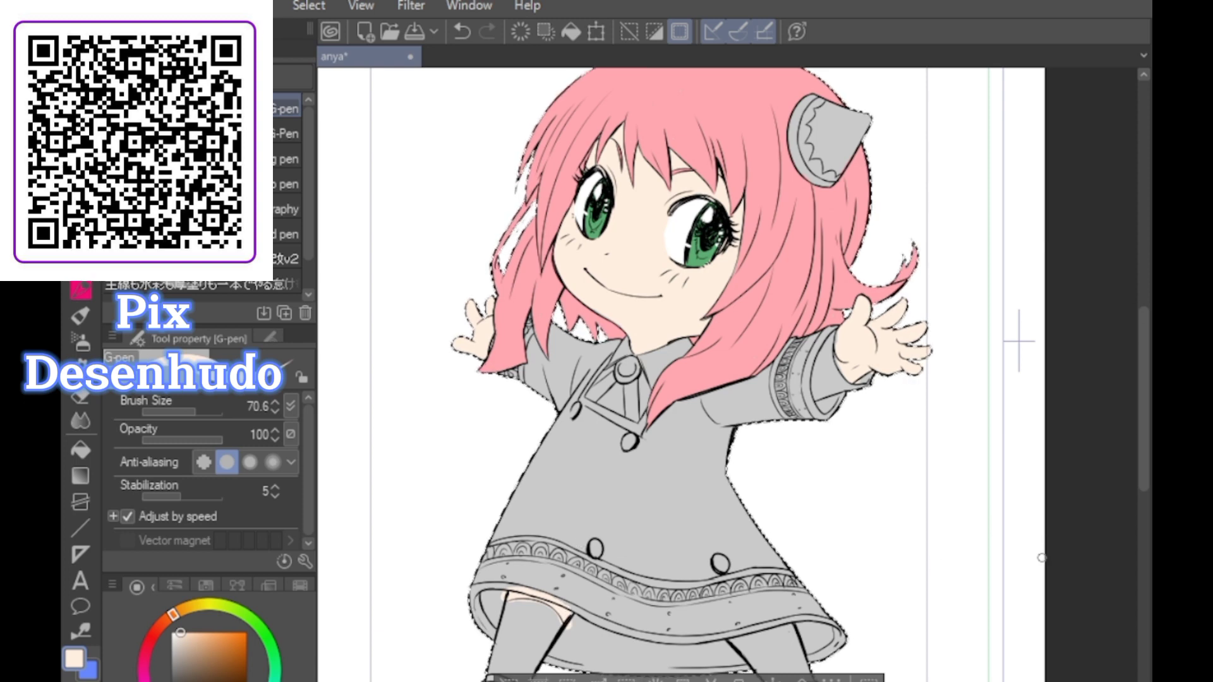
key(ctrl+d)
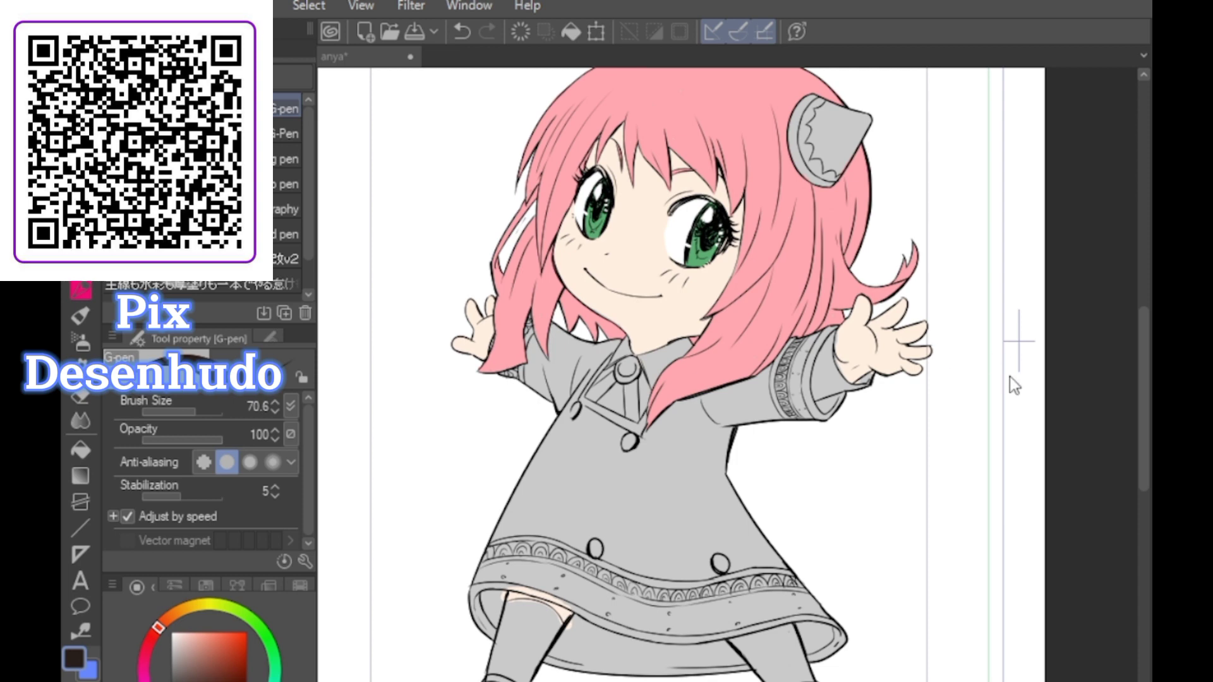
Restore the silhouette selection and paint the sleeve beside the smaller hand and the adjoining dress edge dark brown at brush size 134.3
key(ctrl+shift+d)
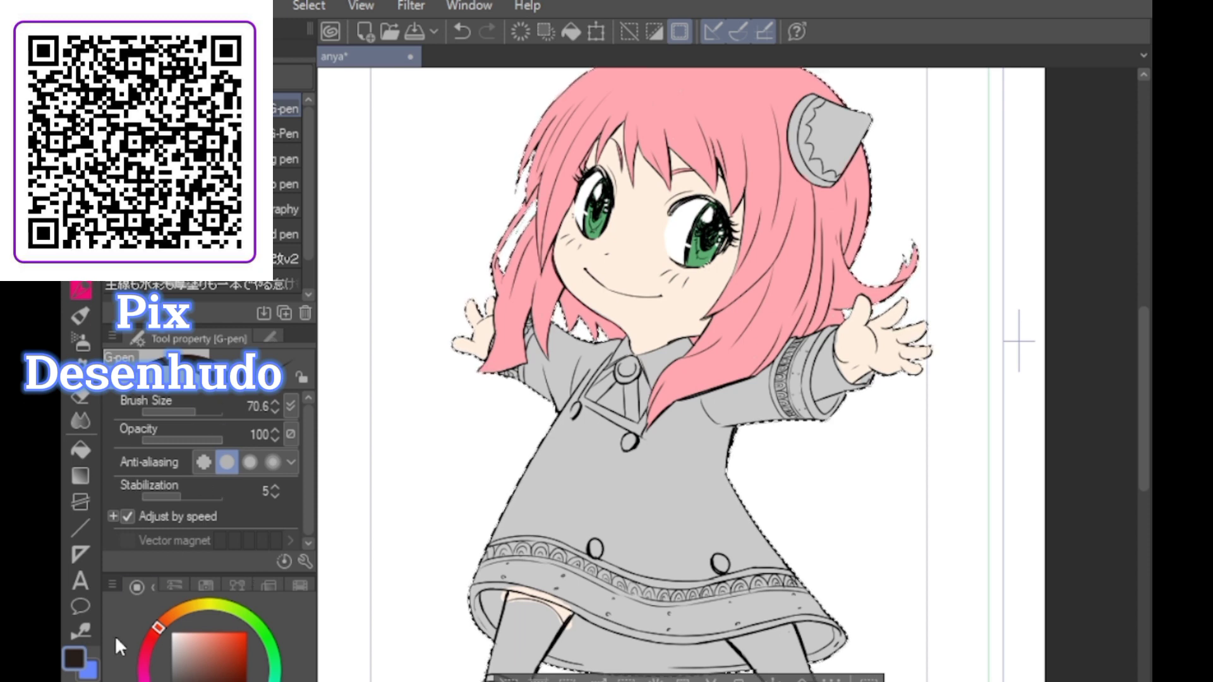
click(200, 412)
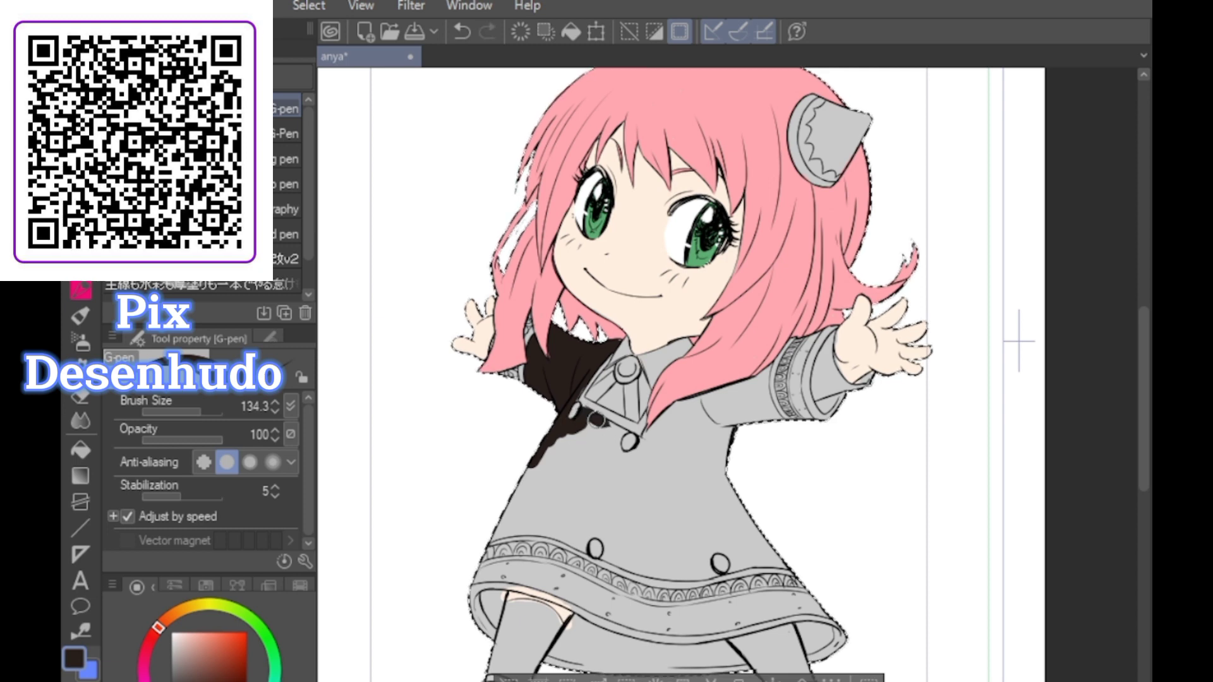
key(ctrl+z)
mouse_move(586, 417)
mouse_down()
mouse_move(620, 432)
mouse_move(543, 499)
mouse_move(515, 505)
mouse_move(503, 531)
mouse_up()
key(ctrl+z)
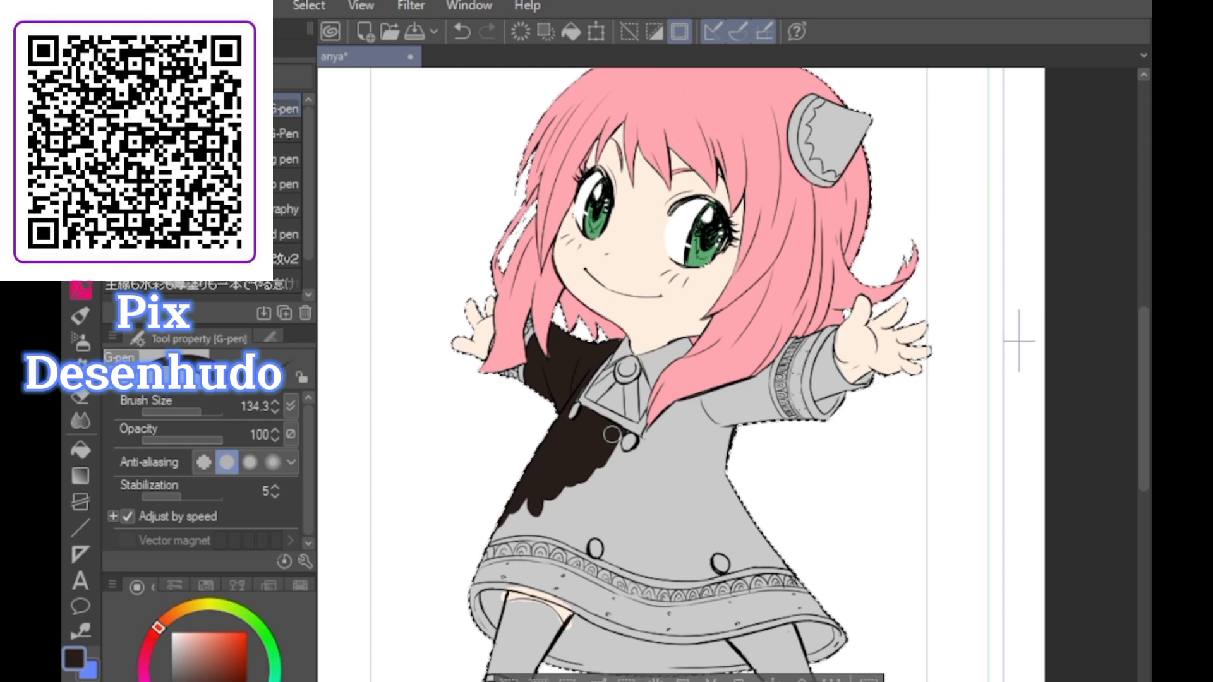
Reduce the brush to 42.2 and paint the dress below the collar and the other sleeve up to its cuff dark brown
scroll(669, 480, up, 3)
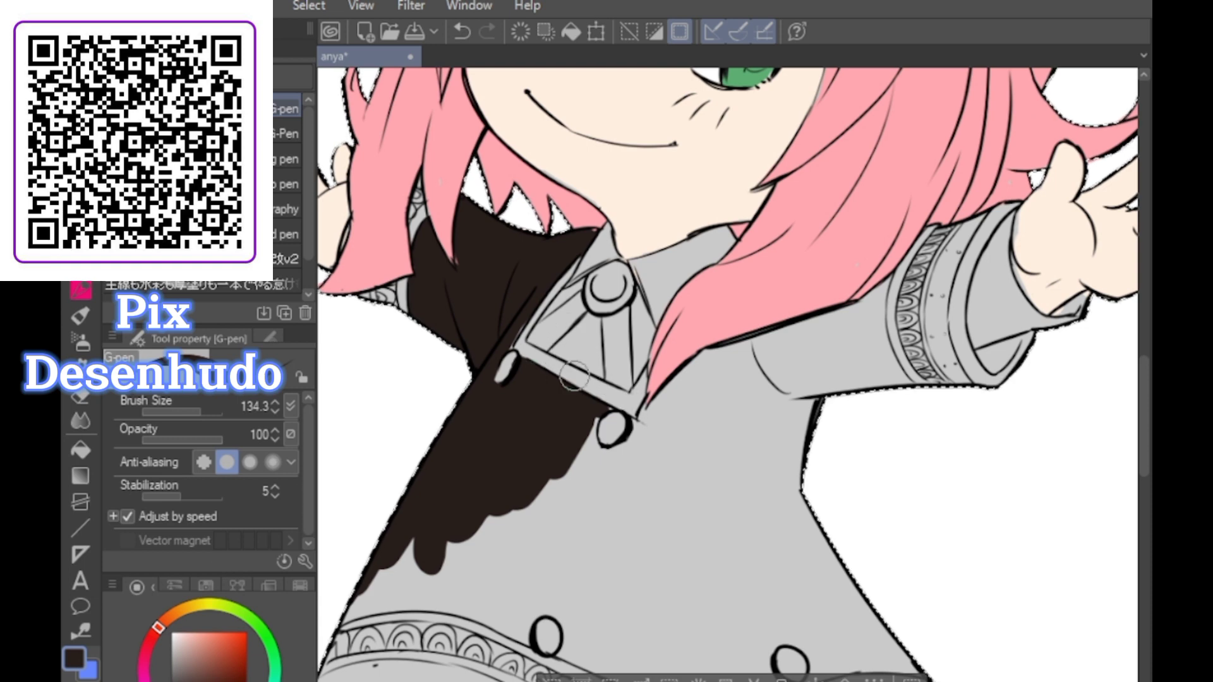
click(191, 412)
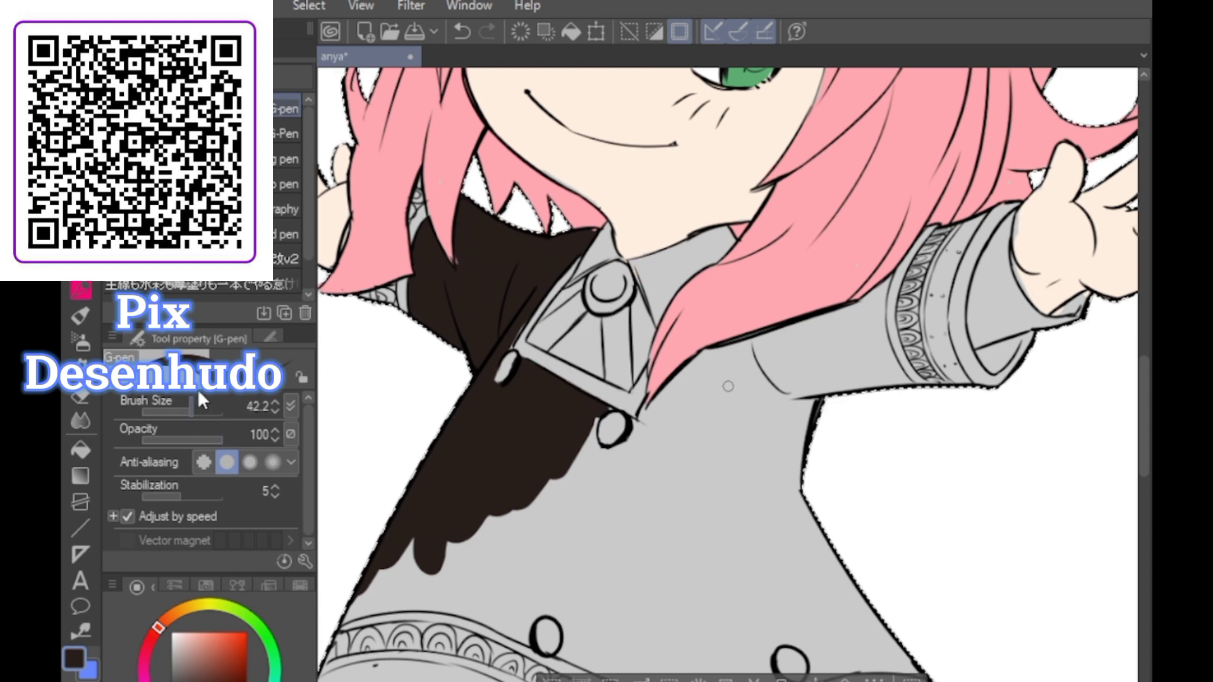
key(ctrl+z)
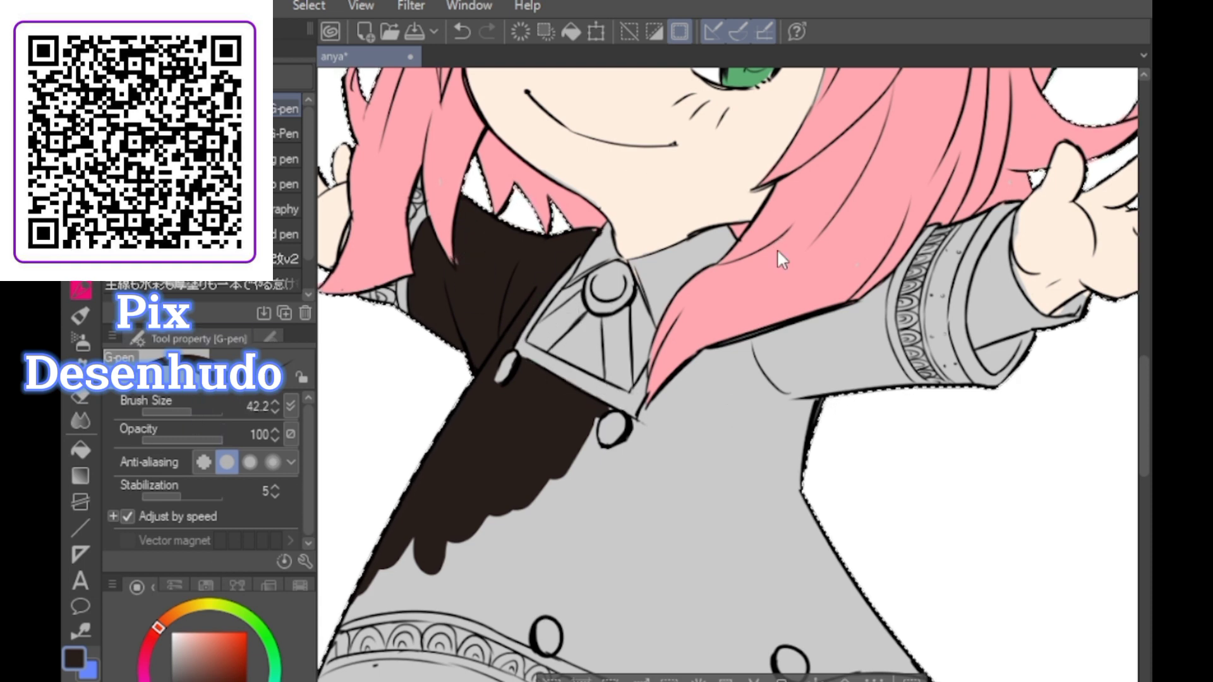
mouse_move(616, 424)
mouse_down()
mouse_move(597, 463)
mouse_move(646, 426)
mouse_move(633, 422)
mouse_move(694, 338)
mouse_move(586, 498)
mouse_move(784, 321)
mouse_move(753, 379)
mouse_move(796, 258)
mouse_move(817, 290)
mouse_move(806, 367)
mouse_move(828, 380)
mouse_move(831, 342)
mouse_move(858, 348)
mouse_move(884, 272)
mouse_move(883, 346)
mouse_up()
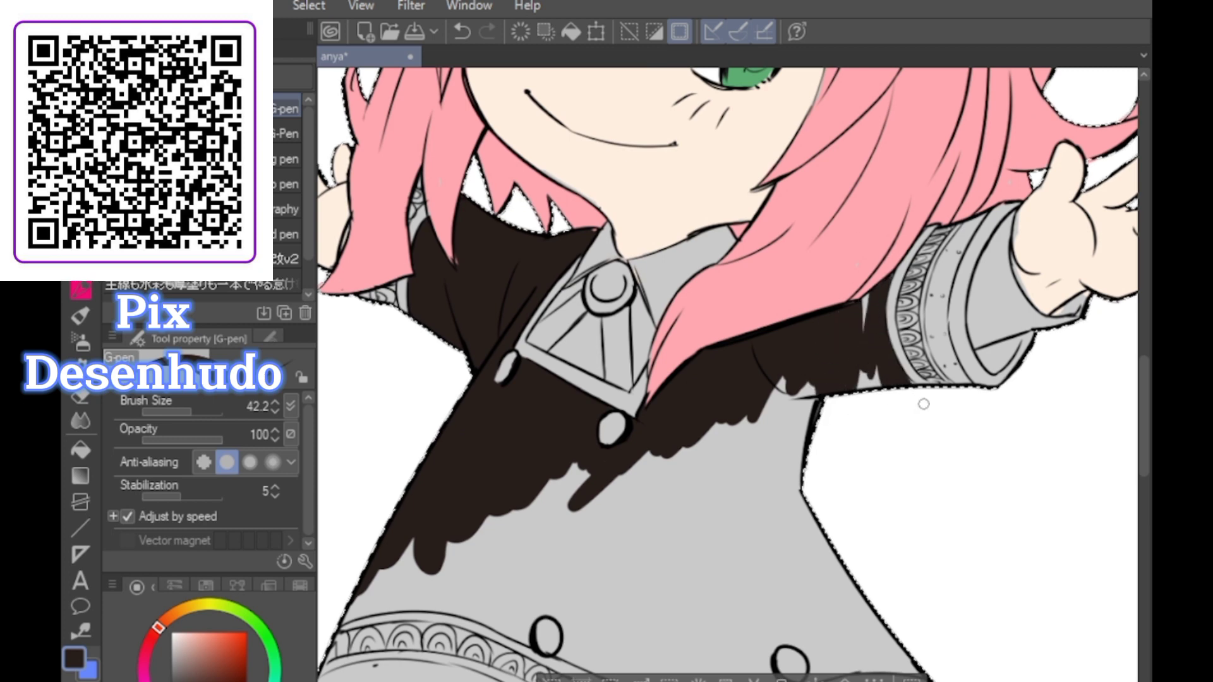
mouse_move(912, 390)
mouse_down()
mouse_move(878, 267)
mouse_move(857, 387)
mouse_move(798, 371)
mouse_move(682, 448)
mouse_move(814, 397)
mouse_up()
drag(751, 449, 676, 503)
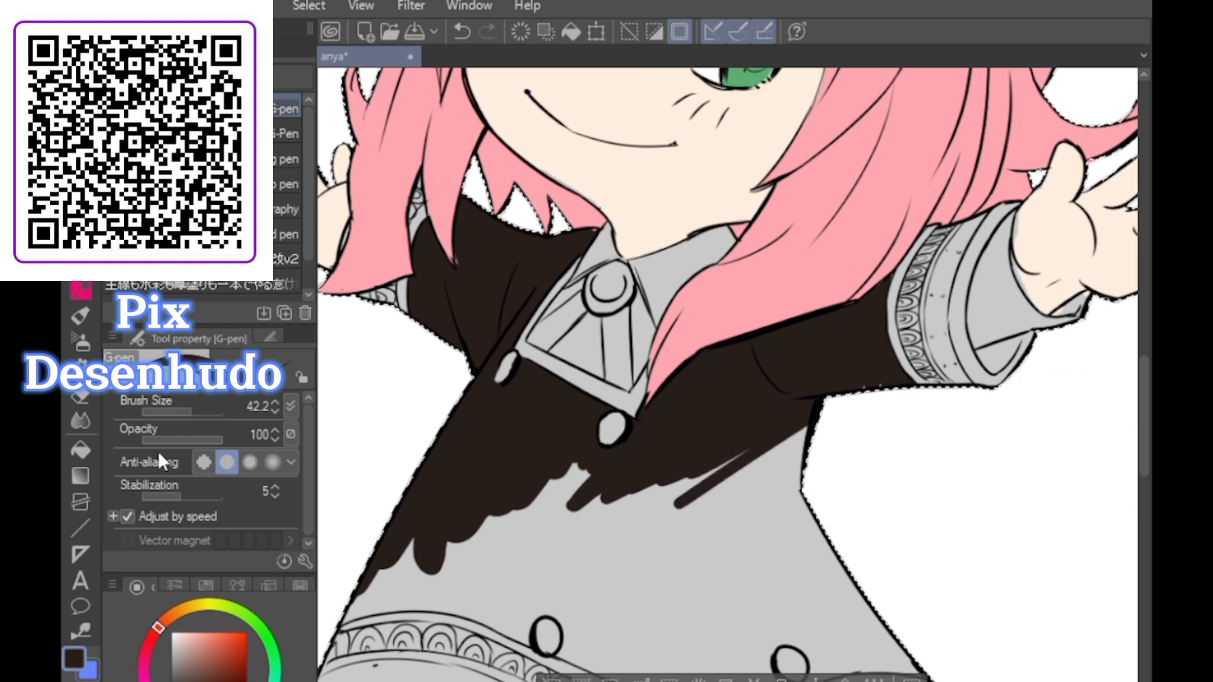
Set the brush size to 91.3 and fill the middle of the dress with dark brown
click(197, 414)
mouse_move(758, 443)
mouse_down()
mouse_move(665, 494)
mouse_move(625, 473)
mouse_move(424, 537)
mouse_move(397, 568)
mouse_up()
mouse_move(316, 613)
mouse_down()
mouse_move(438, 612)
mouse_move(276, 616)
mouse_move(477, 589)
mouse_move(422, 608)
mouse_move(485, 619)
mouse_move(442, 603)
mouse_move(504, 638)
mouse_move(504, 539)
mouse_move(457, 547)
mouse_up()
key(ctrl+z)
key(ctrl+z)
mouse_move(496, 590)
mouse_down()
mouse_move(584, 595)
mouse_move(538, 595)
mouse_move(503, 625)
mouse_move(572, 564)
mouse_move(526, 580)
mouse_move(503, 565)
mouse_move(591, 560)
mouse_move(729, 483)
mouse_move(741, 535)
mouse_move(651, 613)
mouse_move(733, 599)
mouse_move(874, 613)
mouse_up()
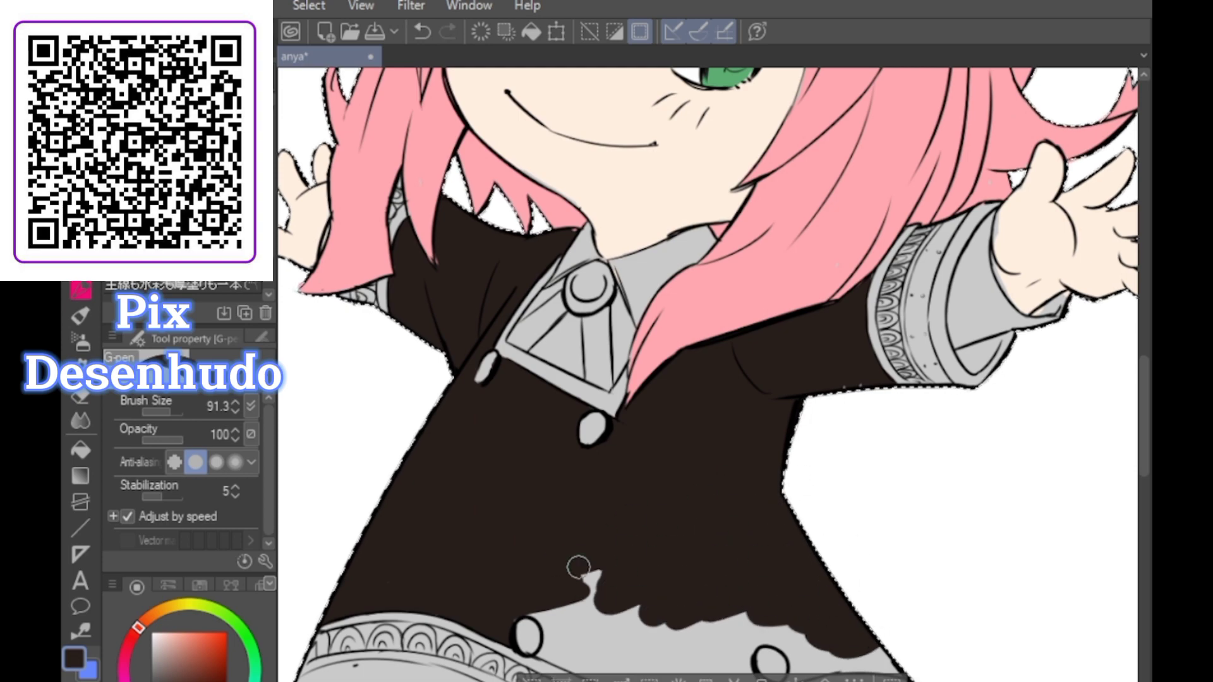
Paint the lower dress dark brown down to the patterned hem, leaving the buttons gray and undoing stray strokes
scroll(607, 537, down, 3)
scroll(625, 522, up, 3)
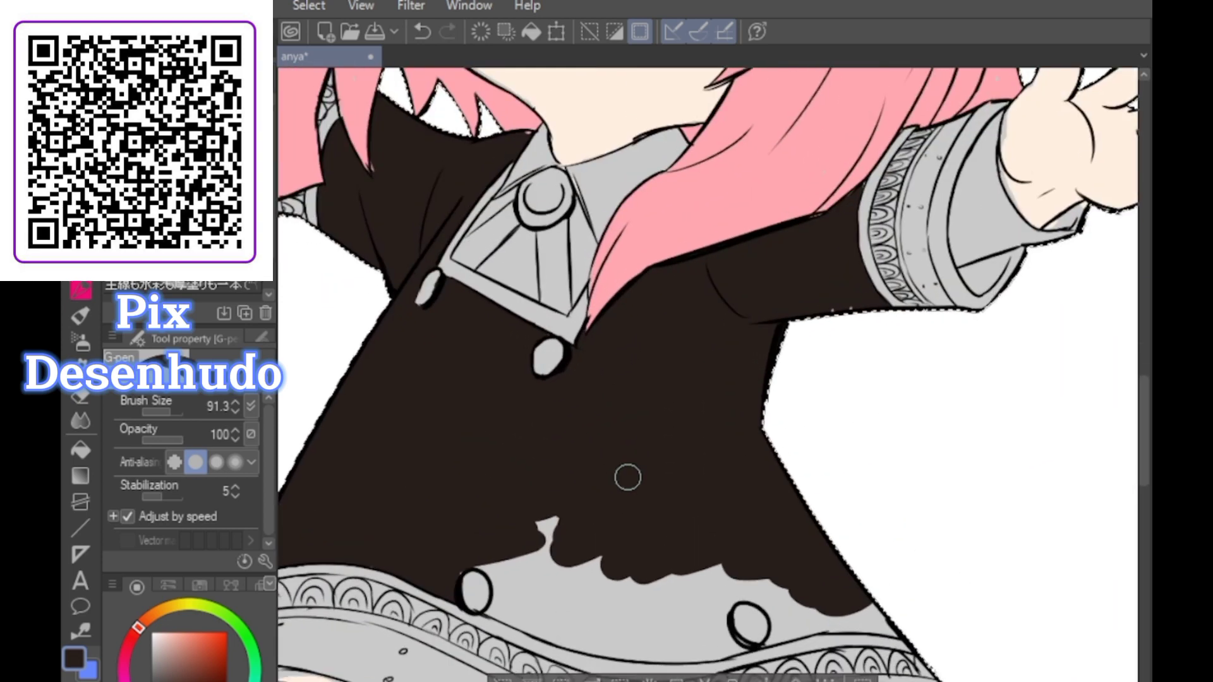
mouse_move(460, 561)
mouse_down()
mouse_move(504, 582)
mouse_move(505, 609)
mouse_move(600, 637)
mouse_up()
mouse_move(501, 605)
mouse_down()
mouse_move(567, 610)
mouse_move(572, 572)
mouse_move(637, 508)
mouse_move(660, 561)
mouse_move(638, 619)
mouse_move(684, 644)
mouse_move(652, 637)
mouse_move(697, 647)
mouse_move(664, 645)
mouse_move(744, 645)
mouse_move(732, 651)
mouse_move(727, 599)
mouse_move(733, 649)
mouse_move(712, 611)
mouse_move(685, 640)
mouse_move(734, 588)
mouse_move(776, 585)
mouse_move(776, 564)
mouse_move(830, 628)
mouse_move(782, 501)
mouse_move(759, 595)
mouse_move(787, 618)
mouse_move(773, 601)
mouse_move(780, 621)
mouse_move(753, 641)
mouse_move(774, 622)
mouse_move(769, 641)
mouse_move(861, 614)
mouse_move(811, 604)
mouse_move(862, 618)
mouse_up()
key(ctrl+z)
key(ctrl+z)
key(ctrl+z)
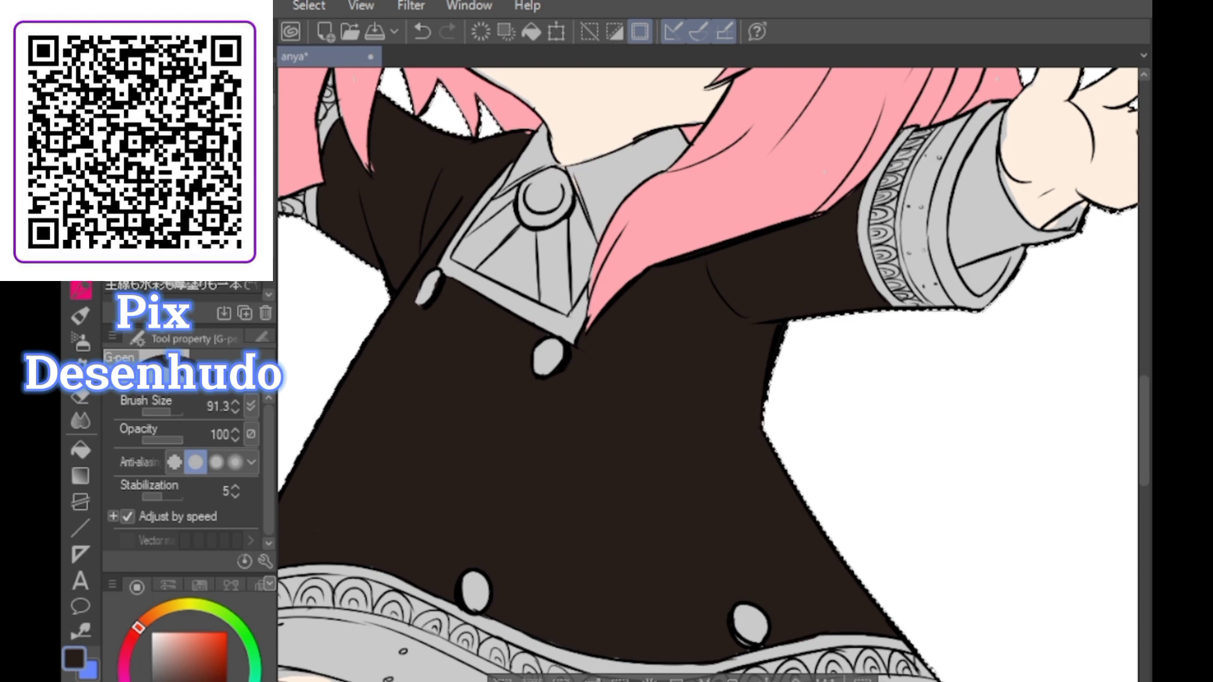
Set the secondary color to the skin tone sampled from the raised hand
click(90, 670)
alt+click(1032, 119)
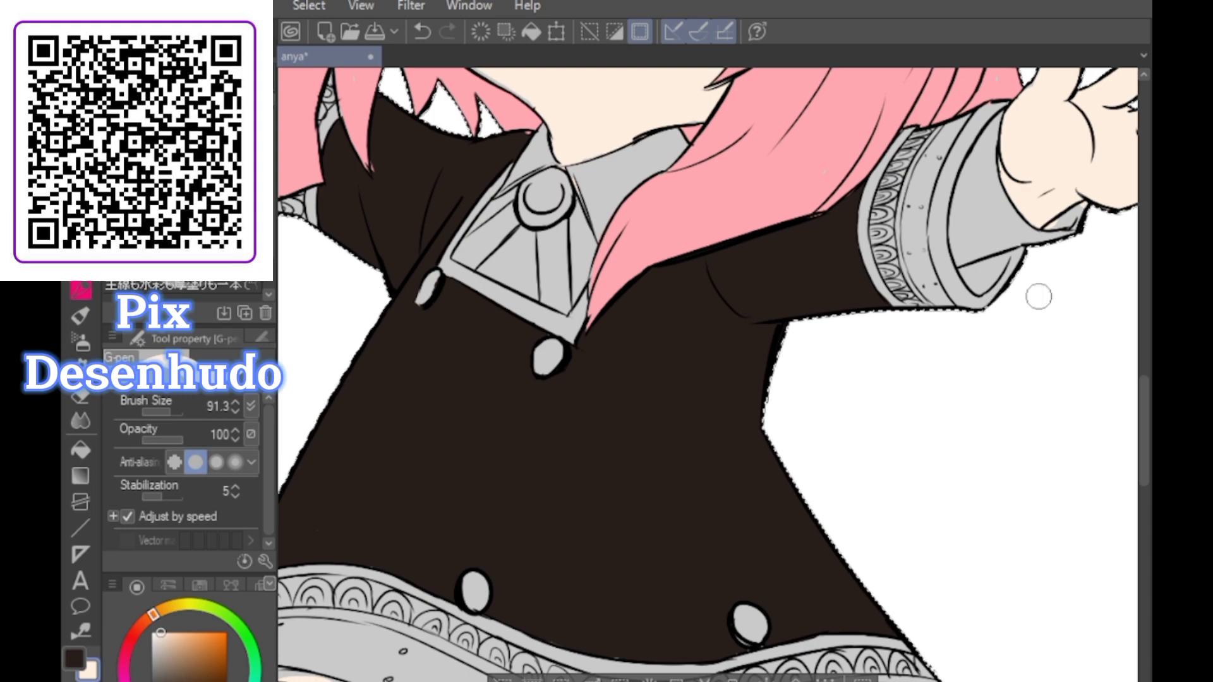
scroll(916, 373, down, 4)
scroll(685, 290, up, 6)
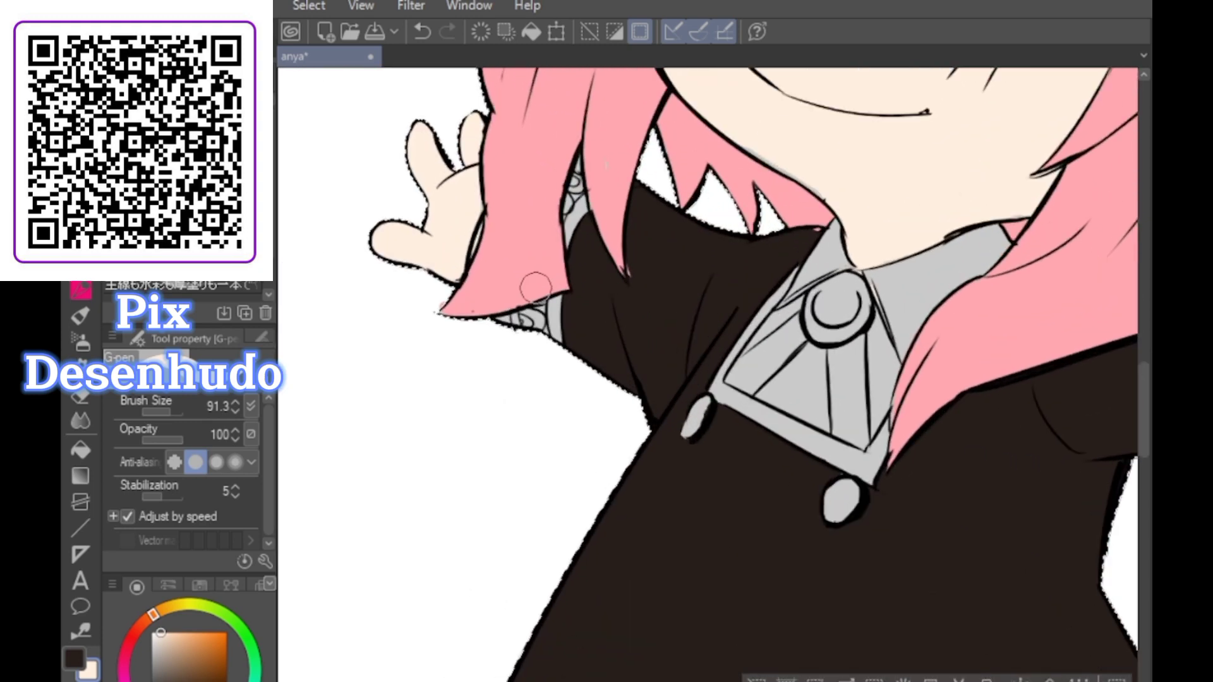
Examine the whole figure to check how the flat colors on the dress, hair and skin look together
scroll(460, 314, down, 3)
scroll(607, 371, up, 3)
scroll(629, 331, down, 3)
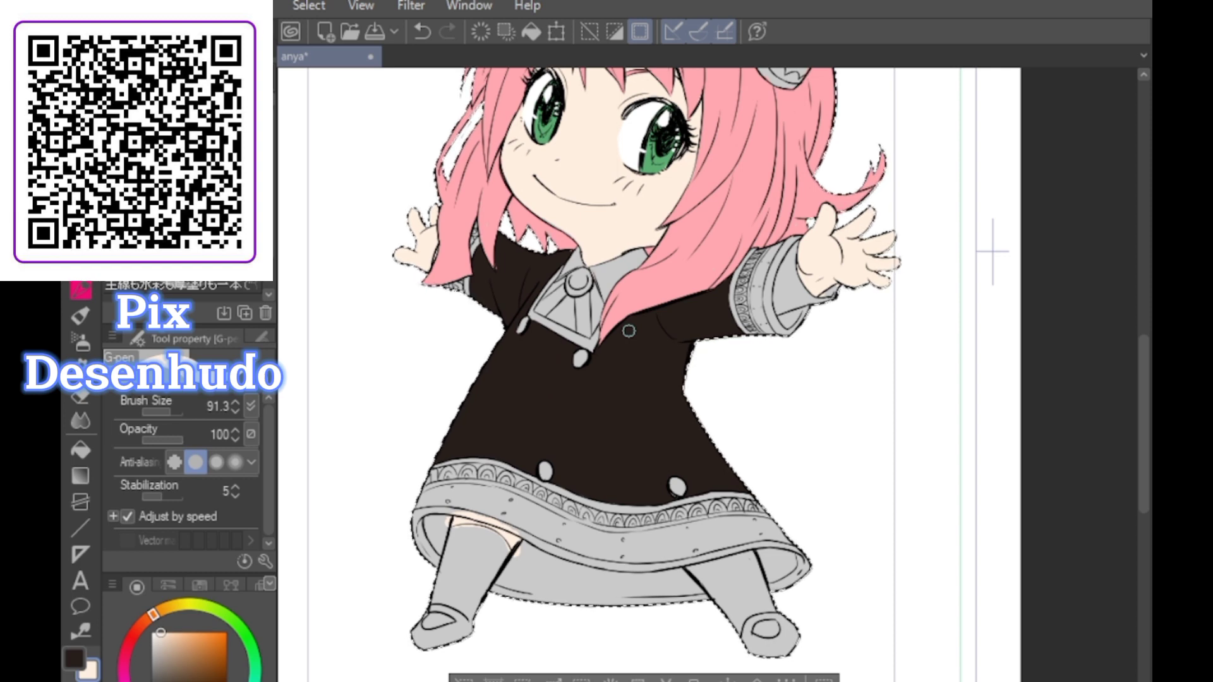
scroll(609, 190, down, 2)
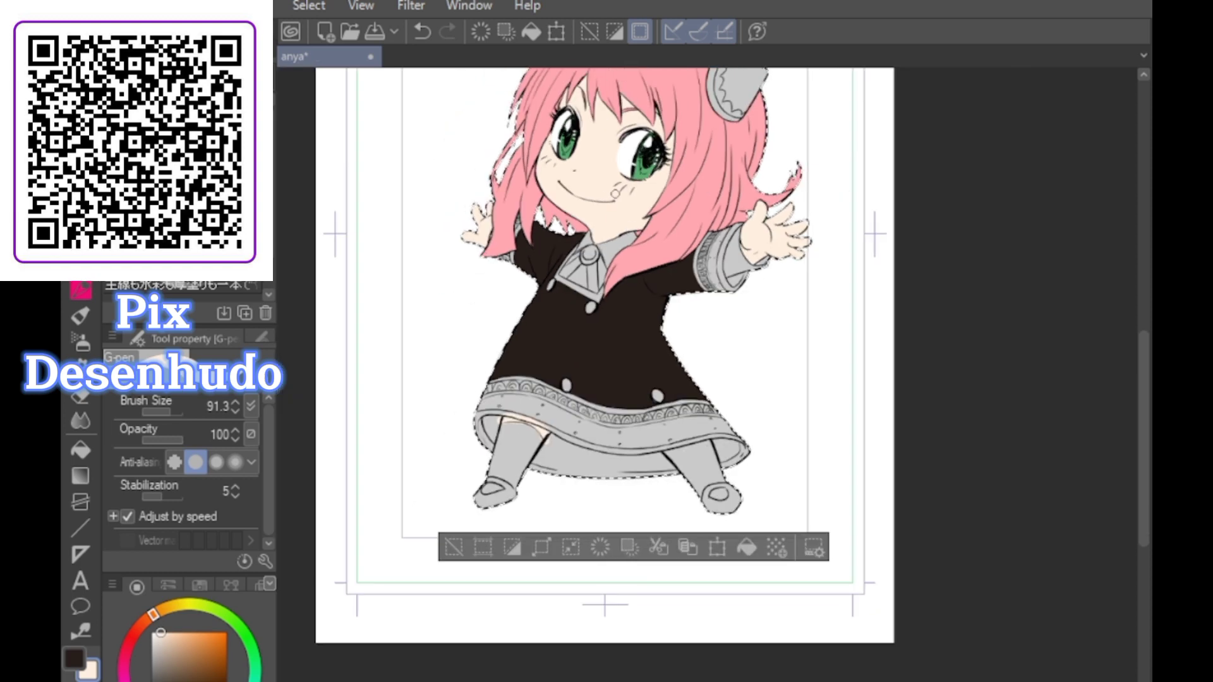
scroll(608, 185, up, 3)
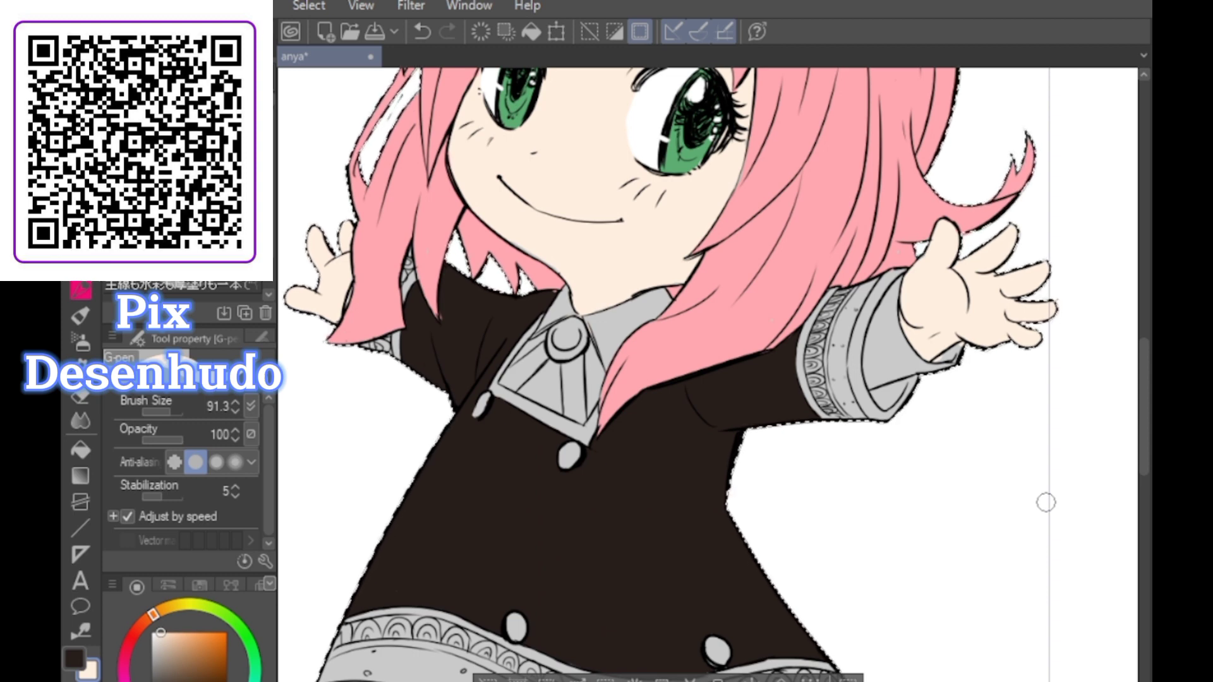
scroll(1046, 503, down, 5)
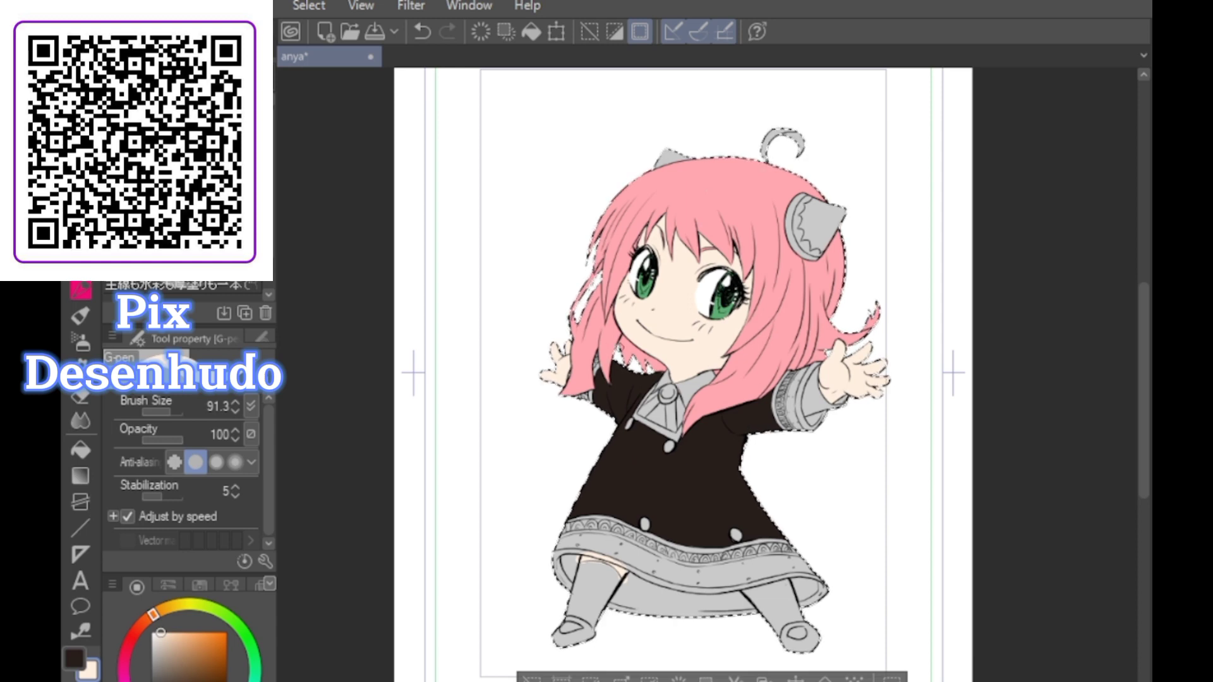
scroll(717, 240, down, 2)
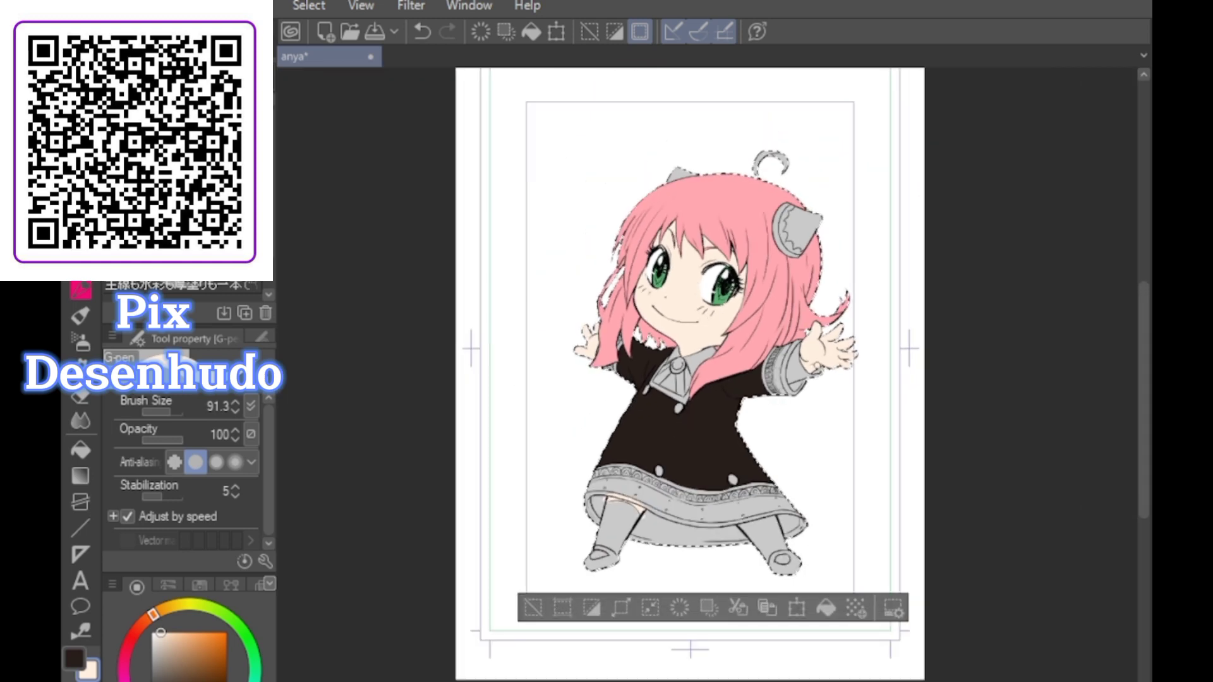
scroll(801, 309, up, 3)
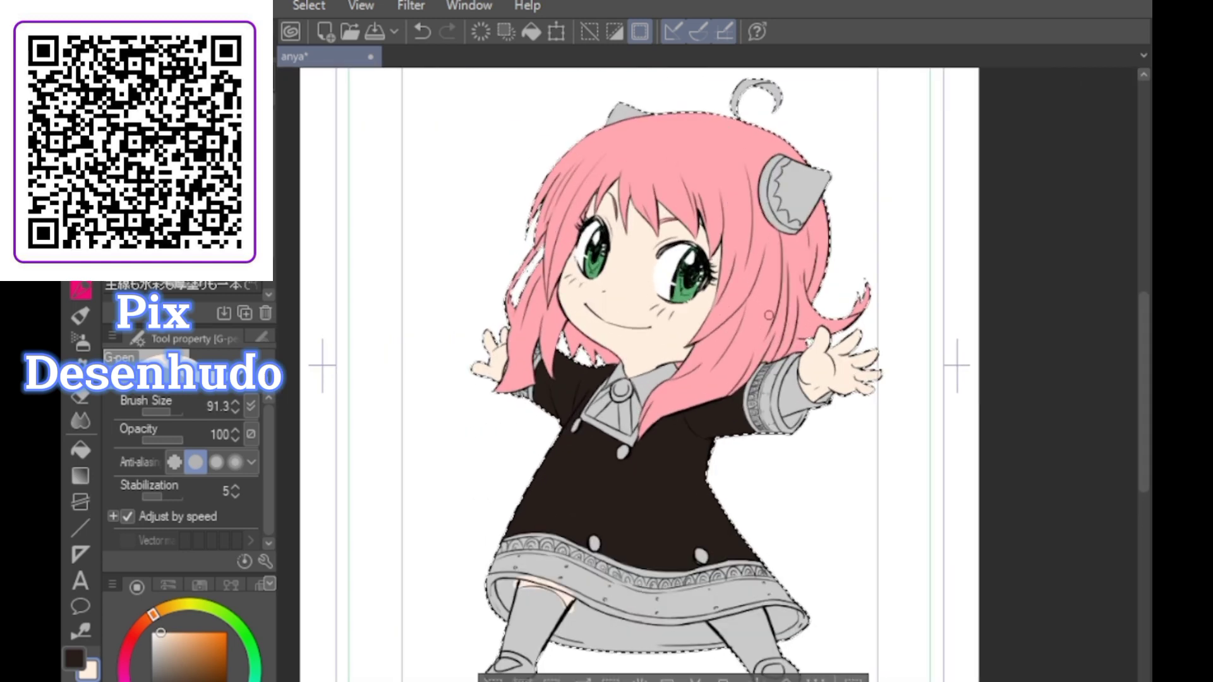
scroll(761, 294, down, 3)
scroll(806, 259, up, 2)
key(ctrl+d)
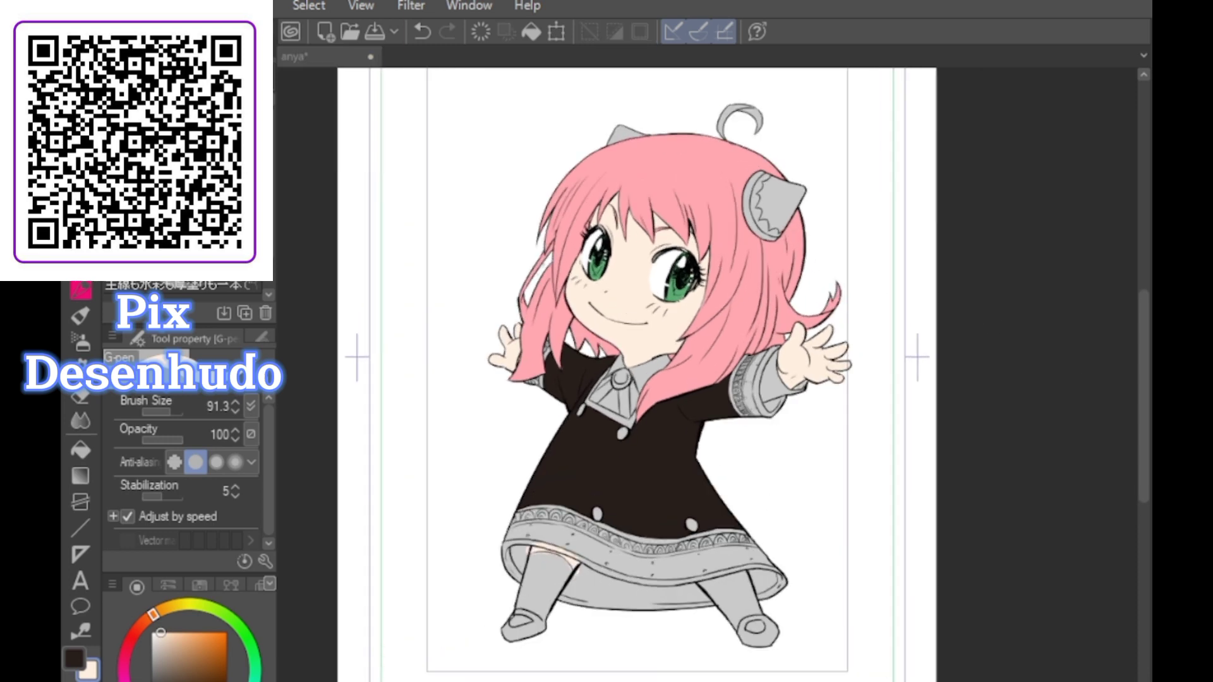
key(ctrl+z)
scroll(826, 371, up, 1)
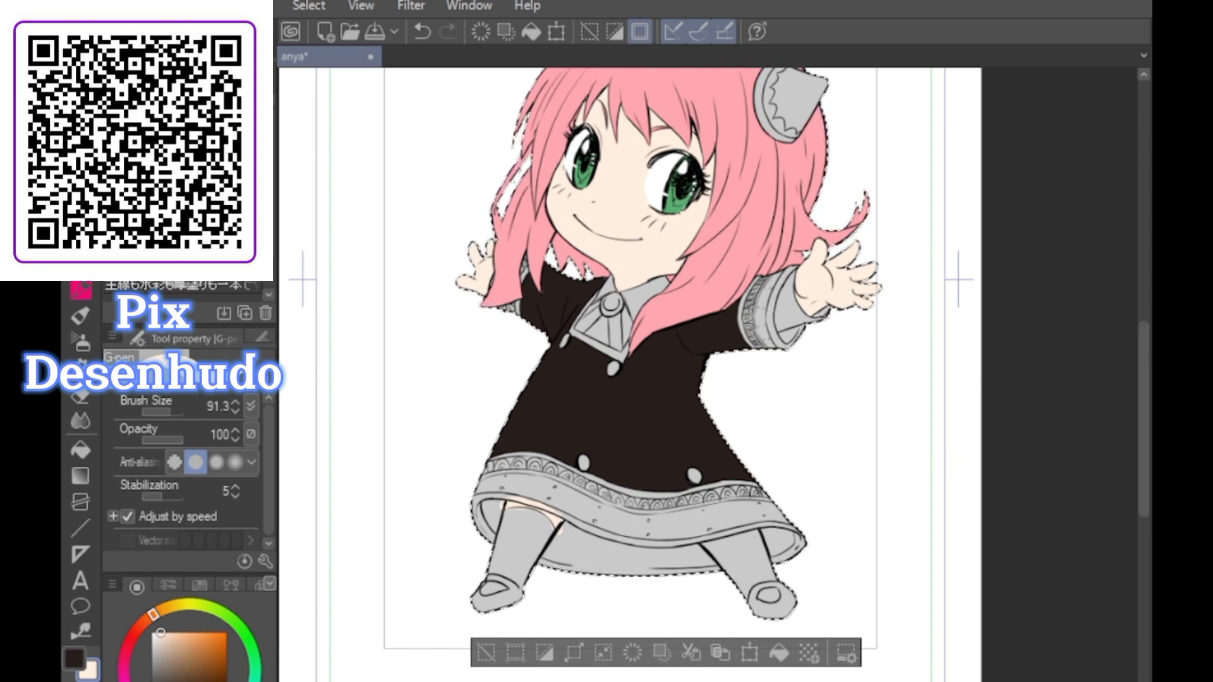
Set the secondary color to golden yellow and paint the patterned cuff of the fully visible sleeve, undoing stray strokes
key(ctrl+d)
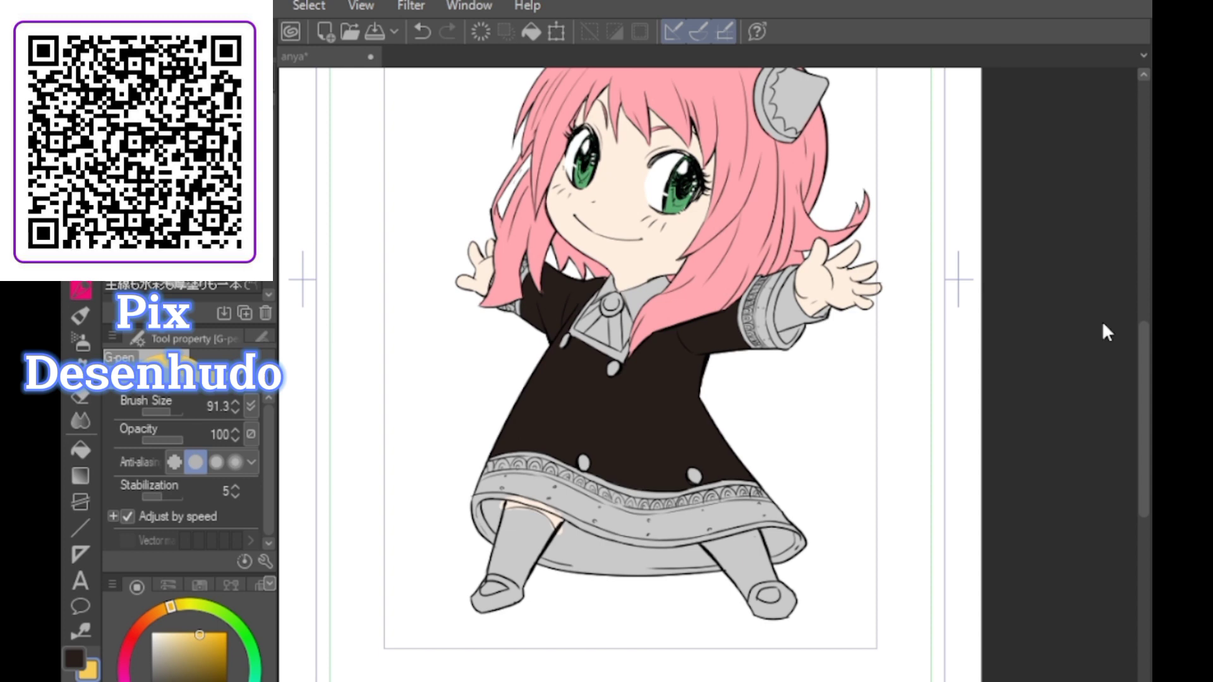
scroll(980, 387, down, 1)
scroll(910, 420, up, 2)
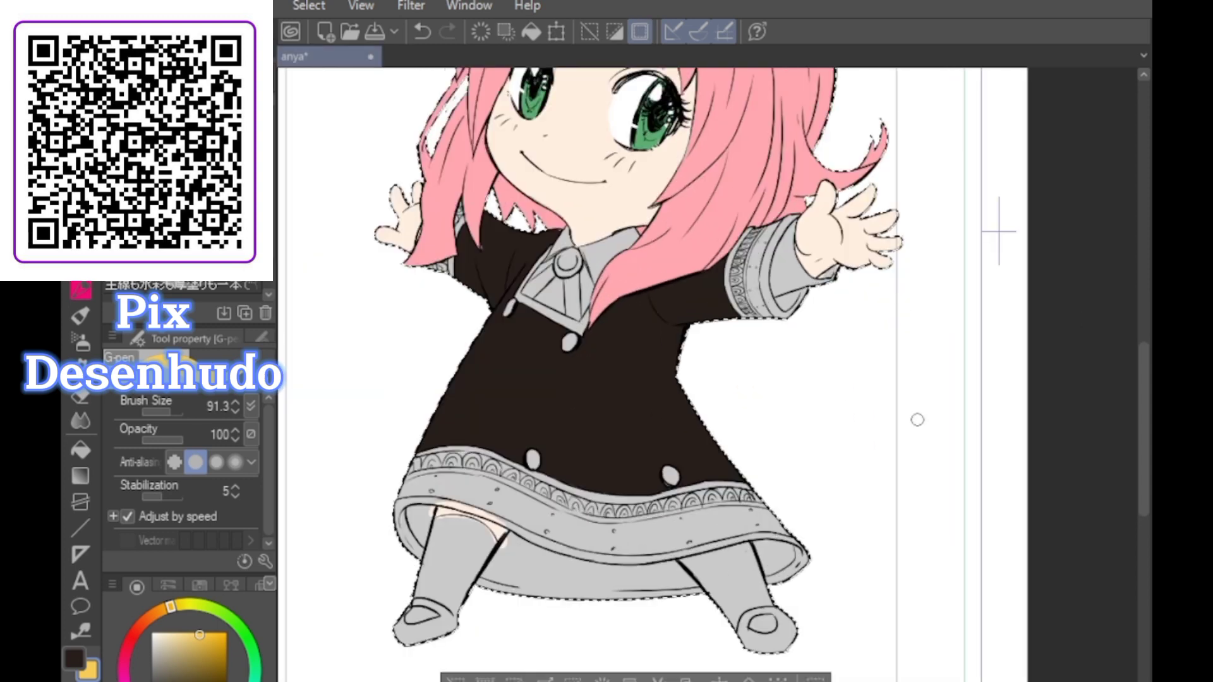
scroll(904, 418, down, 1)
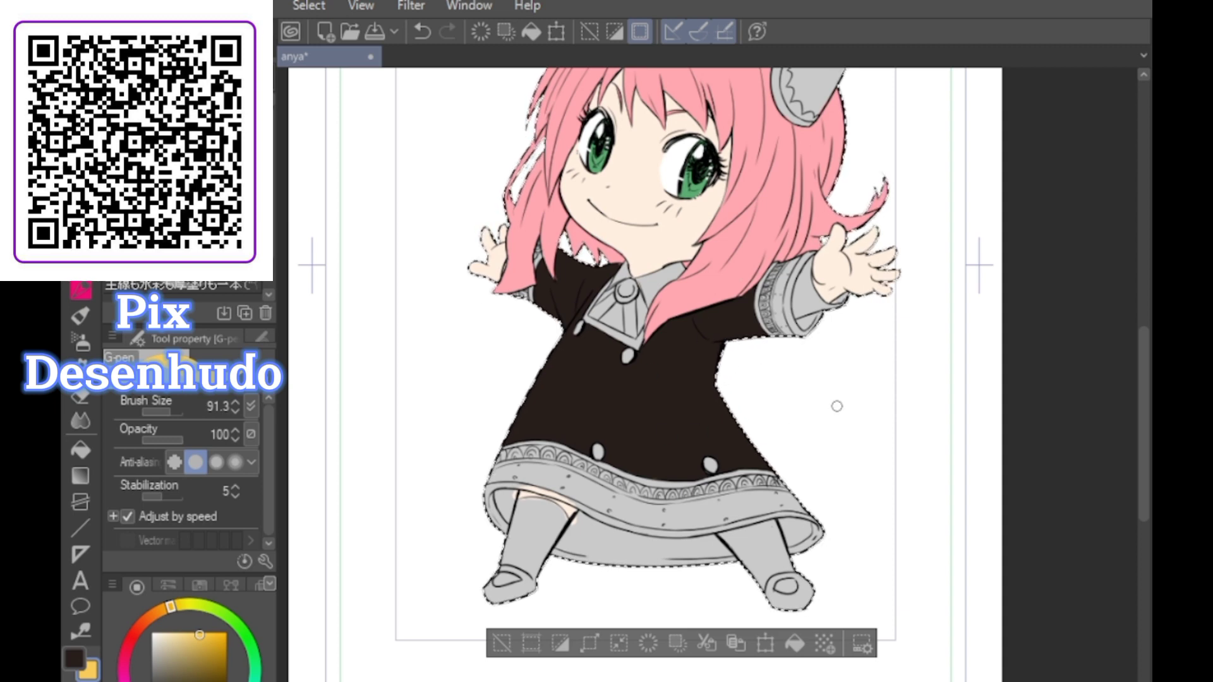
scroll(809, 326, down, 1)
scroll(829, 349, up, 2)
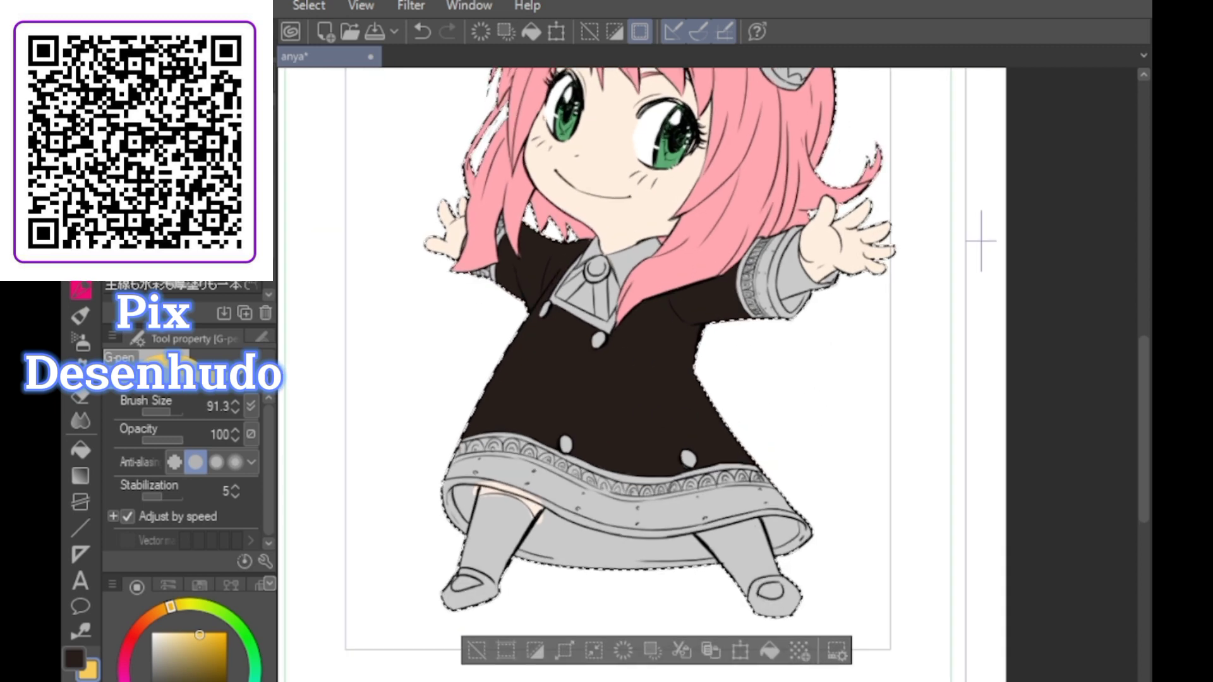
scroll(831, 349, down, 2)
scroll(878, 337, up, 6)
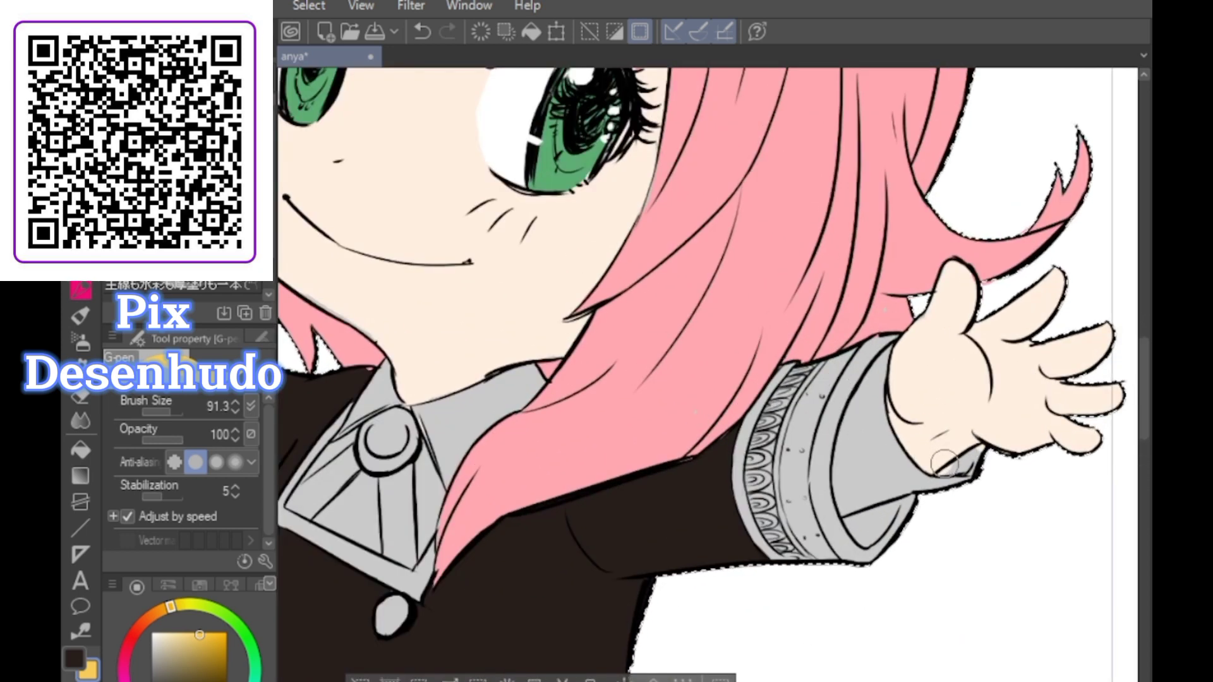
mouse_move(787, 392)
mouse_down()
mouse_move(775, 484)
mouse_move(750, 502)
mouse_up()
mouse_move(766, 410)
mouse_down()
mouse_move(752, 509)
mouse_move(746, 455)
mouse_move(754, 506)
mouse_up()
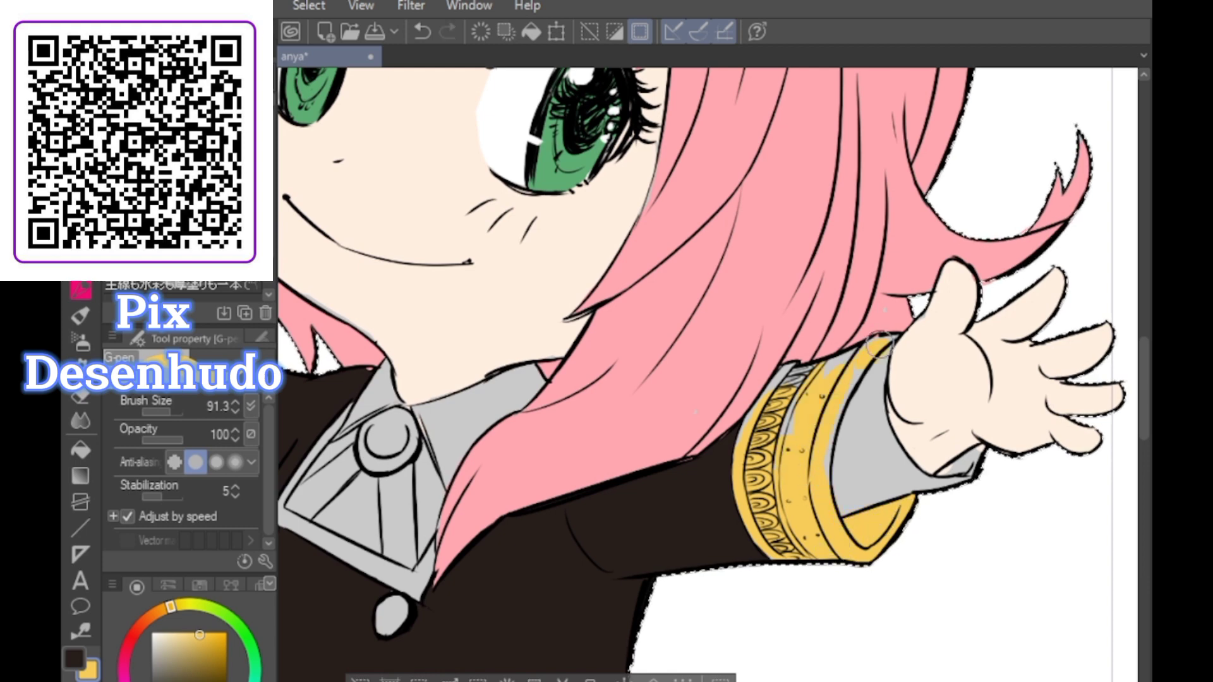
key(ctrl+z)
drag(863, 357, 831, 427)
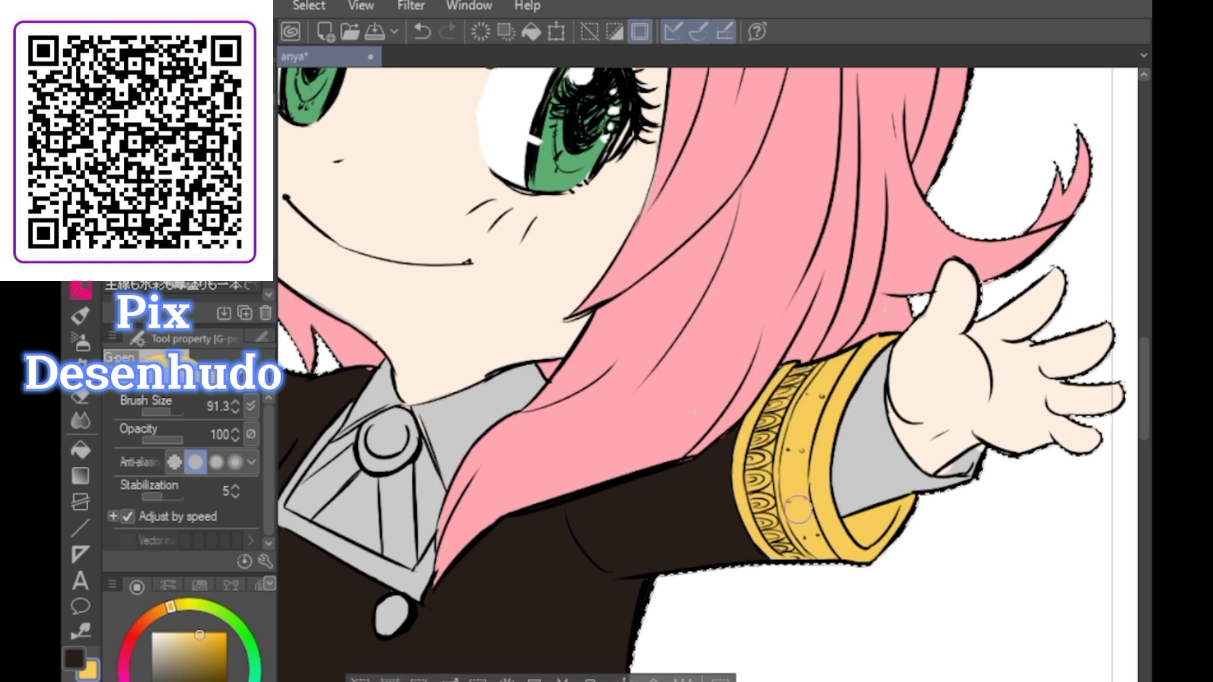
Set the brush size to 95.0 and paint the other sleeve's cuff behind the hair golden yellow, undoing a stray stroke
key(ctrl+0)
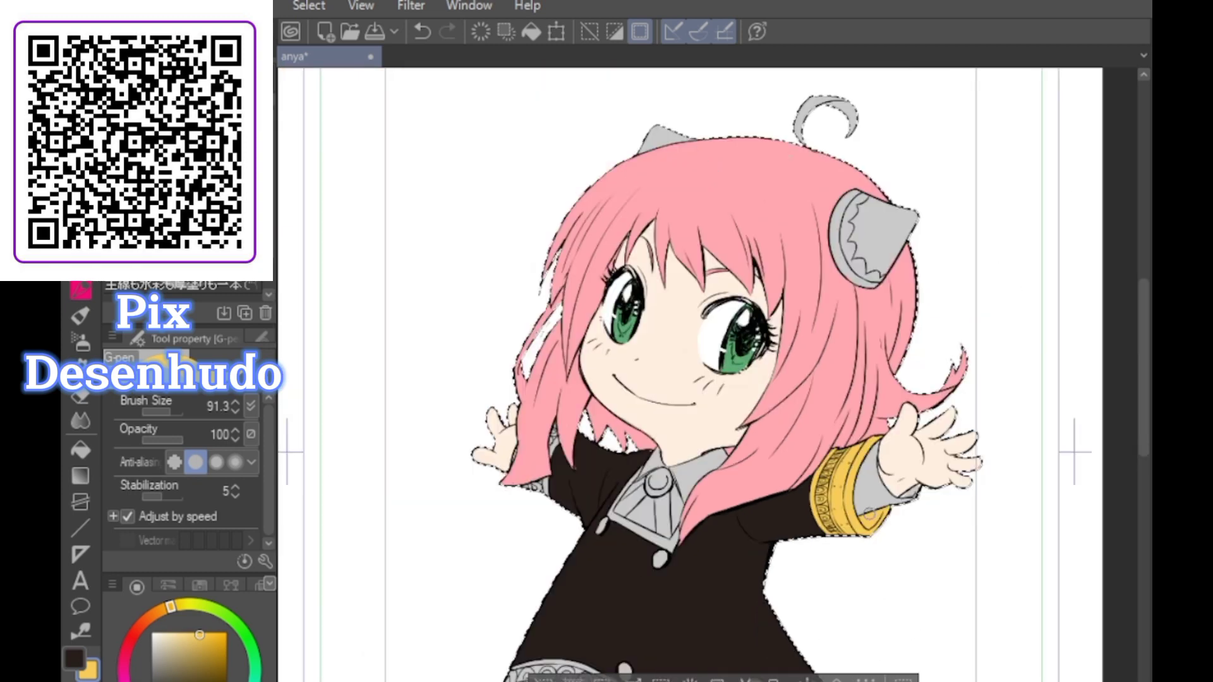
scroll(695, 272, down, 1)
scroll(786, 285, up, 3)
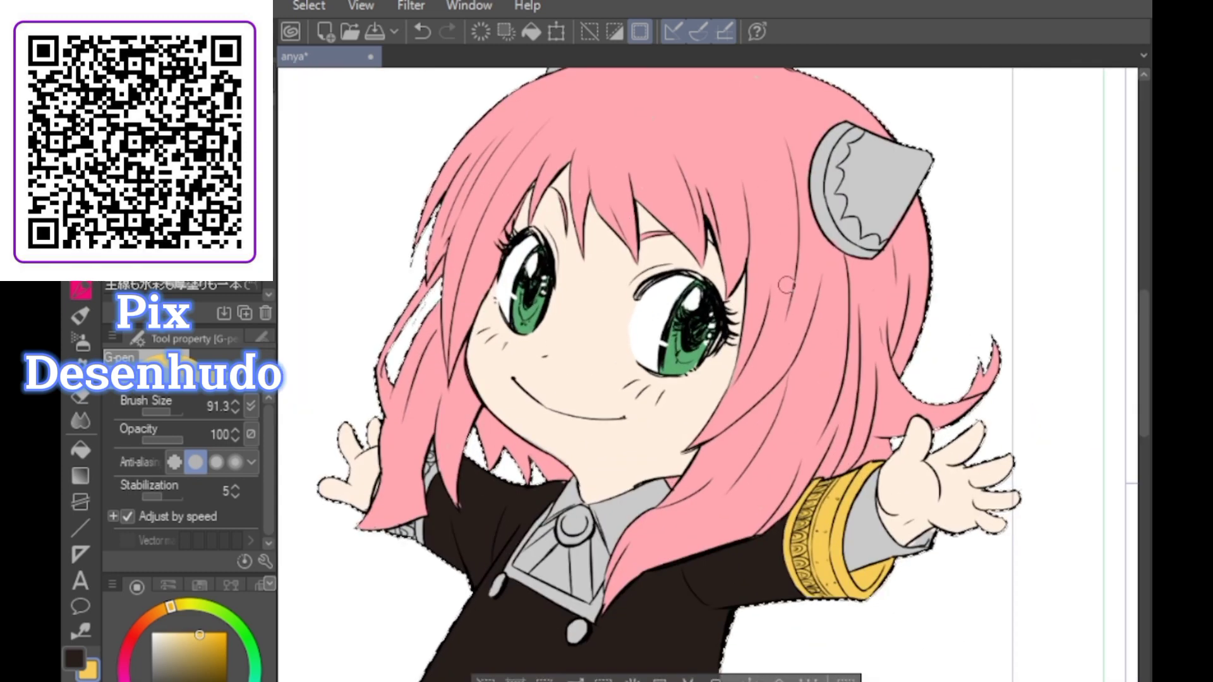
scroll(787, 284, up, 2)
scroll(771, 256, down, 3)
scroll(490, 368, up, 3)
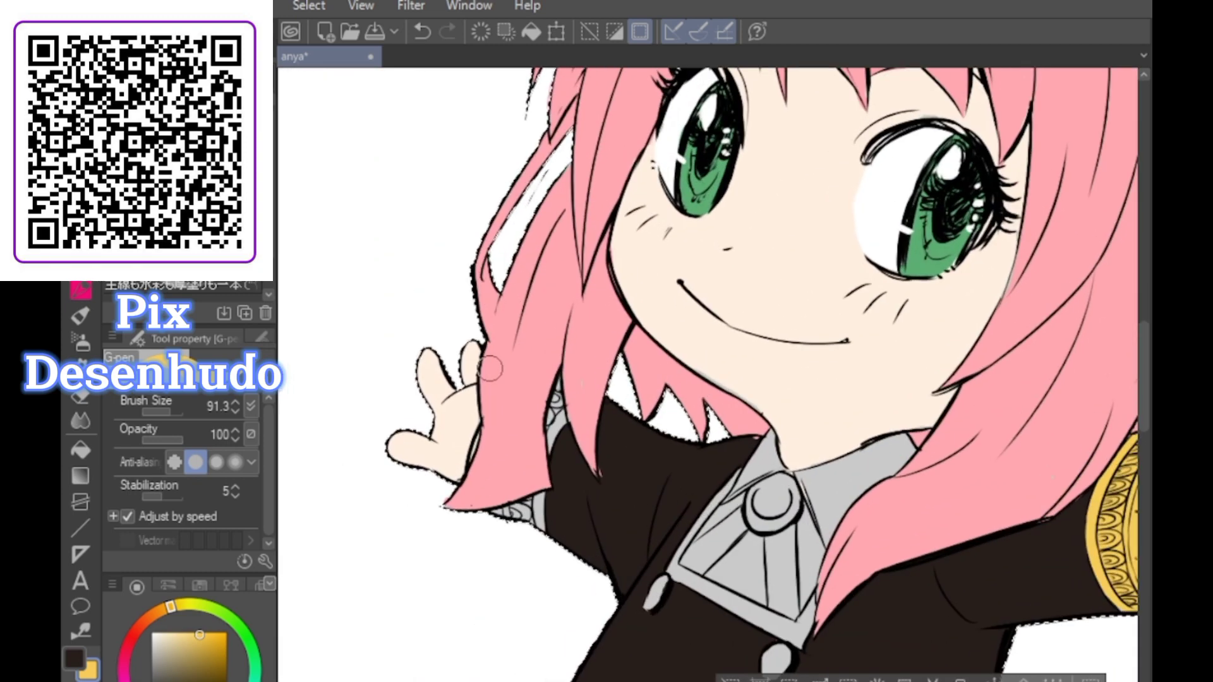
click(170, 412)
mouse_move(510, 501)
mouse_down()
mouse_move(540, 499)
mouse_move(536, 532)
mouse_move(527, 523)
mouse_move(555, 519)
mouse_up()
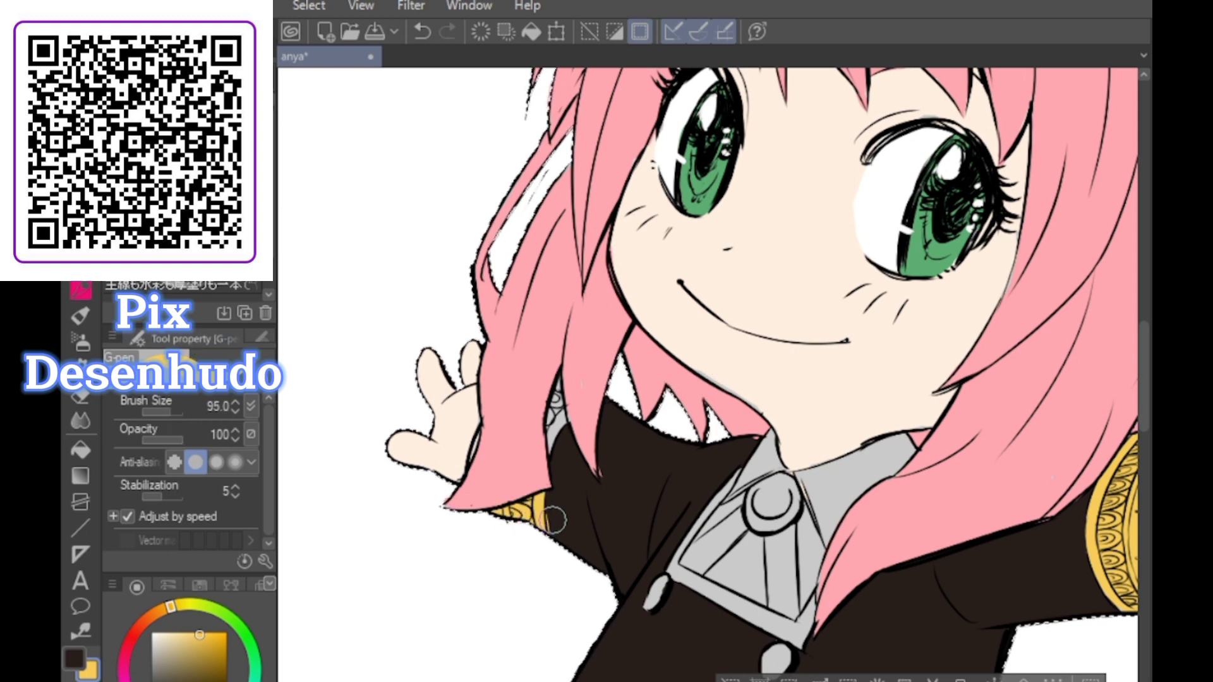
key(ctrl+z)
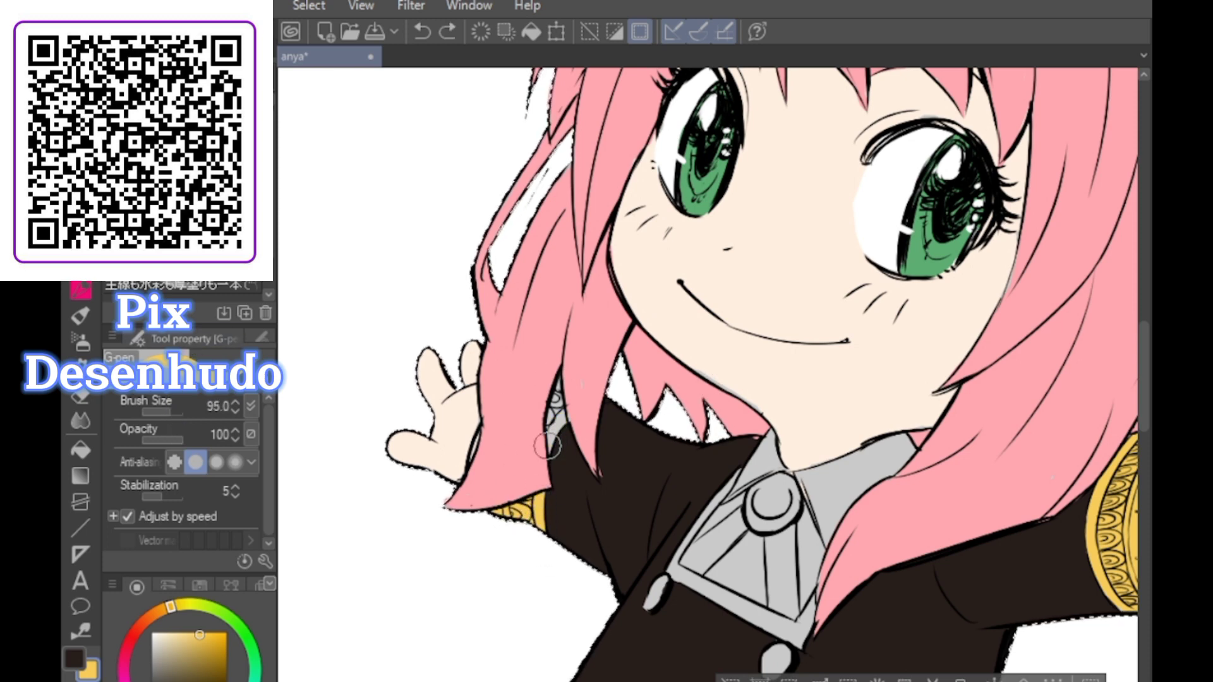
drag(547, 446, 556, 379)
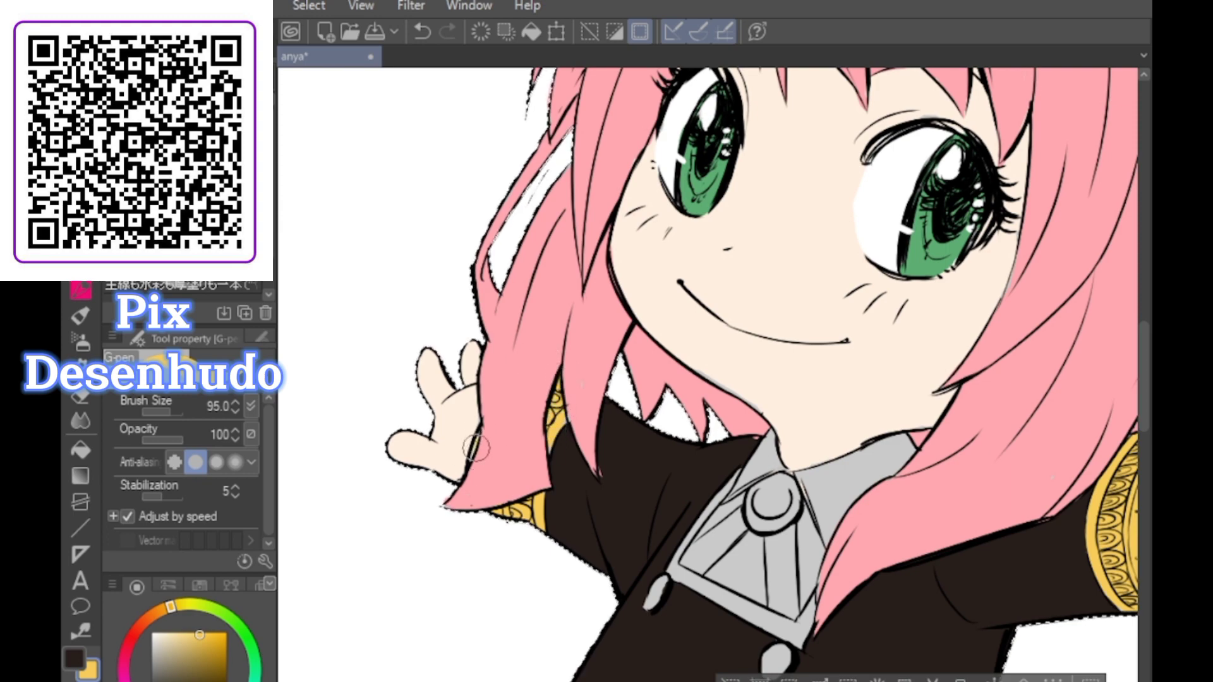
Paint the border below the collar golden yellow, then reduce the brush to 20.7 and color the two upper buttons the same yellow
scroll(475, 448, down, 2)
scroll(484, 460, down, 1)
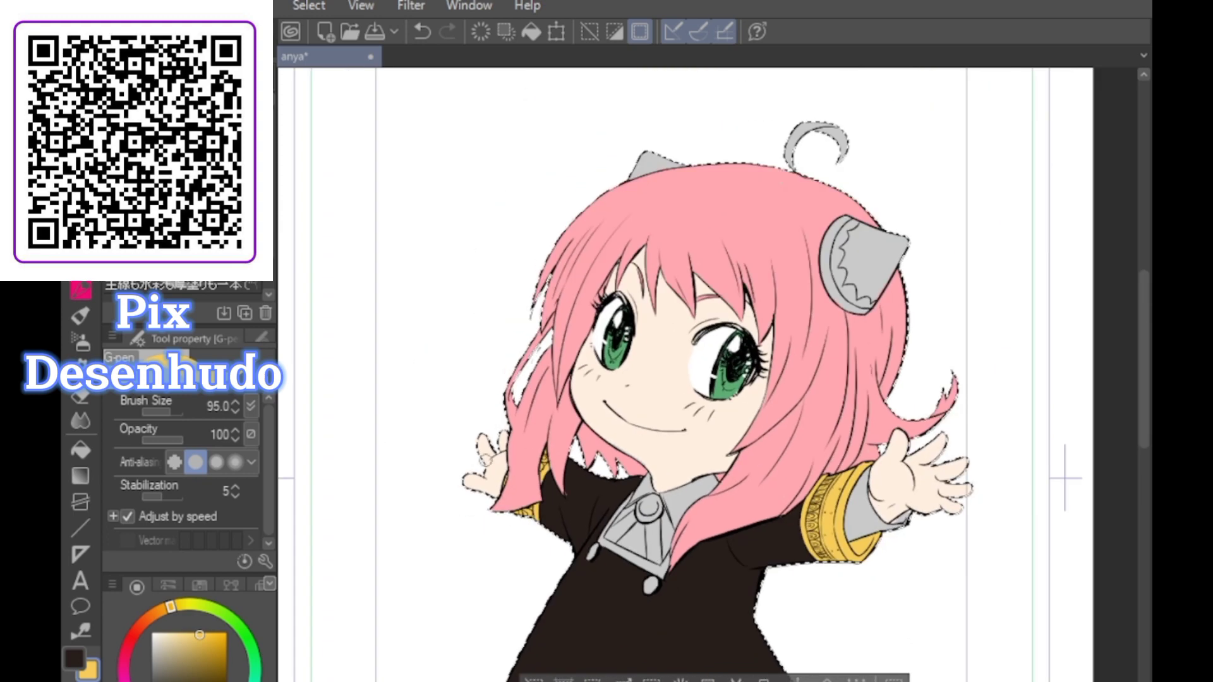
scroll(484, 461, down, 2)
scroll(606, 364, up, 2)
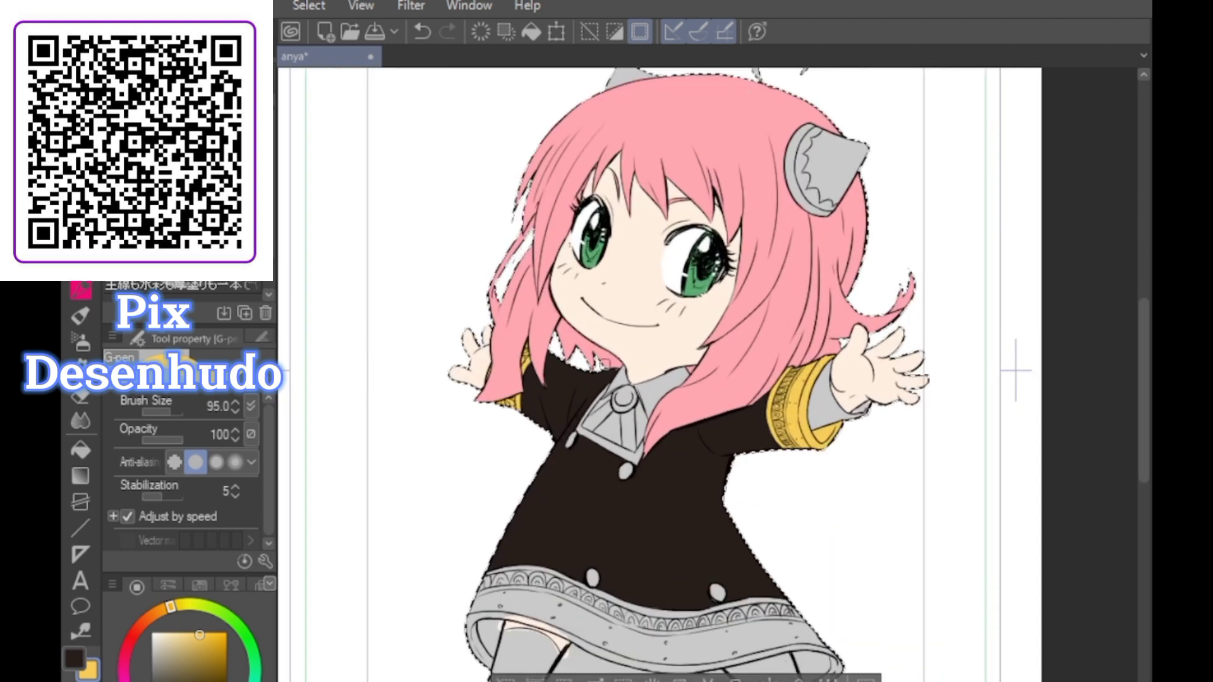
scroll(606, 411, up, 3)
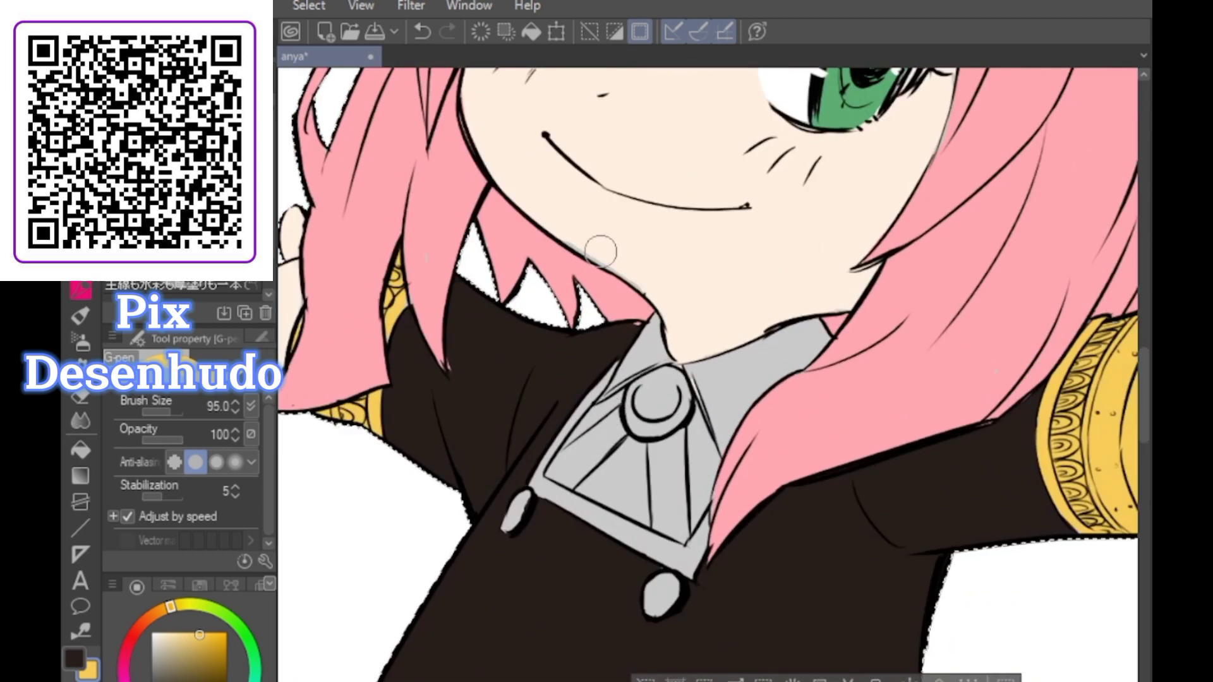
mouse_move(536, 484)
mouse_down()
mouse_move(593, 386)
mouse_move(607, 405)
mouse_move(559, 449)
mouse_move(579, 512)
mouse_move(657, 558)
mouse_move(706, 528)
mouse_move(685, 567)
mouse_up()
key(ctrl+z)
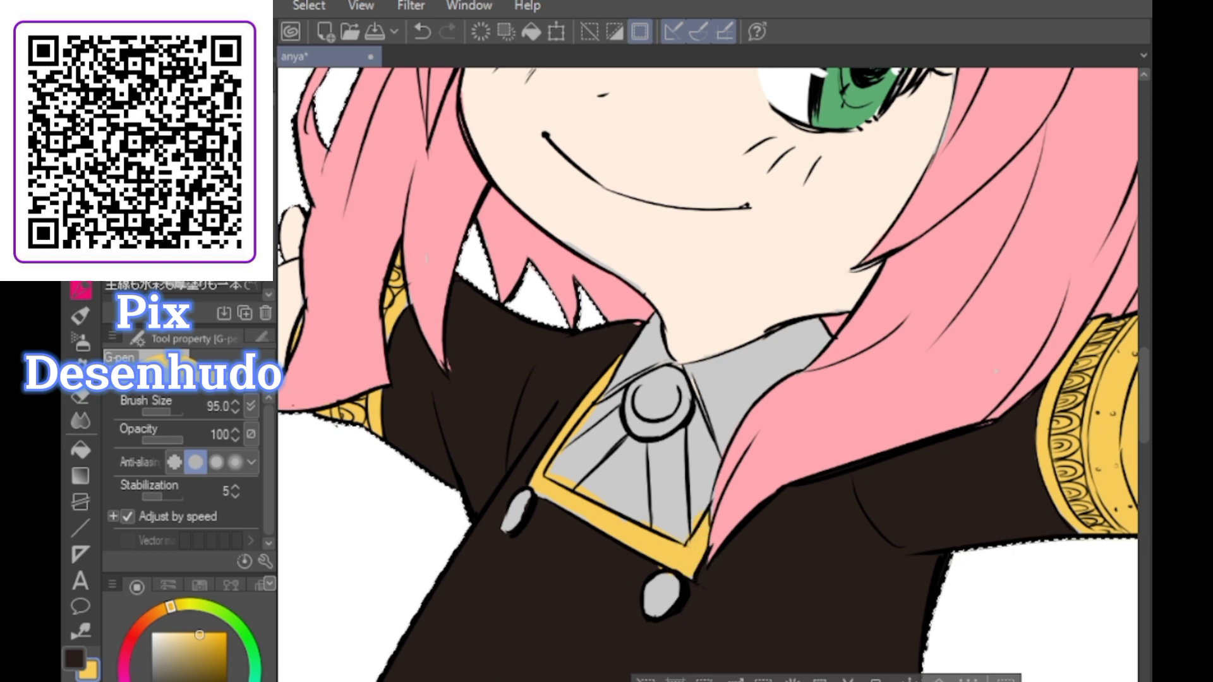
key(ctrl+z)
mouse_move(553, 494)
mouse_down()
mouse_move(564, 501)
mouse_move(549, 495)
mouse_up()
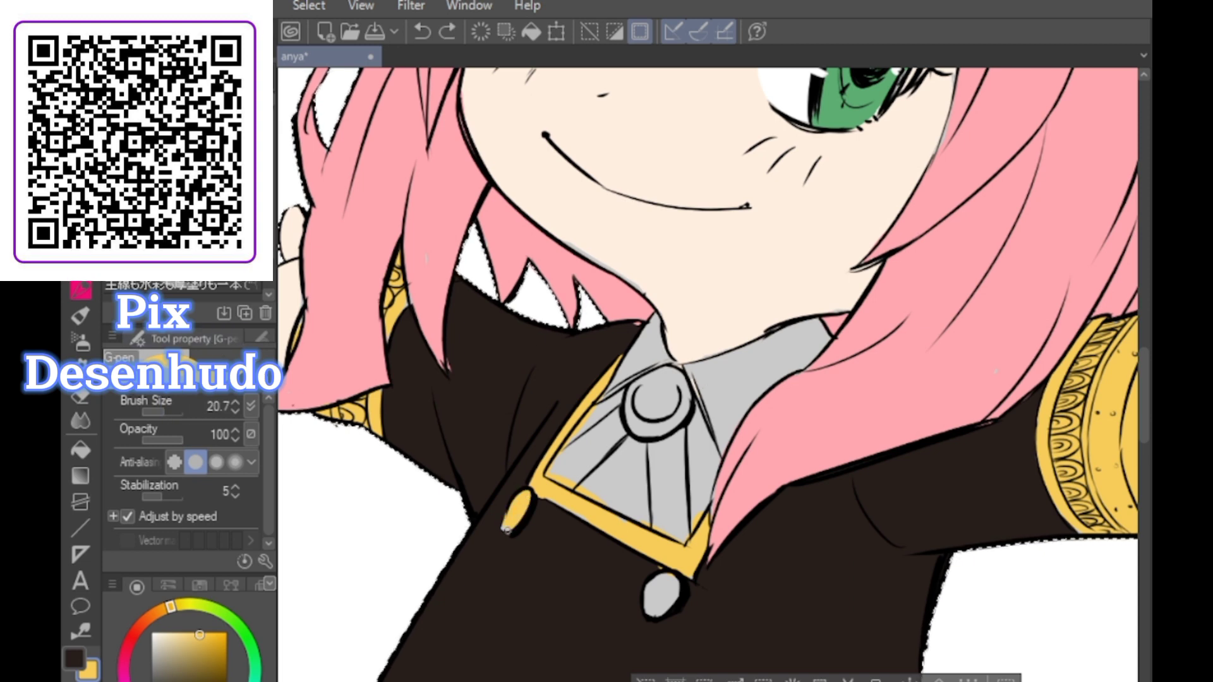
alt+click(640, 556)
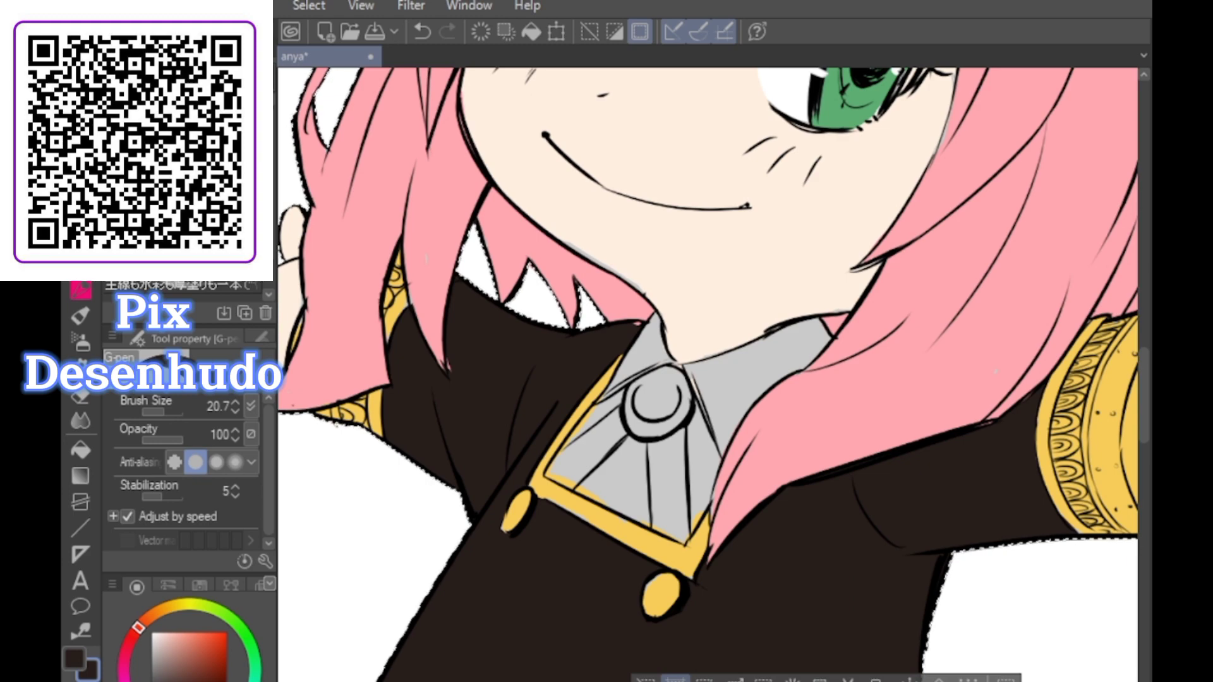
Set the brush size to 203.5 and paint the left end of the dress hem and its patterned band golden yellow
scroll(811, 594, down, 5)
scroll(815, 542, up, 4)
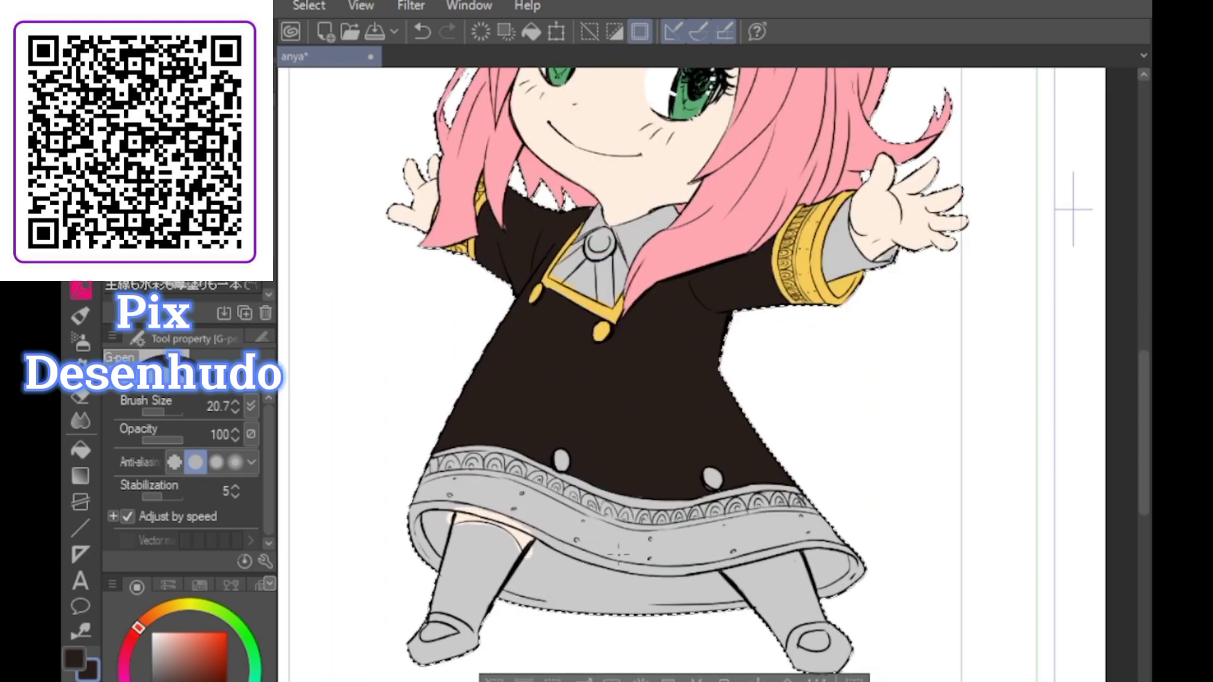
click(176, 411)
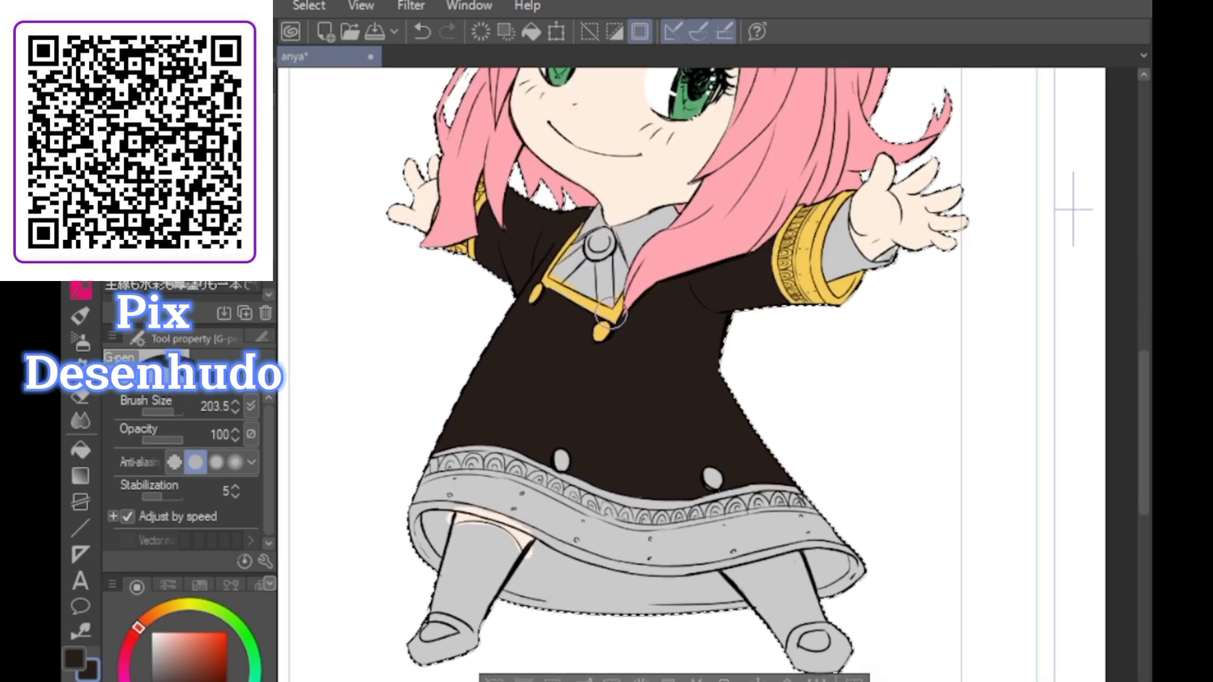
click(206, 681)
mouse_move(446, 487)
mouse_down()
mouse_move(433, 550)
mouse_move(433, 471)
mouse_up()
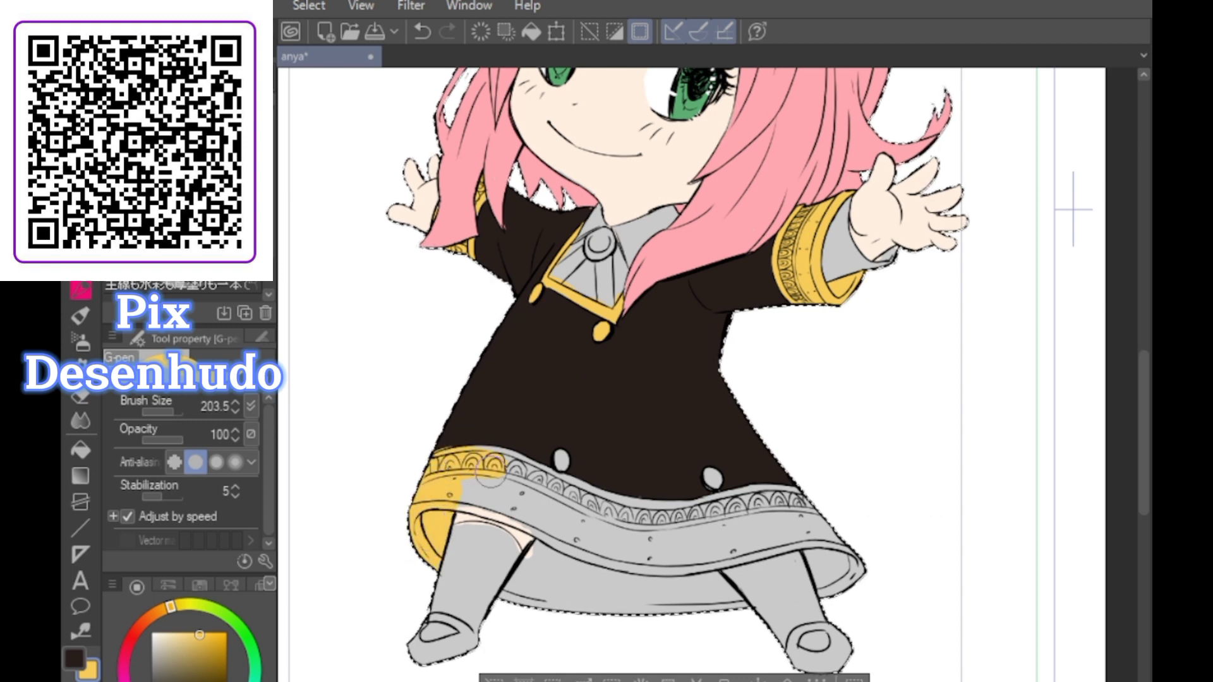
key(ctrl+z)
scroll(489, 481, up, 2)
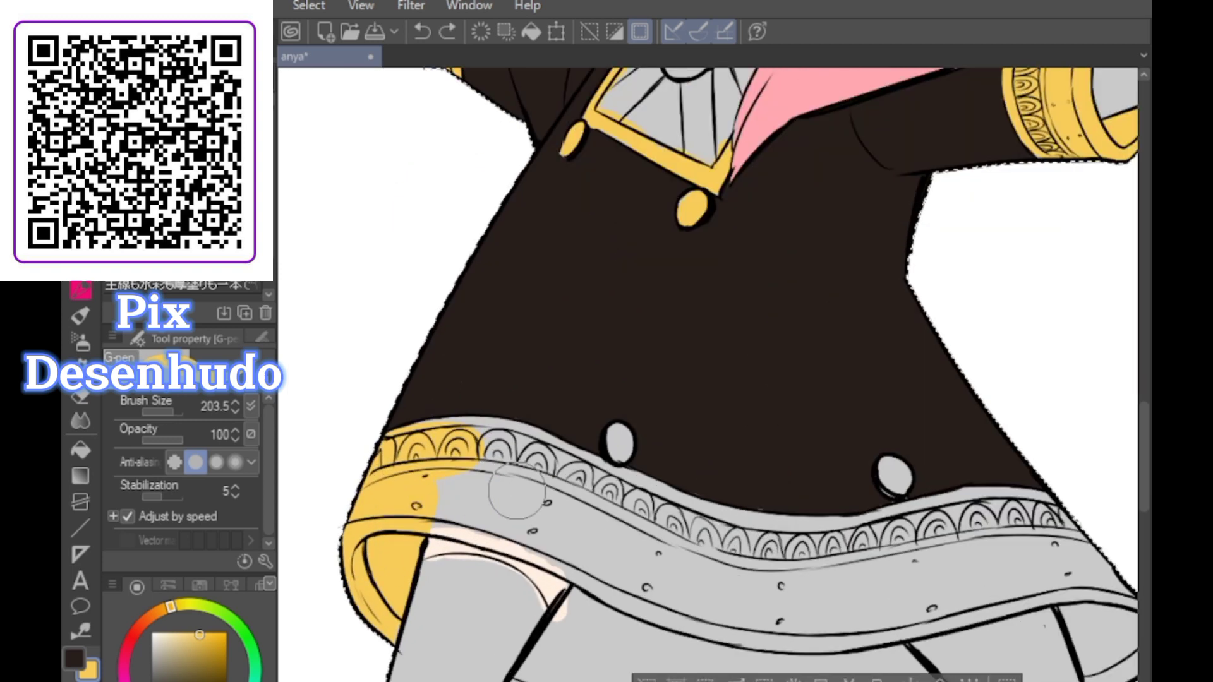
mouse_move(411, 466)
mouse_down()
mouse_move(474, 446)
mouse_move(458, 474)
mouse_move(529, 443)
mouse_move(624, 482)
mouse_up()
Set the brush size to 73.7 and paint the rest of the patterned band and the hem's right end golden yellow, undoing stray strokes
click(169, 412)
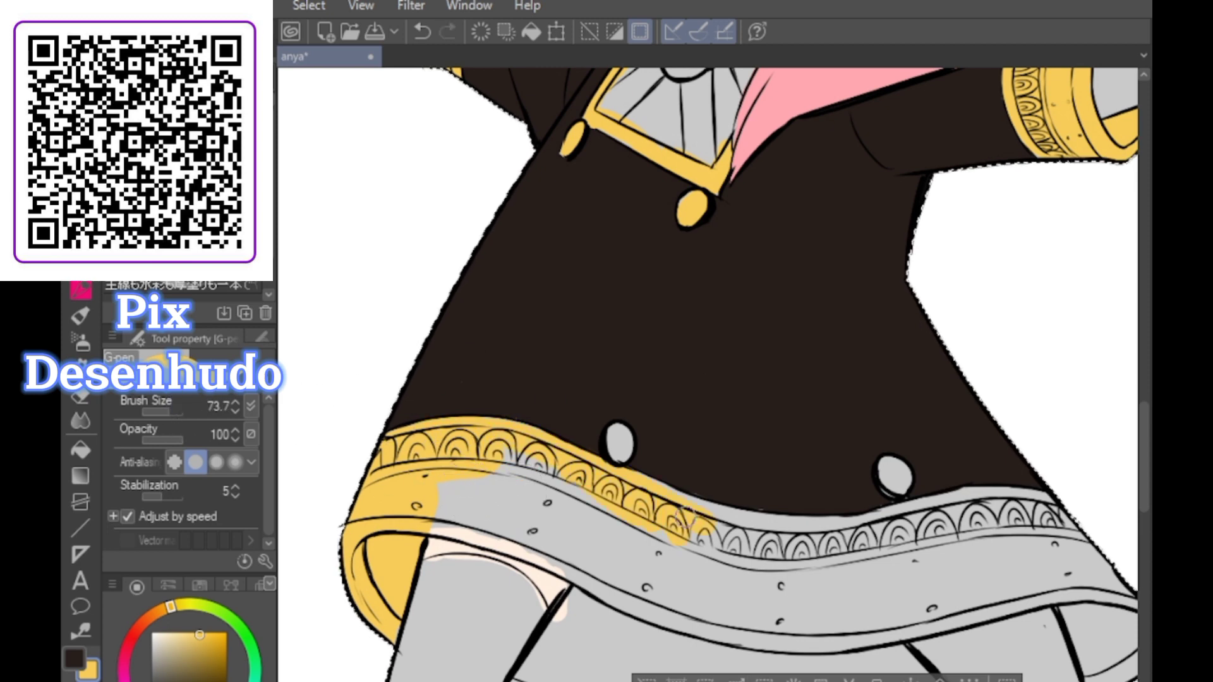
drag(863, 534, 774, 544)
key(ctrl+z)
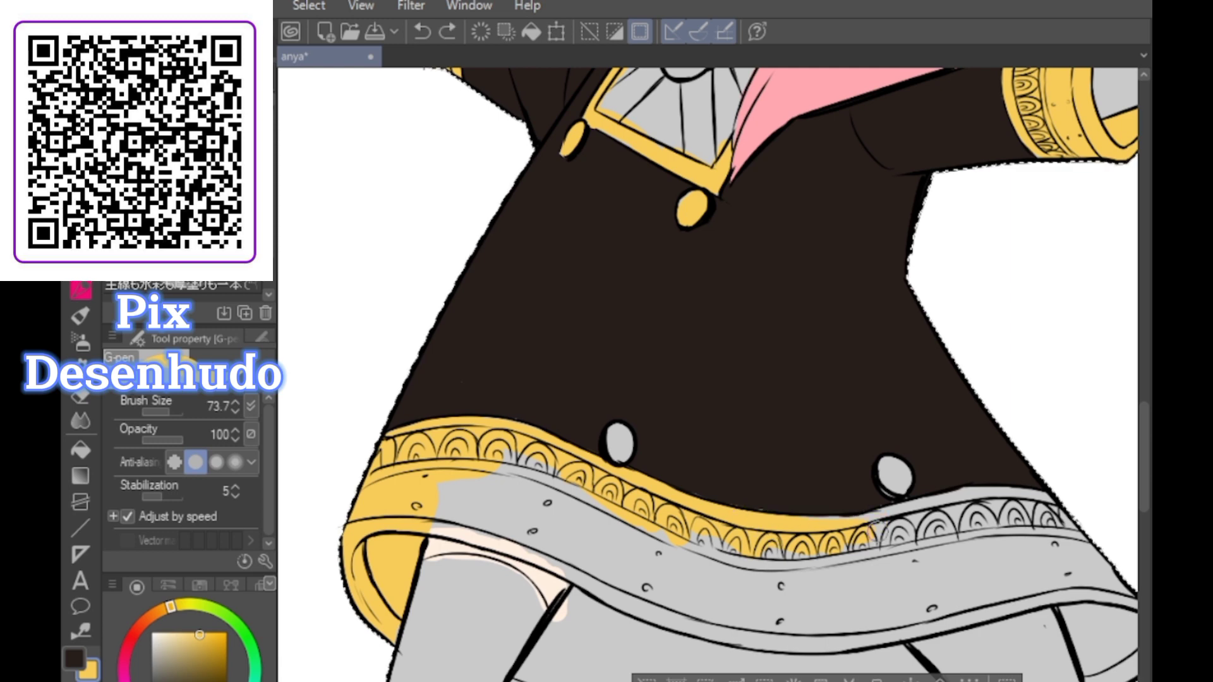
key(ctrl+z)
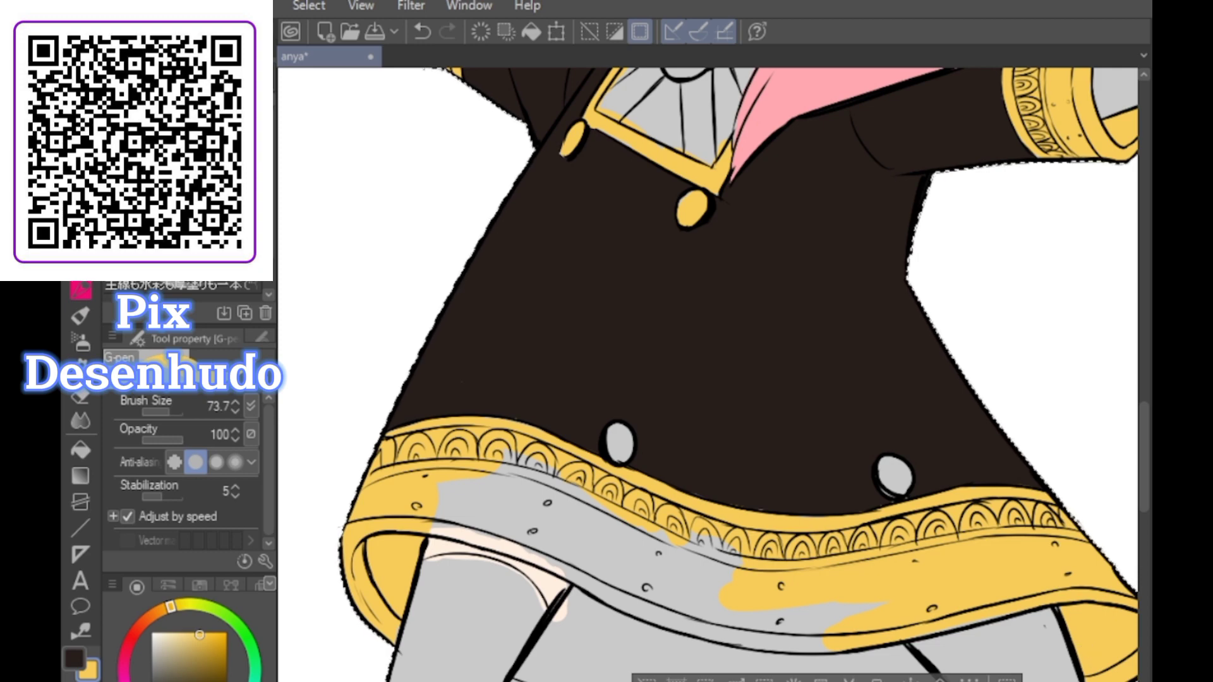
Fill the remaining unpainted middle part of the dress's front hem with golden yellow
scroll(812, 442, down, 4)
scroll(768, 455, up, 3)
scroll(732, 543, down, 2)
scroll(704, 569, up, 2)
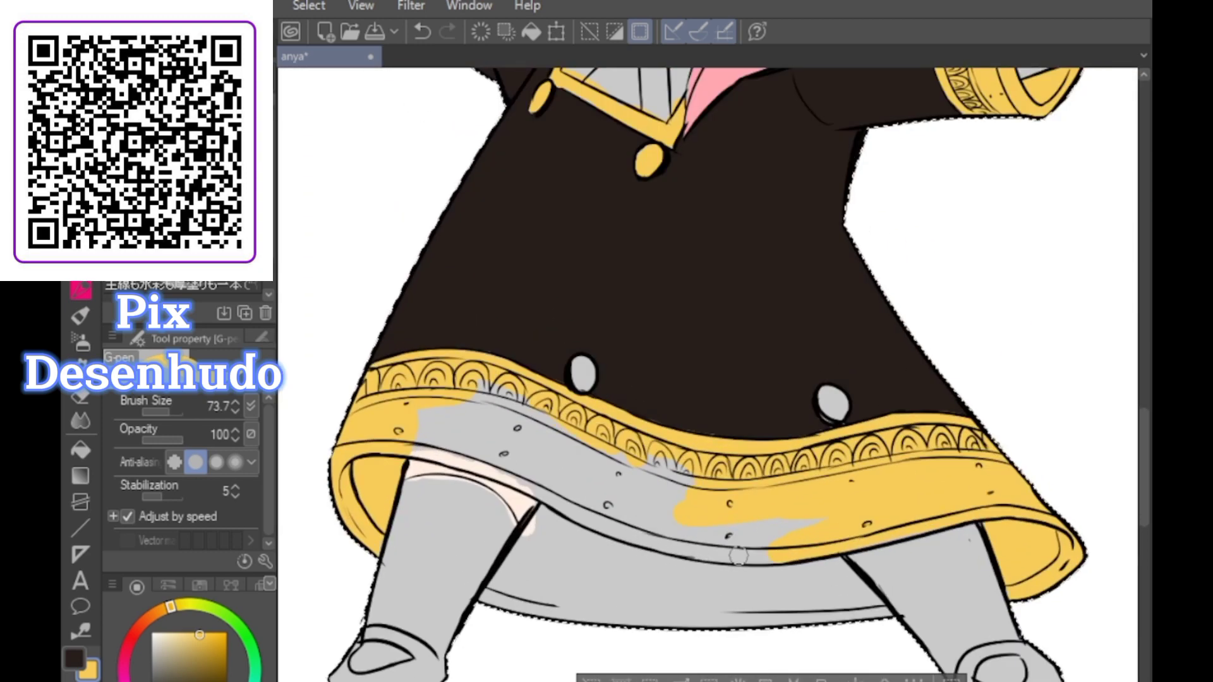
mouse_move(420, 444)
mouse_down()
mouse_move(467, 450)
mouse_move(632, 541)
mouse_up()
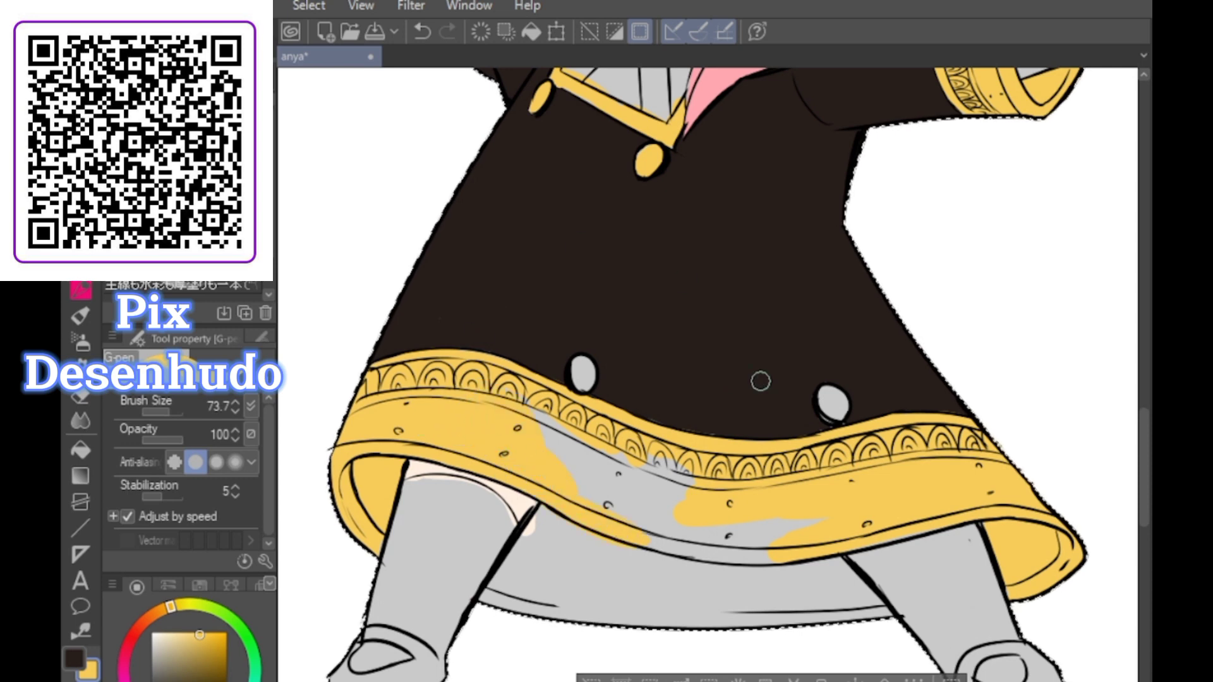
drag(711, 508, 564, 477)
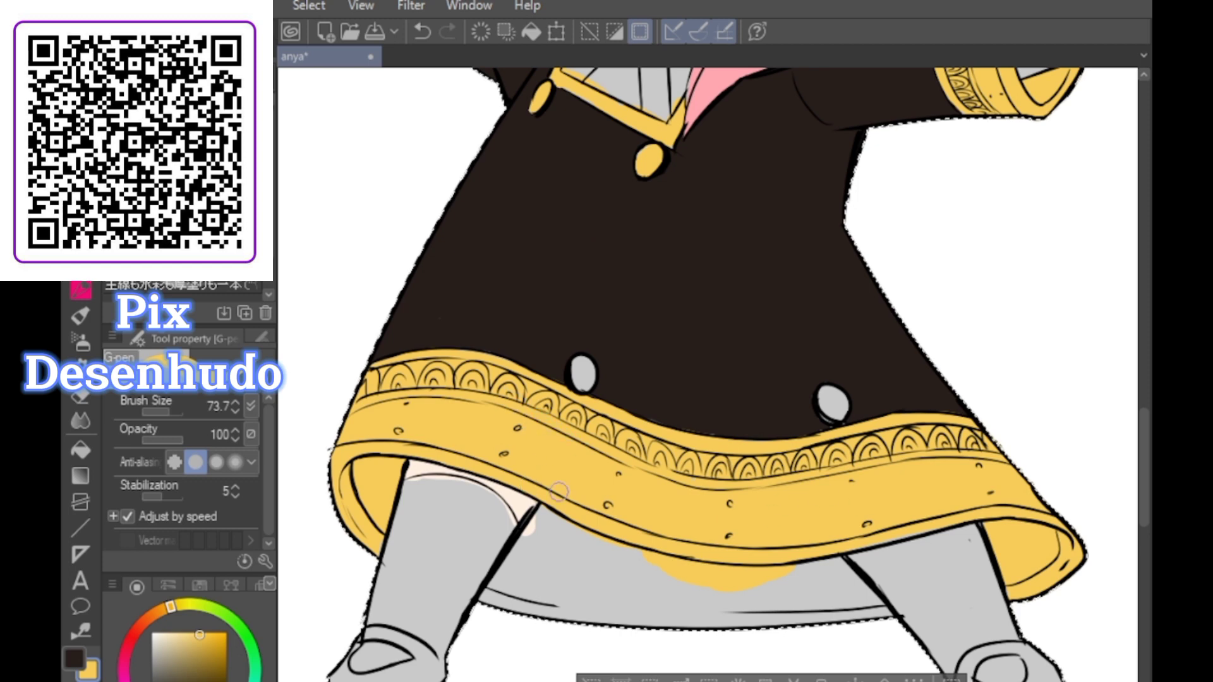
Paint the inside back of the skirt between the legs and the two lower dress buttons golden yellow
mouse_move(531, 524)
mouse_down()
mouse_move(519, 563)
mouse_move(557, 524)
mouse_up()
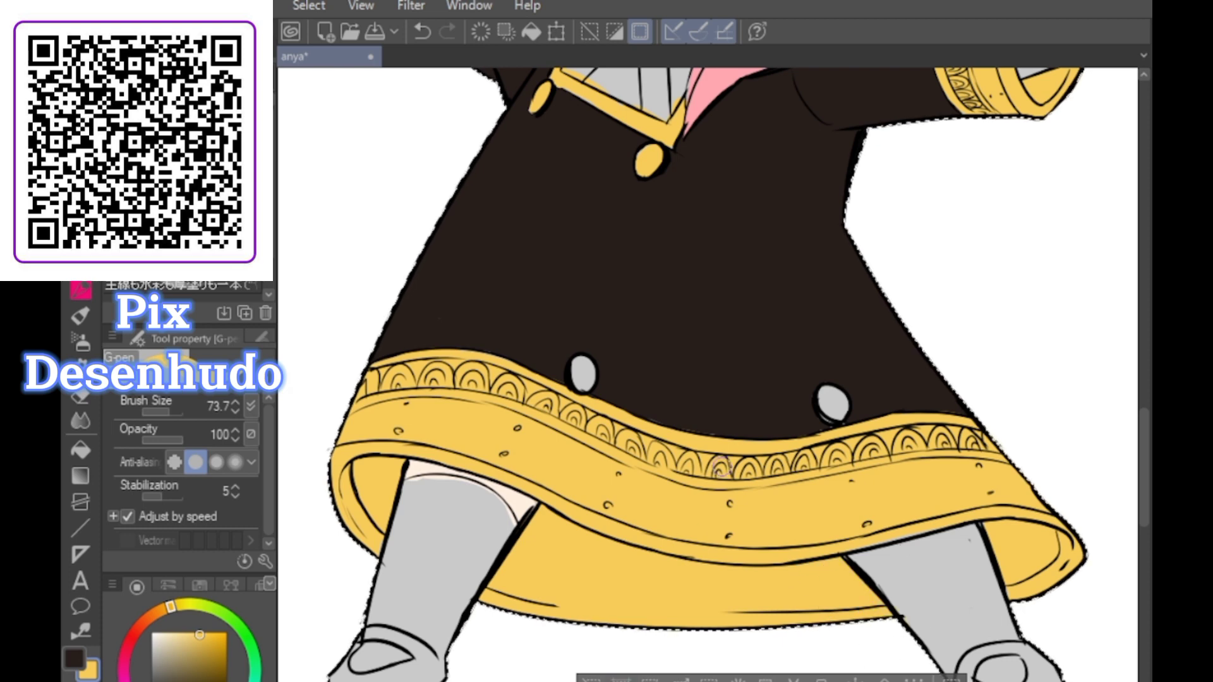
click(583, 373)
click(832, 402)
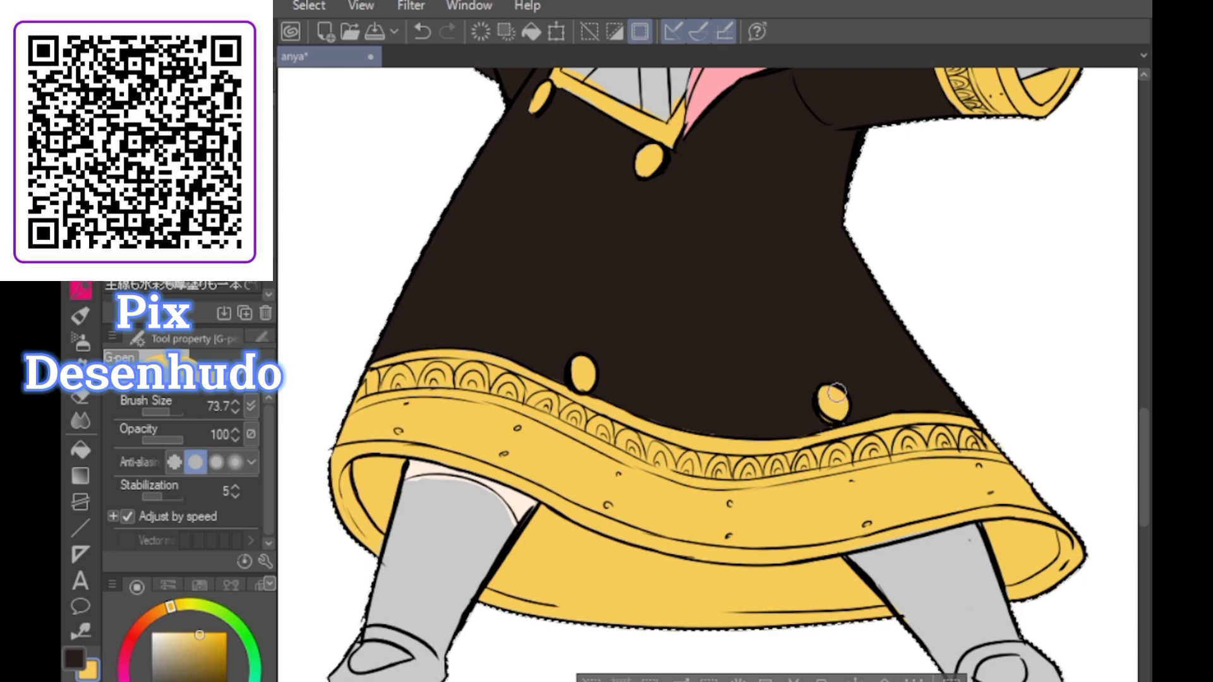
Set the secondary color to white and paint the shirt cuff between the golden sleeve trim and the open hand
scroll(837, 393, down, 5)
scroll(850, 405, up, 4)
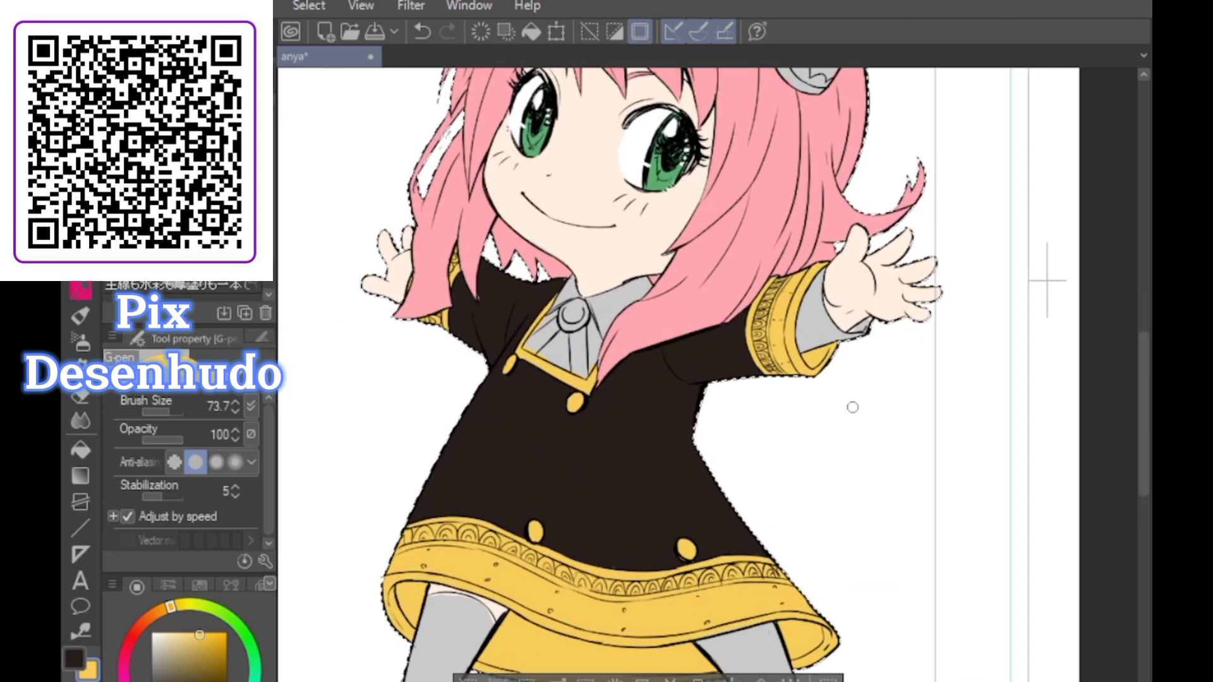
scroll(853, 408, up, 3)
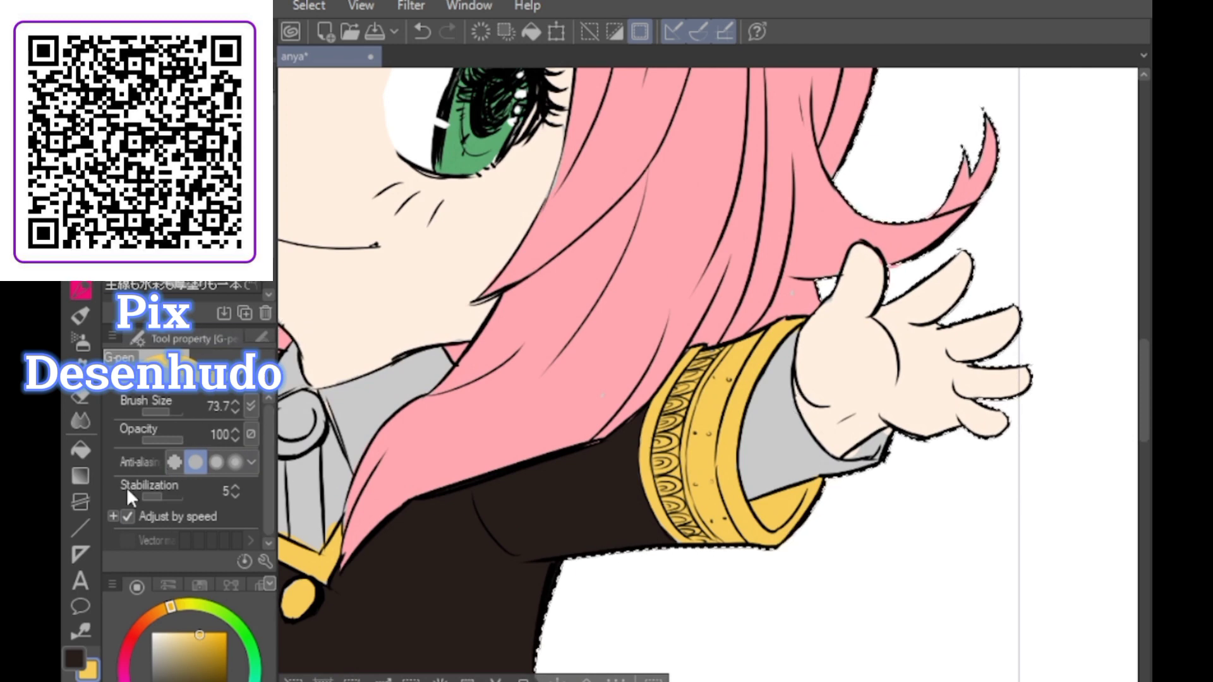
click(152, 634)
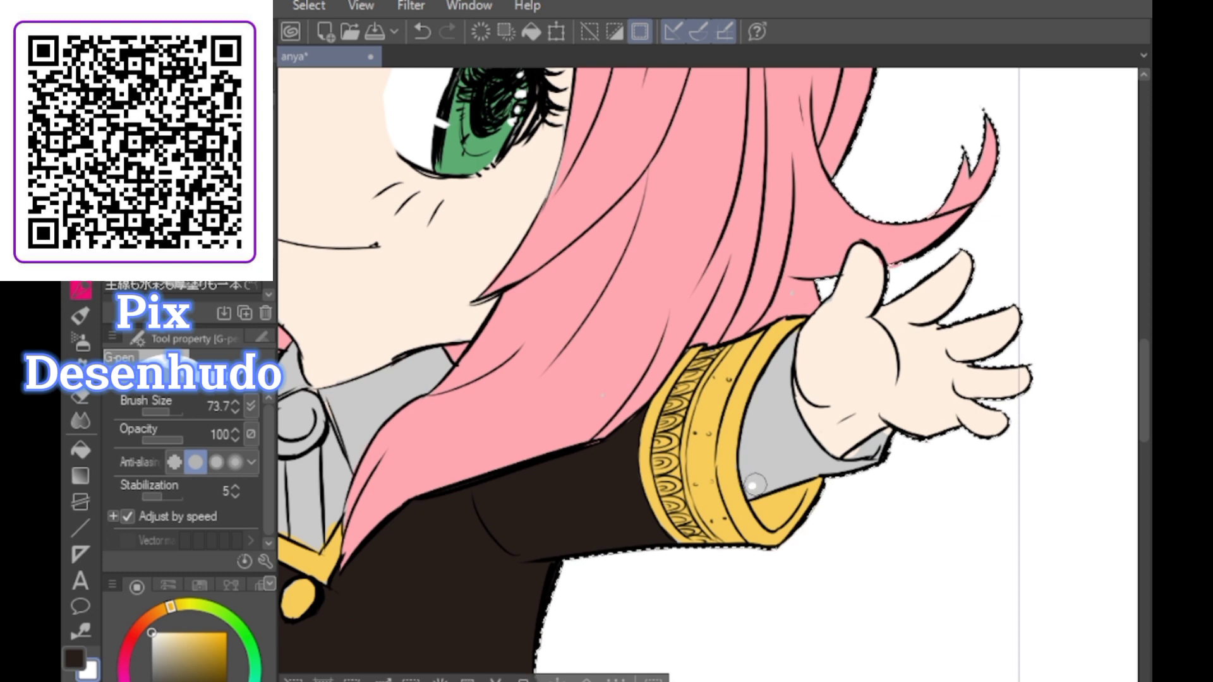
drag(756, 484, 812, 463)
drag(757, 490, 791, 478)
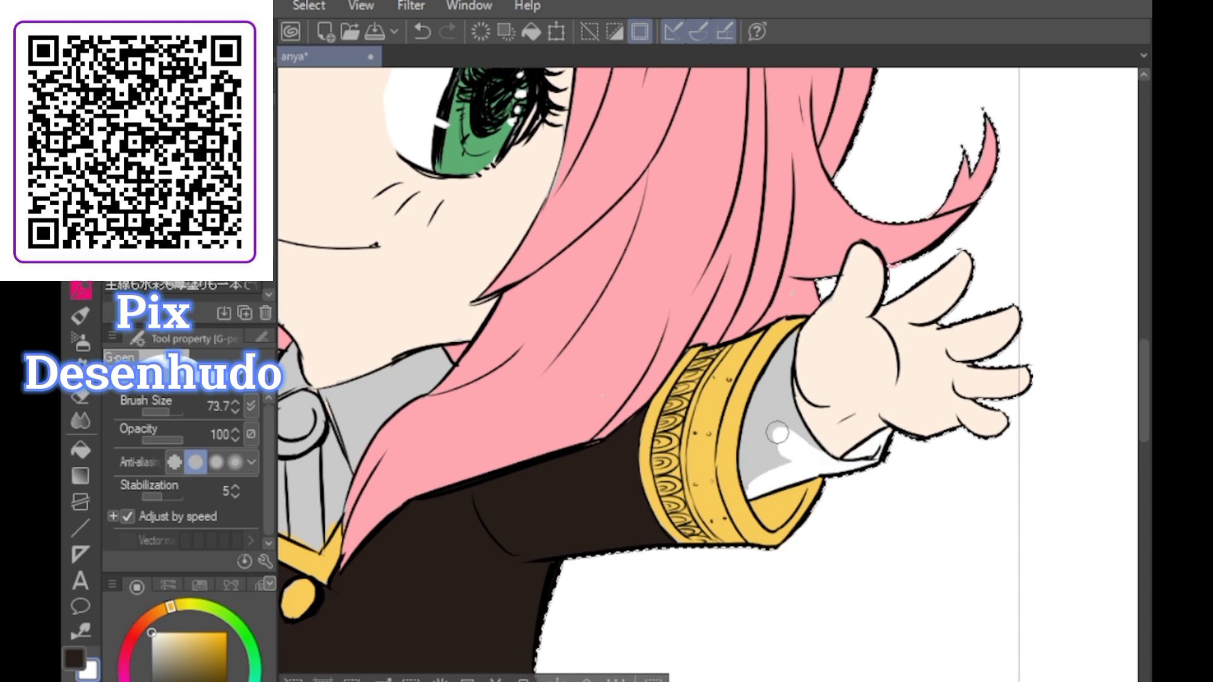
drag(778, 433, 804, 413)
mouse_move(791, 341)
mouse_down()
mouse_move(785, 374)
mouse_move(782, 362)
mouse_move(815, 463)
mouse_move(795, 440)
mouse_move(752, 469)
mouse_move(757, 480)
mouse_move(790, 329)
mouse_up()
Paint the sock on the drawing's left leg white, then sample the hem's golden yellow to touch up the edge beside it
scroll(506, 392, down, 3)
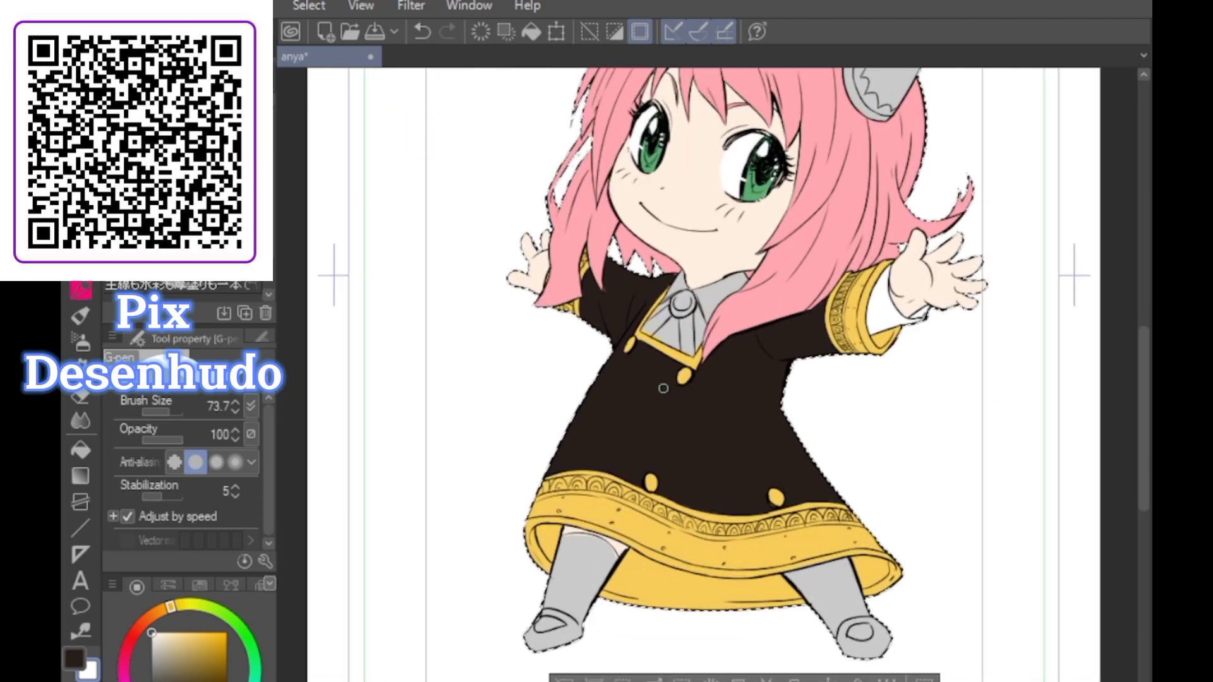
scroll(506, 391, up, 3)
scroll(616, 569, down, 2)
scroll(616, 569, up, 2)
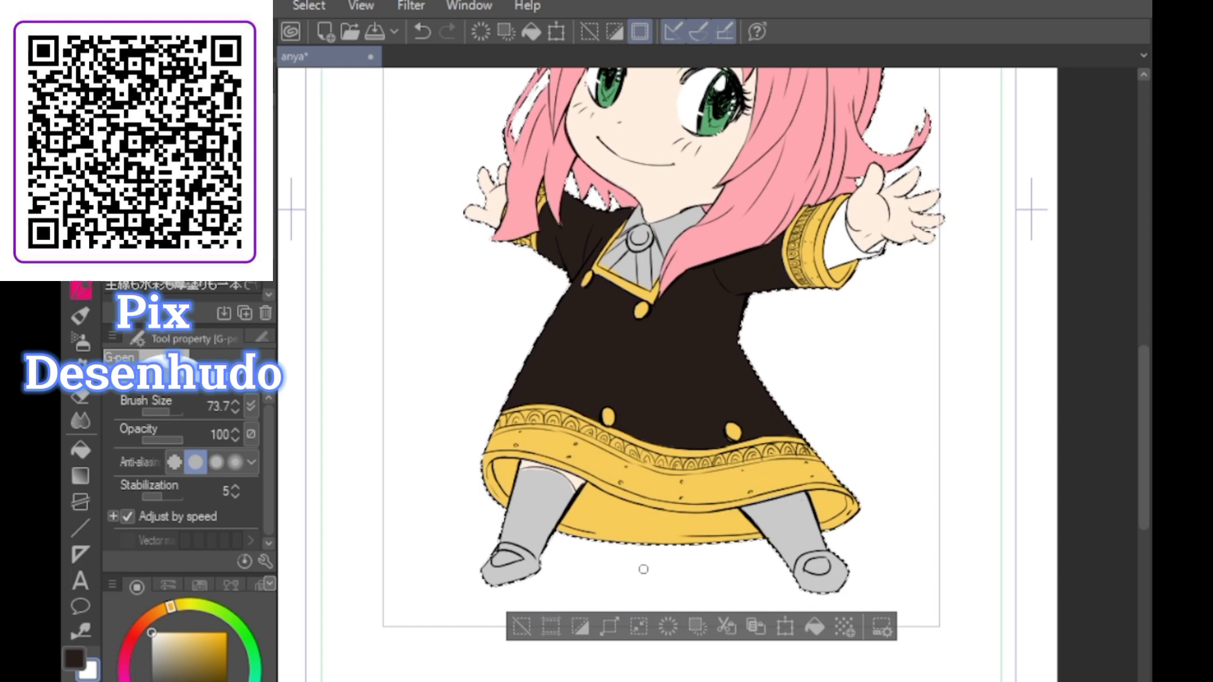
scroll(616, 537, up, 3)
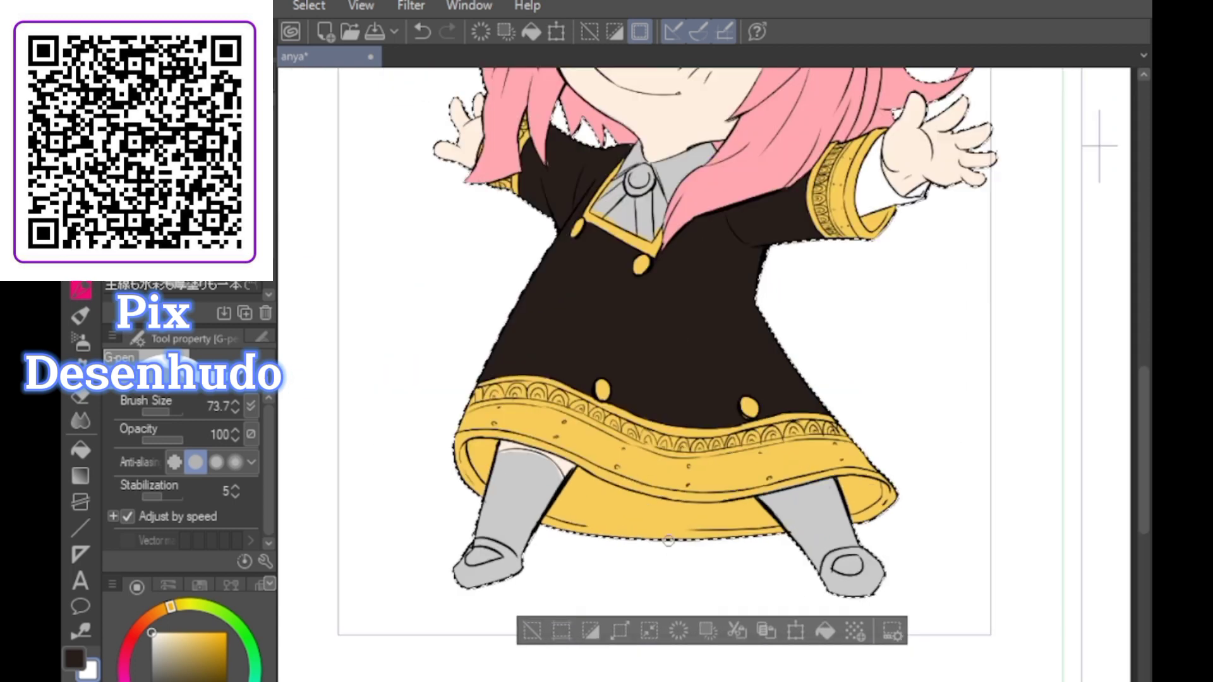
mouse_move(421, 521)
mouse_down()
mouse_move(472, 556)
mouse_move(462, 511)
mouse_move(442, 523)
mouse_move(453, 467)
mouse_move(433, 478)
mouse_move(446, 441)
mouse_move(424, 495)
mouse_move(447, 420)
mouse_move(501, 423)
mouse_move(522, 452)
mouse_move(477, 500)
mouse_move(465, 437)
mouse_up()
alt+click(466, 346)
mouse_move(535, 467)
mouse_down()
mouse_move(524, 491)
mouse_move(539, 472)
mouse_up()
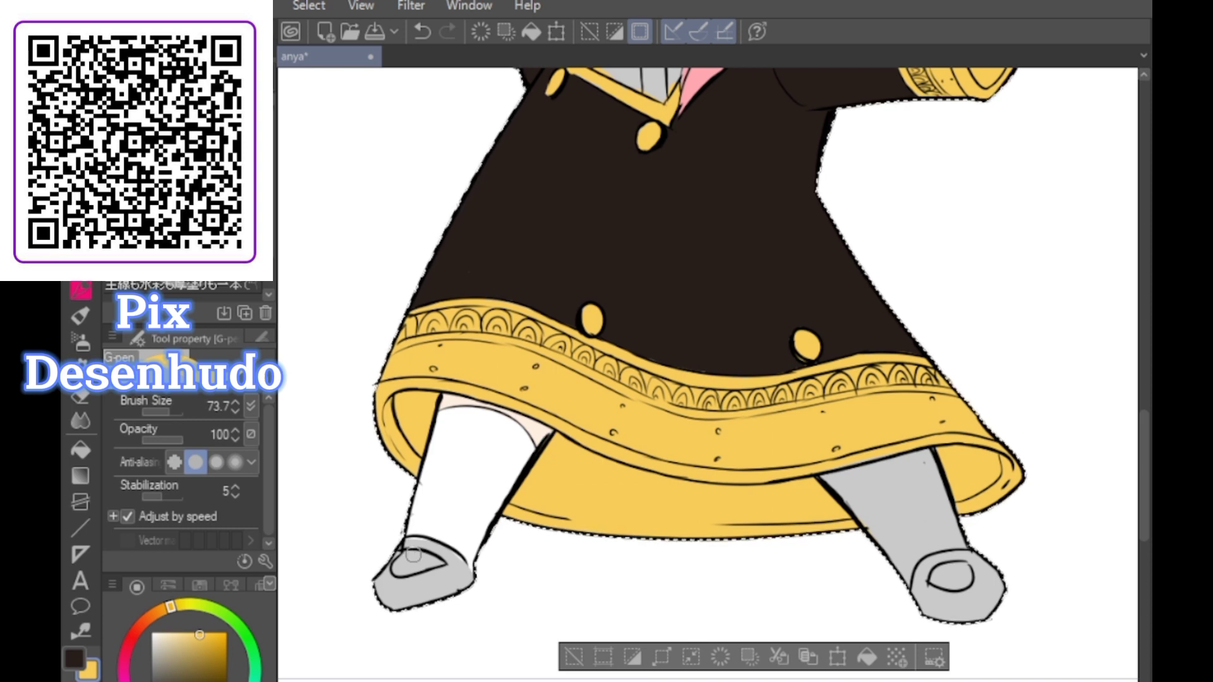
Sample white again and paint the sock on the drawing's right leg, including the opening of its shoe
click(403, 564)
alt+click(451, 510)
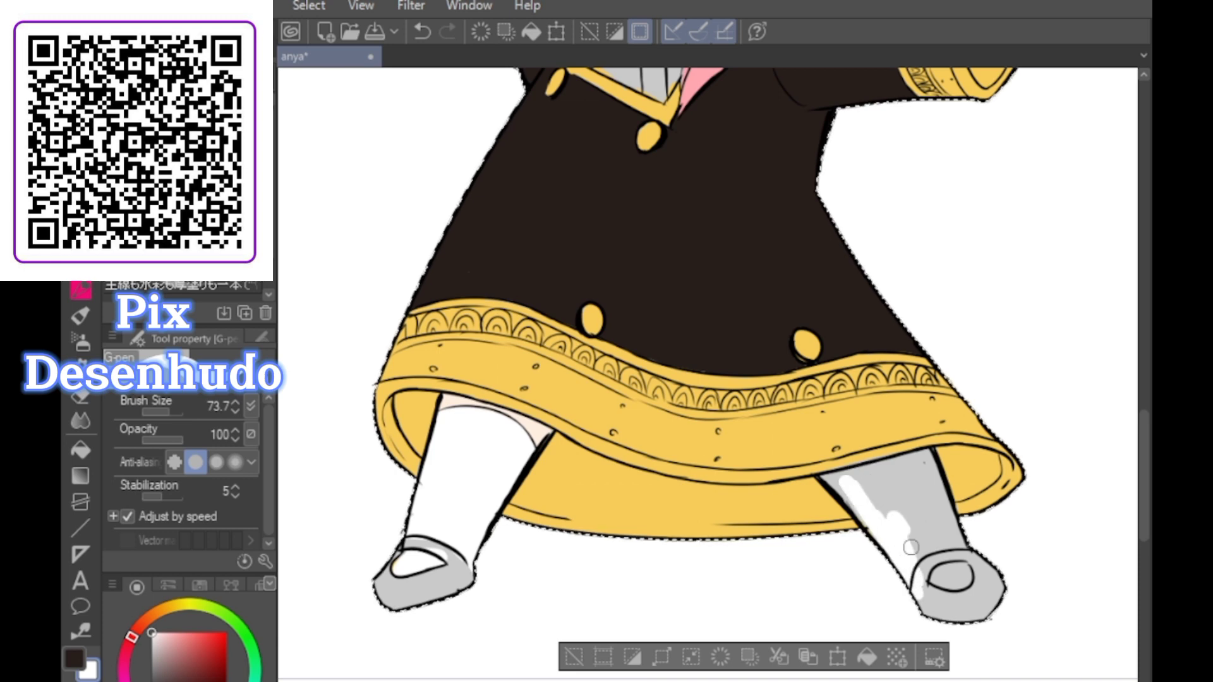
mouse_move(934, 500)
mouse_down()
mouse_move(930, 465)
mouse_move(899, 474)
mouse_move(927, 456)
mouse_move(824, 478)
mouse_move(862, 470)
mouse_move(851, 489)
mouse_move(891, 511)
mouse_move(910, 482)
mouse_up()
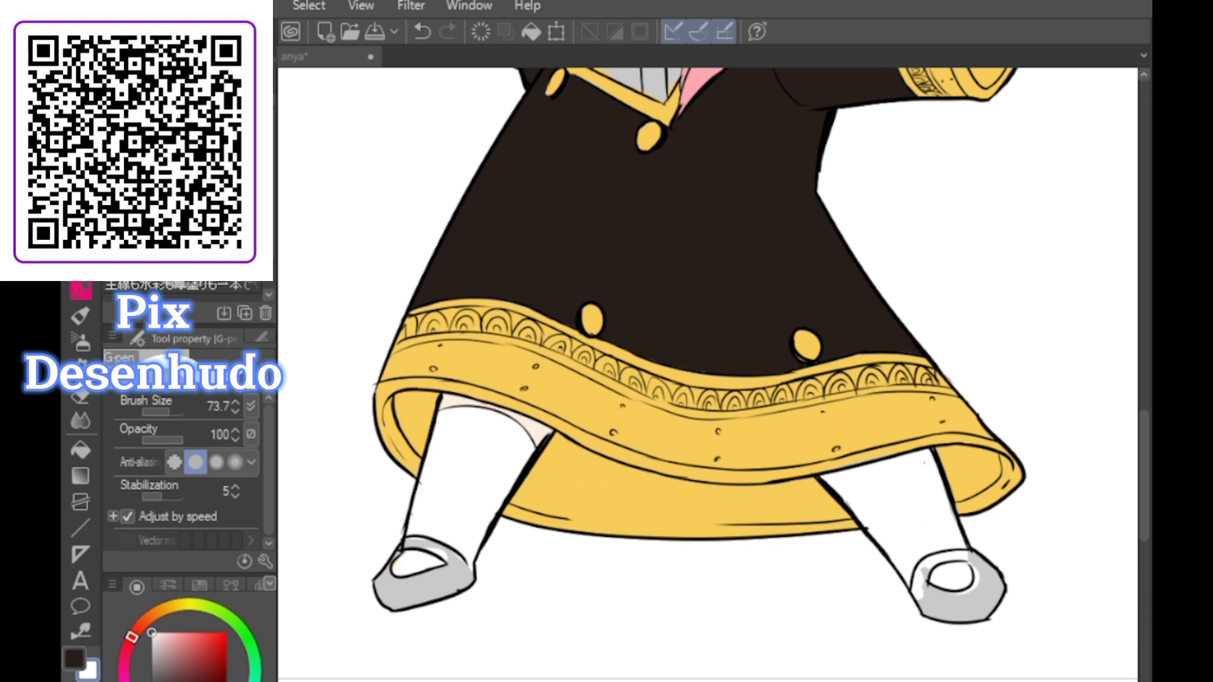
Sample a dark brown, restore the selection around the character and paint the right shoe, leaving its opening white
alt+click(850, 275)
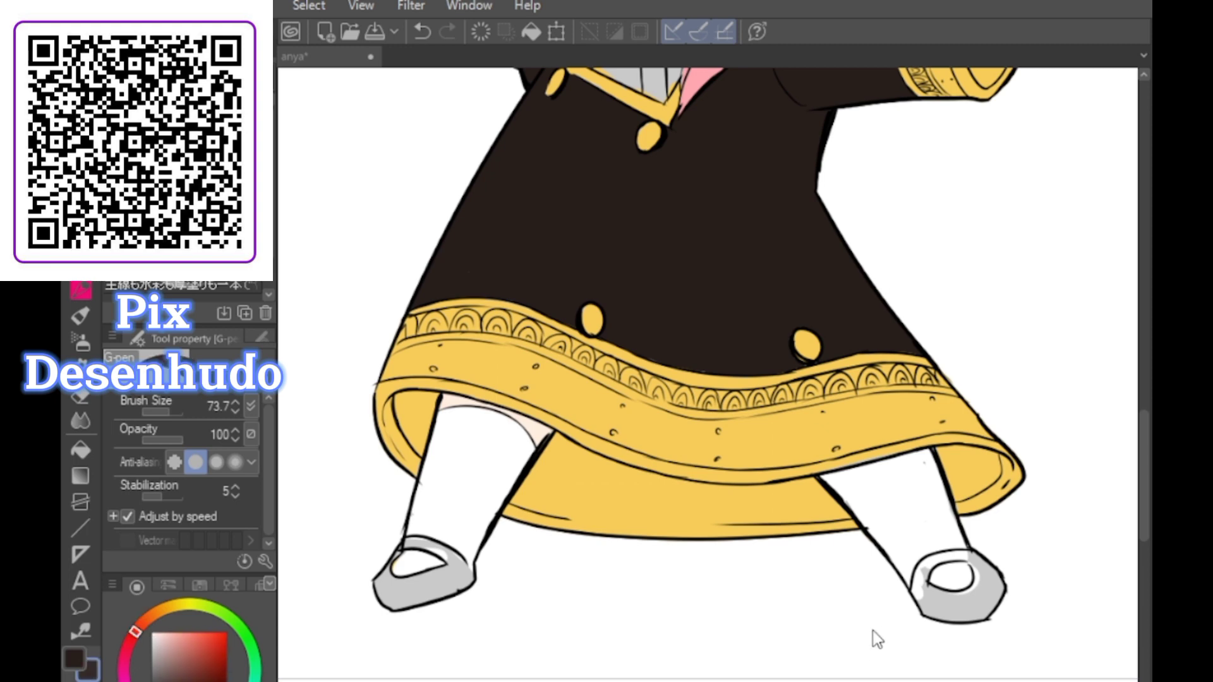
click(557, 562)
scroll(557, 562, down, 3)
scroll(785, 552, up, 5)
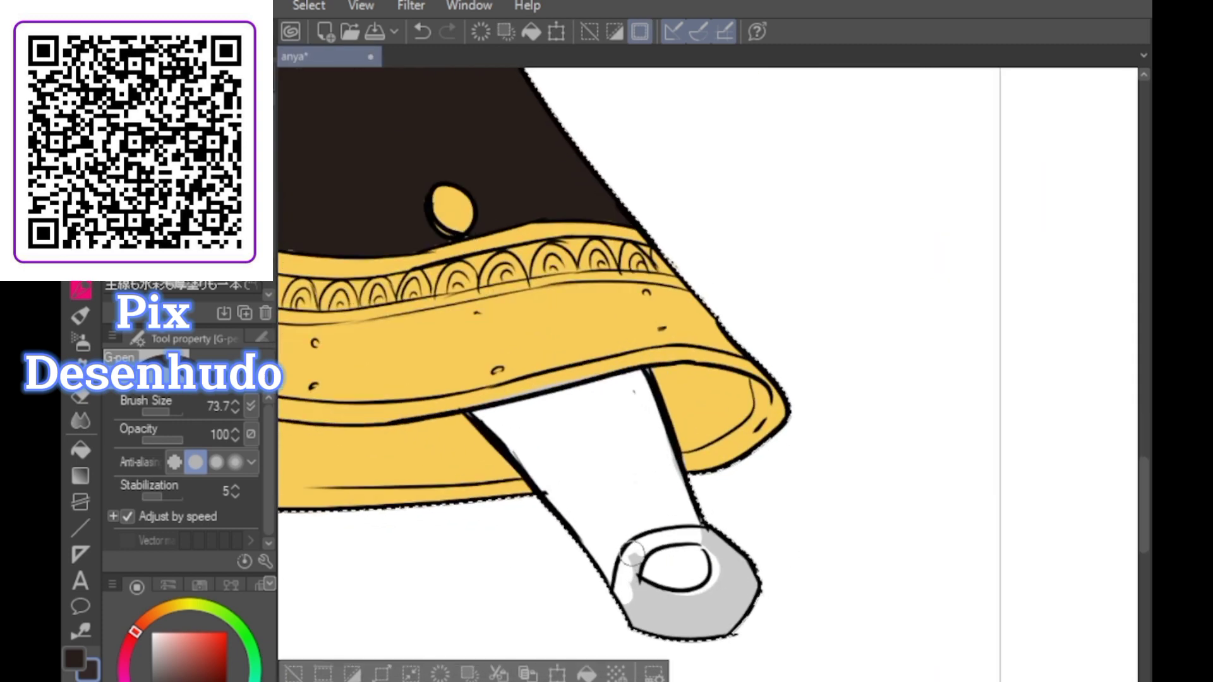
mouse_move(639, 548)
mouse_down()
mouse_move(627, 597)
mouse_move(635, 551)
mouse_move(637, 562)
mouse_move(701, 536)
mouse_move(654, 539)
mouse_move(743, 572)
mouse_up()
scroll(680, 531, up, 1)
mouse_move(635, 553)
mouse_down()
mouse_move(646, 624)
mouse_move(682, 634)
mouse_move(659, 604)
mouse_move(747, 609)
mouse_move(683, 609)
mouse_move(704, 606)
mouse_move(715, 541)
mouse_move(731, 575)
mouse_move(725, 618)
mouse_move(763, 592)
mouse_move(755, 632)
mouse_up()
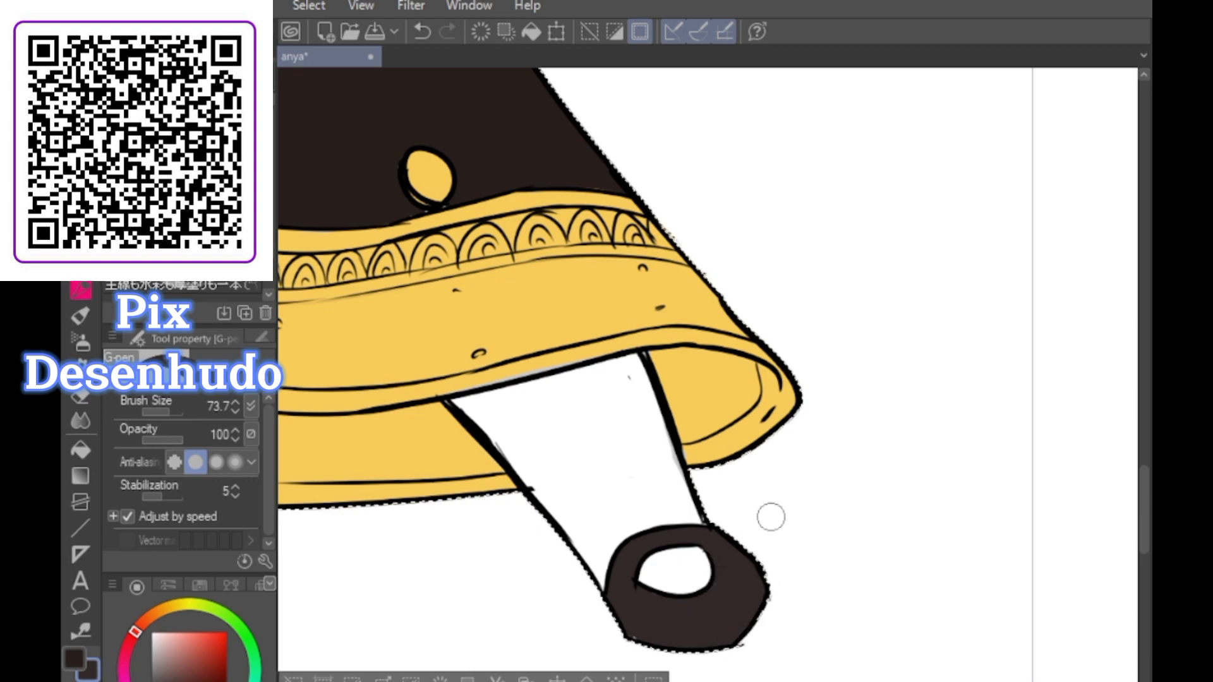
Paint the left shoe and its strap the same dark brown, leaving the opening white
scroll(825, 413, down, 5)
scroll(704, 423, up, 2)
scroll(509, 464, up, 5)
mouse_move(392, 469)
mouse_down()
mouse_move(512, 468)
mouse_move(527, 440)
mouse_move(486, 530)
mouse_move(509, 555)
mouse_move(501, 516)
mouse_move(610, 506)
mouse_move(601, 541)
mouse_up()
mouse_move(534, 439)
mouse_down()
mouse_move(573, 451)
mouse_move(568, 468)
mouse_move(547, 448)
mouse_move(589, 452)
mouse_move(528, 441)
mouse_move(612, 461)
mouse_move(648, 488)
mouse_move(640, 515)
mouse_move(603, 483)
mouse_up()
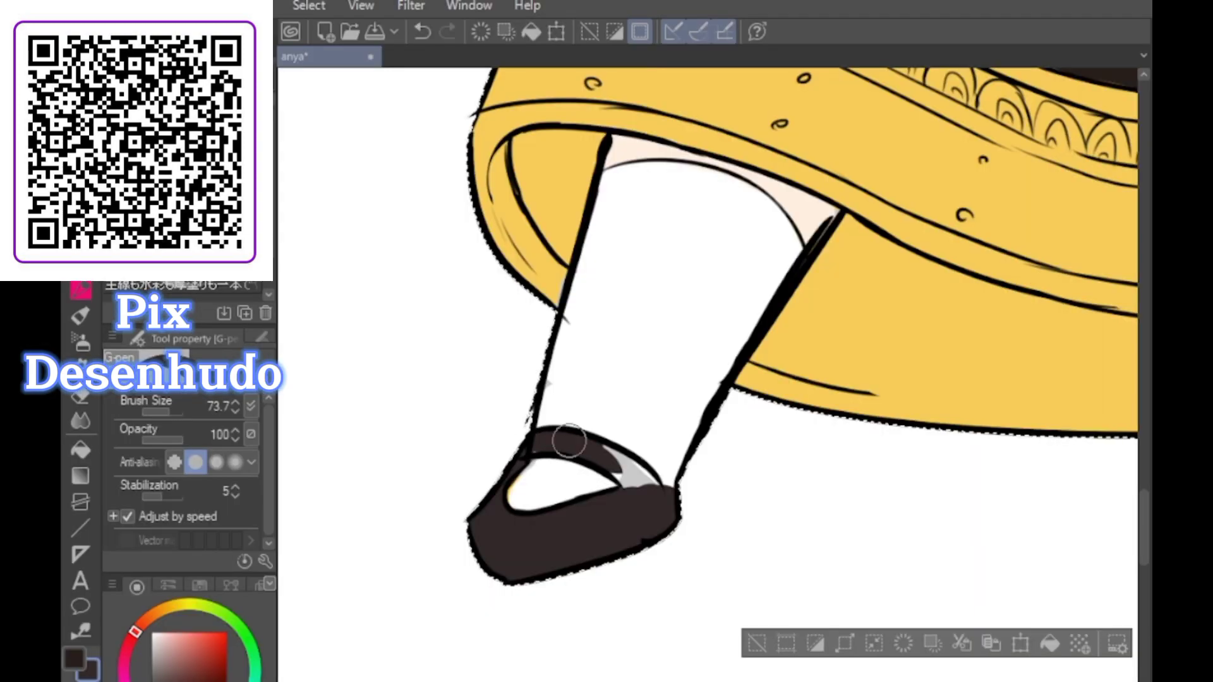
mouse_move(569, 439)
mouse_down()
mouse_move(642, 480)
mouse_move(658, 506)
mouse_move(615, 474)
mouse_move(657, 532)
mouse_up()
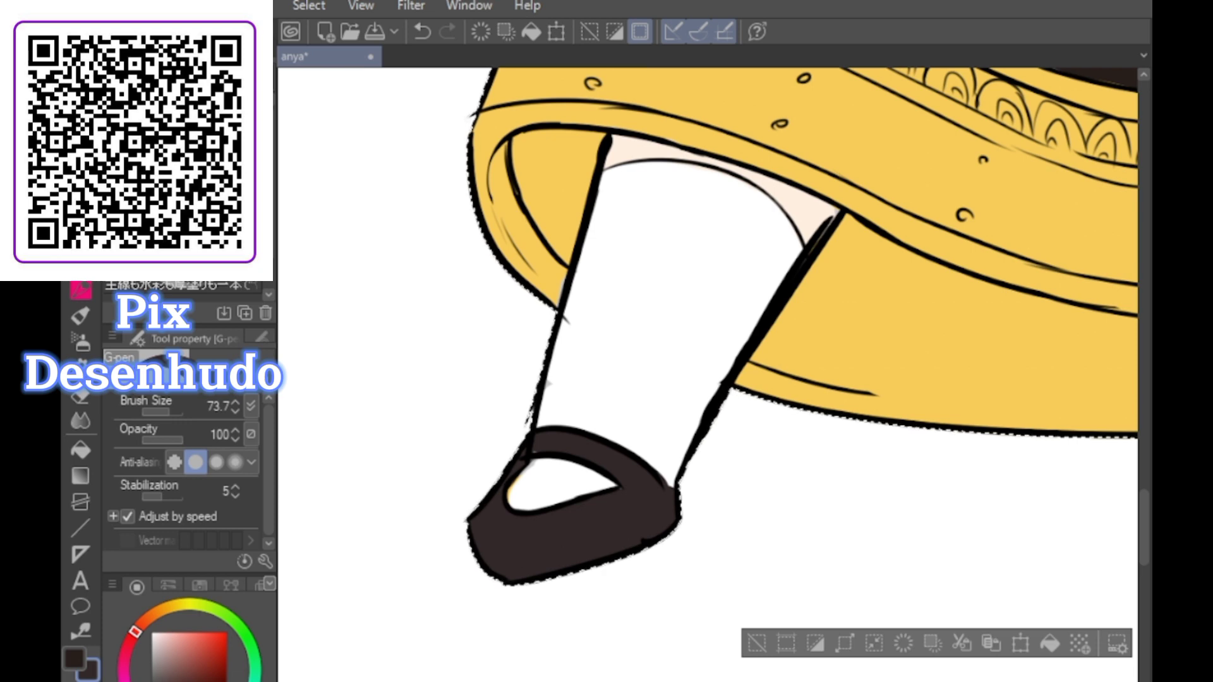
Sample white and clean up the yellow speck in the left shoe's opening, undoing a stray stroke
alt+click(821, 324)
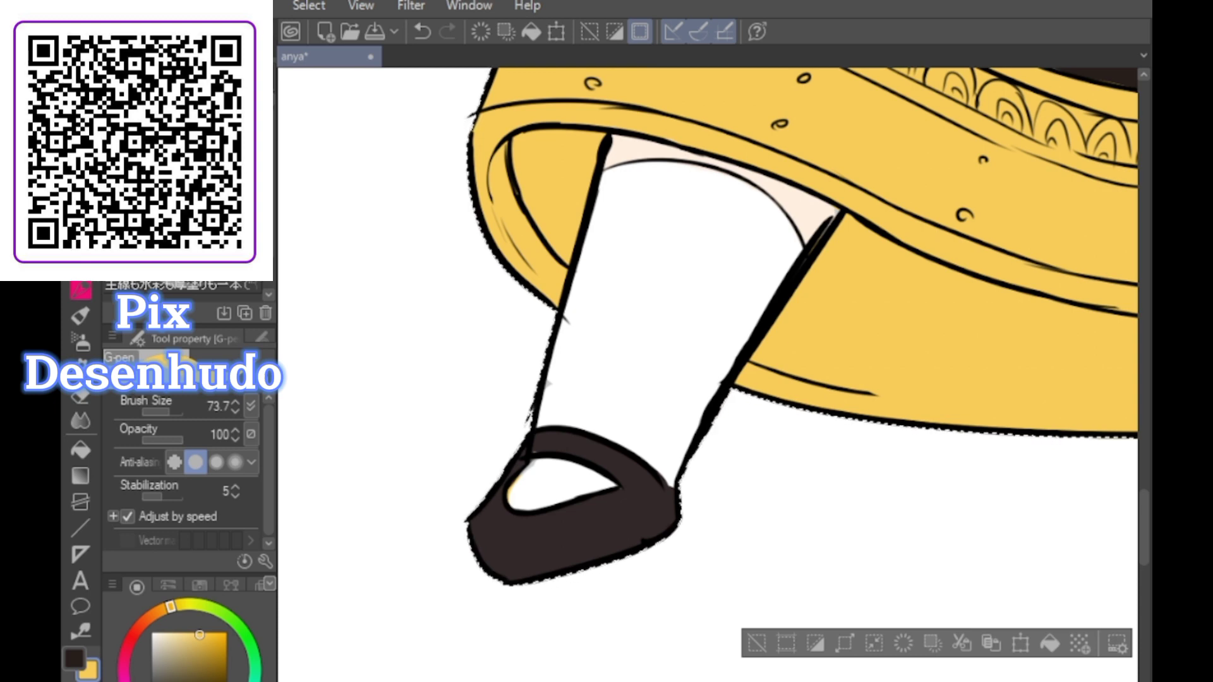
scroll(509, 493, up, 1)
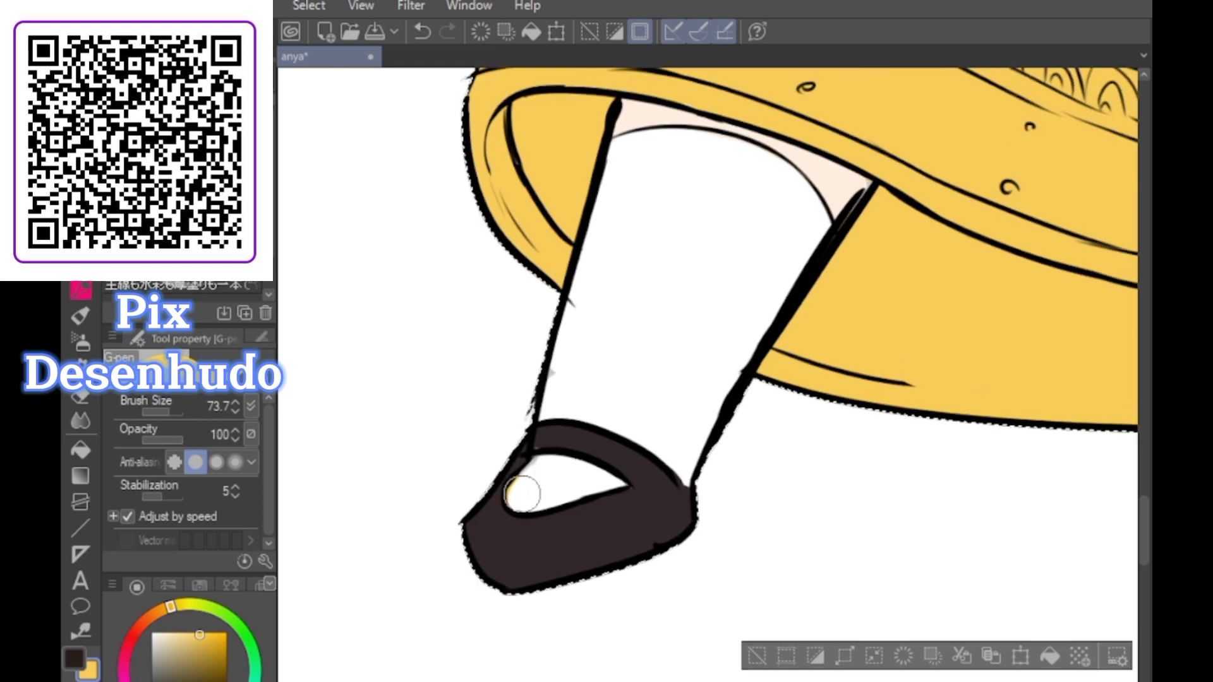
mouse_move(530, 487)
mouse_down()
mouse_move(523, 496)
mouse_move(548, 469)
mouse_move(533, 497)
mouse_move(535, 467)
mouse_up()
key(ctrl+z)
alt+click(539, 491)
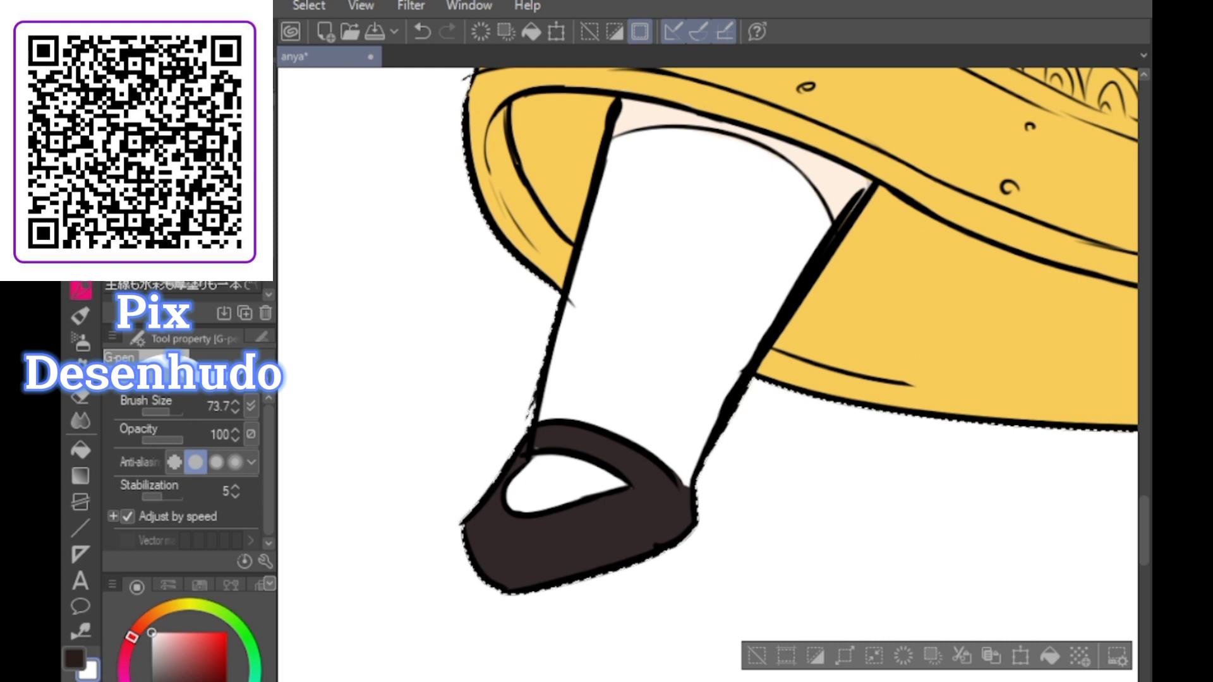
Clear the selection around the character and save the drawing
key(ctrl+d)
scroll(477, 477, down, 5)
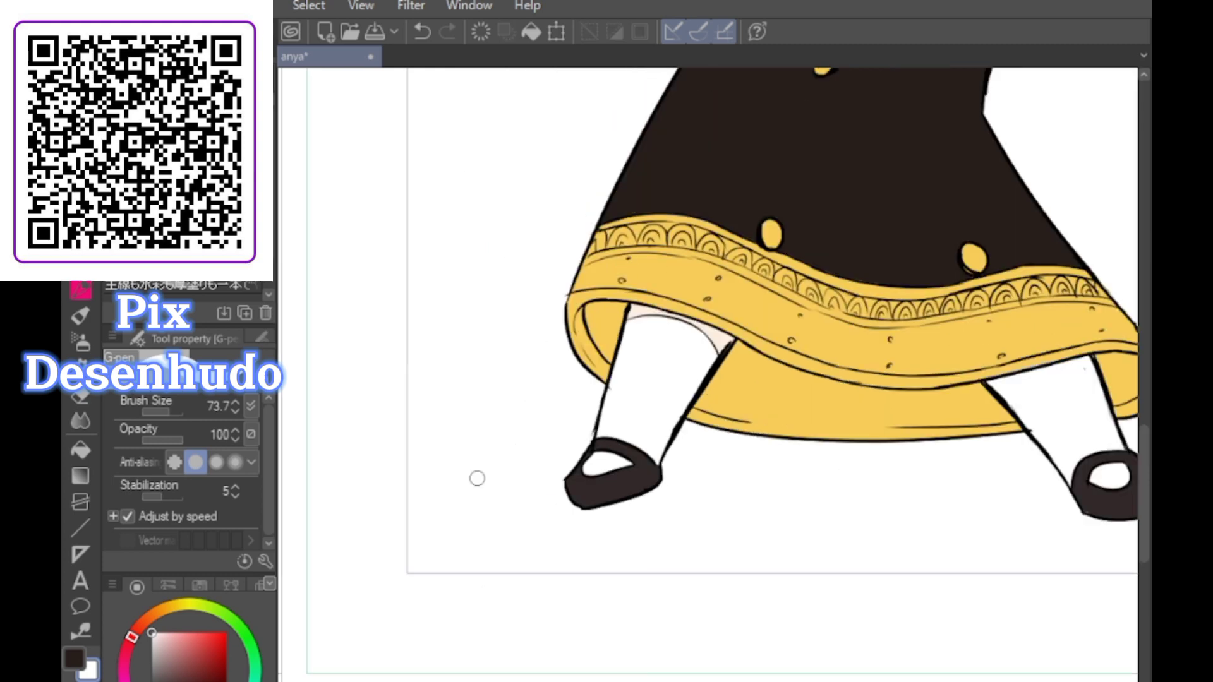
scroll(557, 491, up, 3)
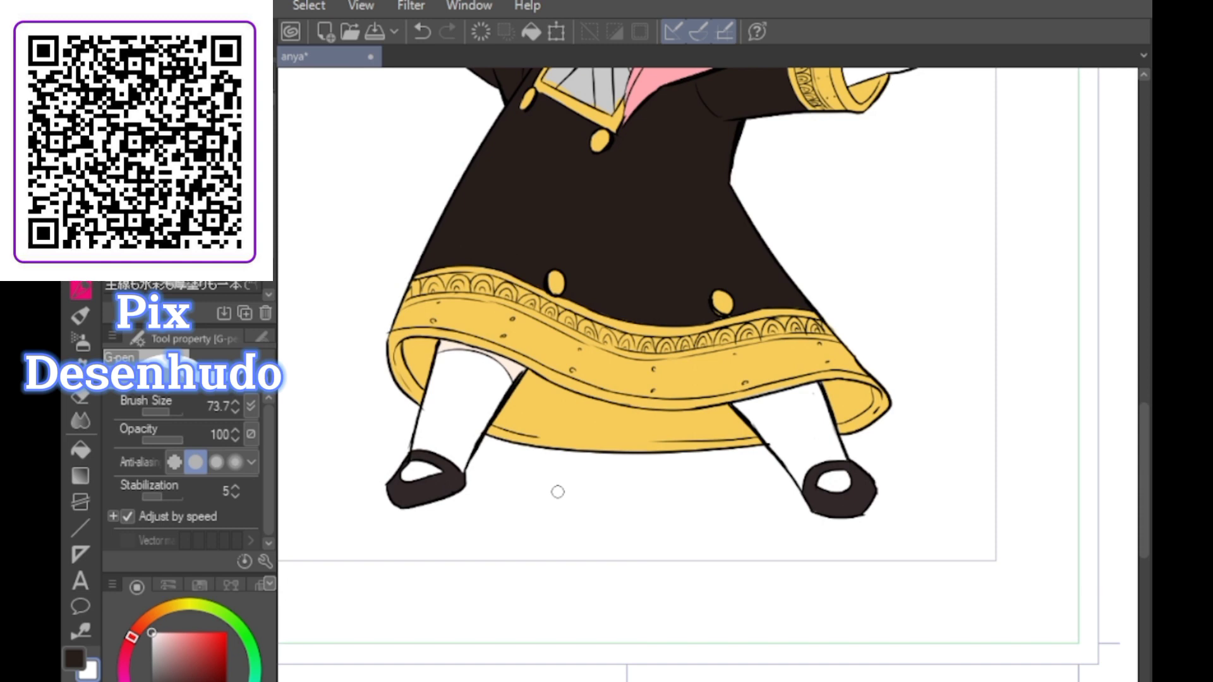
scroll(379, 471, down, 4)
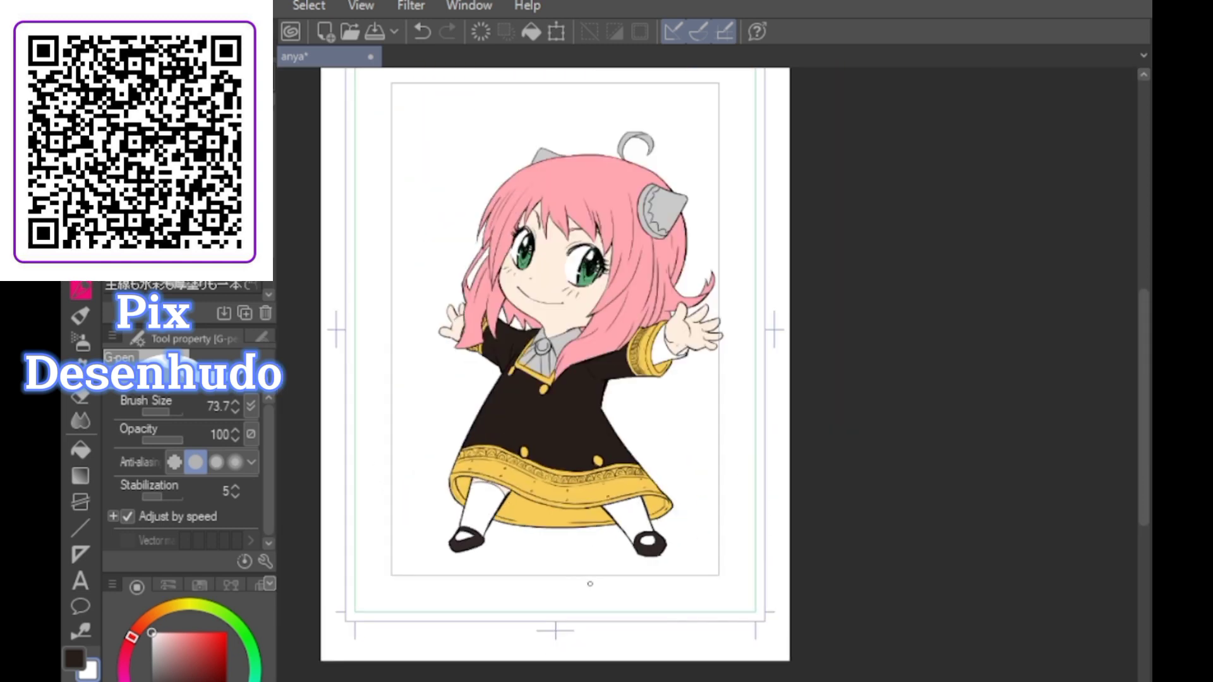
scroll(536, 357, up, 3)
scroll(537, 358, down, 2)
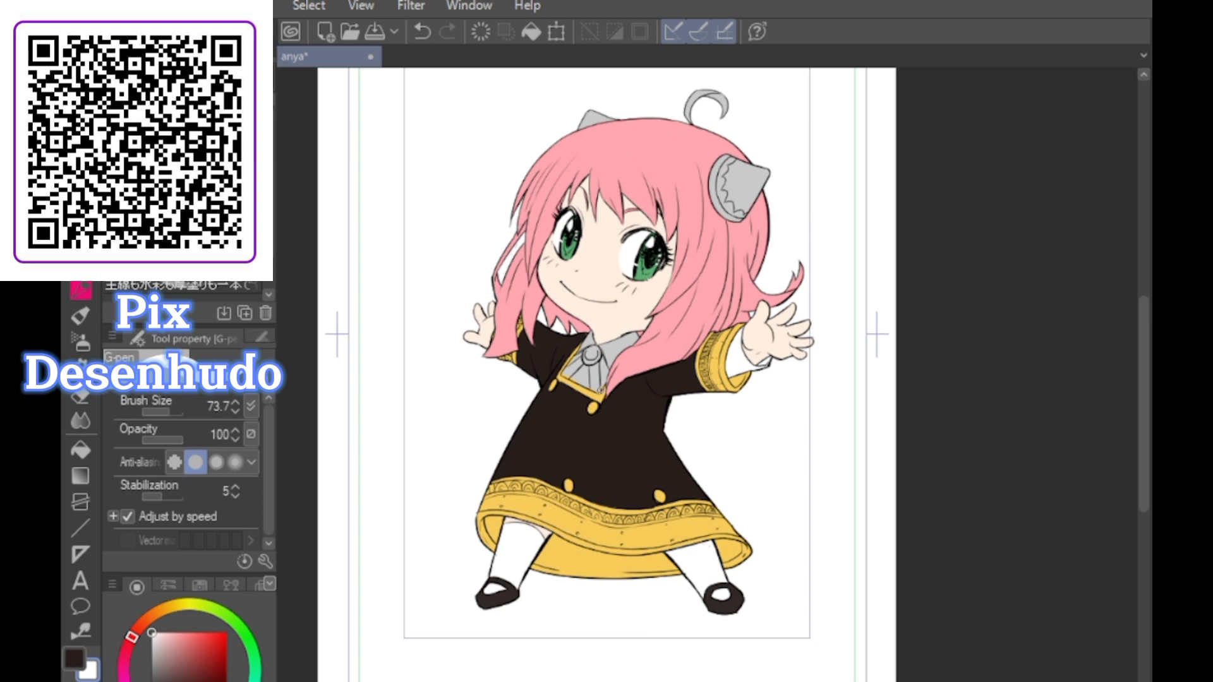
key(ctrl+s)
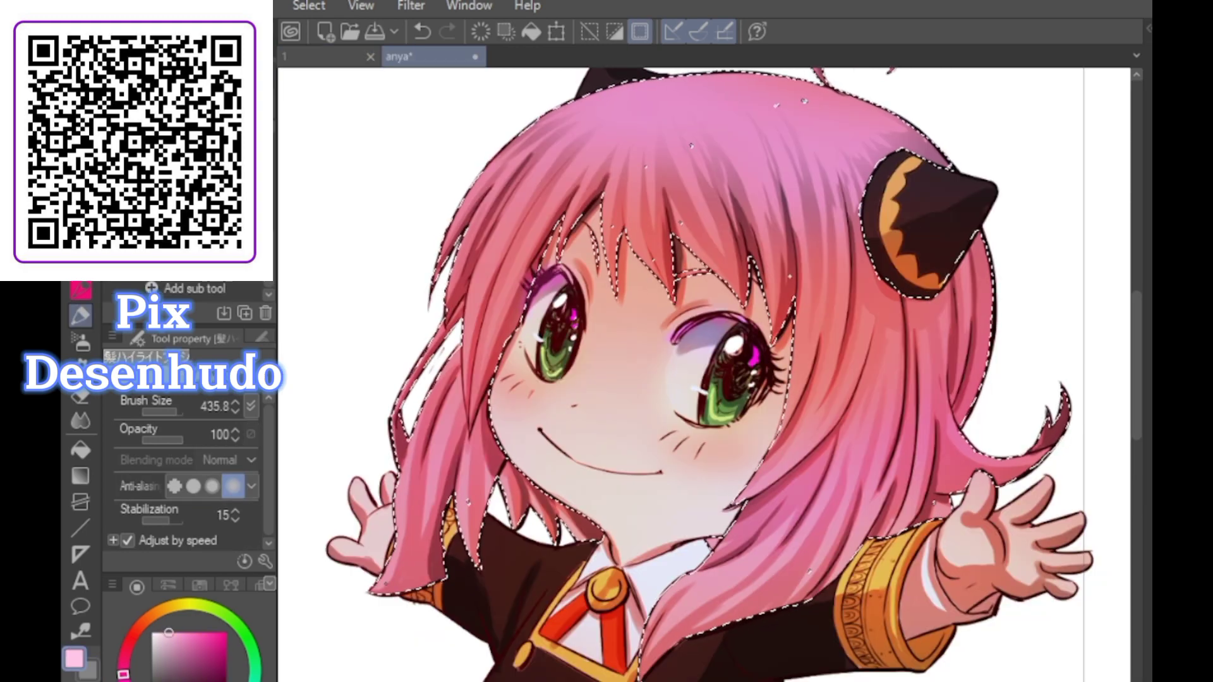
Try to paint a light pink highlight band across the hair with the hair highlight brush at size 435.8
drag(649, 228, 934, 284)
drag(714, 237, 934, 216)
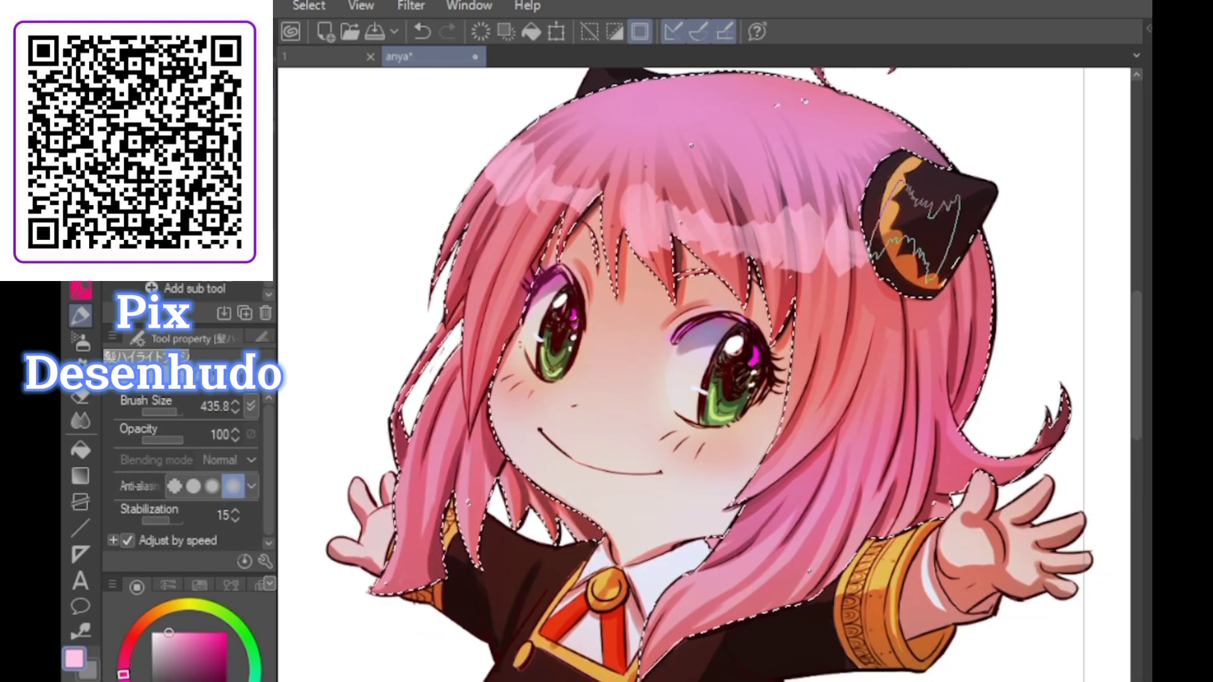
scroll(725, 488, up, 1)
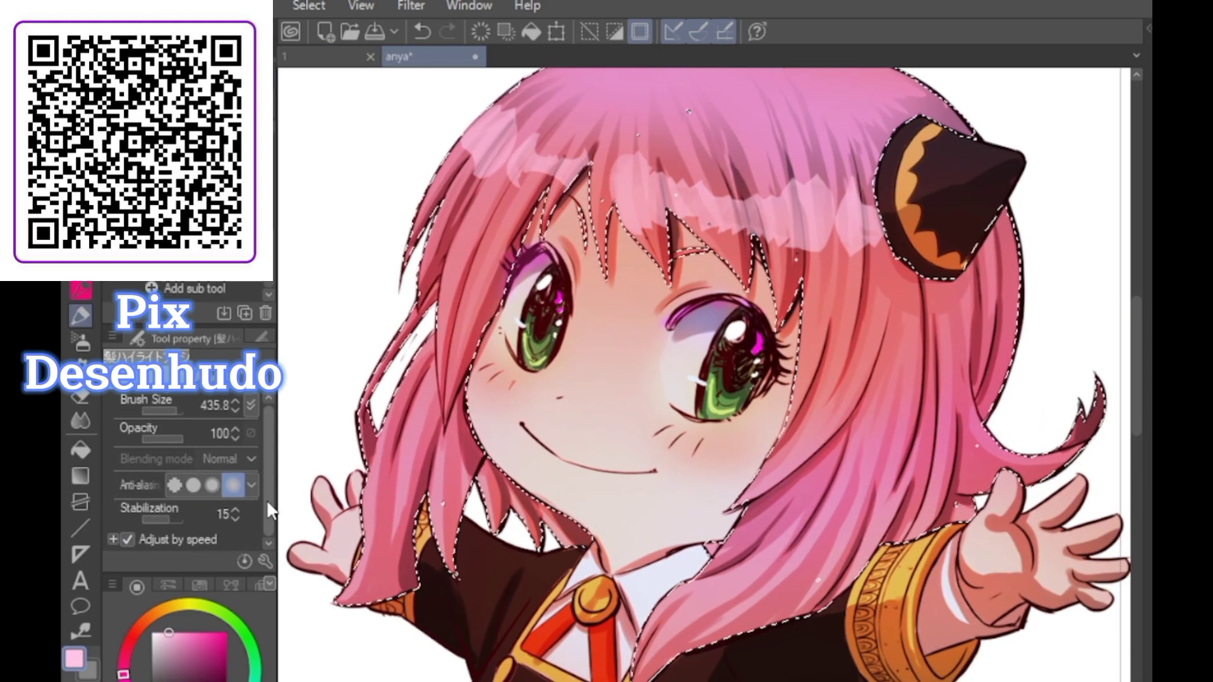
Set the brush stabilization to 48, undo the previous highlight strokes and repaint the light pink band across the hair above the bangs
click(177, 521)
key(ctrl+z)
mouse_move(455, 170)
mouse_down()
mouse_move(872, 264)
mouse_move(932, 196)
mouse_up()
key(ctrl+z)
key(ctrl+z)
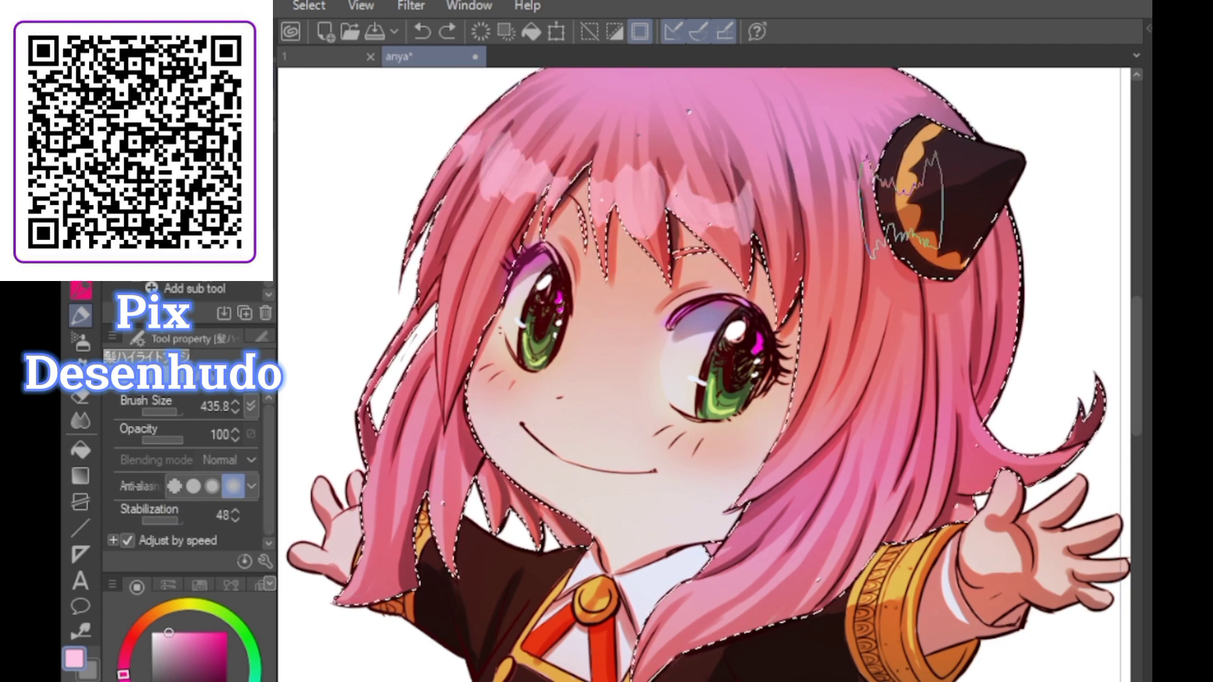
drag(464, 152, 961, 180)
scroll(556, 392, down, 3)
scroll(639, 218, up, 5)
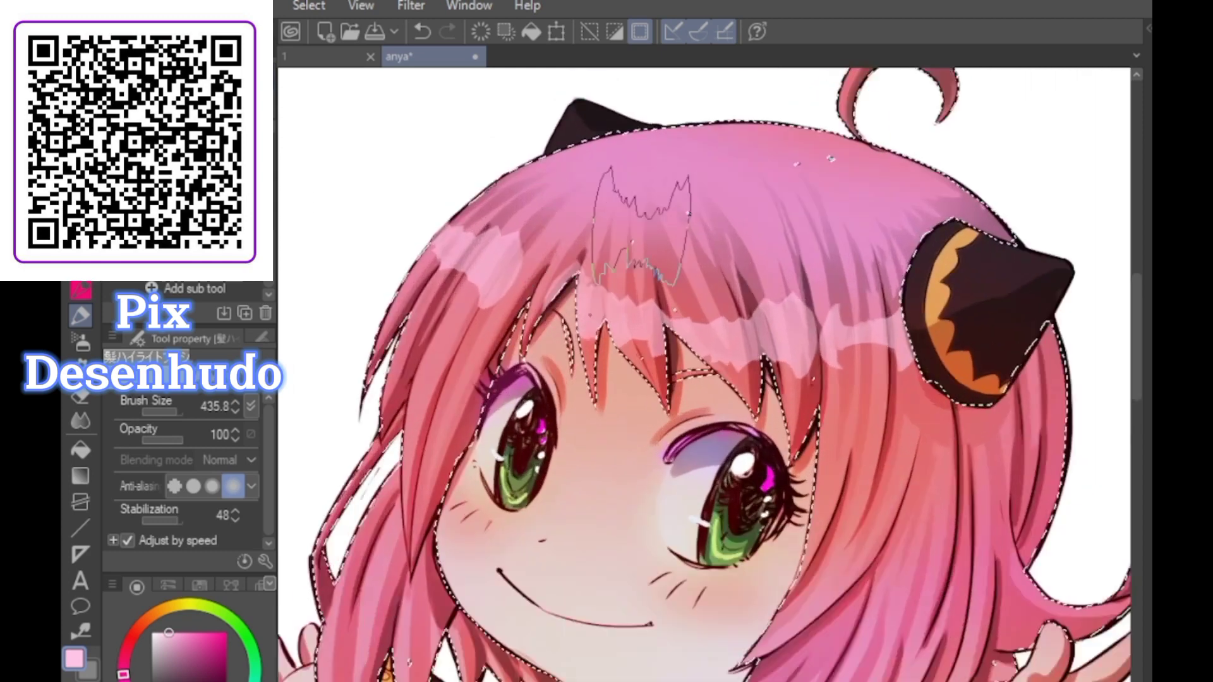
Try several light pink highlight bands across the hair above the bangs with the hair highlight brush, comparing them by undoing and redoing
key(ctrl+z)
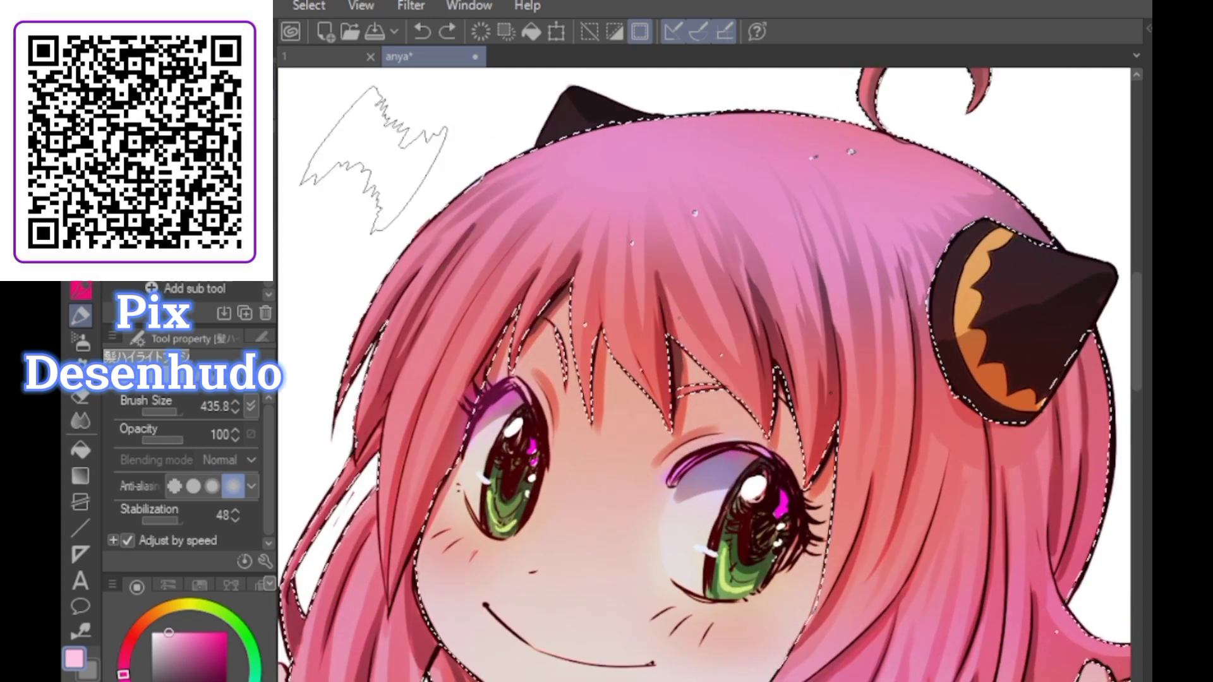
drag(468, 272, 995, 360)
key(ctrl+z)
key(ctrl+y)
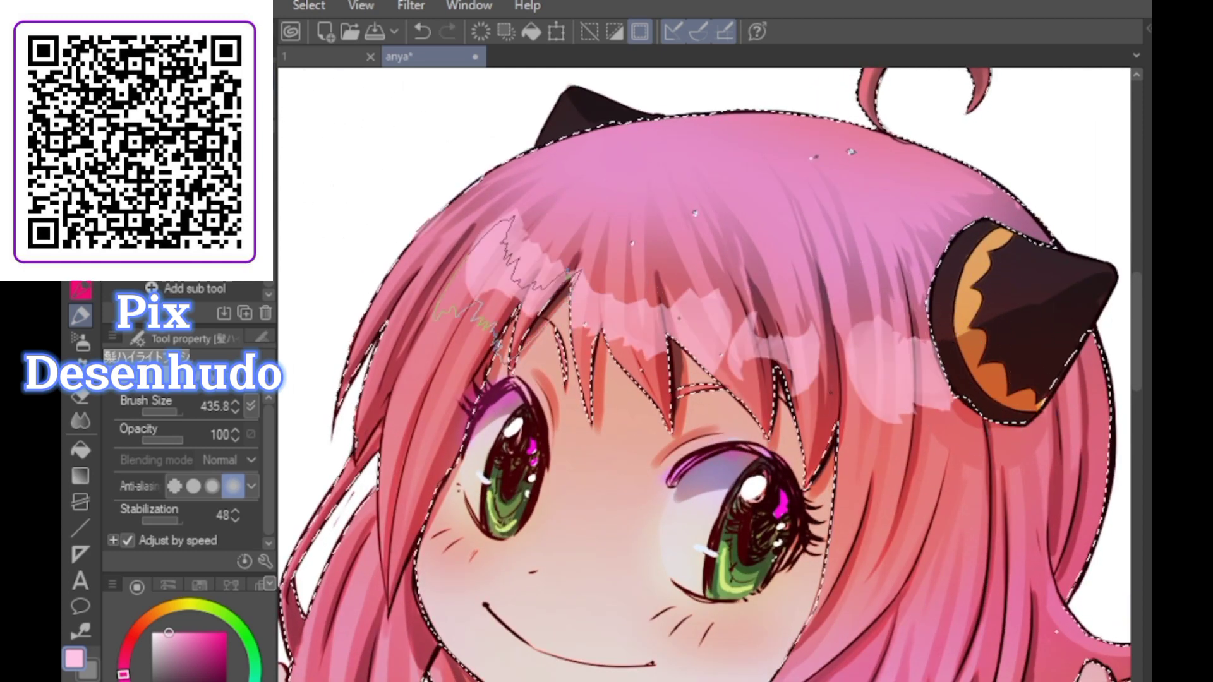
key(ctrl+z)
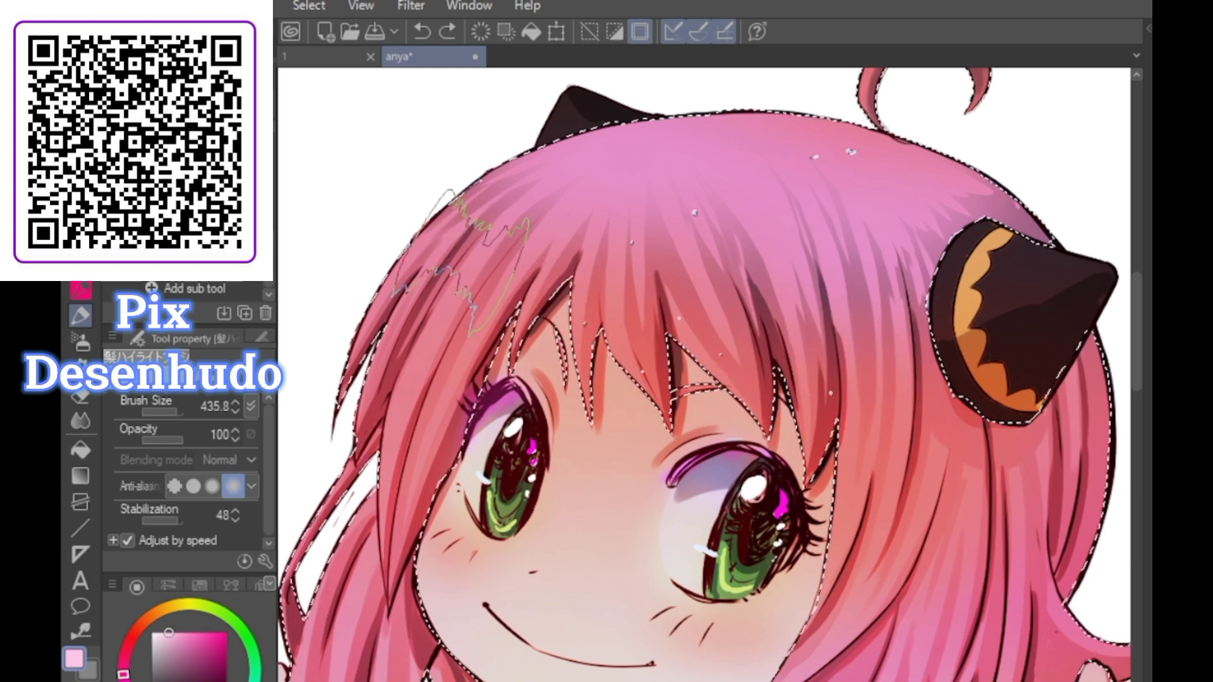
key(ctrl+z)
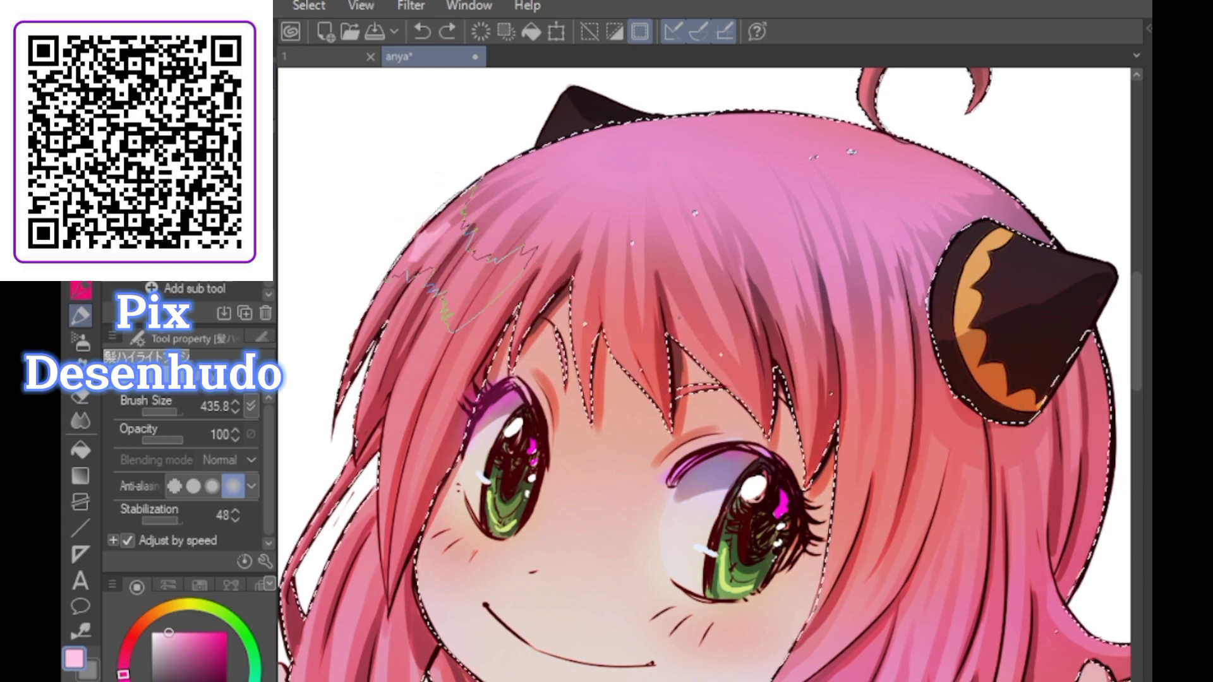
key(ctrl+z)
key(ctrl+y)
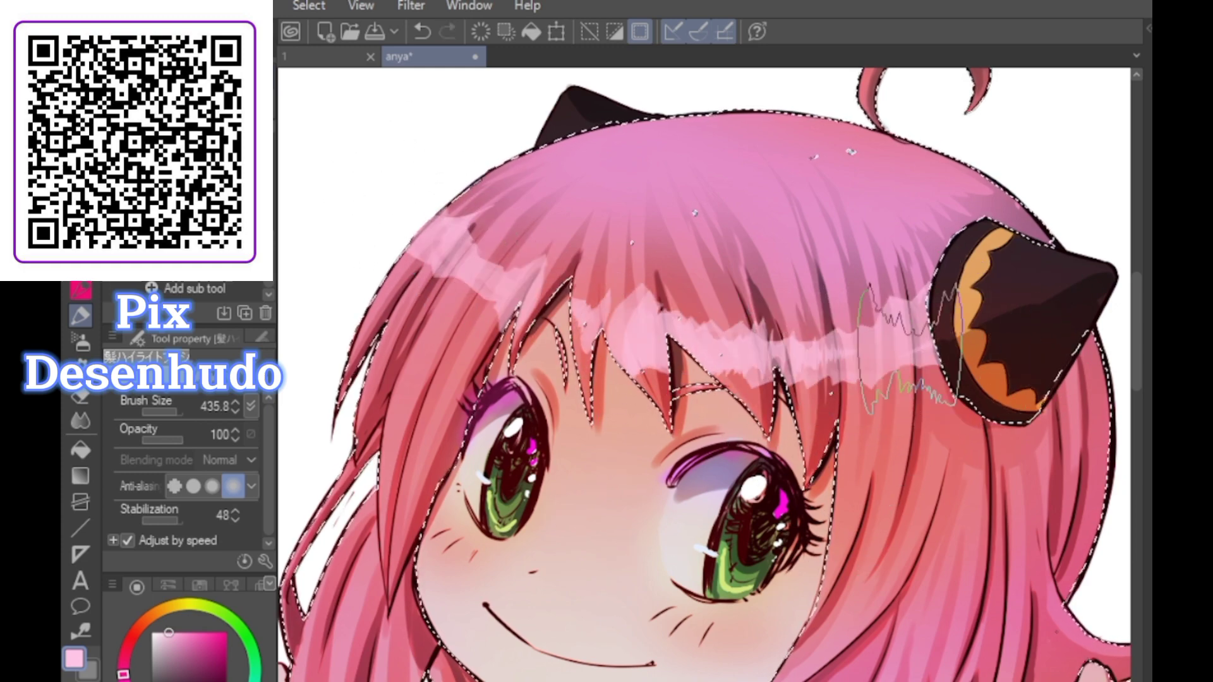
Undo the previous bands and repaint the light pink highlight across the hair from its outer edge to the large hair cone
key(ctrl+z)
key(ctrl+z)
drag(436, 243, 1035, 314)
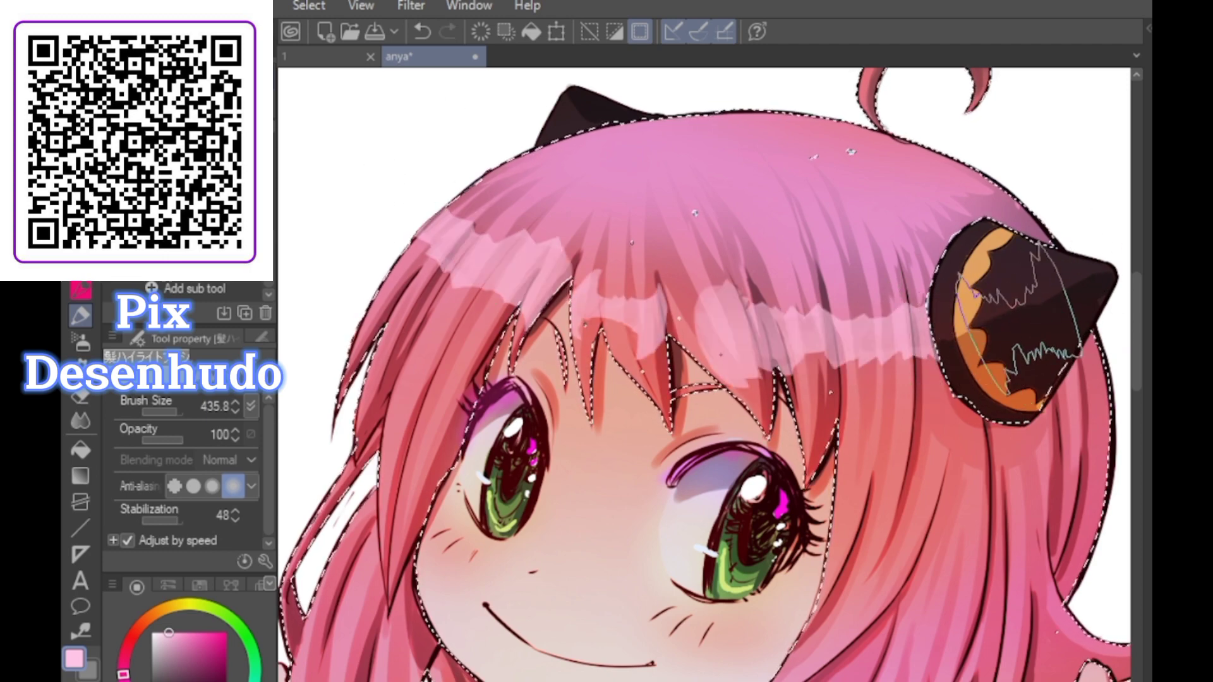
key(ctrl+y)
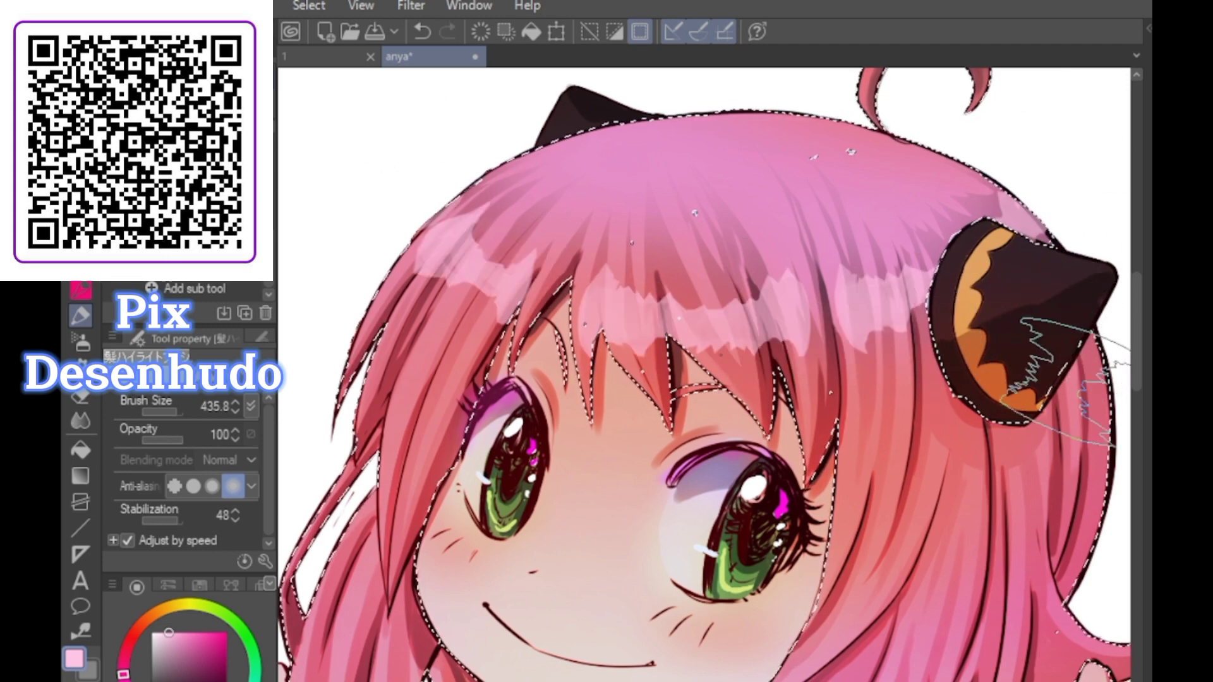
key(ctrl+z)
Split the highlight band into fine strands with the Soft eraser at full hardness and size 44.3, and adjust the highlight's hue and saturation
key(e)
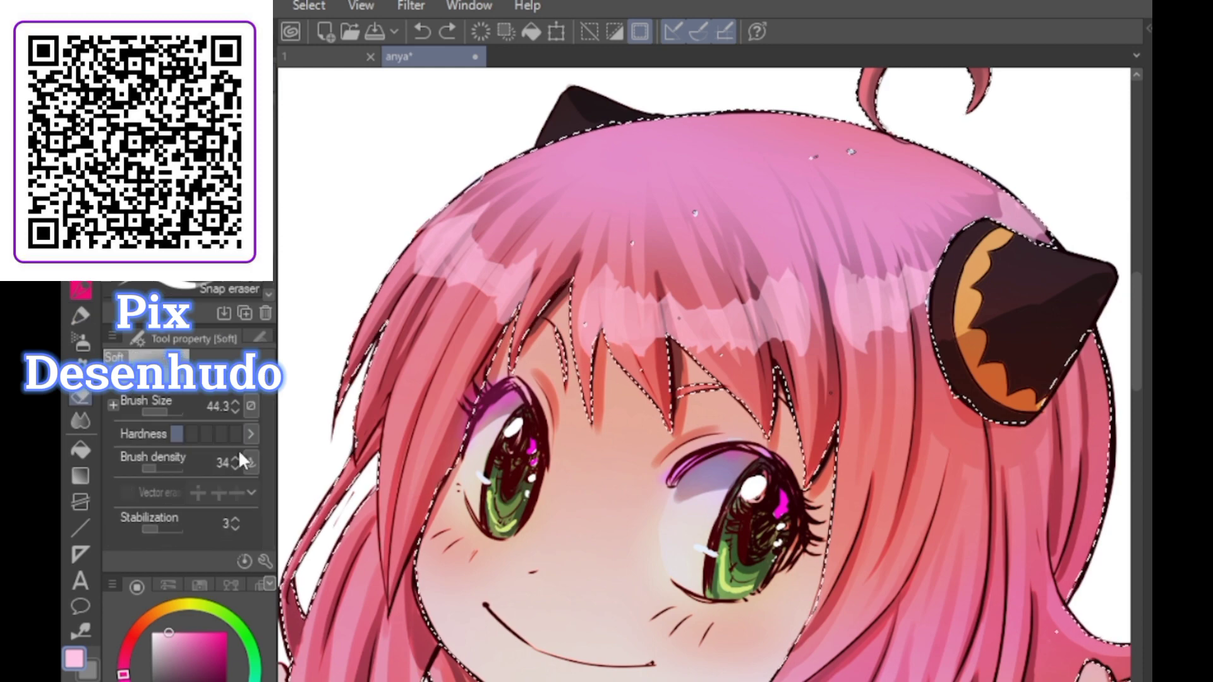
click(233, 441)
click(162, 413)
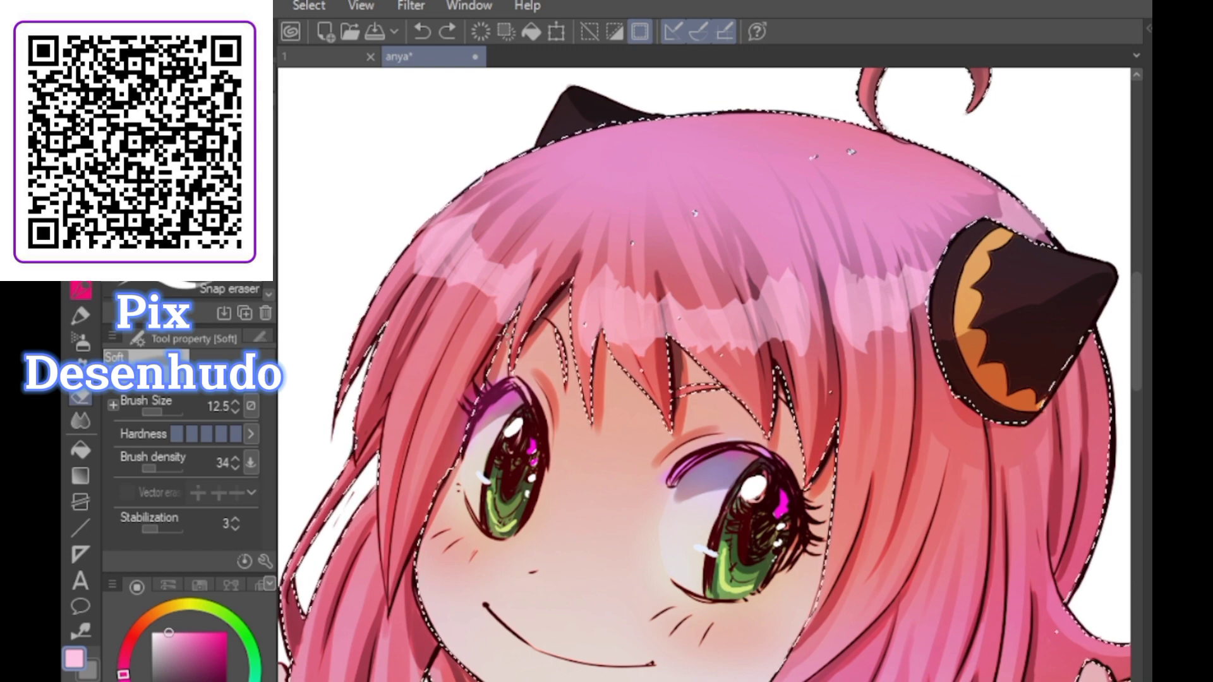
drag(544, 248, 628, 272)
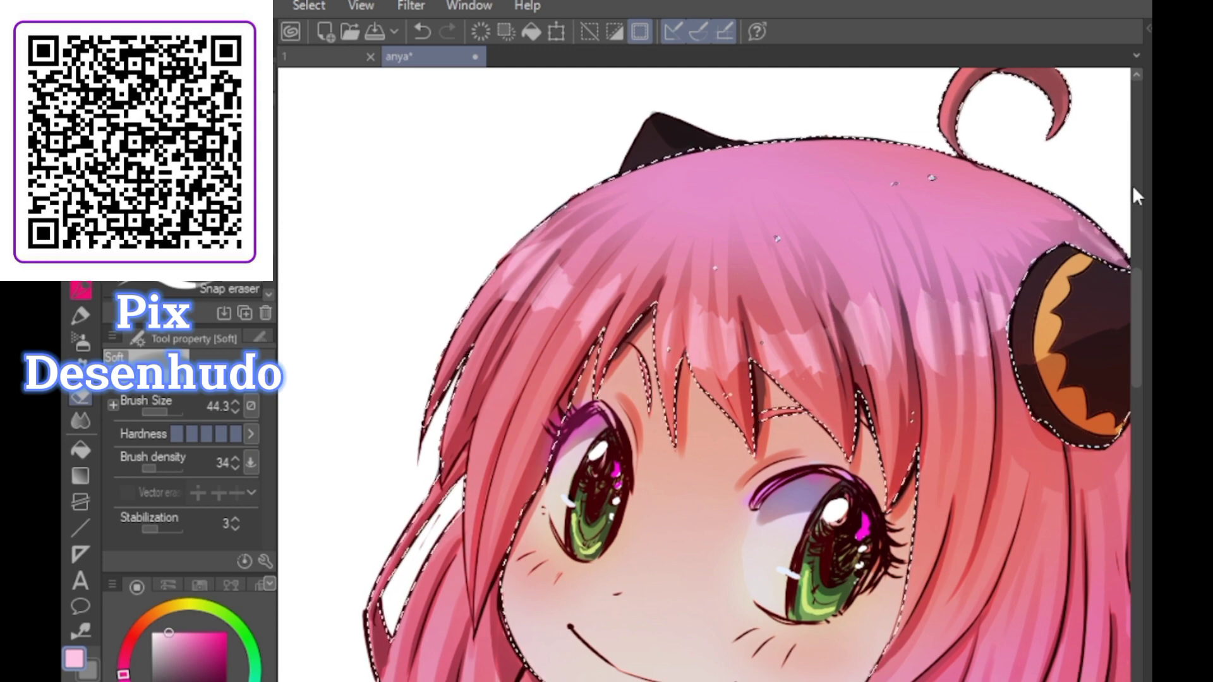
key(ctrl+u)
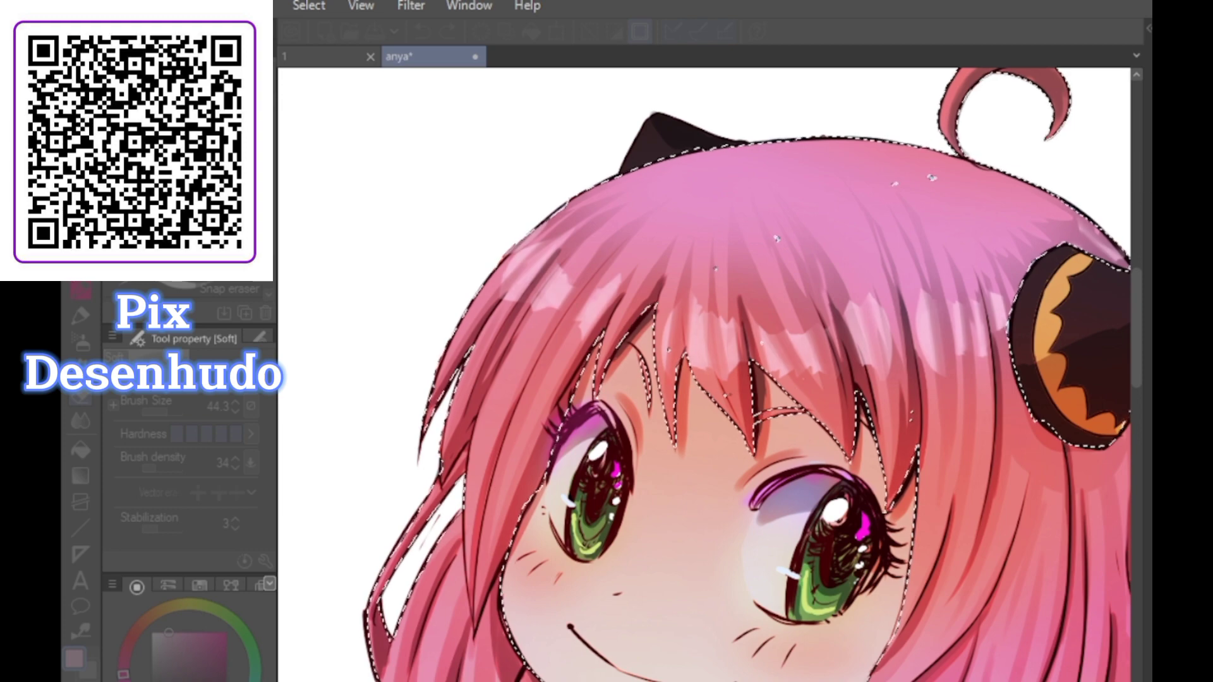
key(Return)
Examine the hair highlights on the whole figure and in close-up
scroll(569, 247, down, 5)
scroll(613, 275, up, 3)
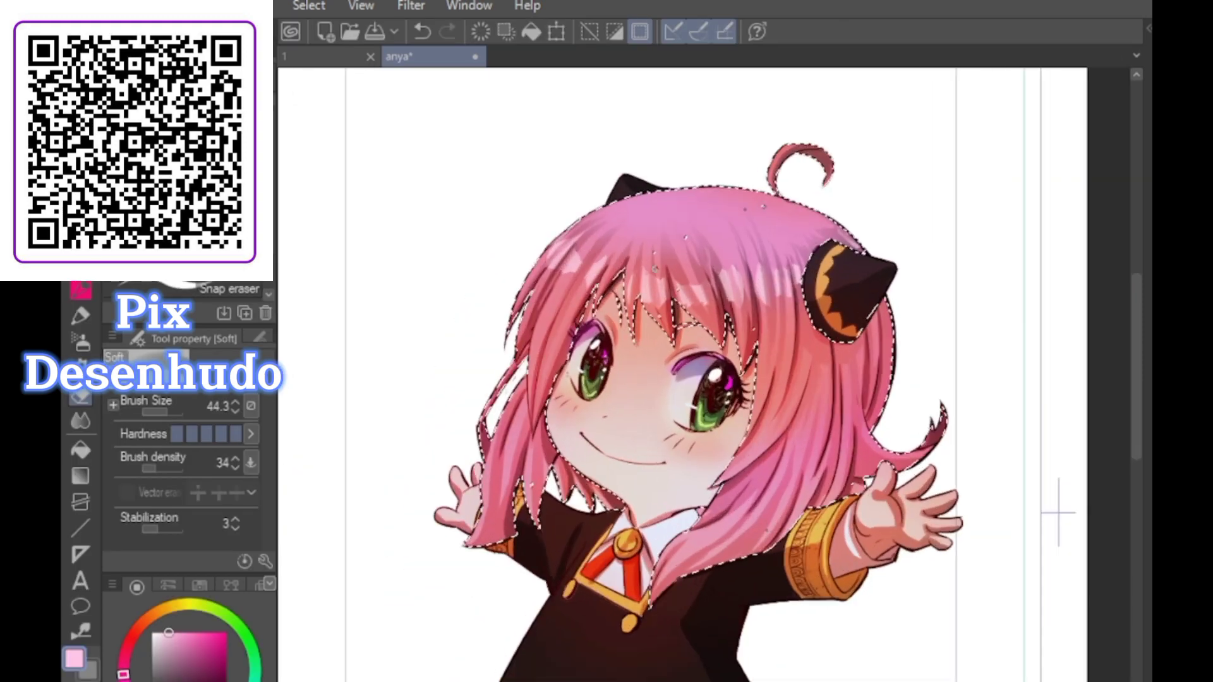
scroll(740, 264, down, 4)
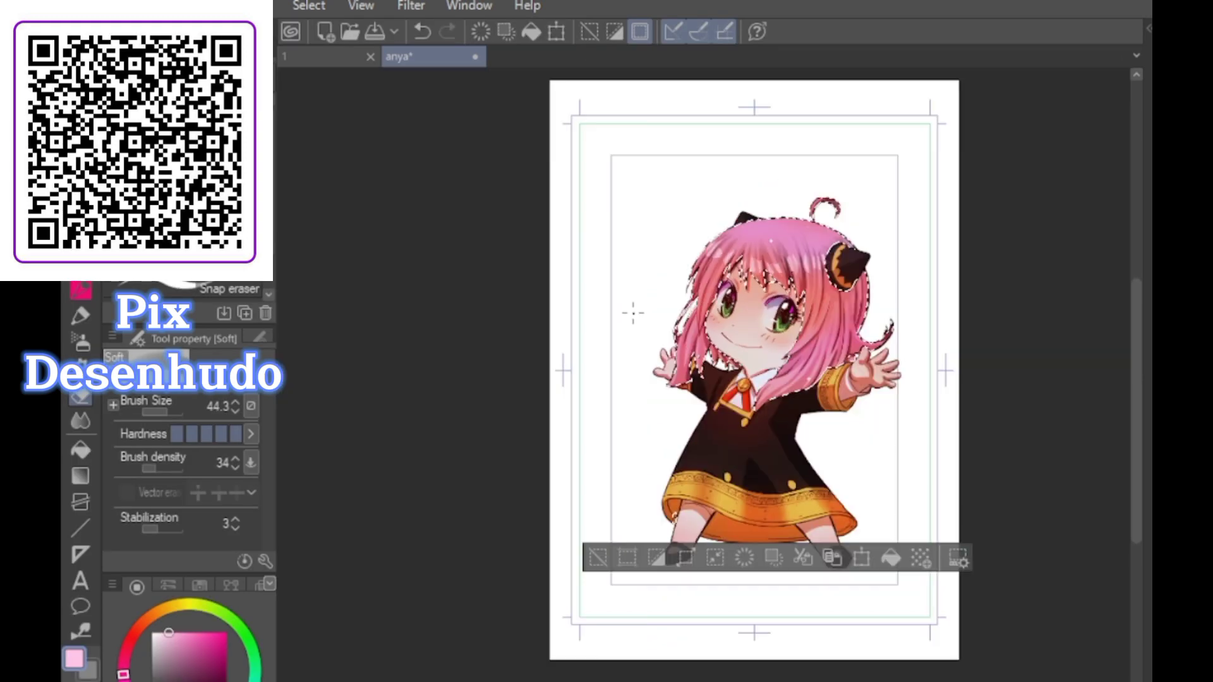
scroll(883, 235, down, 6)
scroll(1078, 593, up, 6)
scroll(1049, 330, down, 1)
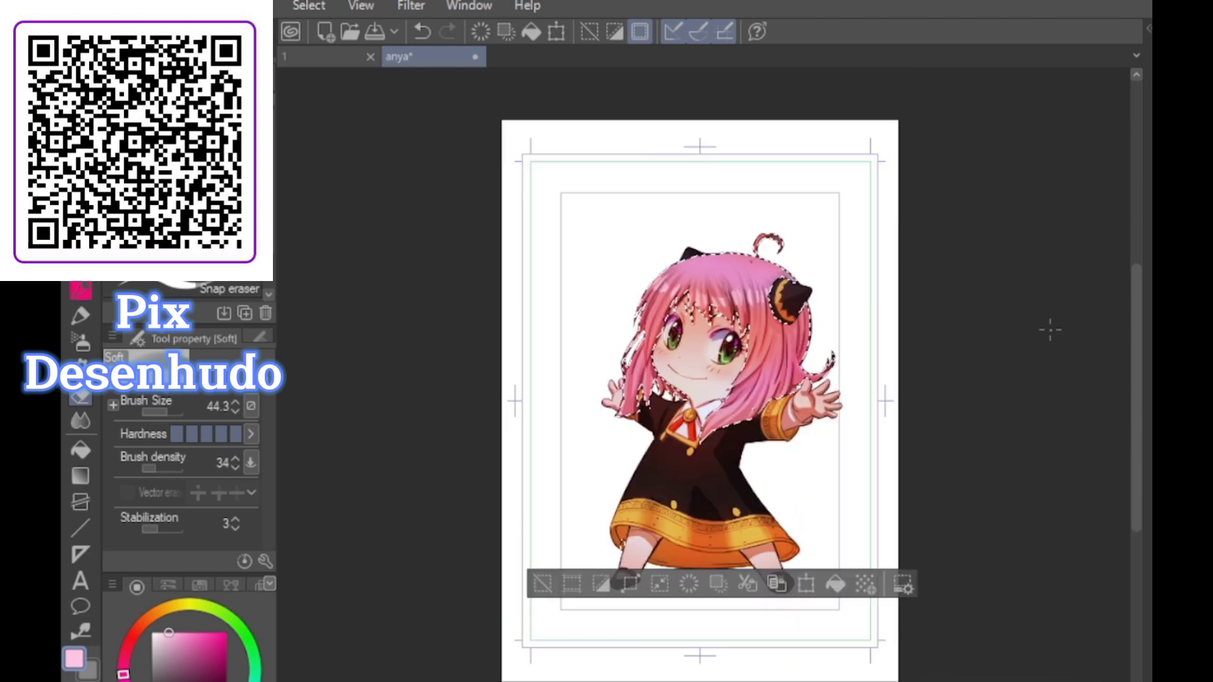
scroll(1025, 555, up, 1)
scroll(1037, 544, up, 5)
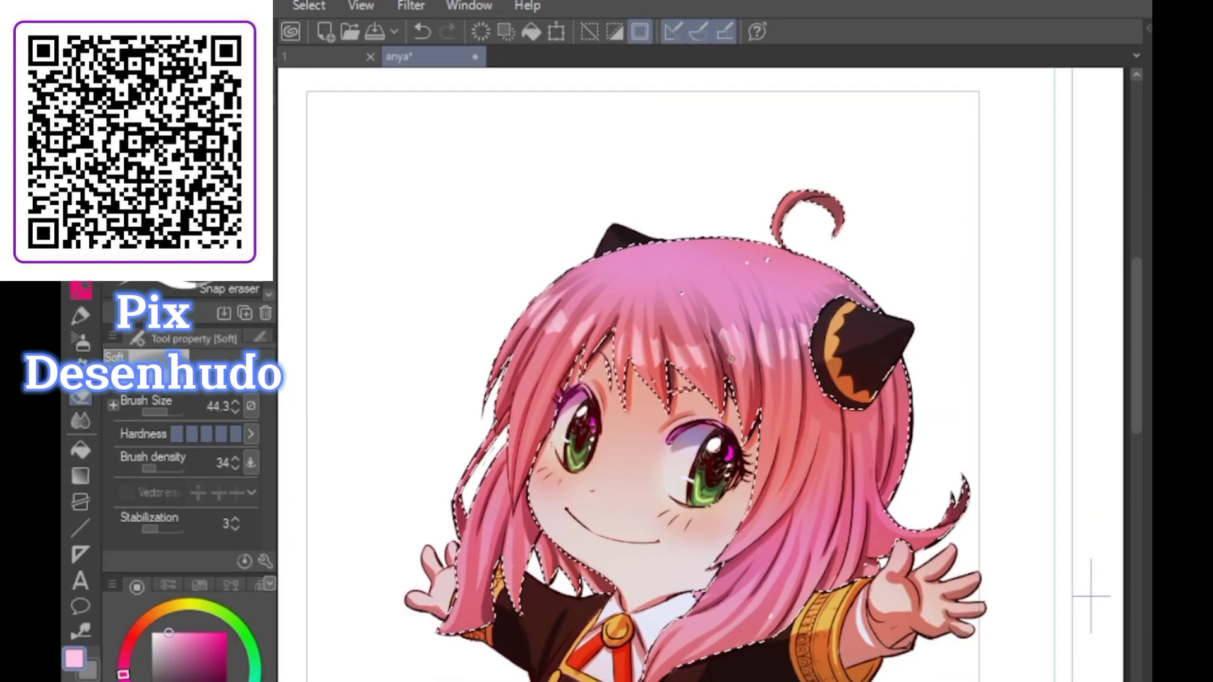
drag(785, 317, 942, 407)
scroll(1005, 449, up, 3)
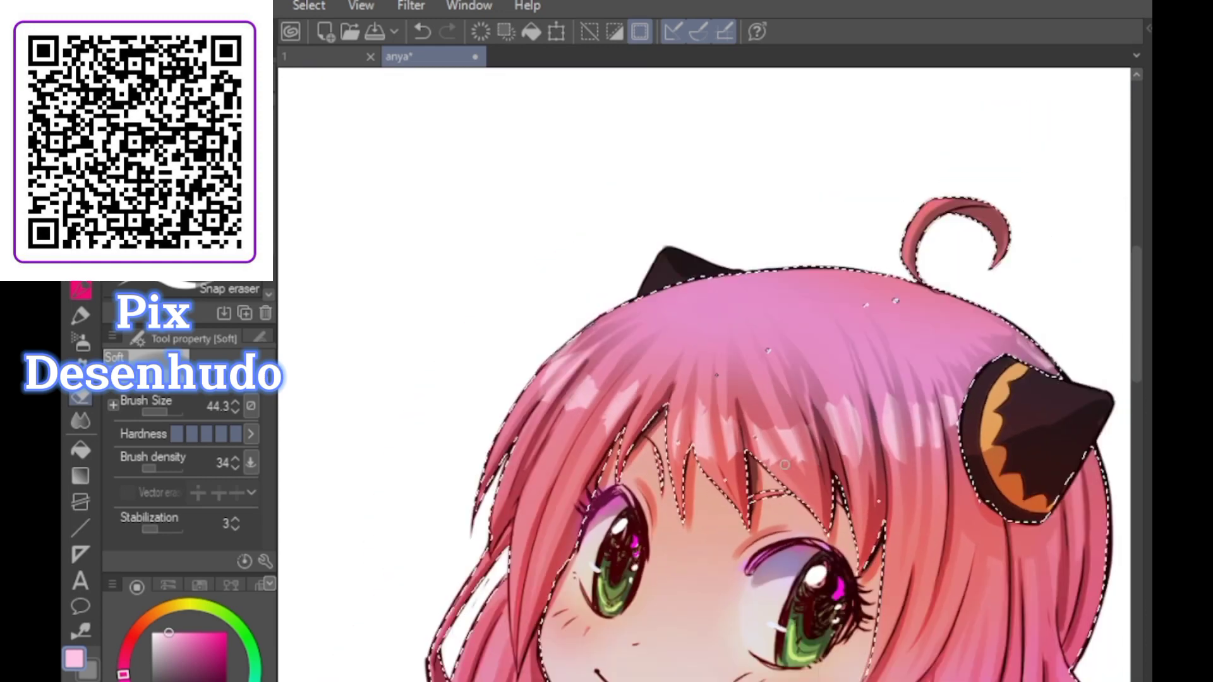
scroll(921, 670, down, 3)
scroll(720, 532, up, 2)
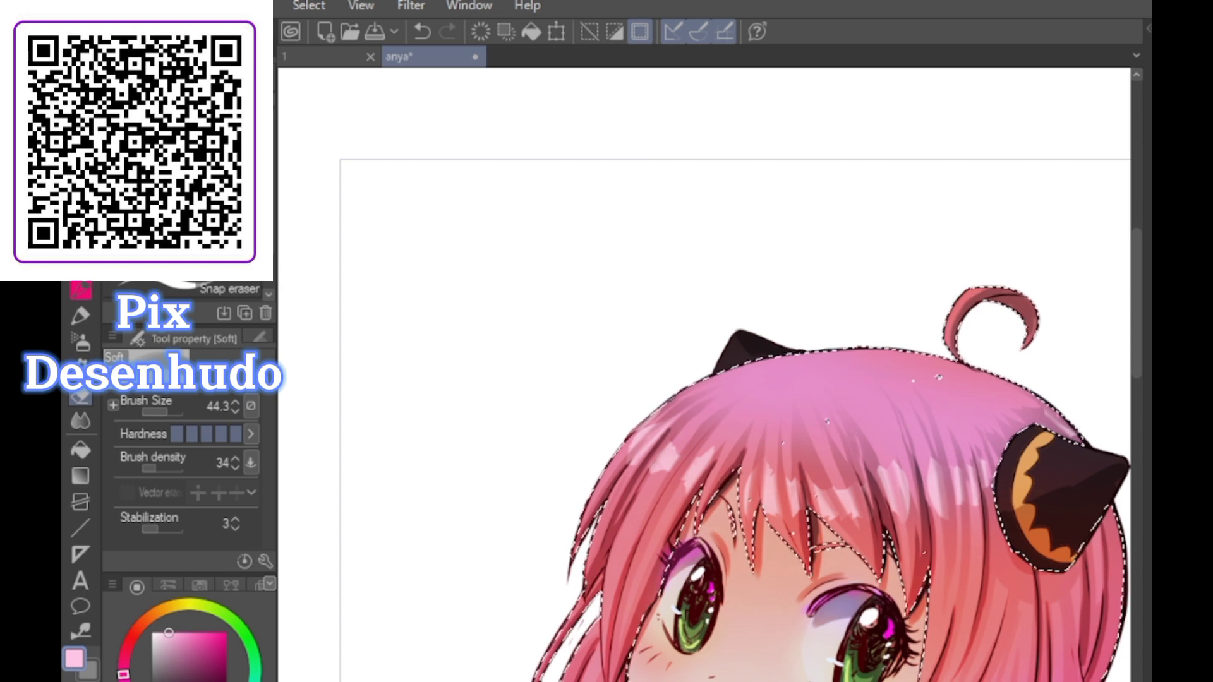
Sample the reddish hair shadow color, choose the あかるいブラシA1 brush and set a dark red as the secondary color
alt+click(848, 520)
click(81, 318)
click(178, 276)
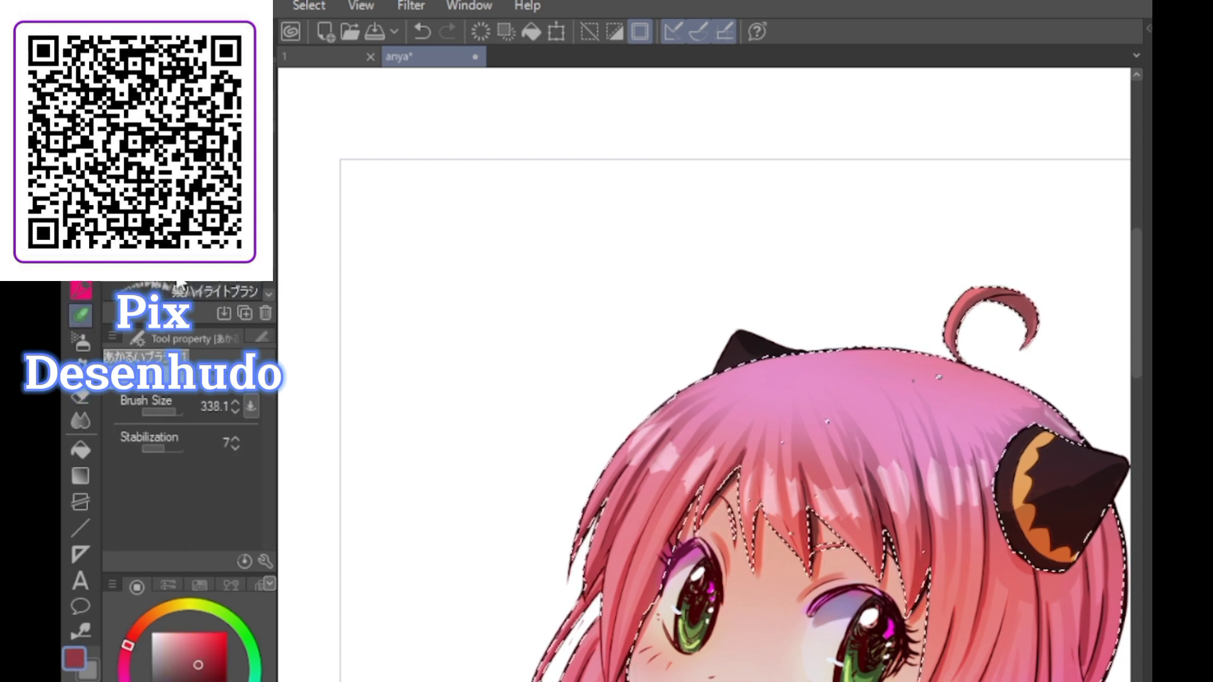
click(91, 672)
click(207, 679)
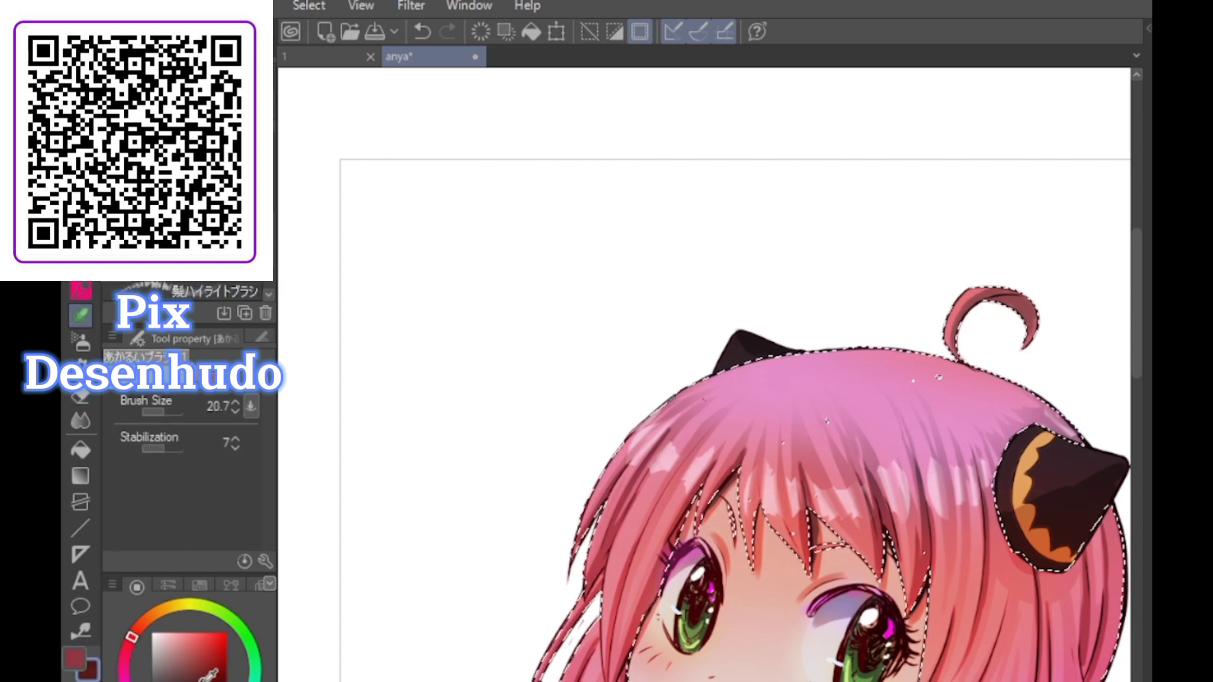
Undo the test stroke, set the brush size to 262.3 and paint dark red strands beside the large hair cone
click(75, 659)
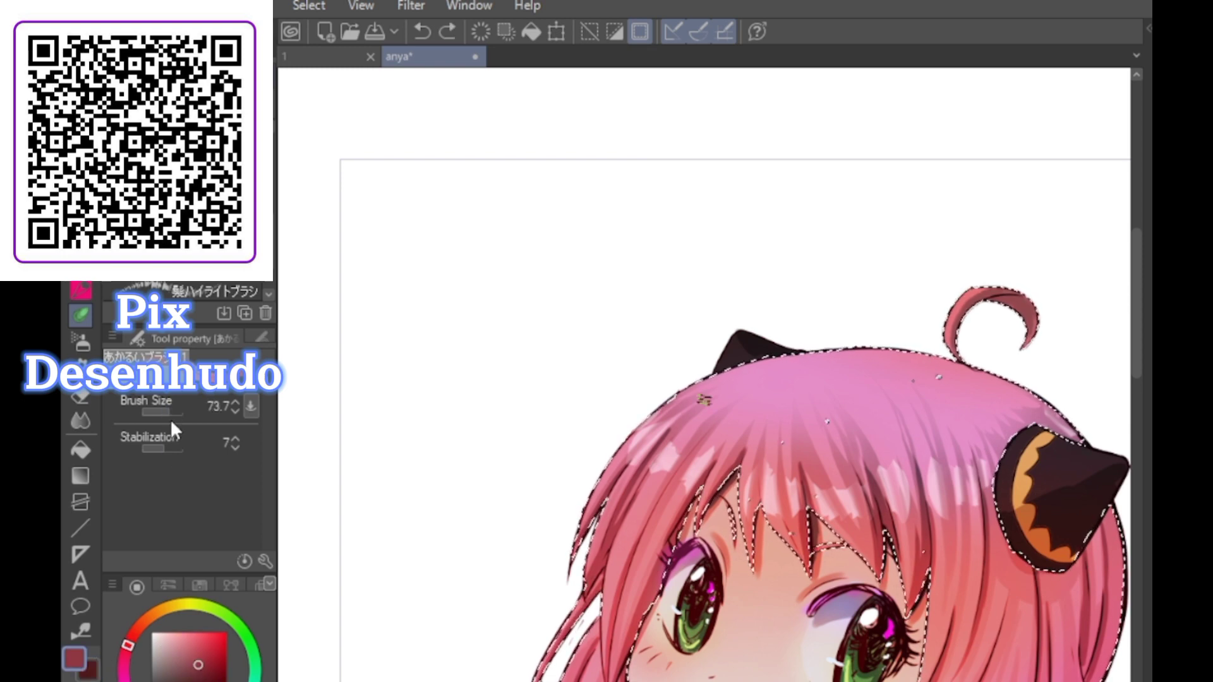
click(92, 671)
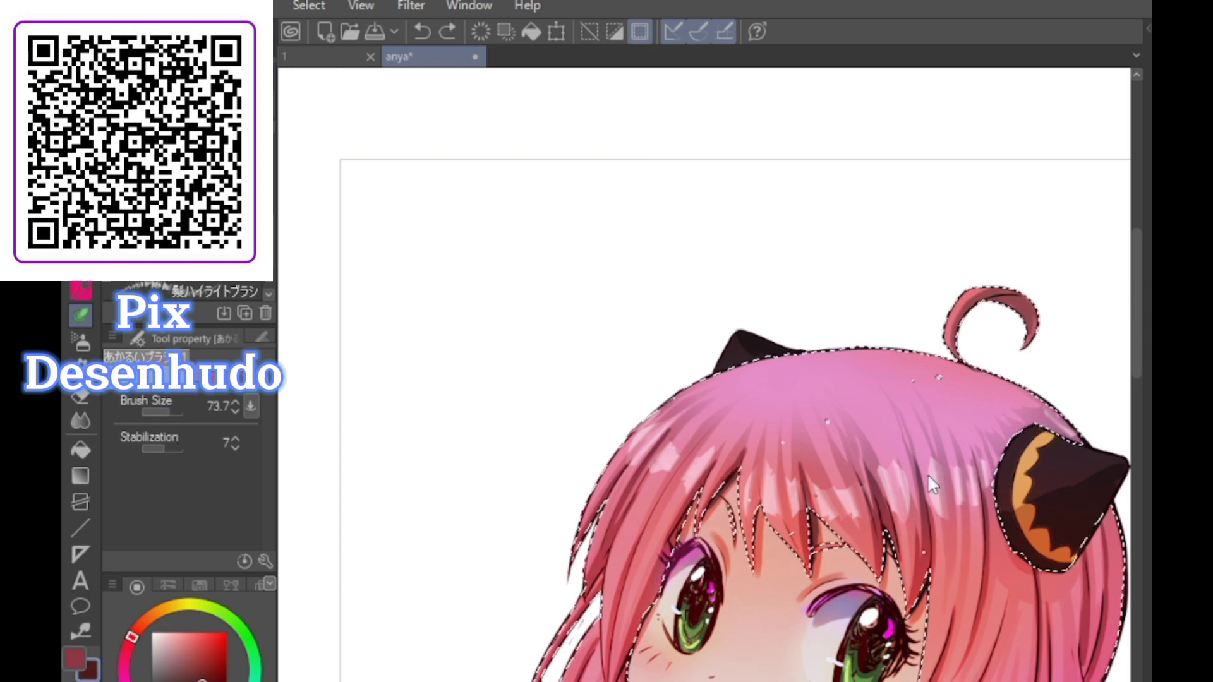
click(74, 659)
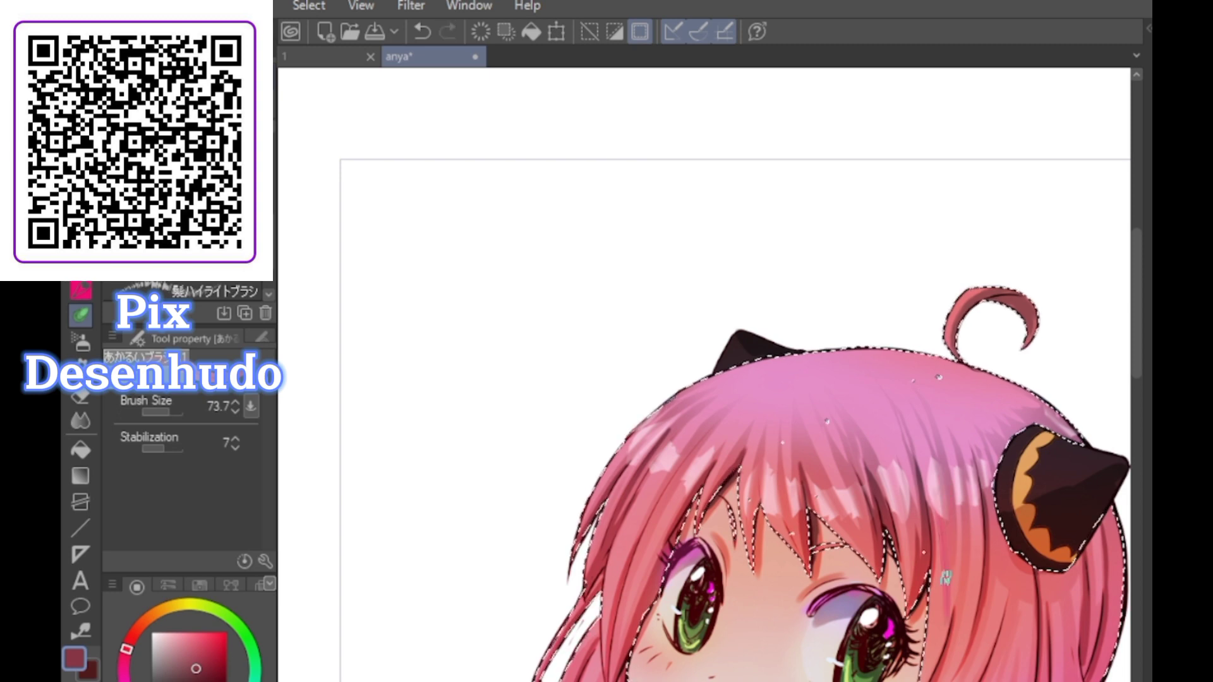
click(93, 669)
key(ctrl+z)
click(174, 412)
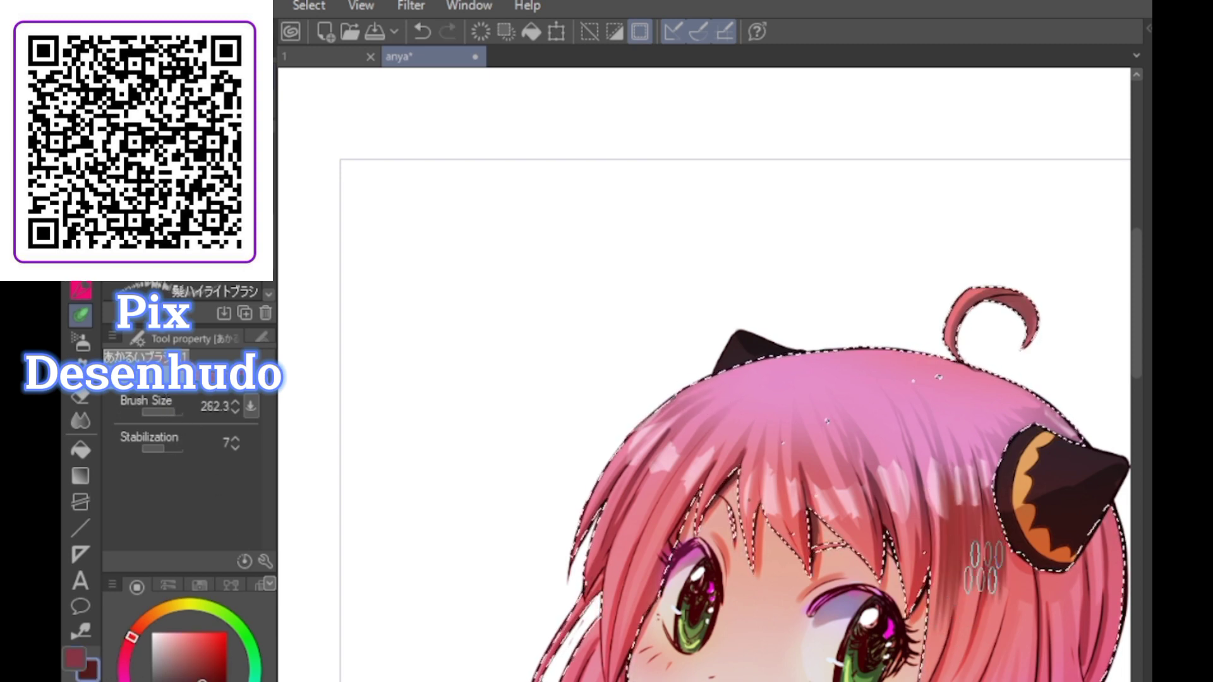
scroll(955, 487, down, 3)
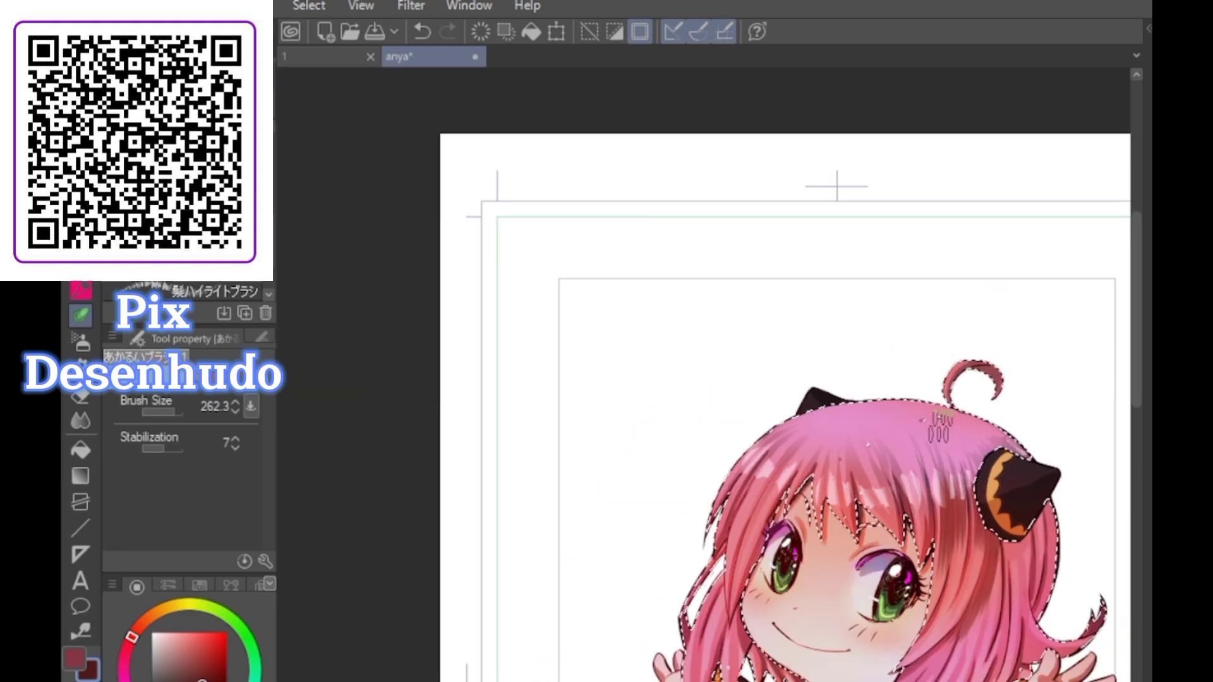
Soften the dark strands below the large hair cone with the Soft eraser at minimum hardness and size 561.8
scroll(942, 664, up, 4)
click(80, 398)
click(176, 434)
click(179, 412)
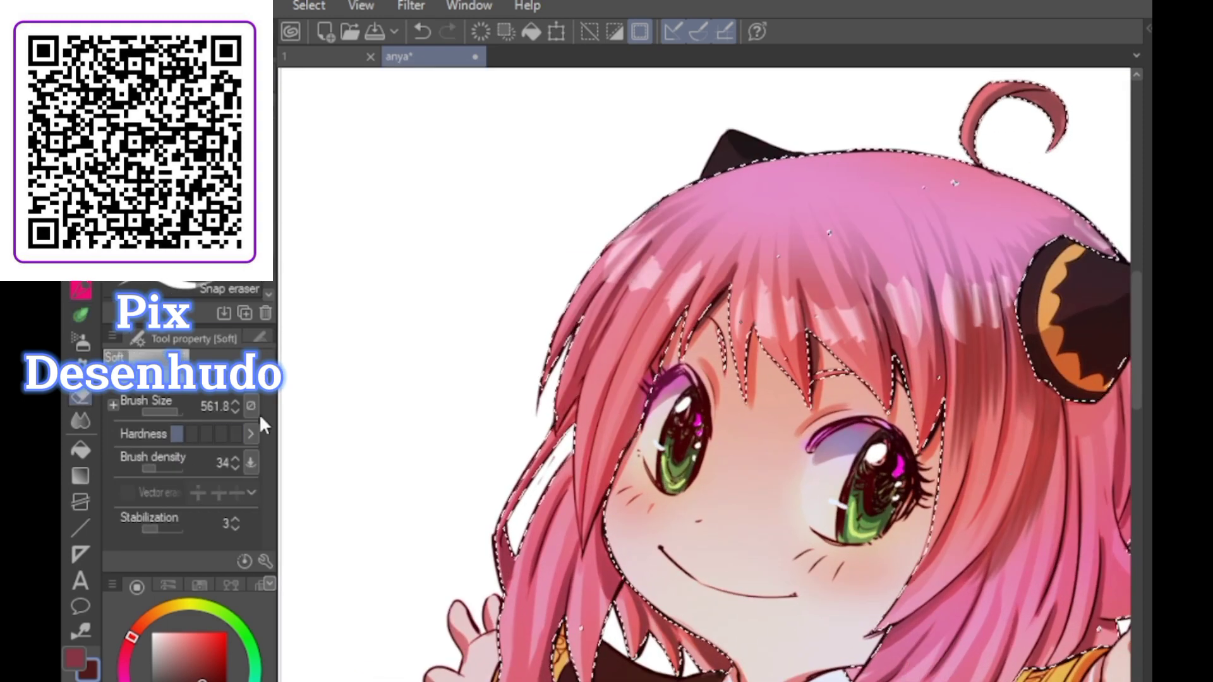
drag(1030, 474, 1011, 550)
scroll(853, 555, down, 2)
scroll(992, 430, up, 2)
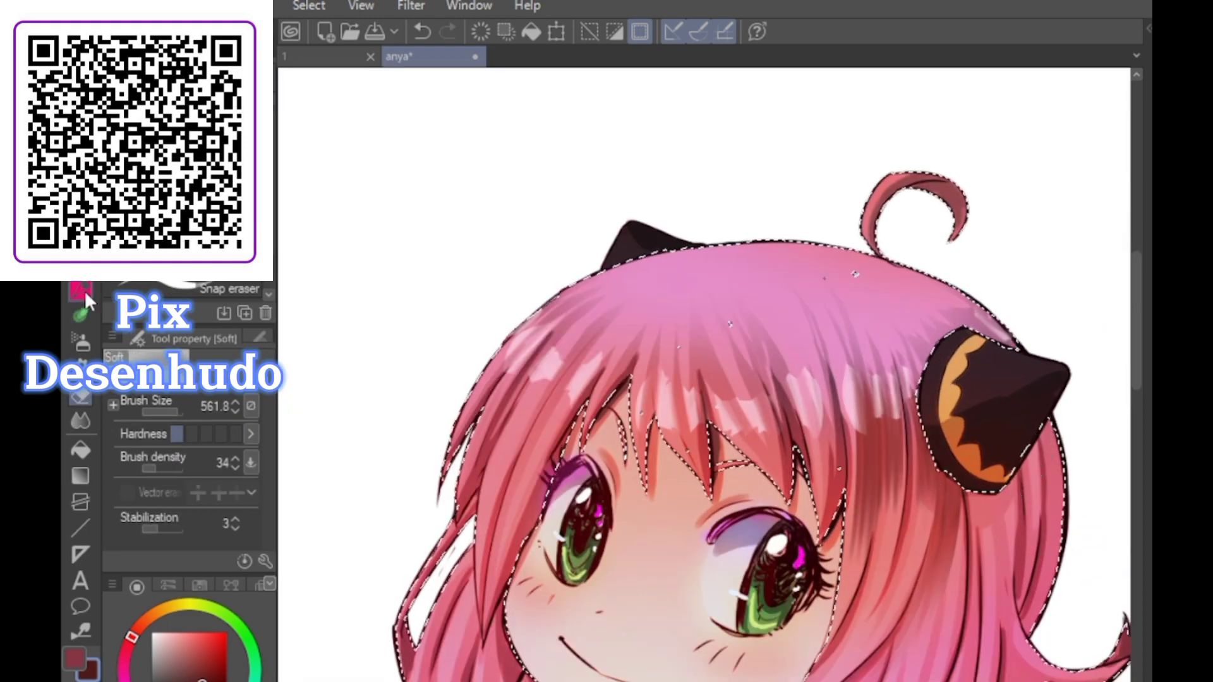
Paint dark red strands through the bangs from the tips up toward the crown with the size 262.3 brush, undoing unwanted strokes
key(b)
drag(834, 479, 824, 360)
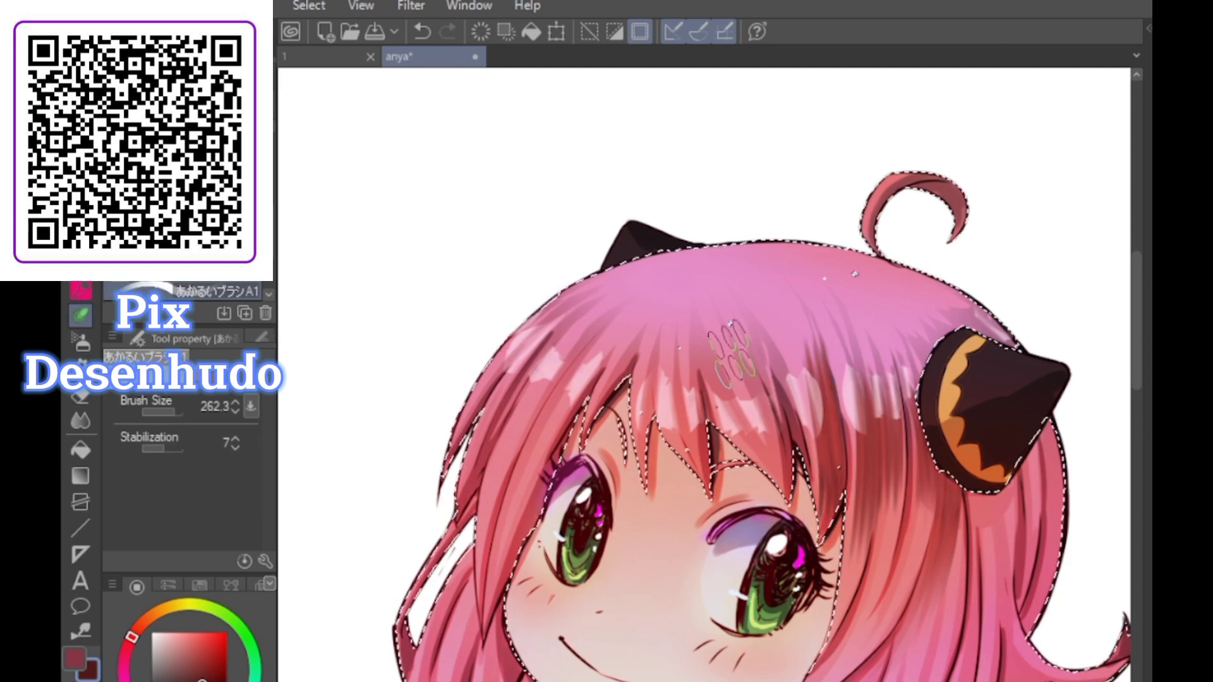
key(ctrl+z)
drag(787, 477, 763, 360)
key(ctrl+z)
key(ctrl+z)
drag(785, 483, 764, 379)
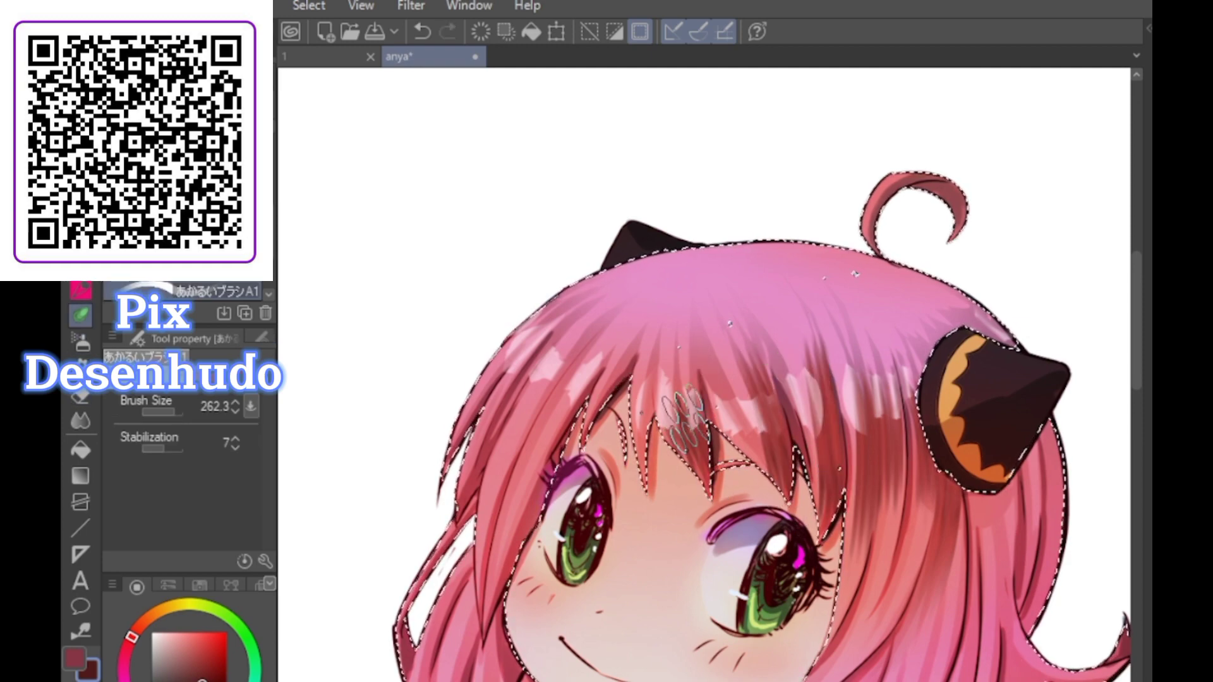
drag(705, 484, 682, 379)
drag(645, 482, 679, 316)
drag(588, 436, 654, 347)
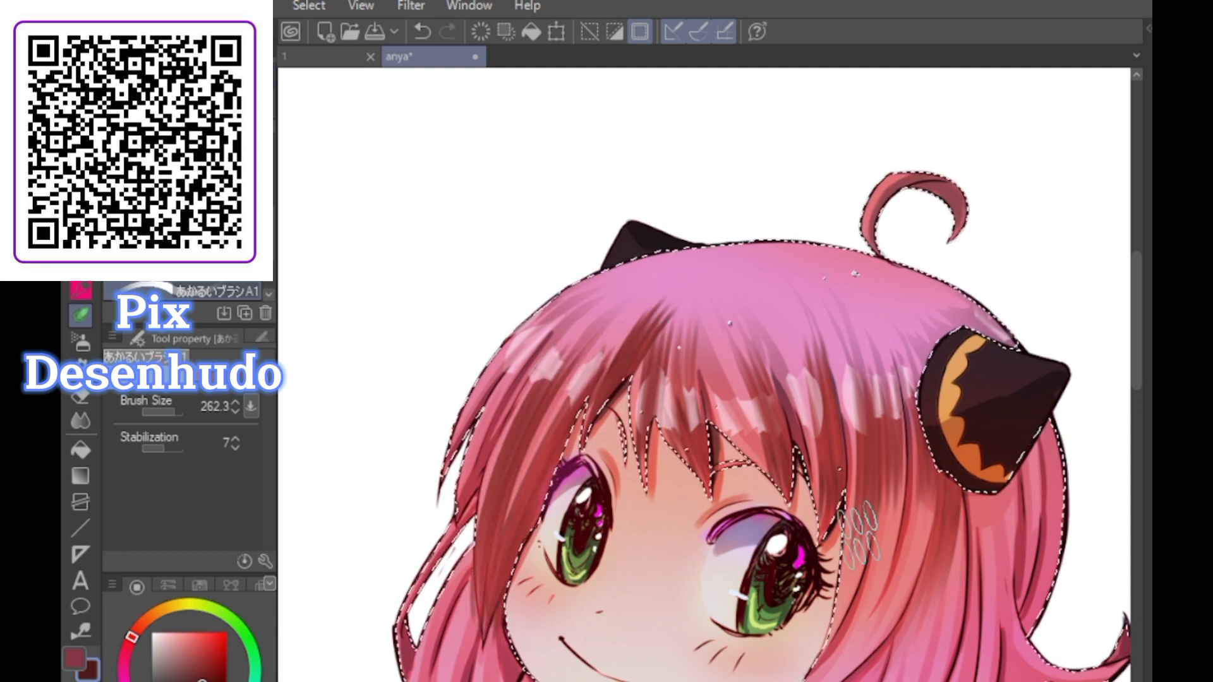
Thin out the dark strands in the bangs with the Hard eraser at size 168.2
key(e)
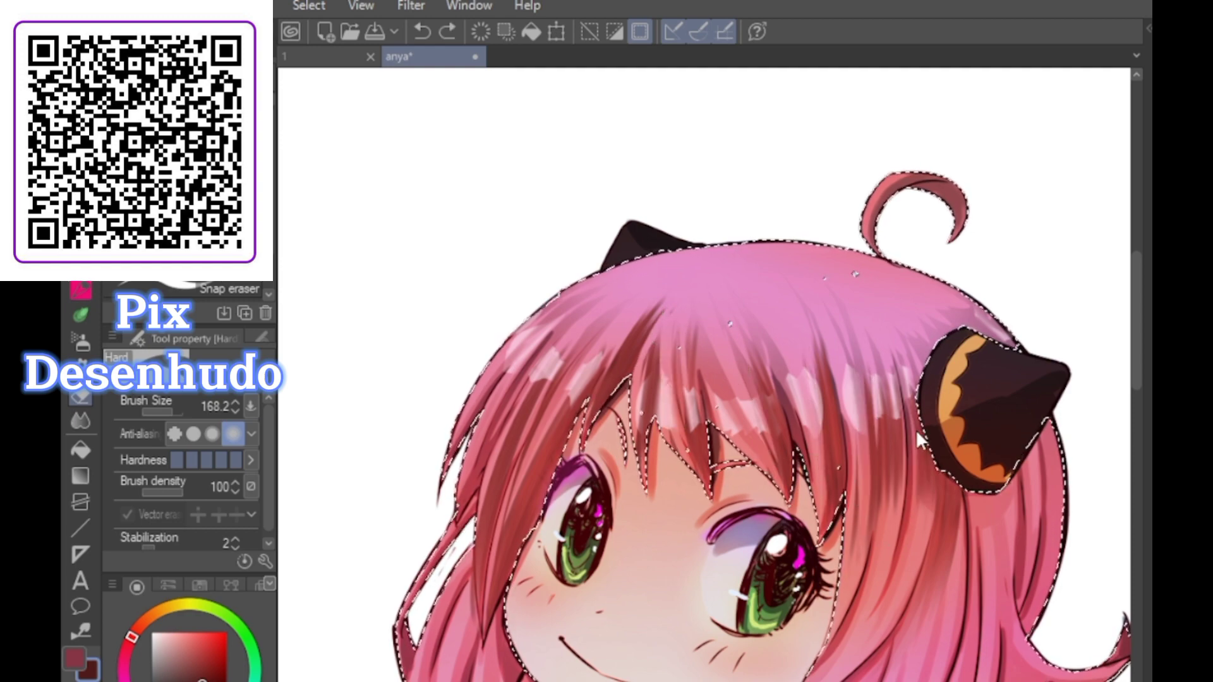
scroll(787, 512, down, 2)
scroll(787, 512, up, 2)
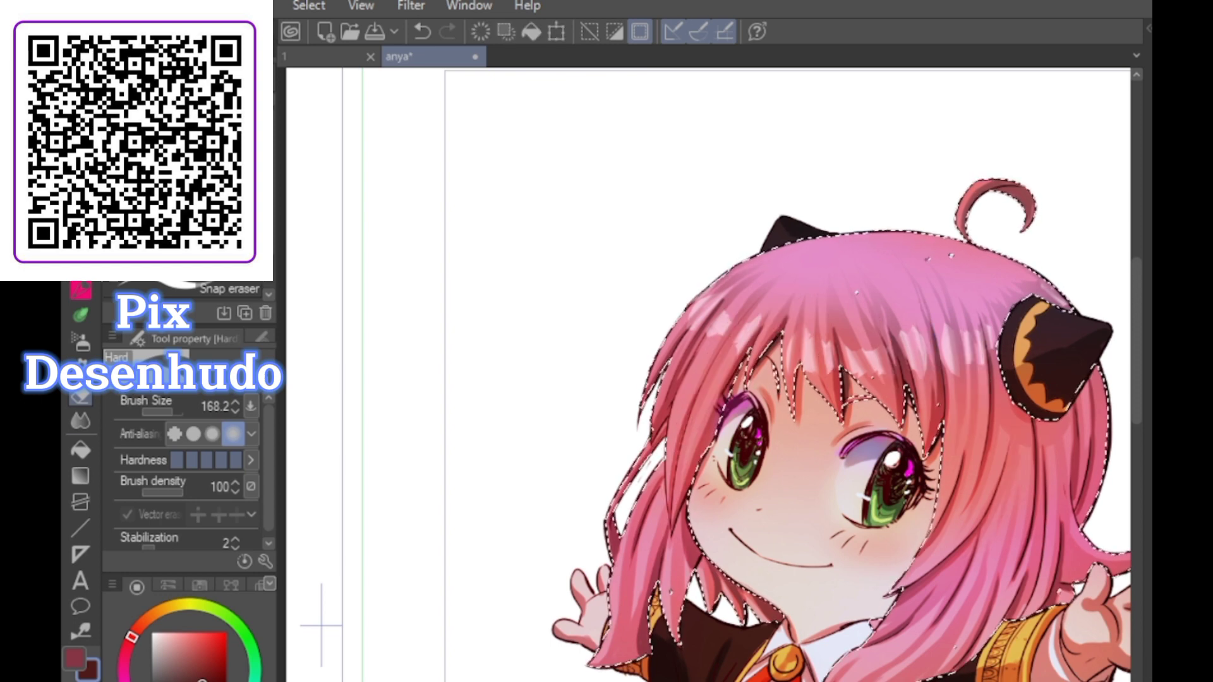
Return to the あかるいブラシA1 brush, set a muted brownish red as secondary color and paint reddish strands beside the face below the hair cone
key(b)
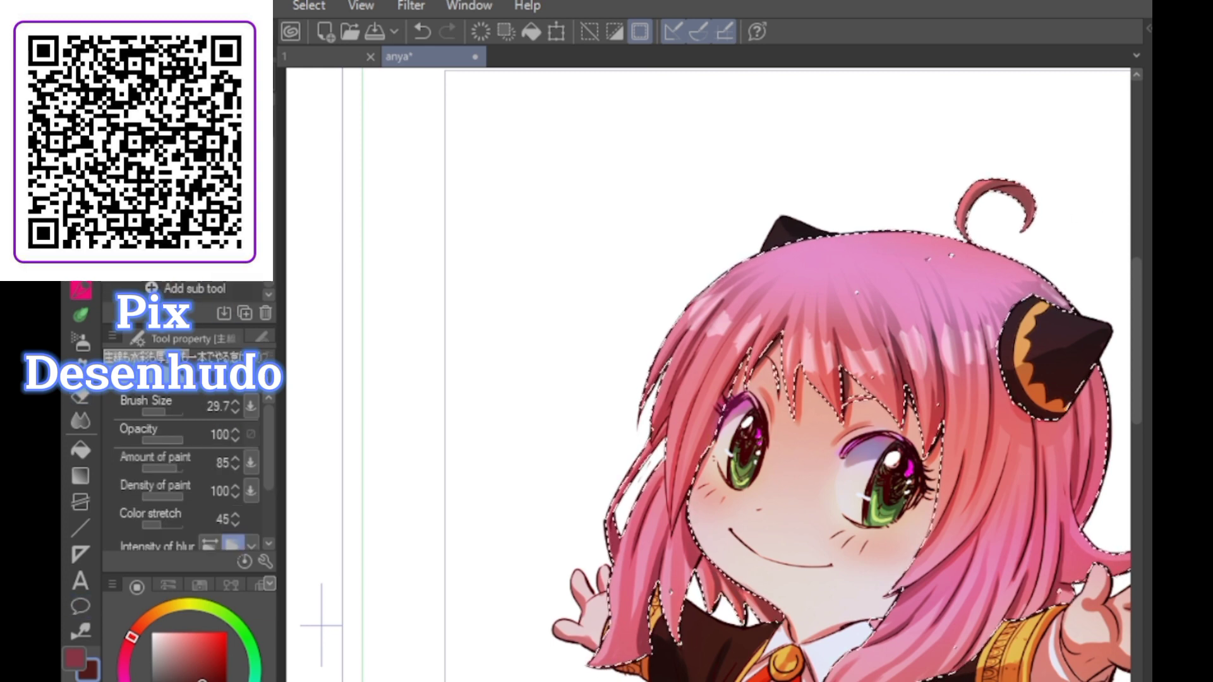
click(80, 315)
click(162, 660)
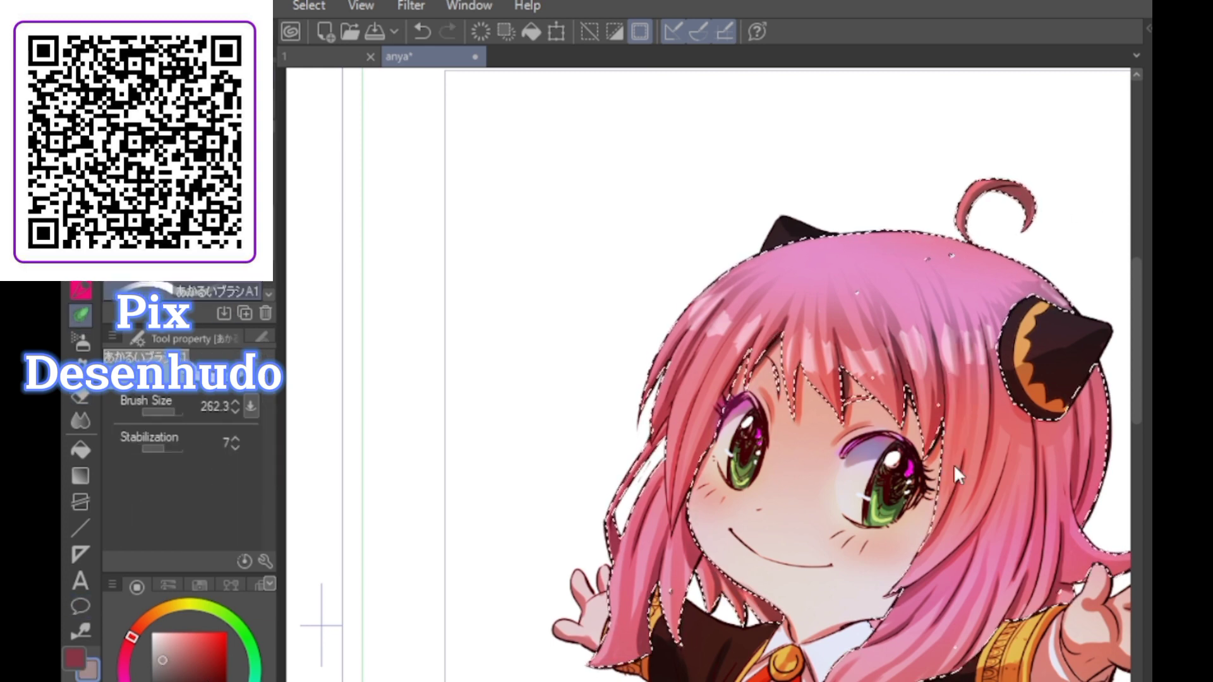
click(169, 673)
mouse_move(966, 386)
mouse_down()
mouse_move(953, 470)
mouse_move(998, 369)
mouse_move(994, 548)
mouse_move(991, 509)
mouse_move(972, 512)
mouse_move(984, 489)
mouse_up()
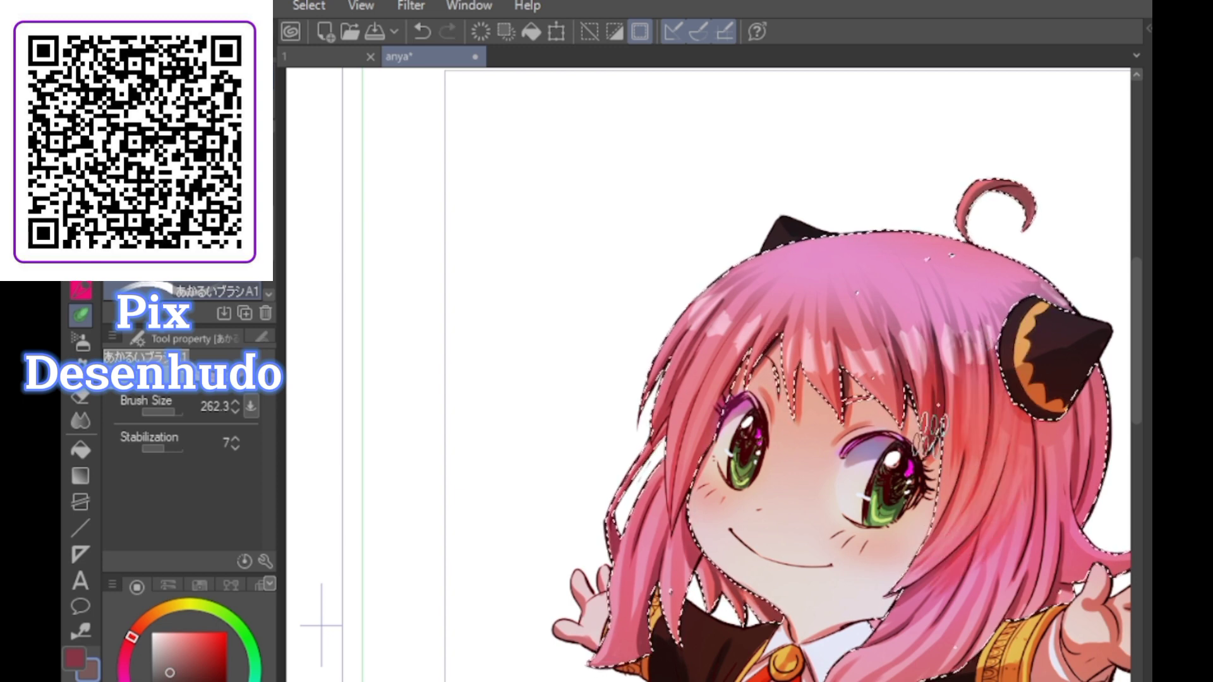
Try a darker secondary color for strands between the bangs and the large hair cone, undoing the strokes
click(156, 678)
drag(925, 303, 938, 400)
key(ctrl+z)
key(ctrl+z)
key(ctrl+z)
key(ctrl+z)
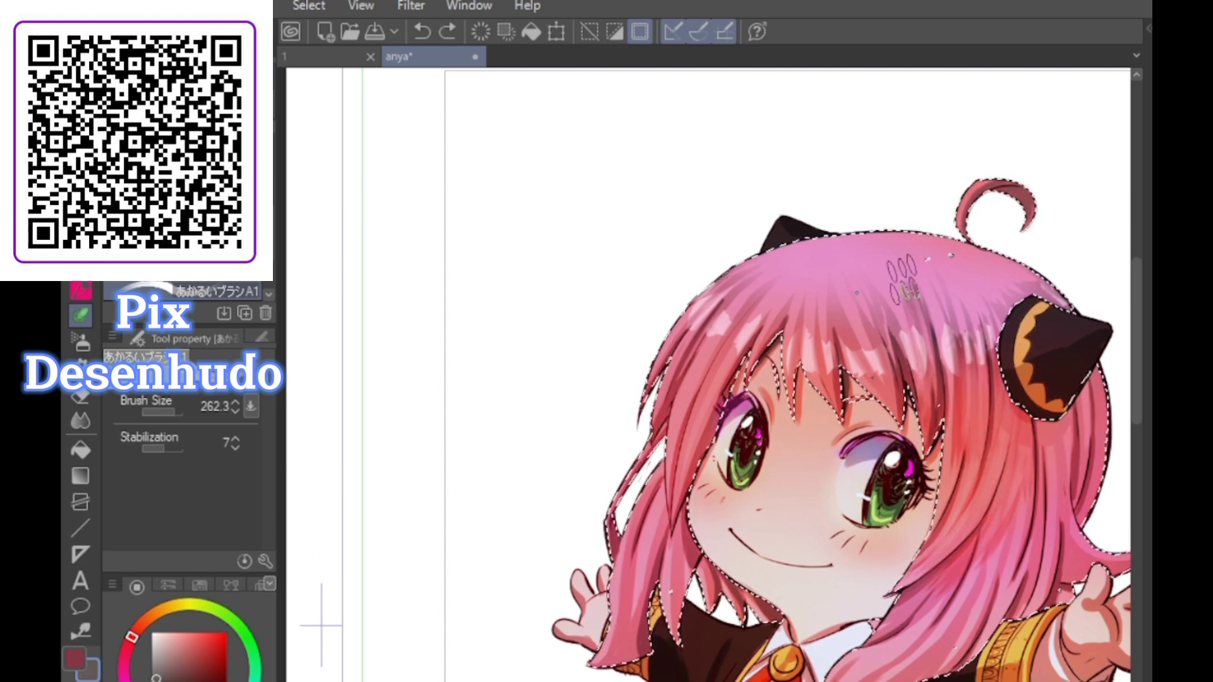
Paint thin dark strands in the hair lock beside the collar with the brush at size 73.7, undoing the last strokes
mouse_move(837, 344)
mouse_down()
mouse_move(845, 285)
mouse_move(872, 325)
mouse_move(812, 281)
mouse_move(788, 373)
mouse_move(815, 310)
mouse_move(825, 354)
mouse_move(837, 309)
mouse_move(848, 370)
mouse_up()
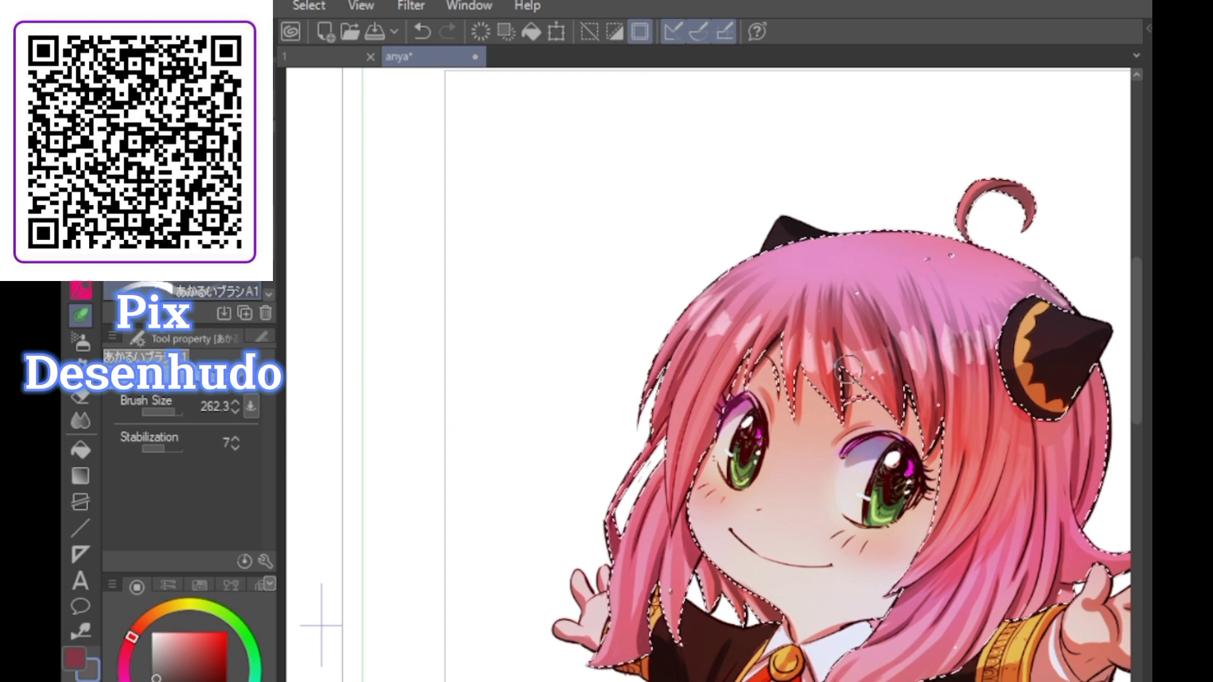
click(166, 413)
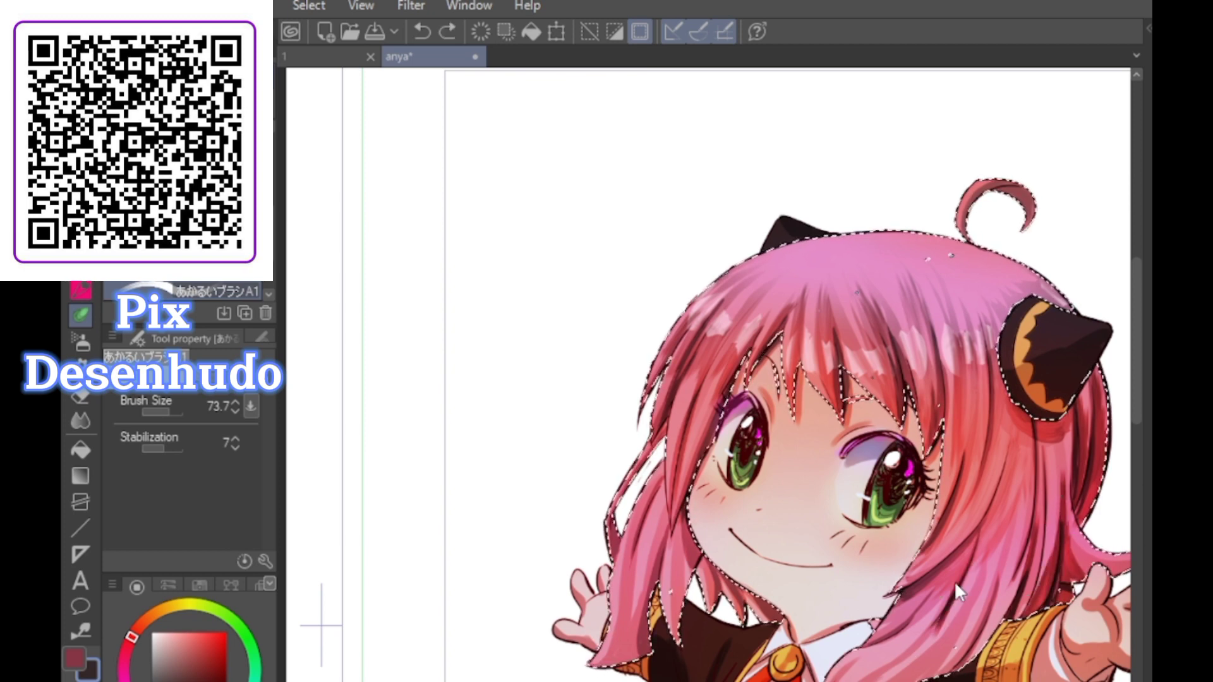
mouse_move(948, 588)
mouse_down()
mouse_move(883, 657)
mouse_move(875, 633)
mouse_up()
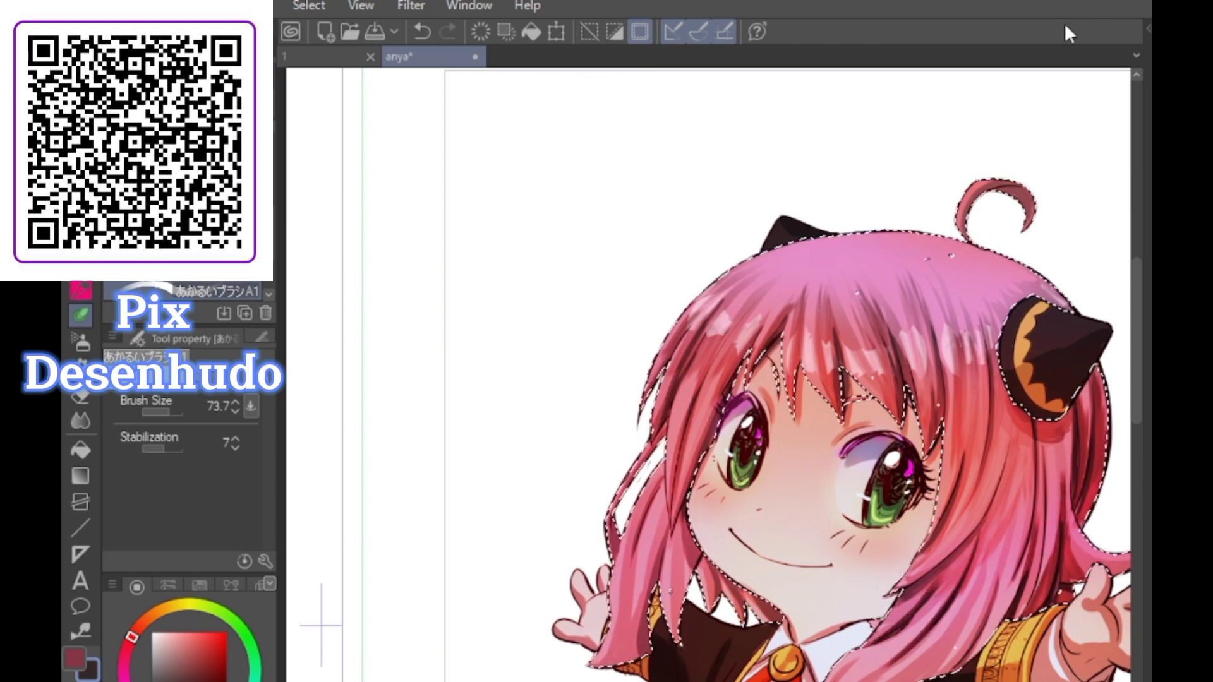
key(ctrl+z)
key(ctrl+z)
Soften the dark strands in the hair lock beside the collar with the Soft eraser at size 561.8
click(81, 398)
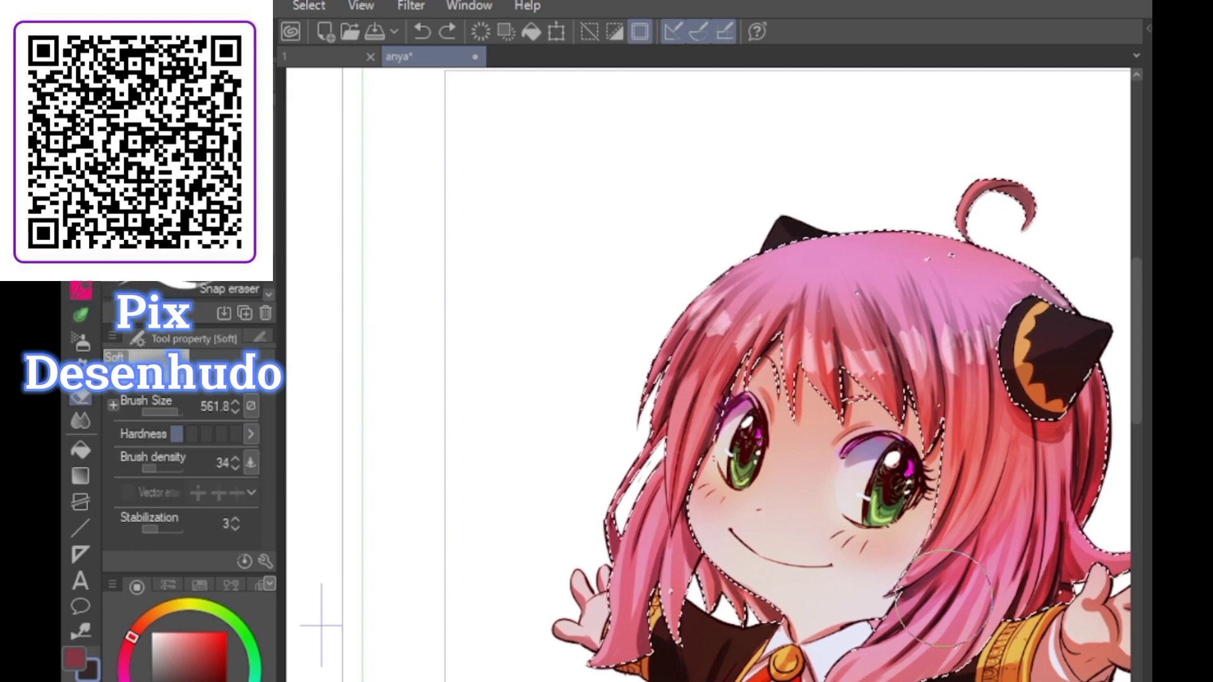
drag(917, 614, 1011, 579)
scroll(786, 177, down, 3)
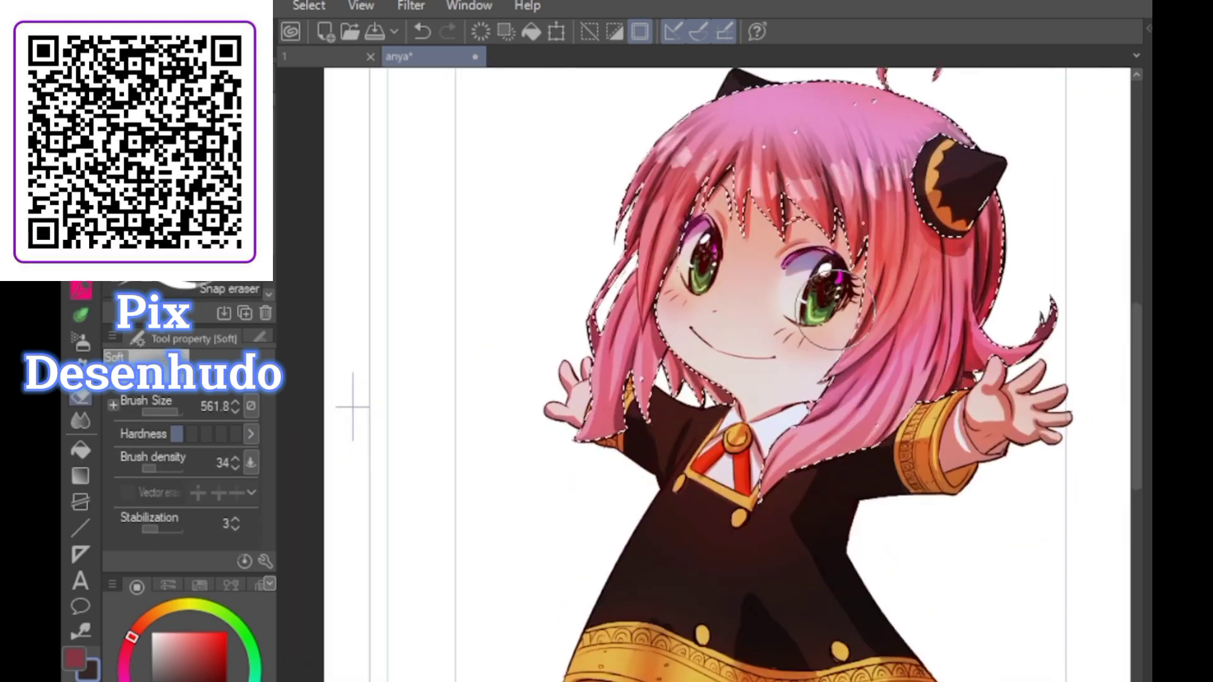
scroll(782, 243, up, 3)
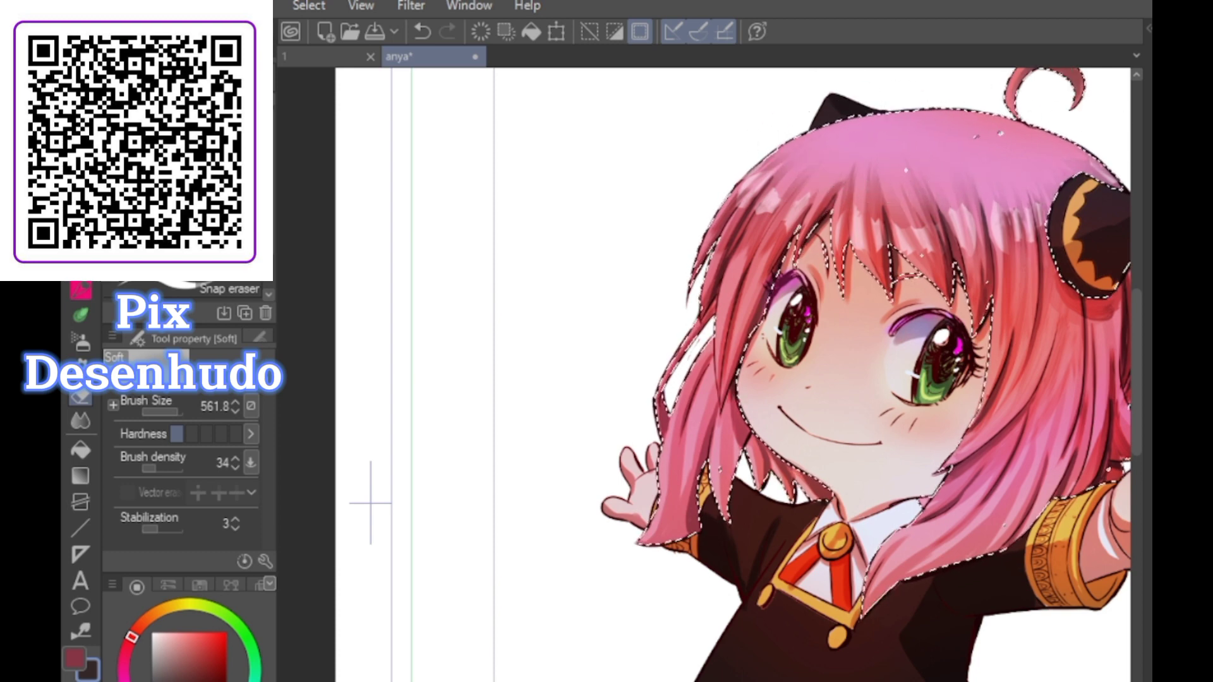
Return to the あかるいブラシA1 brush and paint a muted red band across the crown above the bangs at size 95.0, undoing the near-black attempt
click(89, 316)
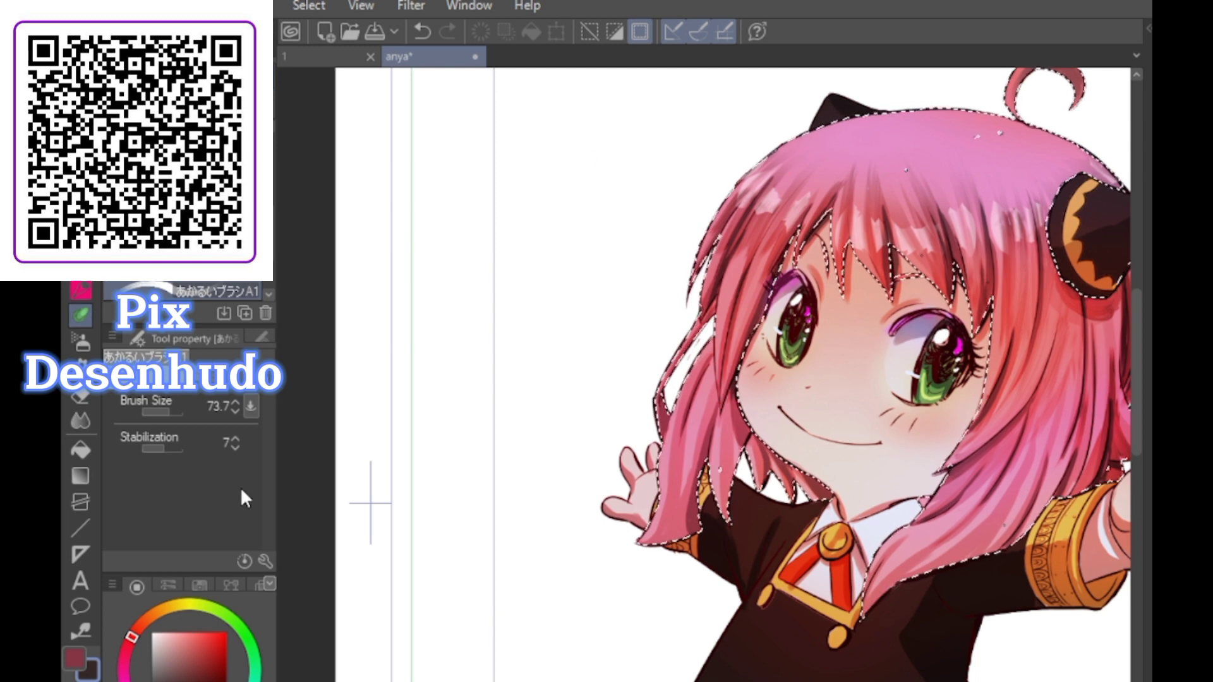
drag(783, 165, 787, 191)
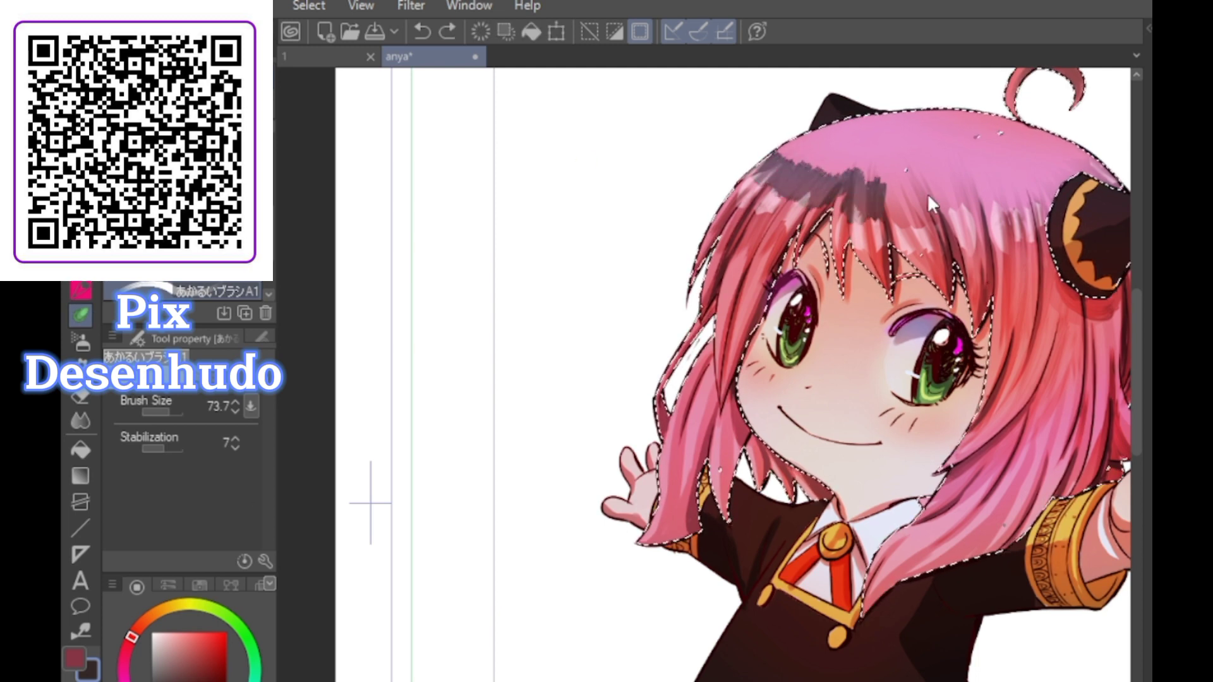
key(ctrl+z)
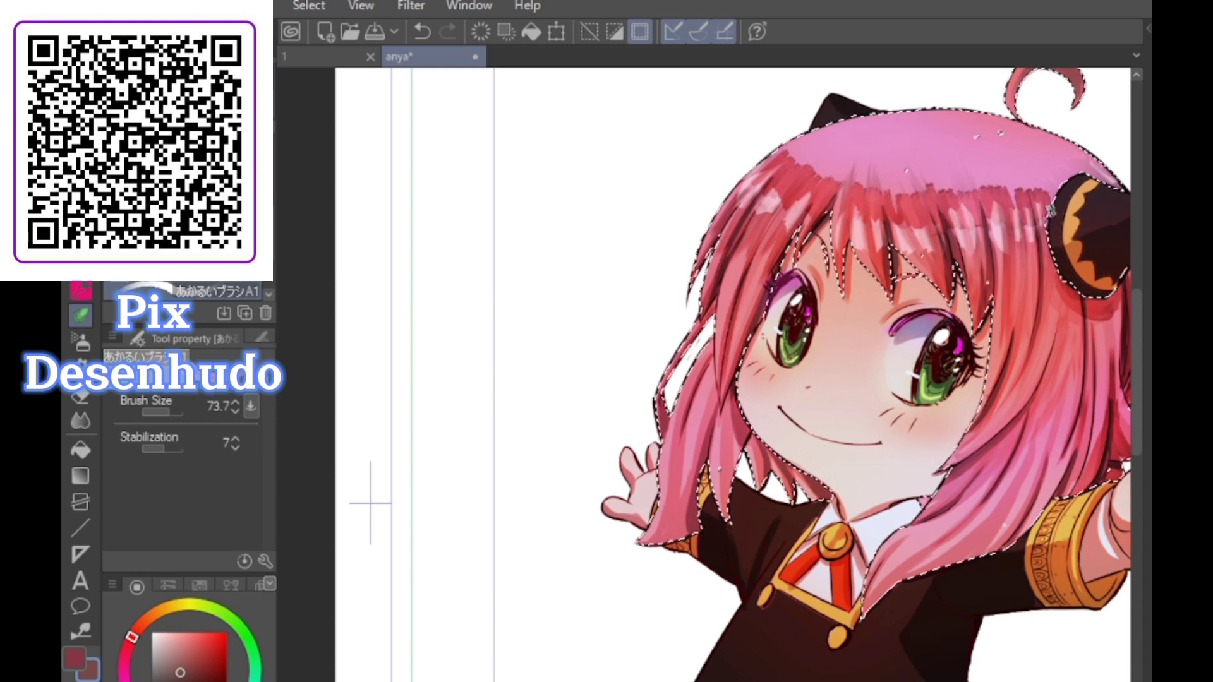
click(173, 413)
mouse_move(798, 152)
mouse_down()
mouse_move(809, 189)
mouse_move(972, 176)
mouse_move(1044, 193)
mouse_up()
drag(894, 190, 930, 171)
scroll(908, 173, down, 4)
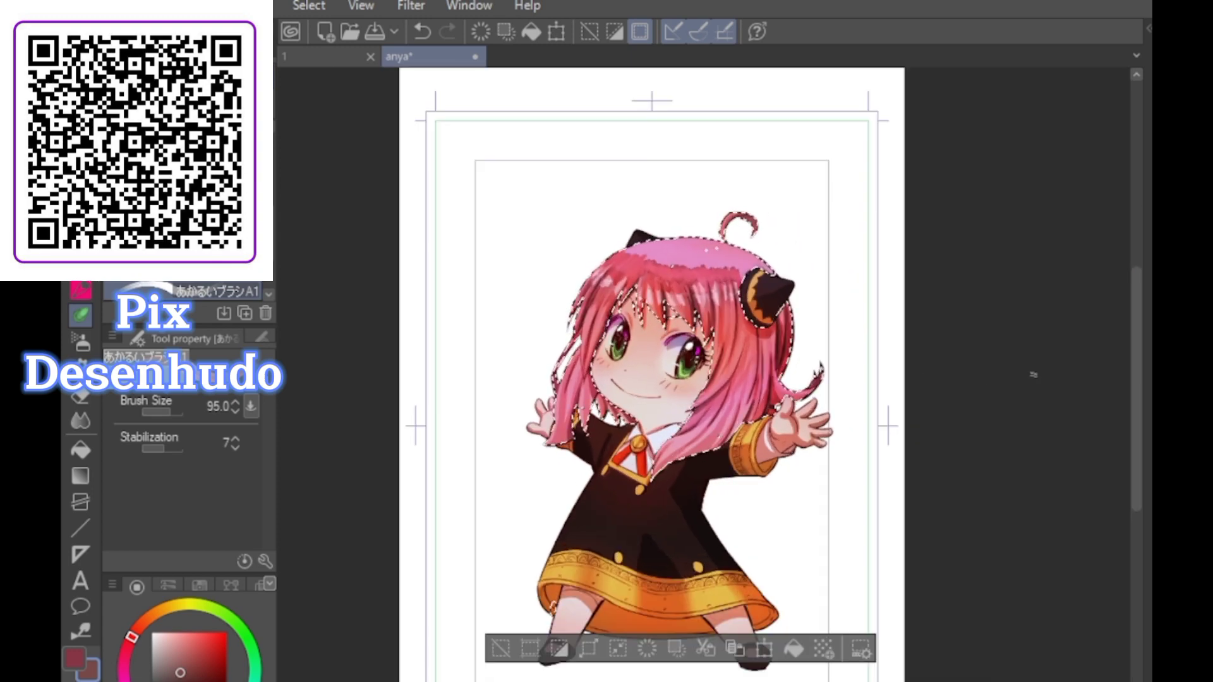
scroll(1001, 409, down, 1)
scroll(946, 374, up, 4)
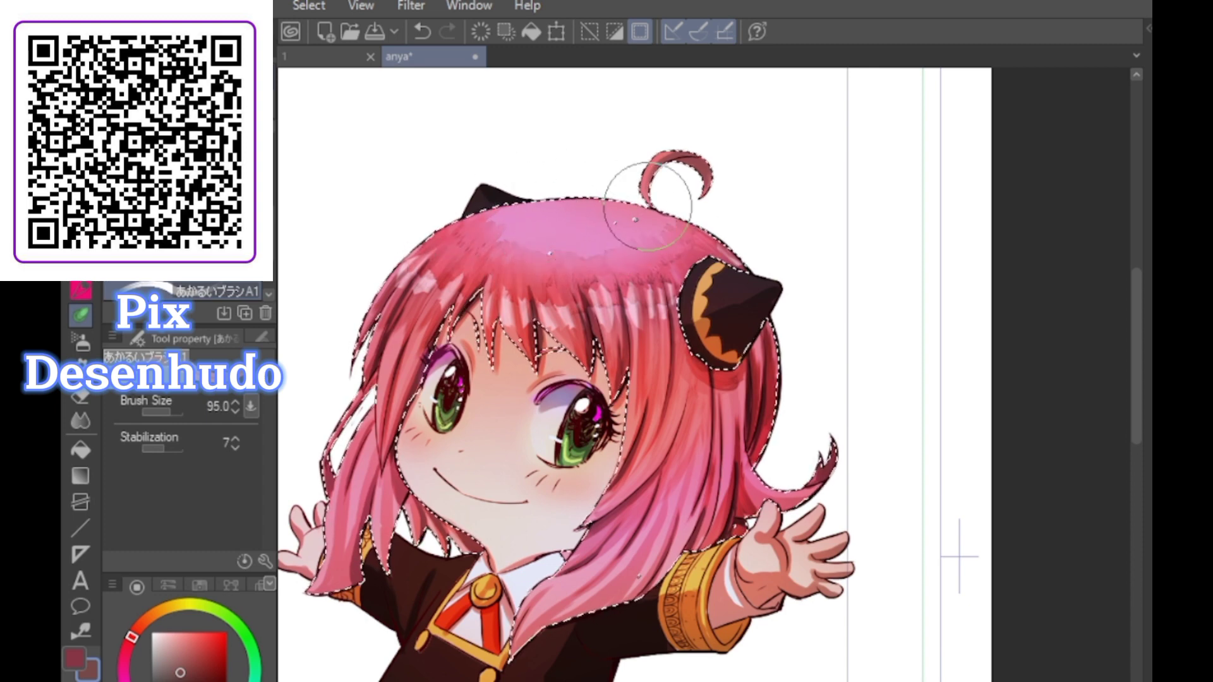
Cut the red band on the crown into strands with the Hard eraser at size 168.2 and soften it with the Soft eraser at 561.8
key(e)
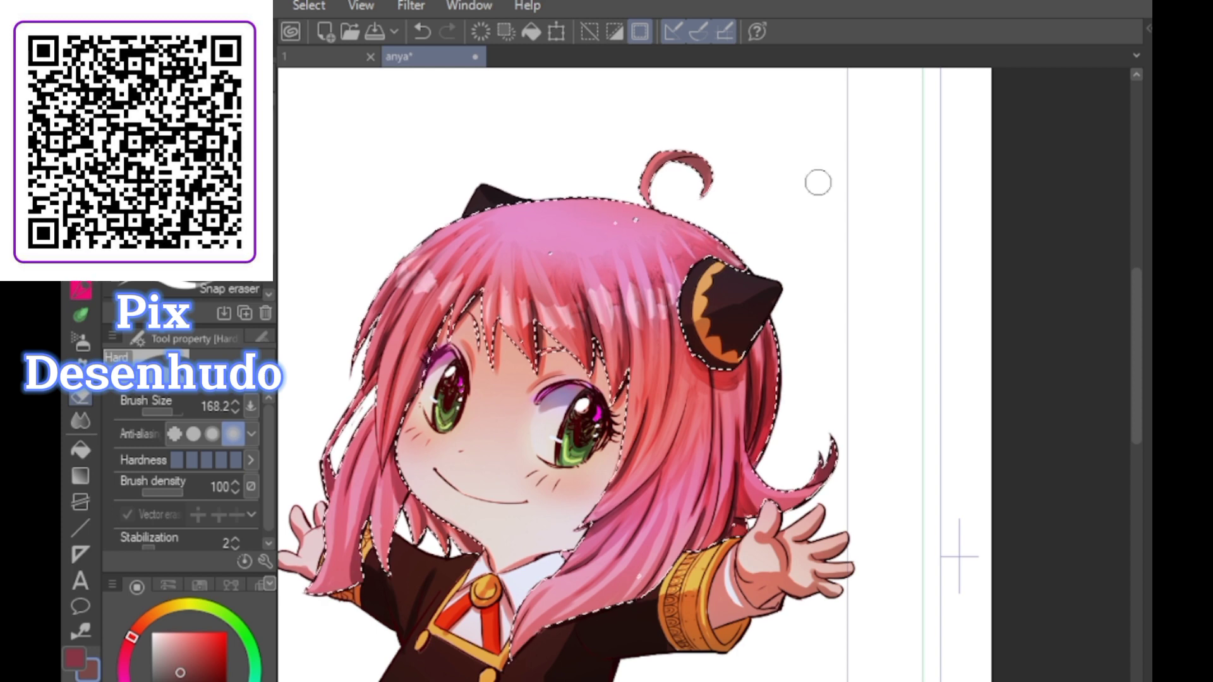
click(189, 174)
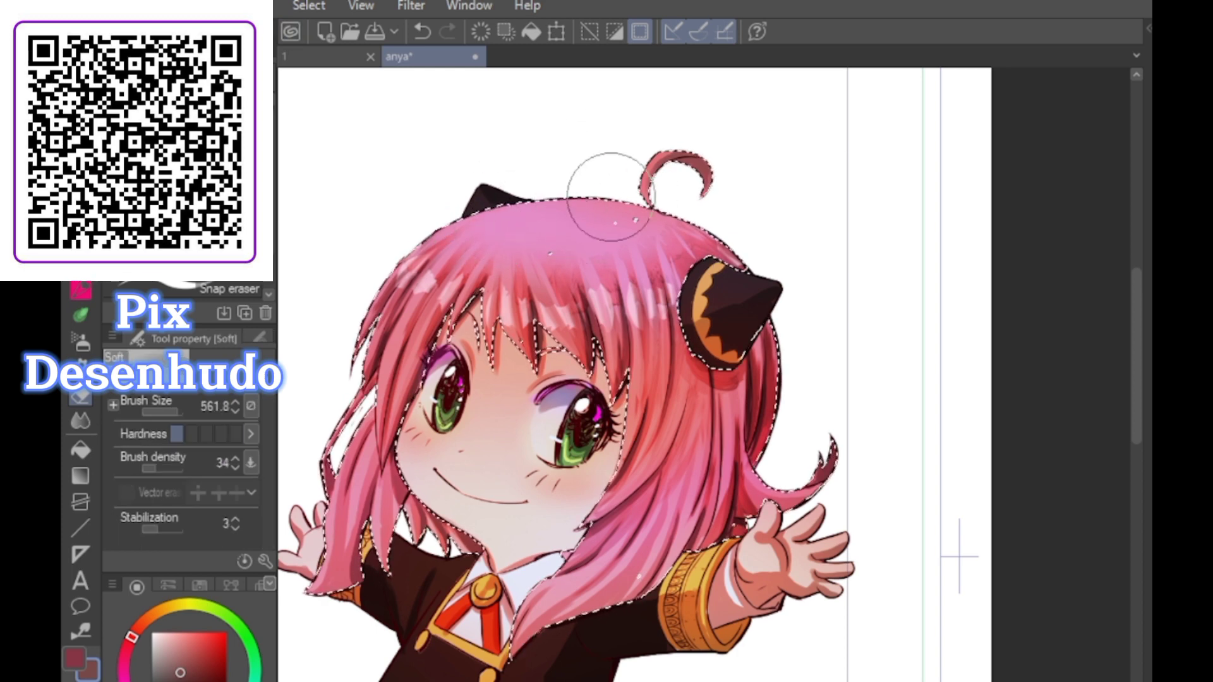
Undo the last brush stroke, set a lighter muted red secondary color and paint fine strands radiating from the top of the crown
key(b)
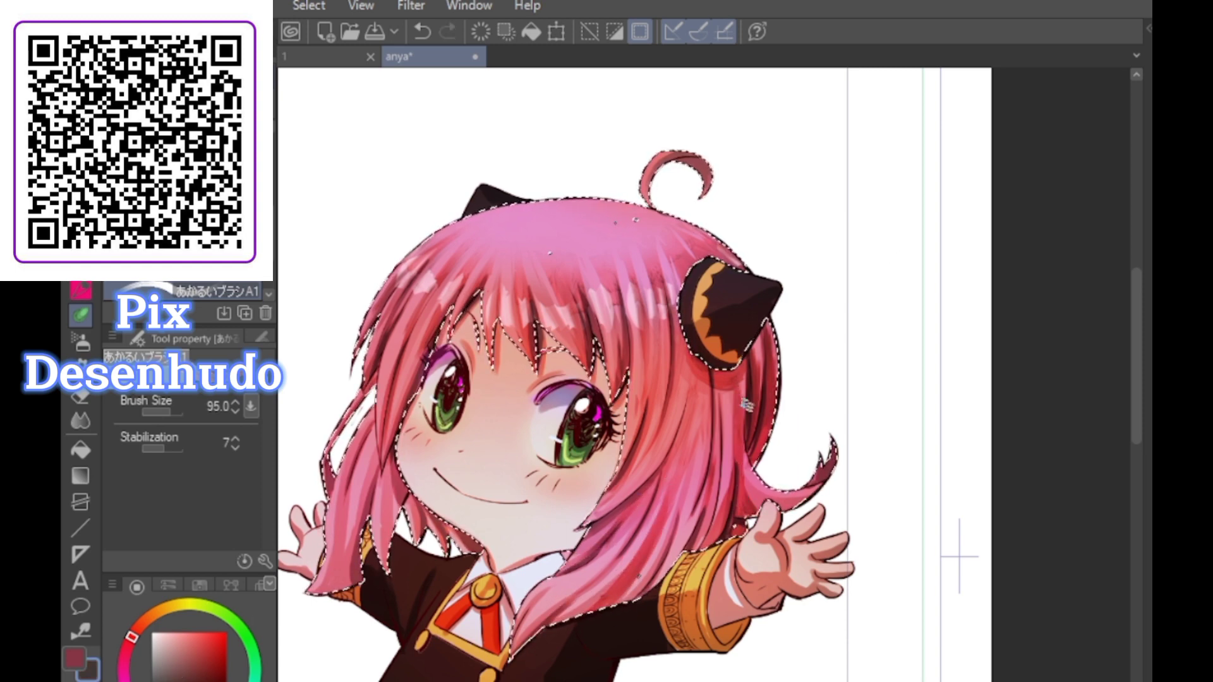
key(ctrl+z)
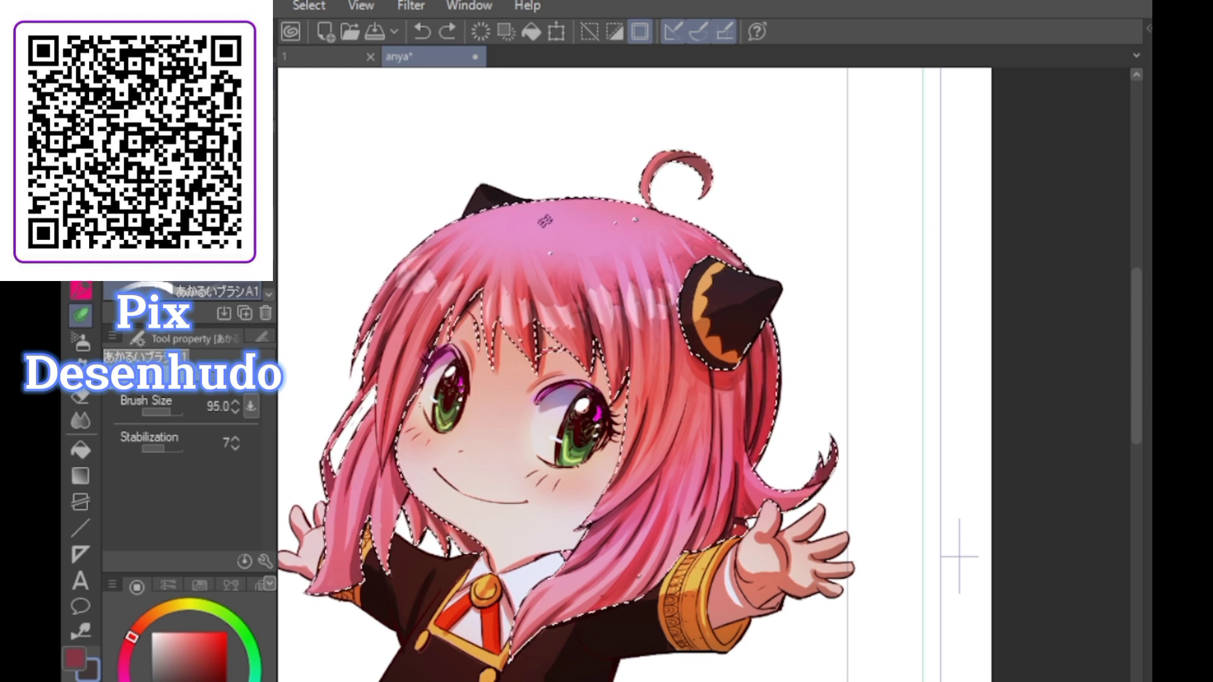
click(175, 662)
drag(563, 217, 518, 226)
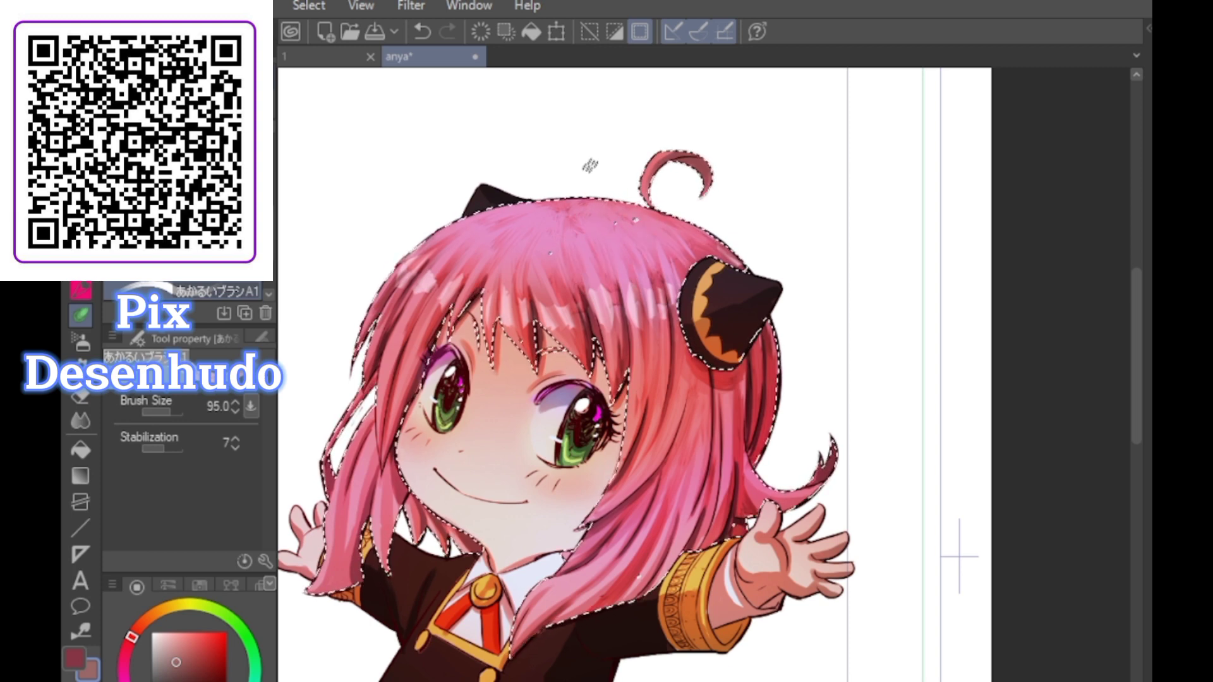
scroll(590, 166, down, 3)
scroll(496, 144, up, 2)
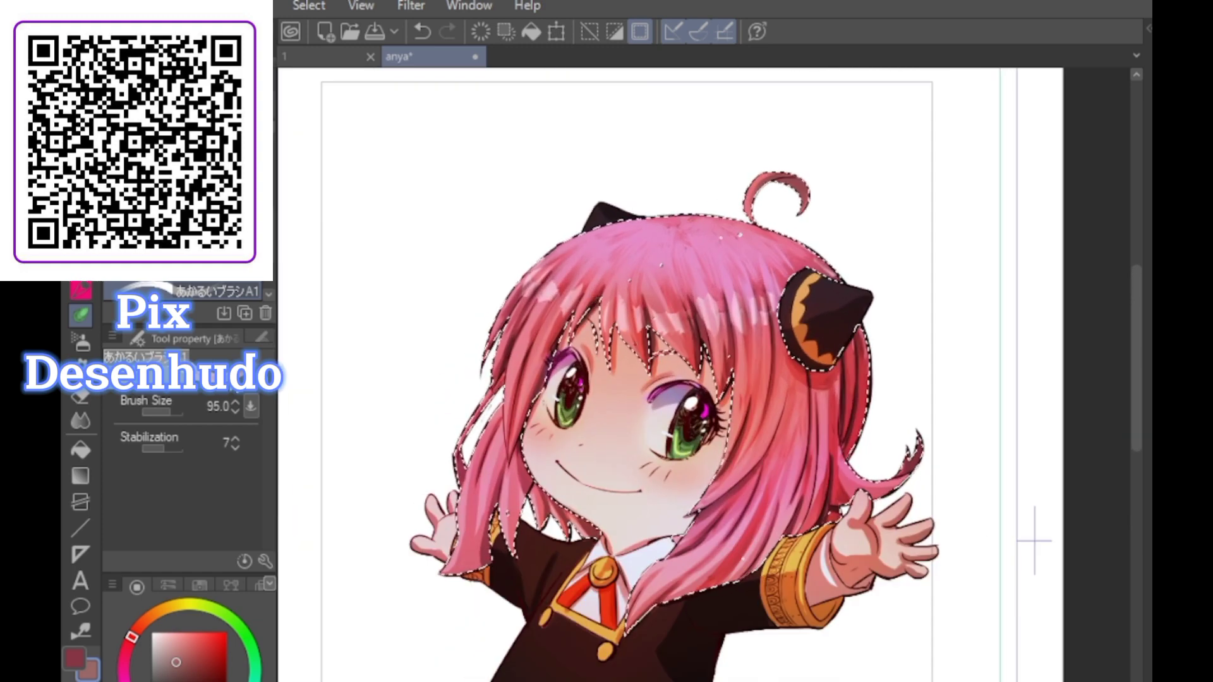
click(170, 671)
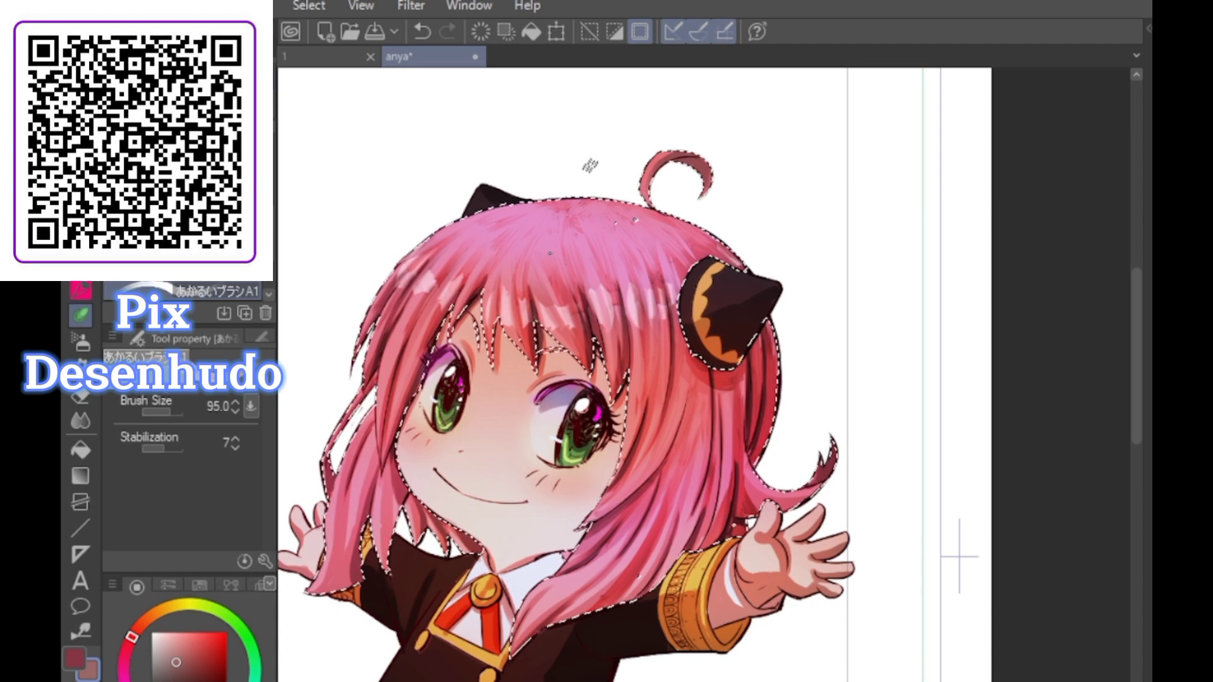
scroll(606, 373, down, 2)
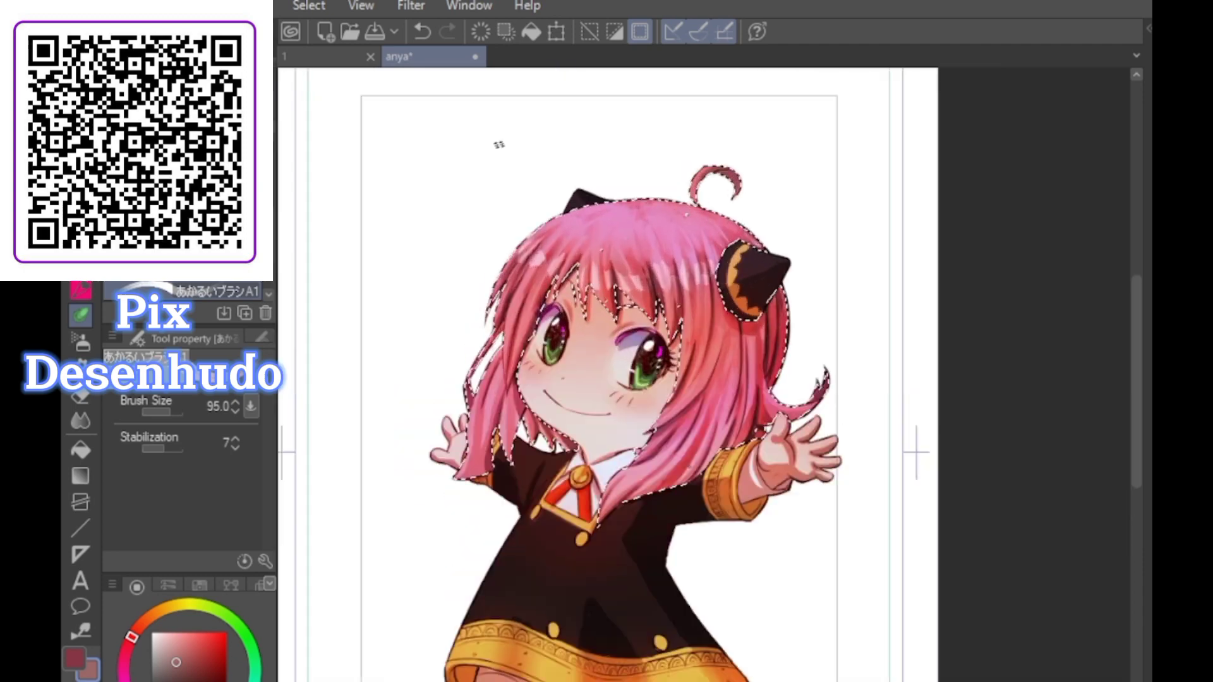
scroll(499, 145, up, 1)
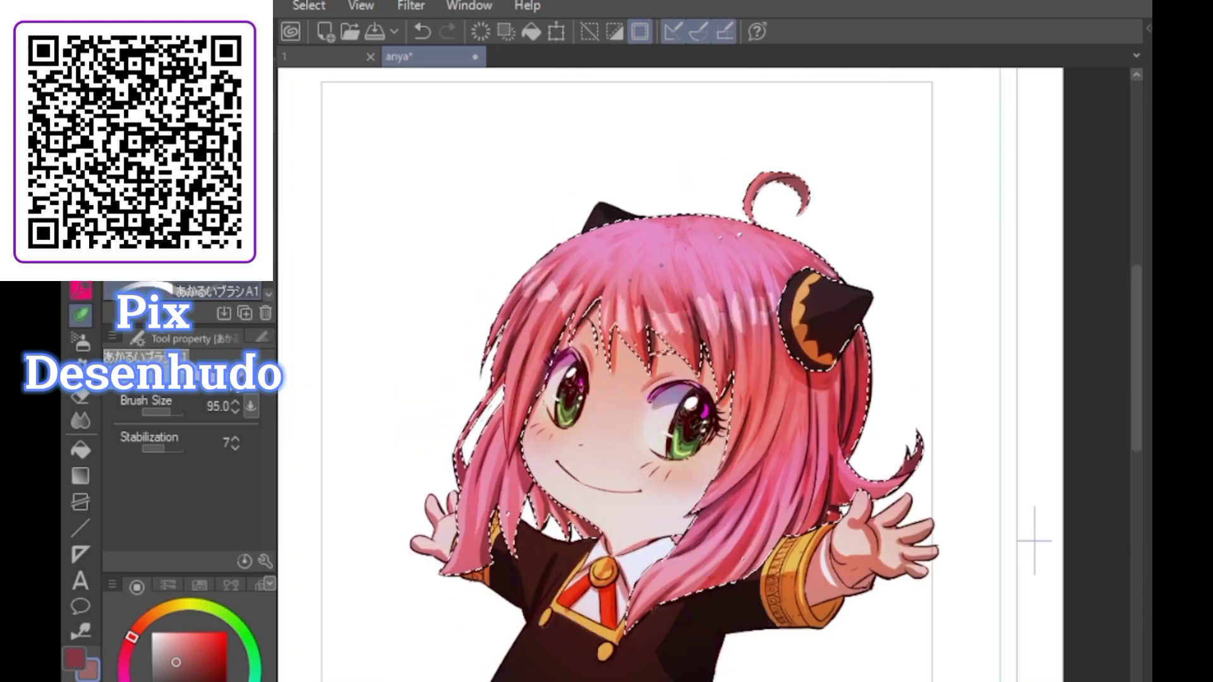
Set a darker red secondary color, clear the selection and paint strands from the crown toward the small cone and the adjacent bangs
click(171, 671)
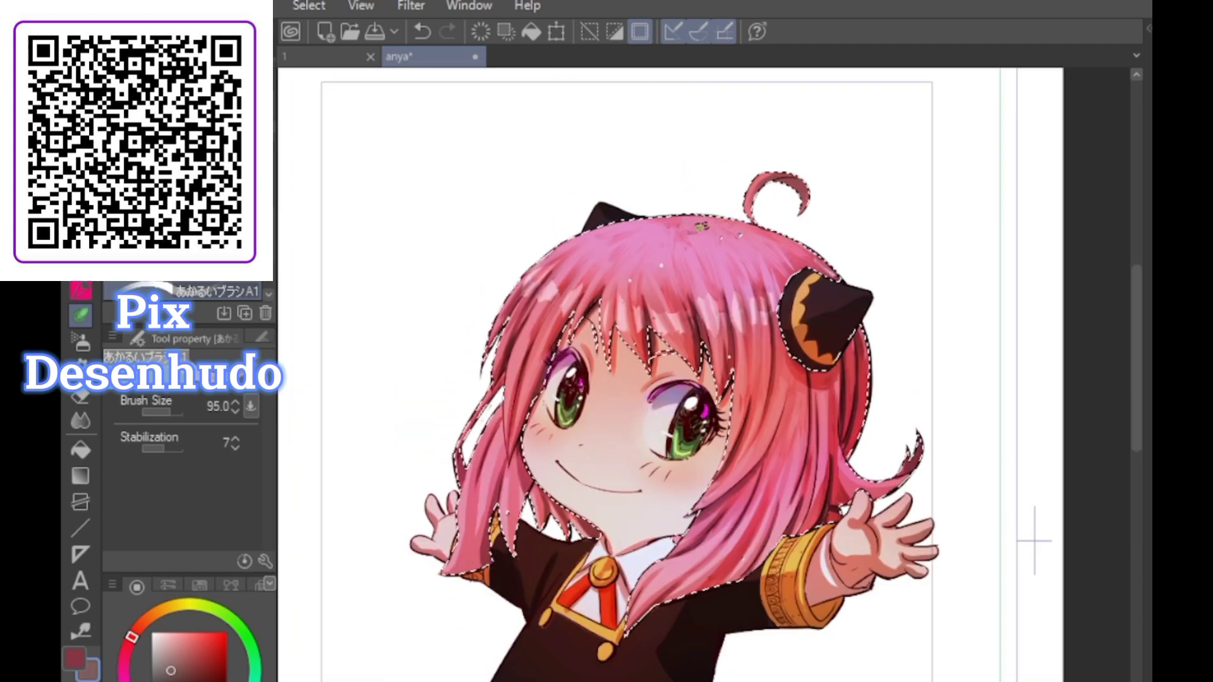
scroll(702, 226, down, 1)
scroll(666, 323, up, 2)
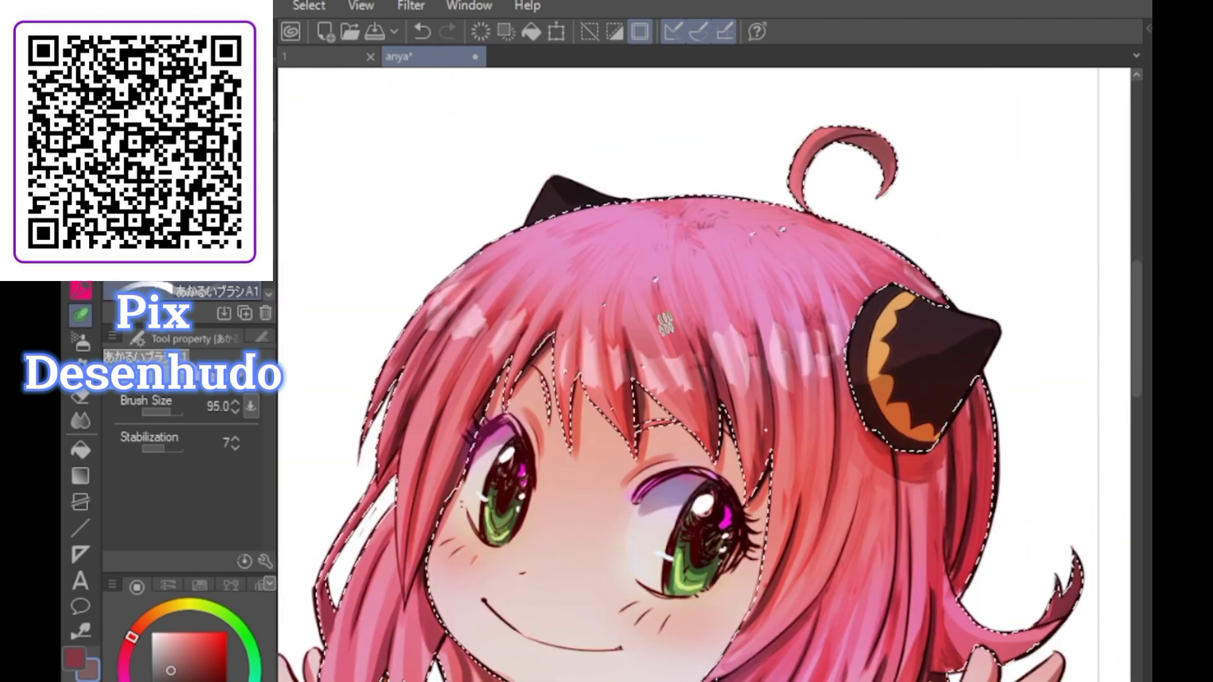
key(ctrl+d)
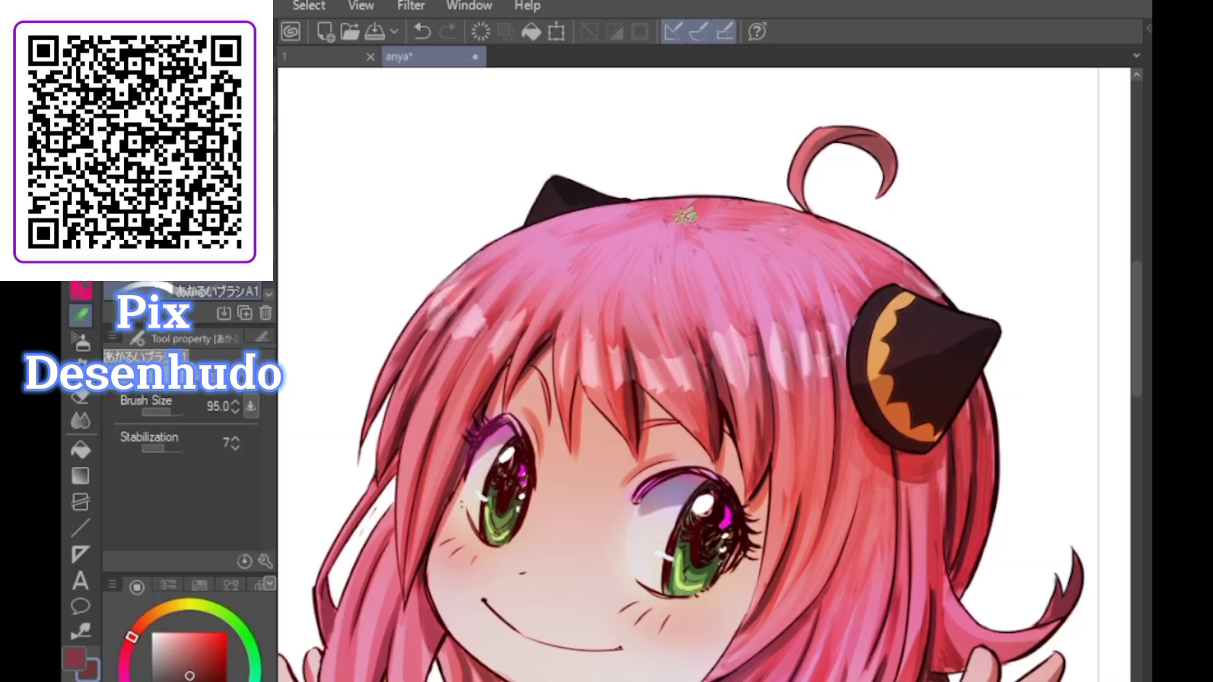
mouse_move(622, 224)
mouse_down()
mouse_move(501, 300)
mouse_move(487, 271)
mouse_up()
mouse_move(635, 226)
mouse_down()
mouse_move(503, 252)
mouse_move(538, 354)
mouse_up()
key(ctrl+z)
drag(605, 241, 531, 303)
drag(626, 261, 608, 338)
drag(626, 237, 575, 382)
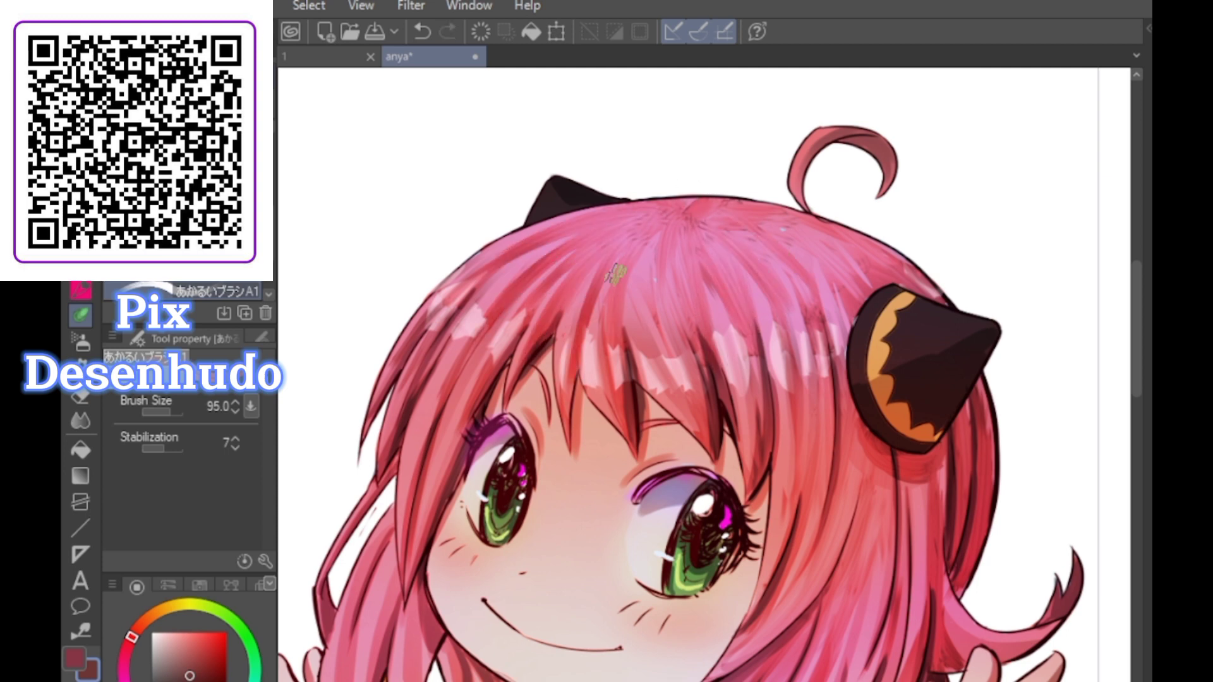
Paint long dark red strands from the crown down through the middle bangs and the hair beside the large cone
drag(603, 257, 576, 332)
drag(654, 234, 684, 398)
drag(664, 266, 692, 383)
drag(726, 316, 762, 411)
drag(726, 339, 761, 487)
drag(768, 284, 785, 435)
drag(767, 242, 818, 473)
drag(746, 233, 808, 297)
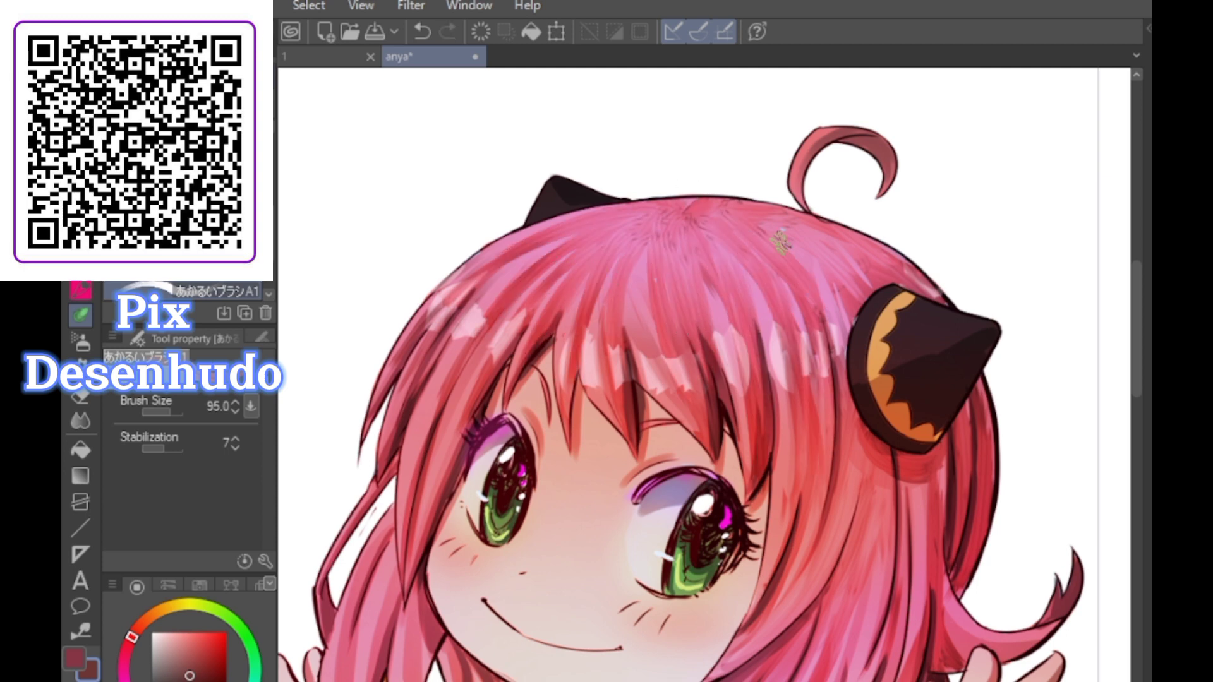
Paint dark red strands along the top of the head from the crown toward the large cone
drag(783, 239, 853, 302)
drag(793, 223, 877, 263)
scroll(948, 303, down, 2)
scroll(884, 325, up, 1)
drag(866, 207, 912, 275)
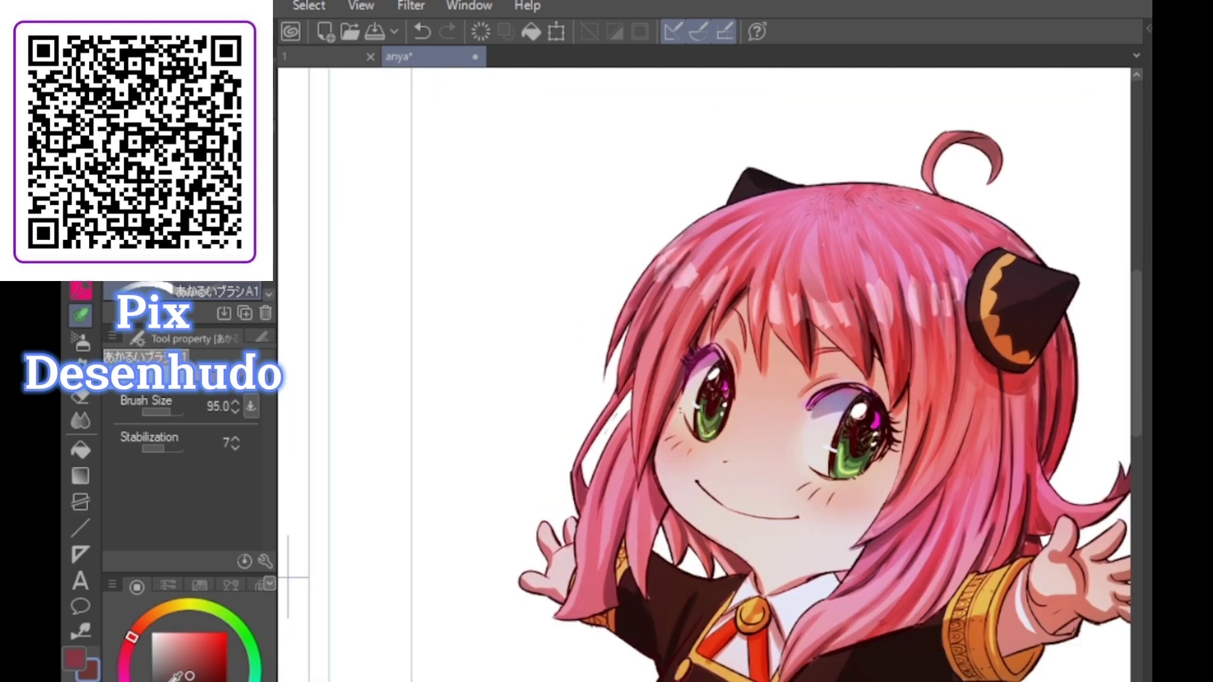
Rework the crown and define the pale highlight band across the bangs with short strokes at brush size 95.0
mouse_move(770, 201)
mouse_down()
mouse_move(804, 228)
mouse_move(966, 233)
mouse_move(976, 211)
mouse_up()
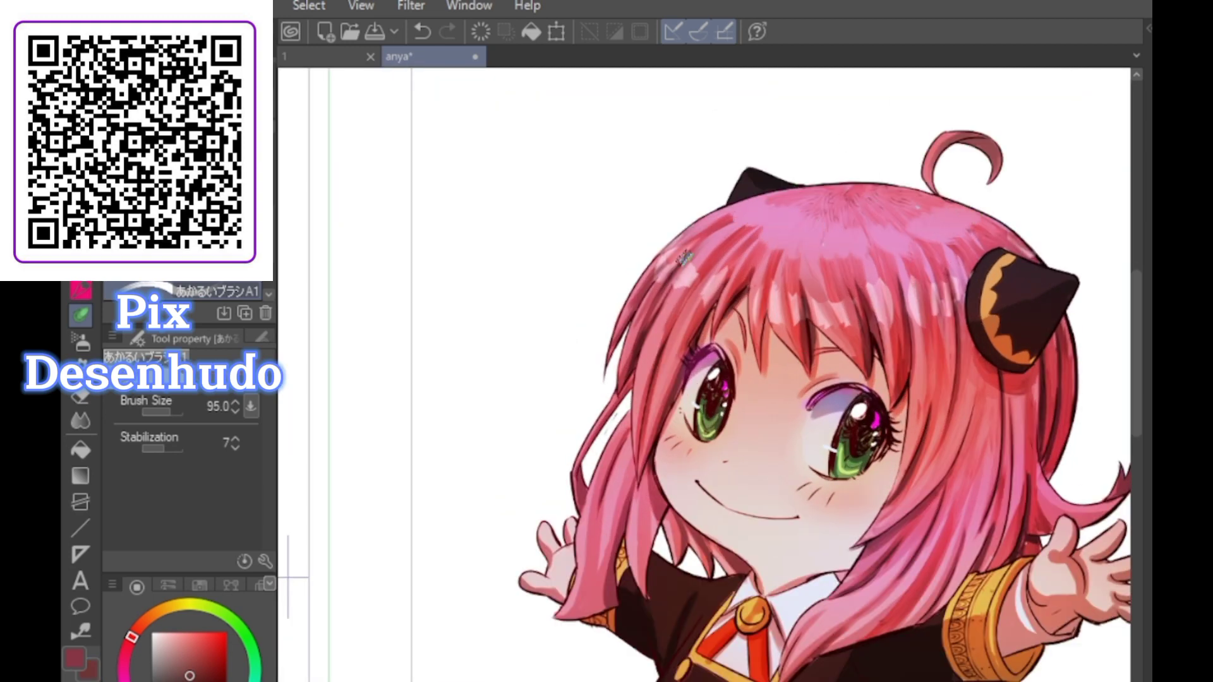
drag(683, 257, 746, 291)
mouse_move(814, 308)
mouse_down()
mouse_move(903, 303)
mouse_move(1011, 246)
mouse_up()
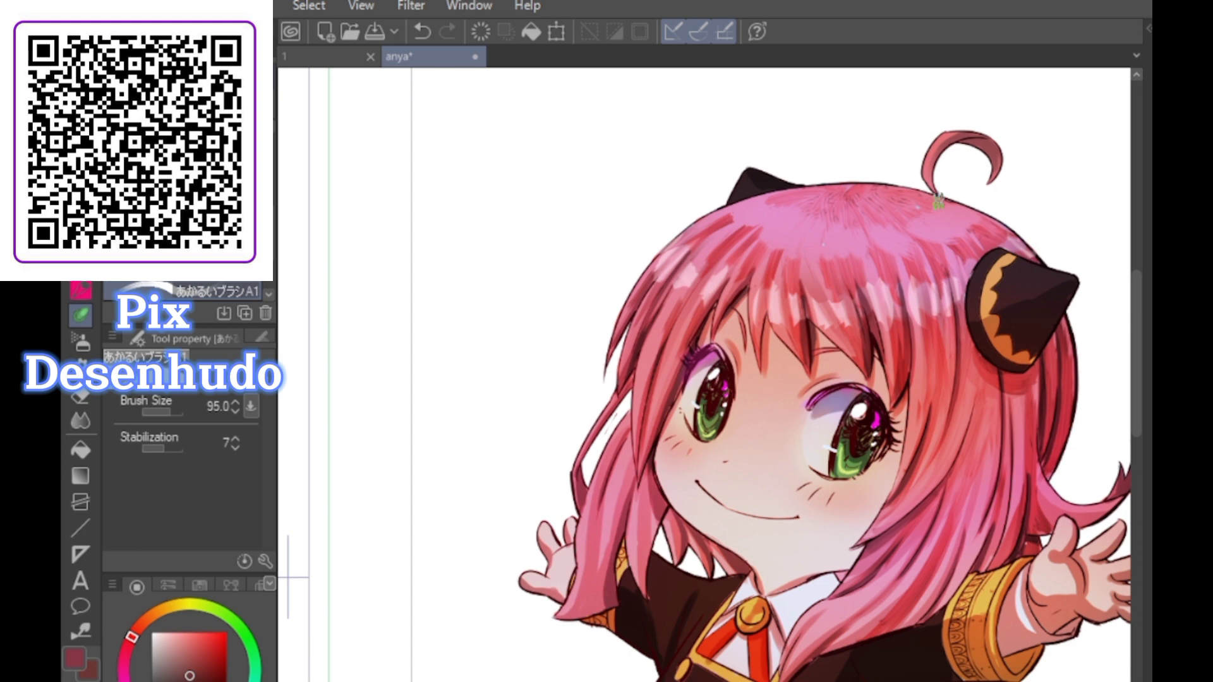
Paint dark red patches around the top of the crown between the two cones, undoing the last stroke
click(190, 675)
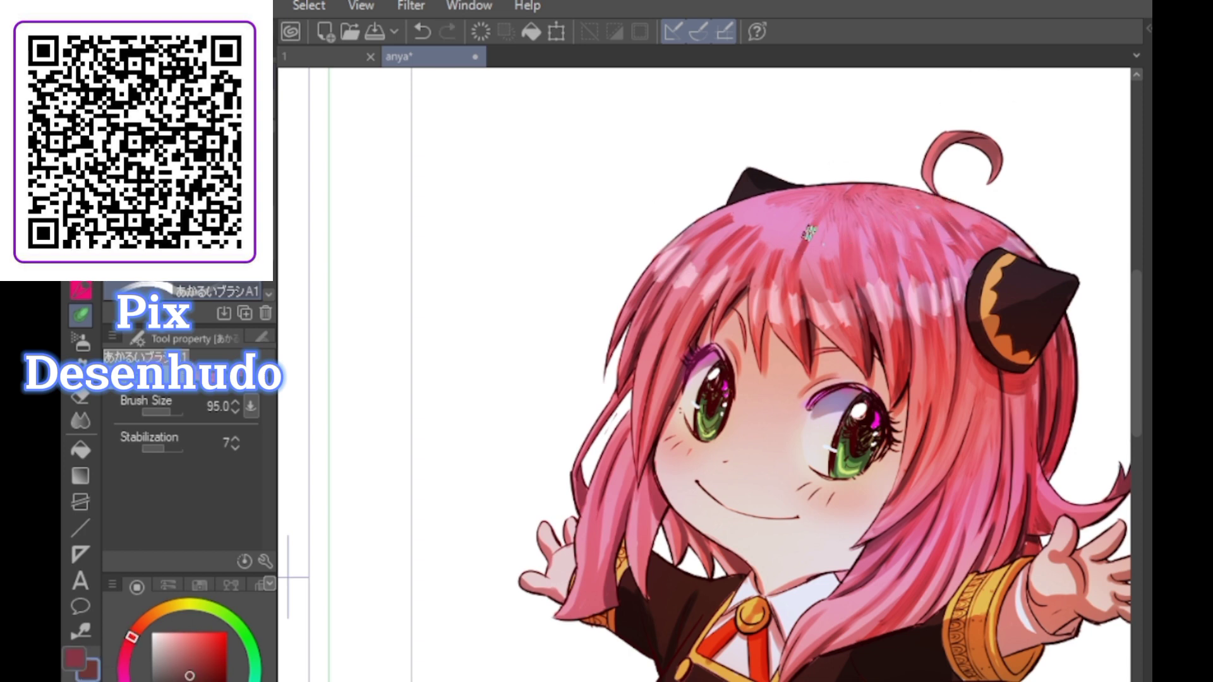
mouse_move(701, 230)
mouse_down()
mouse_move(805, 230)
mouse_move(809, 216)
mouse_move(818, 275)
mouse_move(833, 248)
mouse_move(735, 218)
mouse_move(799, 202)
mouse_move(830, 244)
mouse_move(979, 227)
mouse_up()
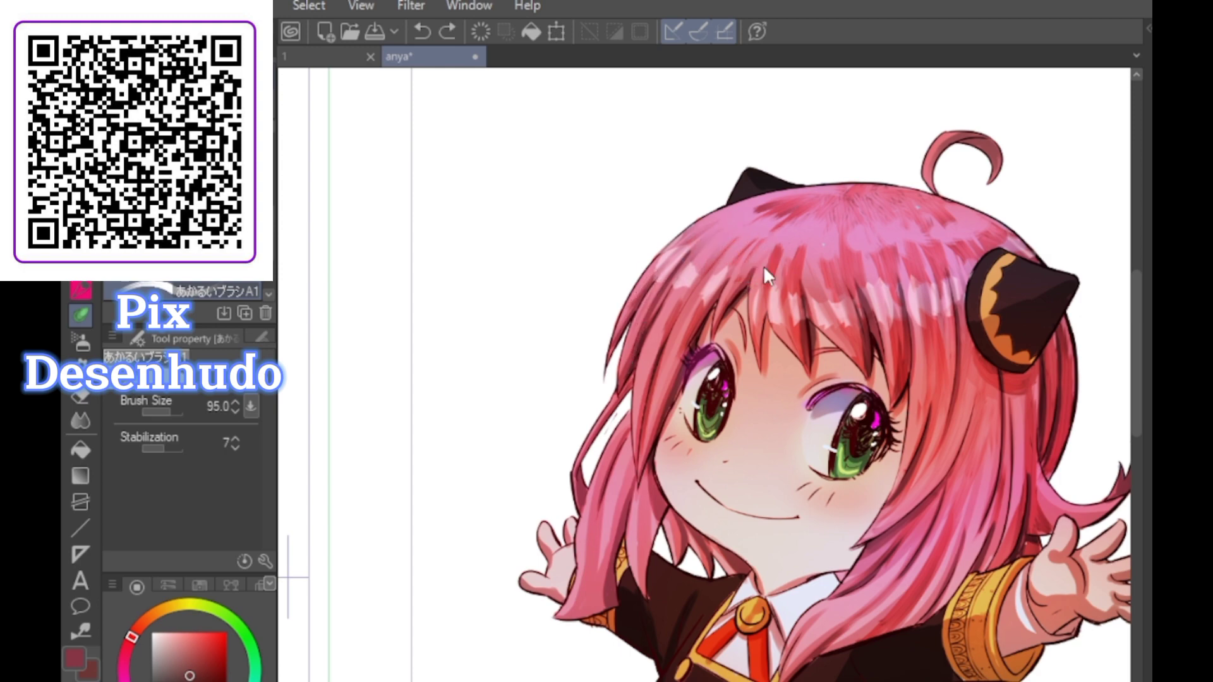
scroll(935, 196, down, 4)
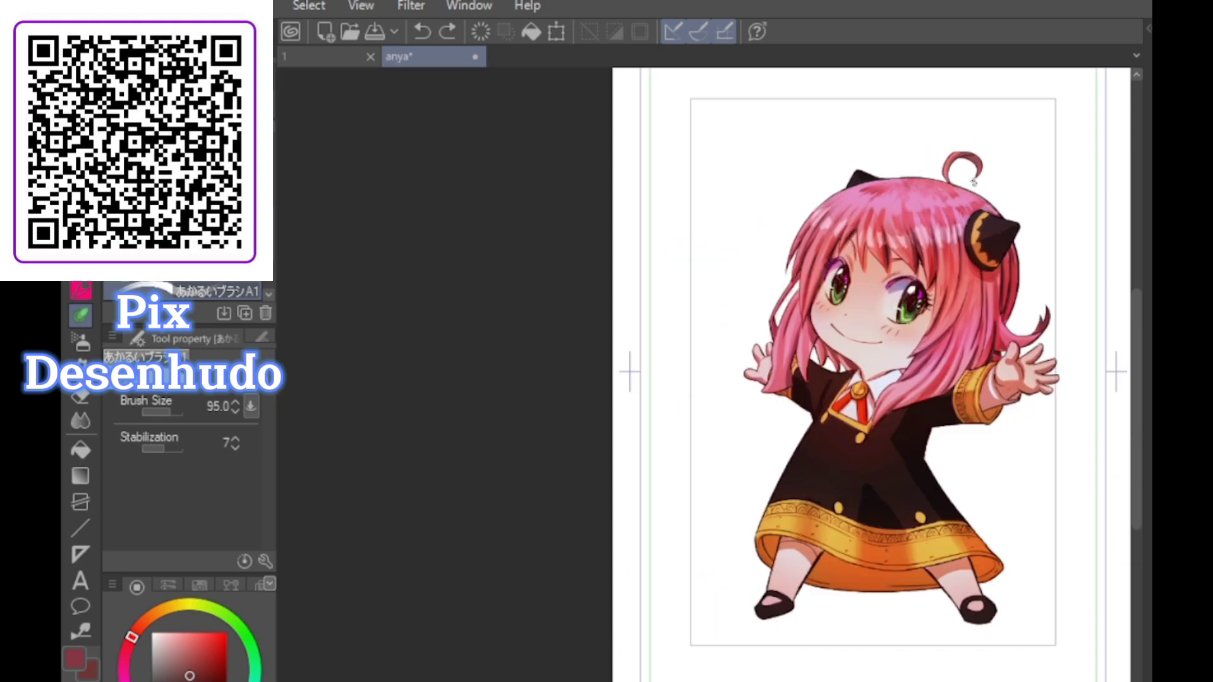
key(ctrl+z)
scroll(948, 208, up, 2)
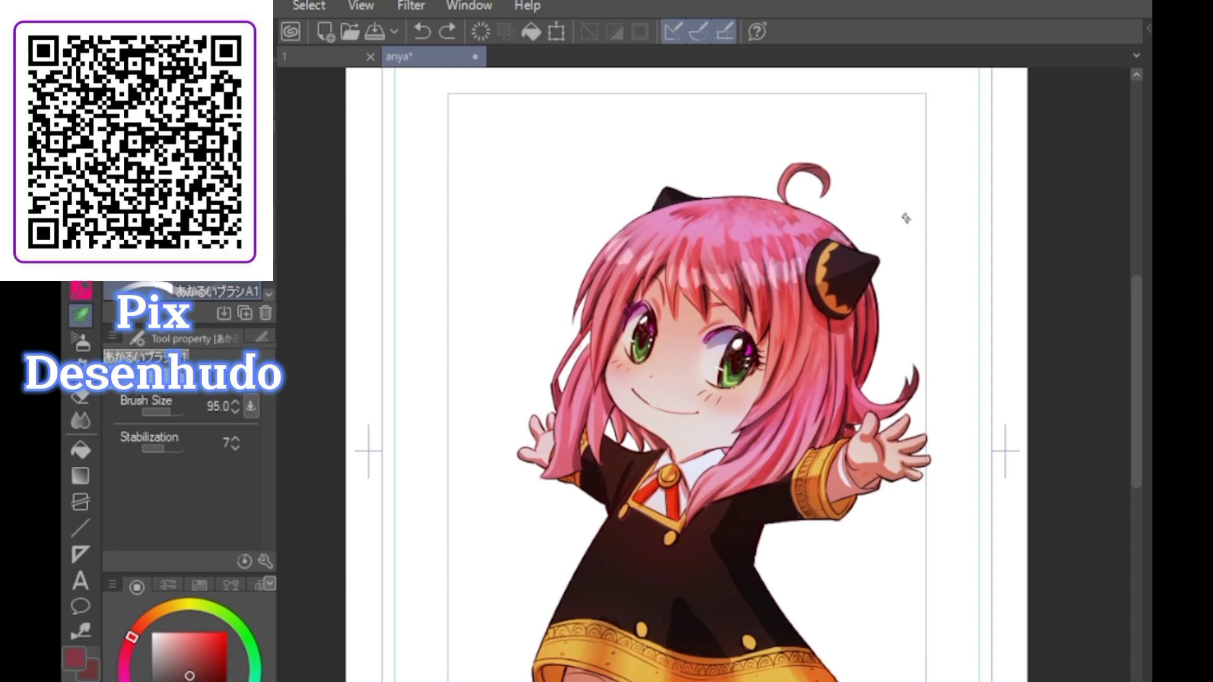
scroll(907, 218, up, 4)
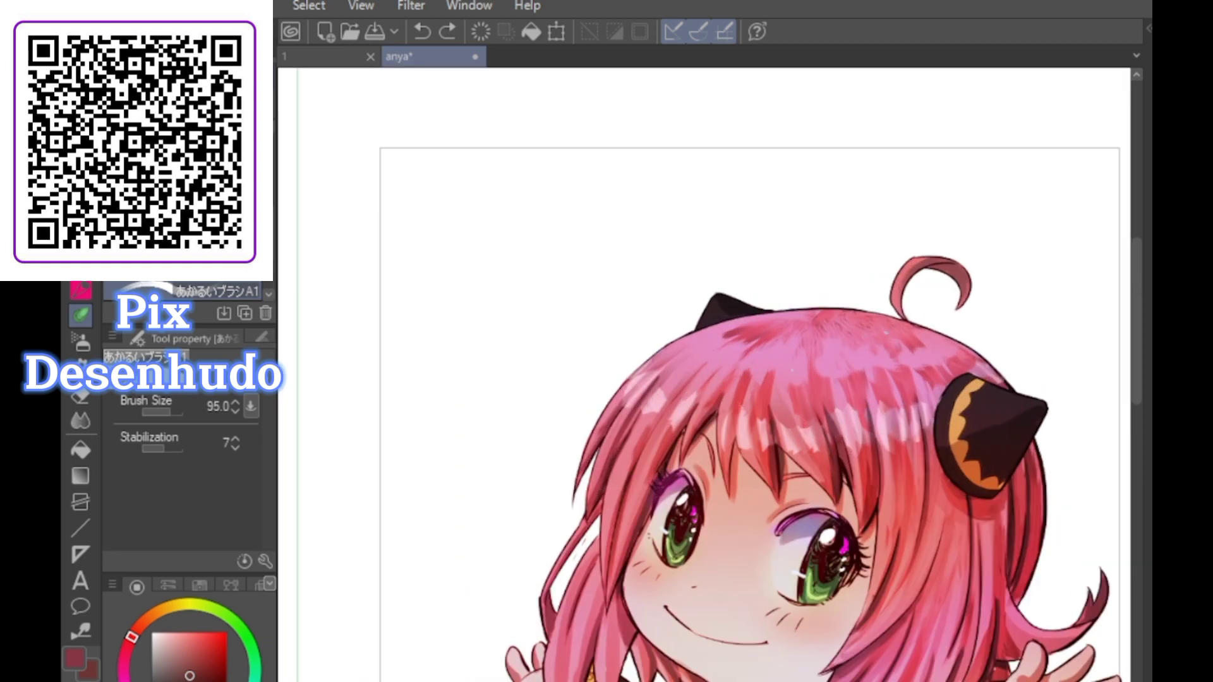
Sample the light pink of the hair highlight and paint bright highlights across the crown and down the small-cone side, undoing unwanted strokes
alt+click(654, 402)
drag(702, 347, 717, 362)
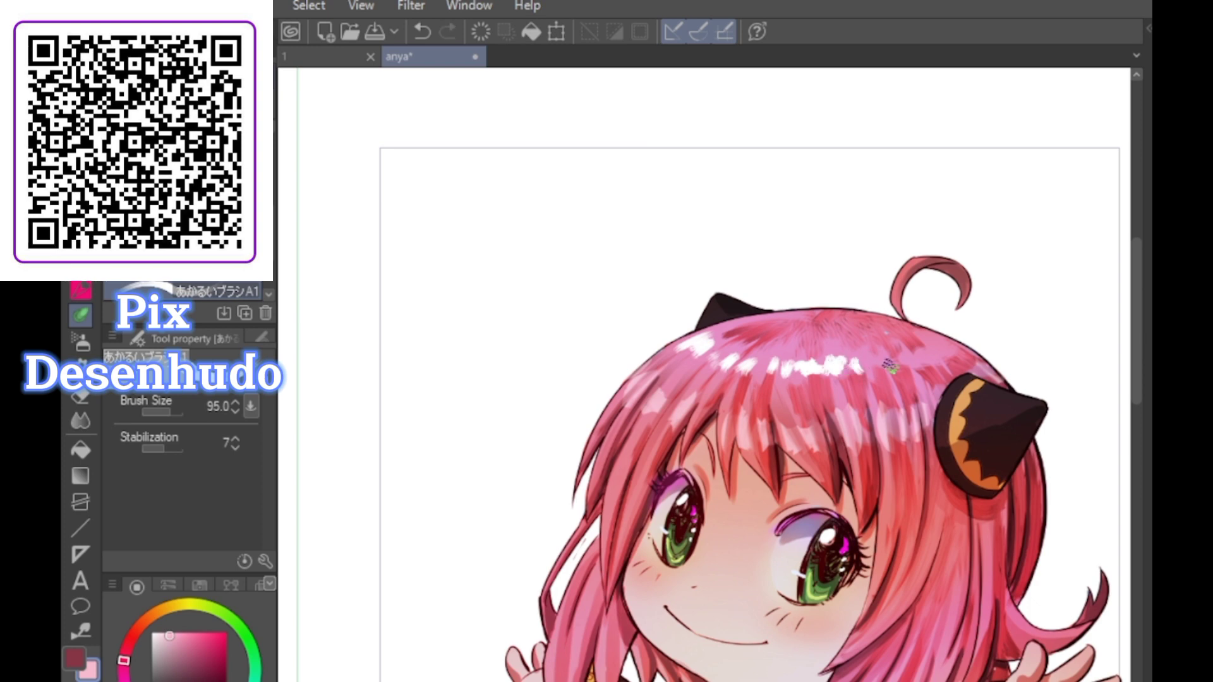
key(ctrl+z)
drag(708, 334, 588, 445)
key(ctrl+z)
drag(651, 360, 578, 486)
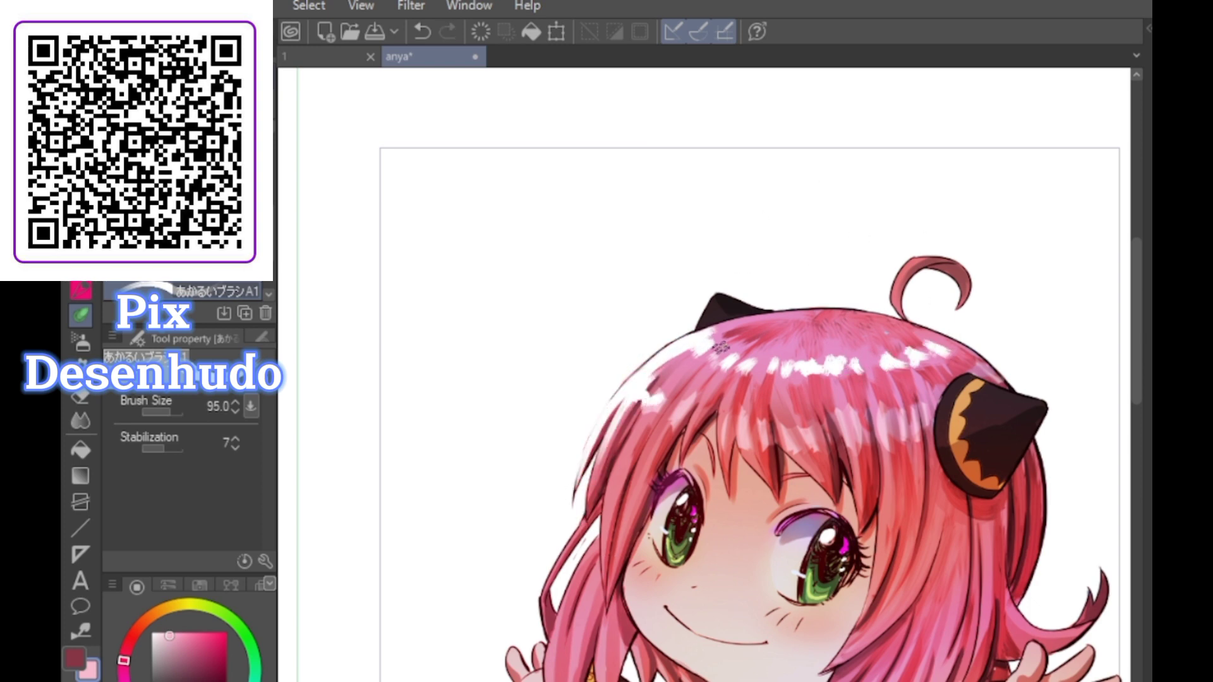
Brighten the highlight bands across the bangs and crown with soft strokes at brush size 95.0, undoing an unwanted stroke
mouse_move(798, 442)
mouse_down()
mouse_move(857, 445)
mouse_move(893, 418)
mouse_up()
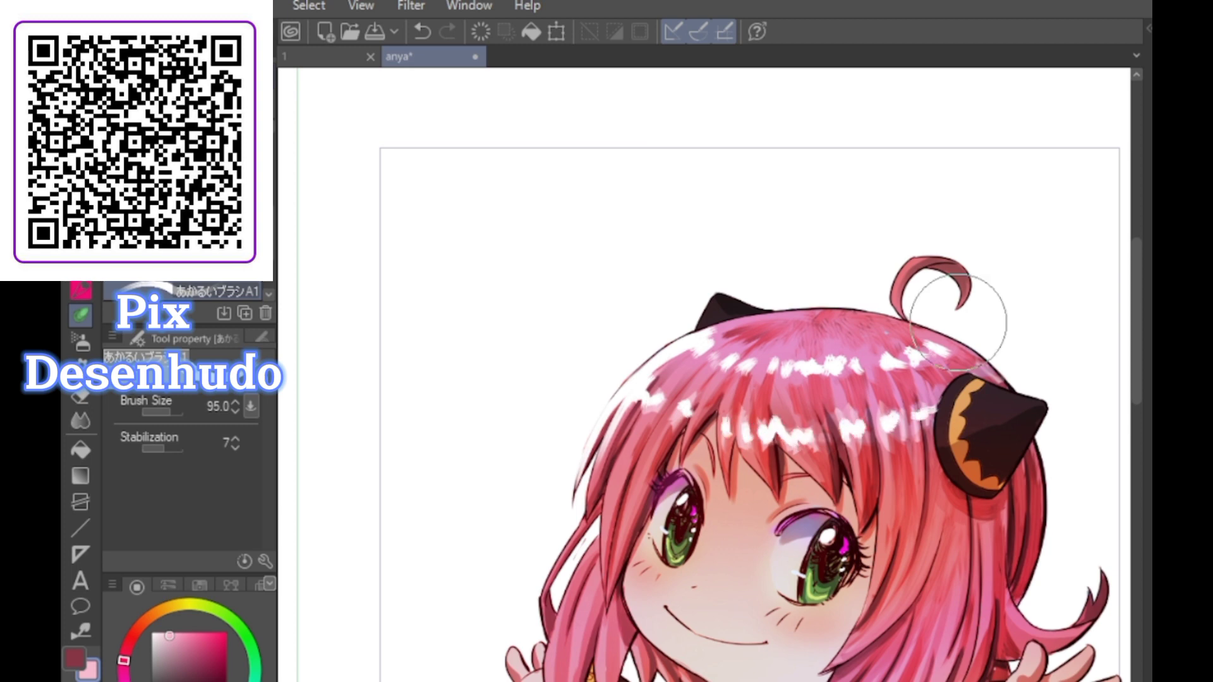
mouse_move(959, 322)
mouse_down()
mouse_move(900, 395)
mouse_move(867, 560)
mouse_up()
drag(756, 300, 667, 405)
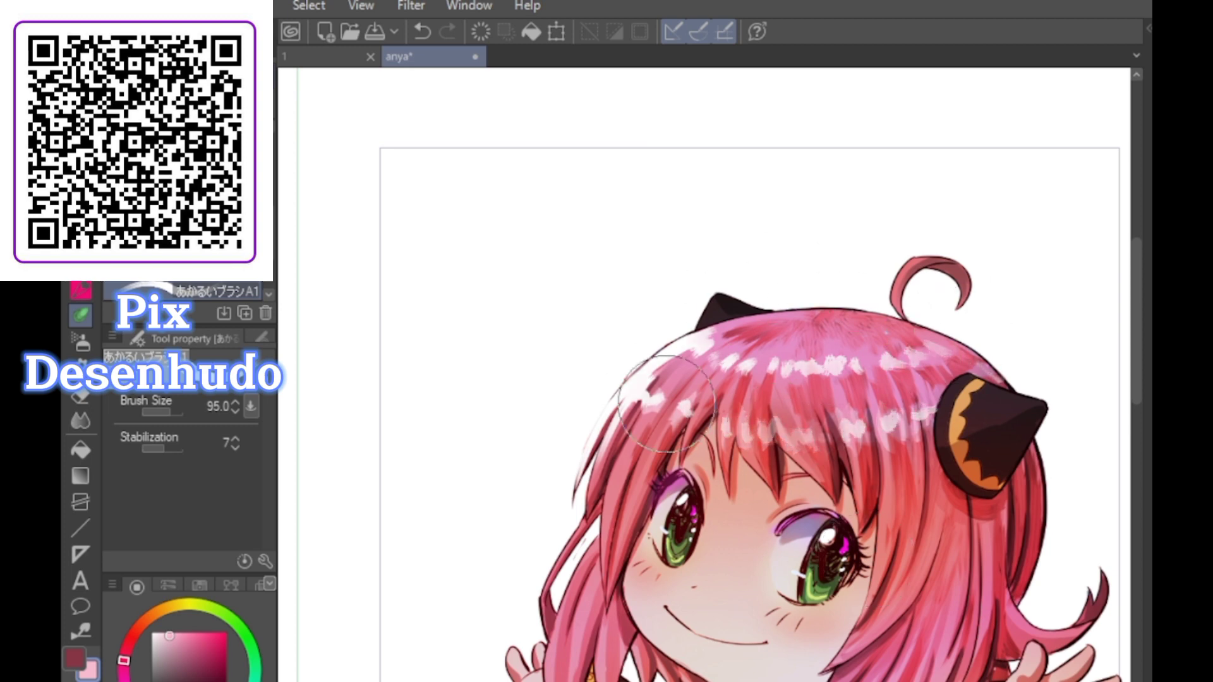
key(ctrl+z)
mouse_move(938, 405)
mouse_down()
mouse_move(889, 422)
mouse_move(922, 409)
mouse_up()
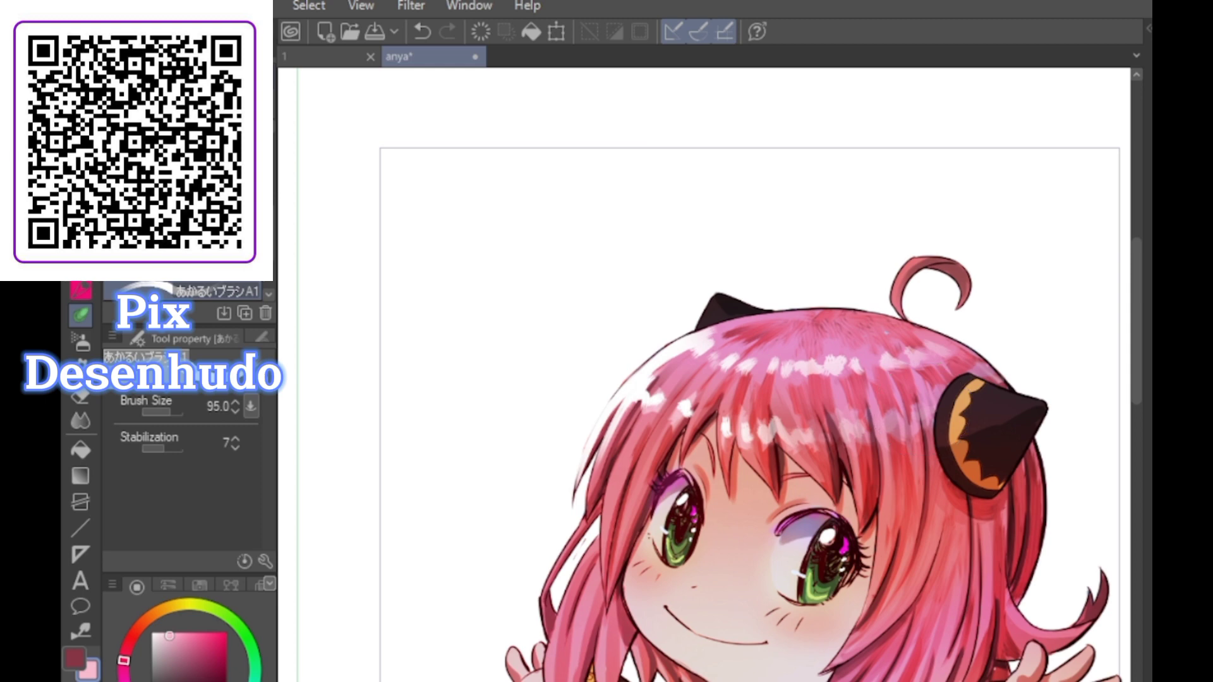
mouse_move(879, 357)
mouse_down()
mouse_move(815, 404)
mouse_move(948, 361)
mouse_up()
drag(828, 328, 746, 341)
Paint muted dark strands down the bangs beside the large cone and radiating over the crown at brush size 157.8, undoing an unwanted stroke
key(b)
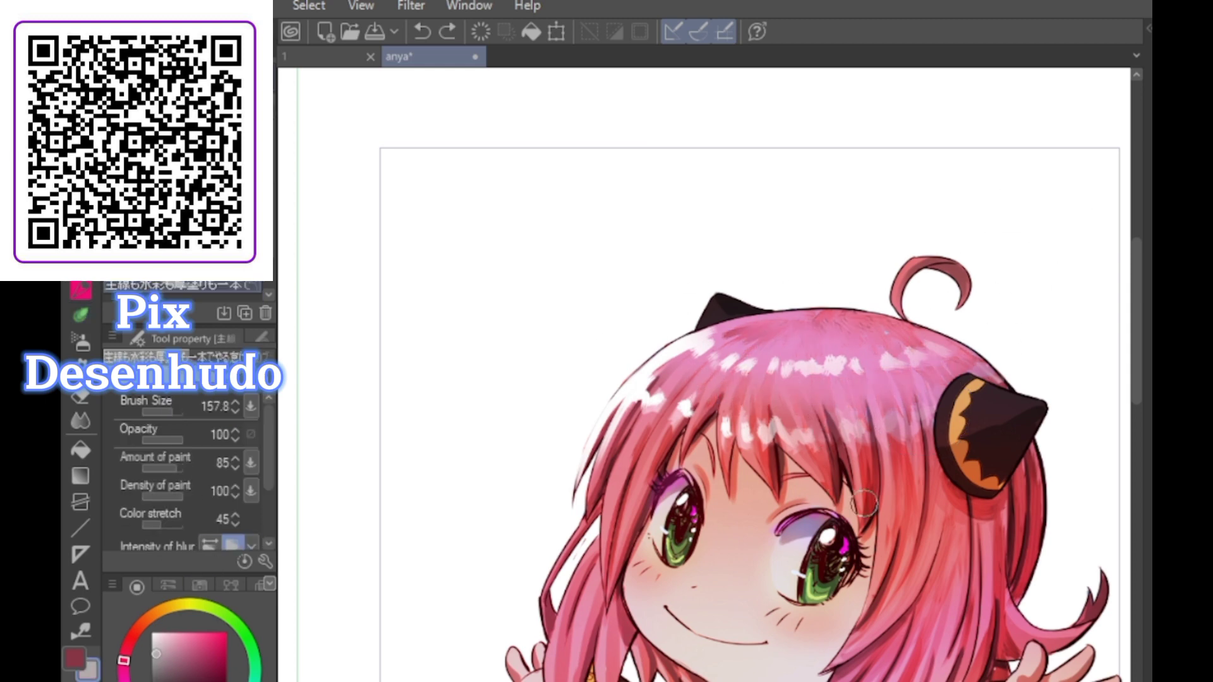
drag(850, 373, 870, 445)
drag(900, 372, 932, 449)
drag(861, 378, 870, 458)
mouse_move(886, 370)
mouse_down()
mouse_move(897, 482)
mouse_move(916, 476)
mouse_up()
drag(920, 371, 934, 427)
drag(799, 383, 828, 473)
key(ctrl+z)
mouse_move(807, 329)
mouse_down()
mouse_move(731, 357)
mouse_move(748, 335)
mouse_move(764, 345)
mouse_move(779, 321)
mouse_move(720, 351)
mouse_up()
mouse_move(790, 330)
mouse_down()
mouse_move(730, 351)
mouse_move(779, 368)
mouse_up()
drag(832, 340, 843, 381)
mouse_move(848, 331)
mouse_down()
mouse_move(880, 373)
mouse_move(925, 346)
mouse_up()
drag(827, 314, 855, 318)
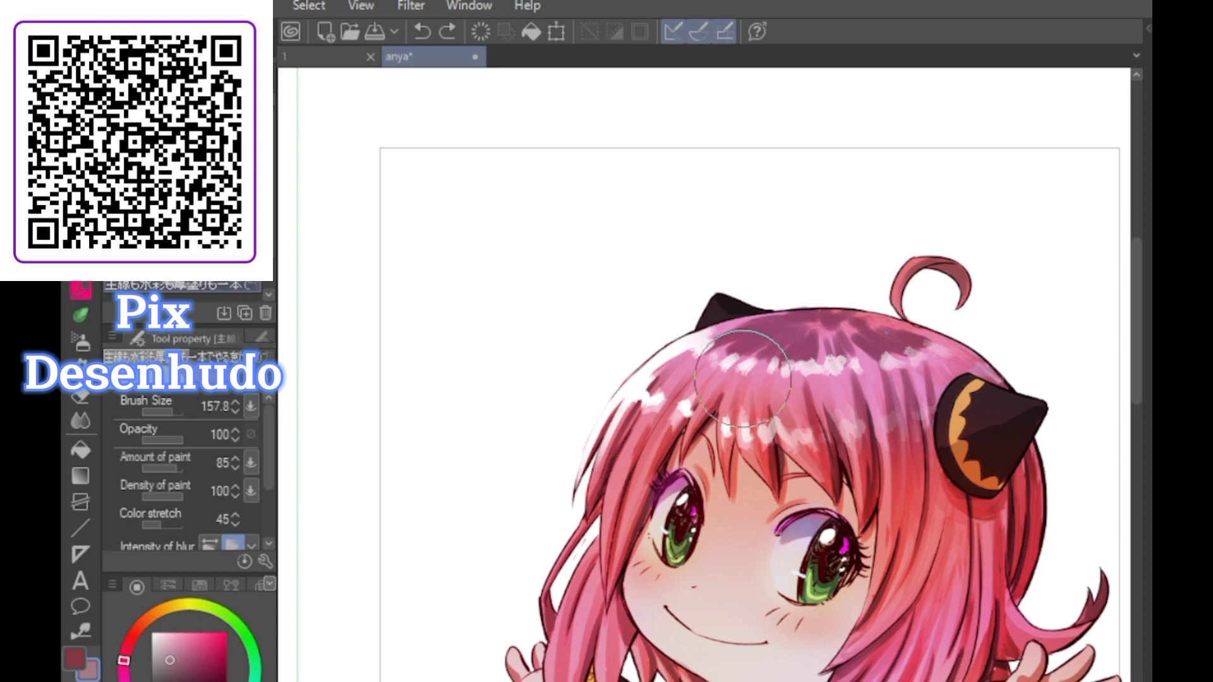
Trim the dark strands along the top of the crown with the Hard eraser at size 168.2, and undo the last stroke
scroll(855, 329, down, 4)
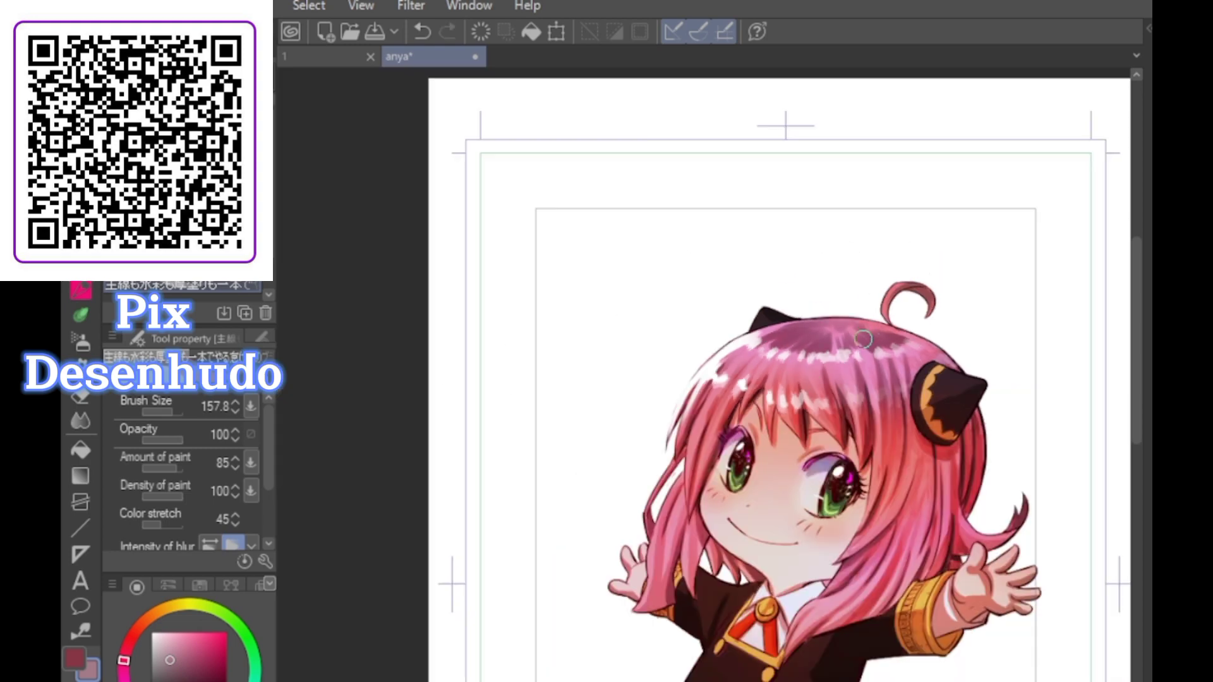
scroll(954, 344, up, 5)
click(82, 398)
key(e)
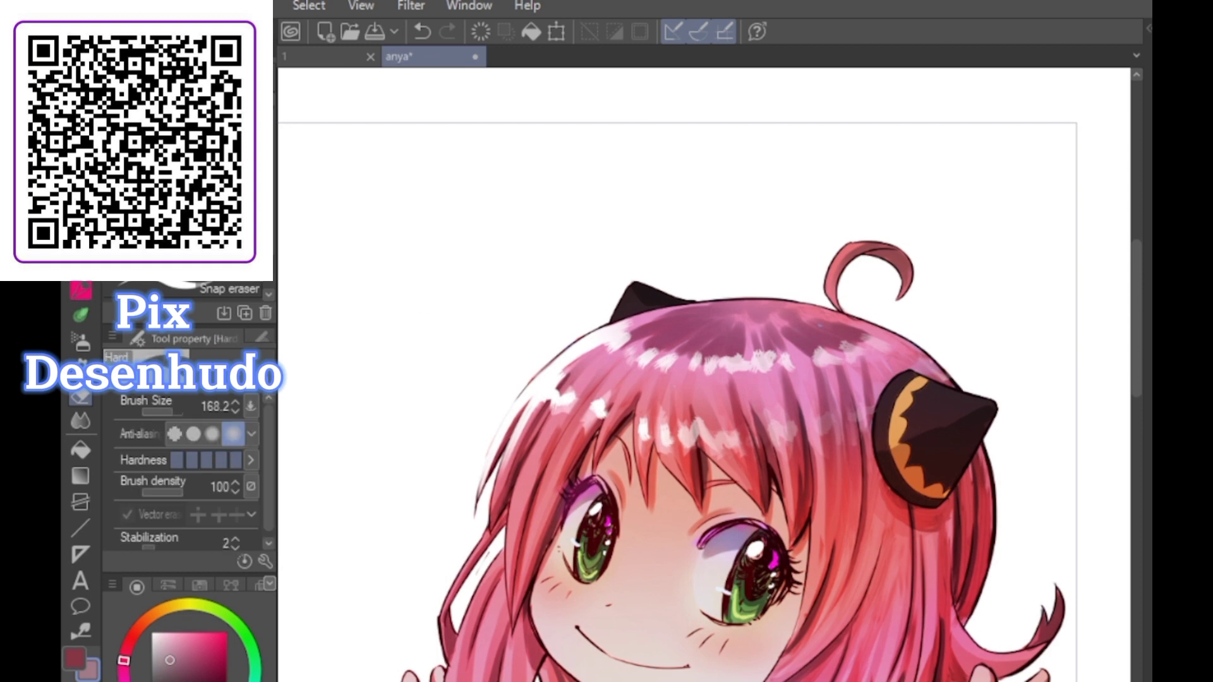
drag(671, 343, 728, 307)
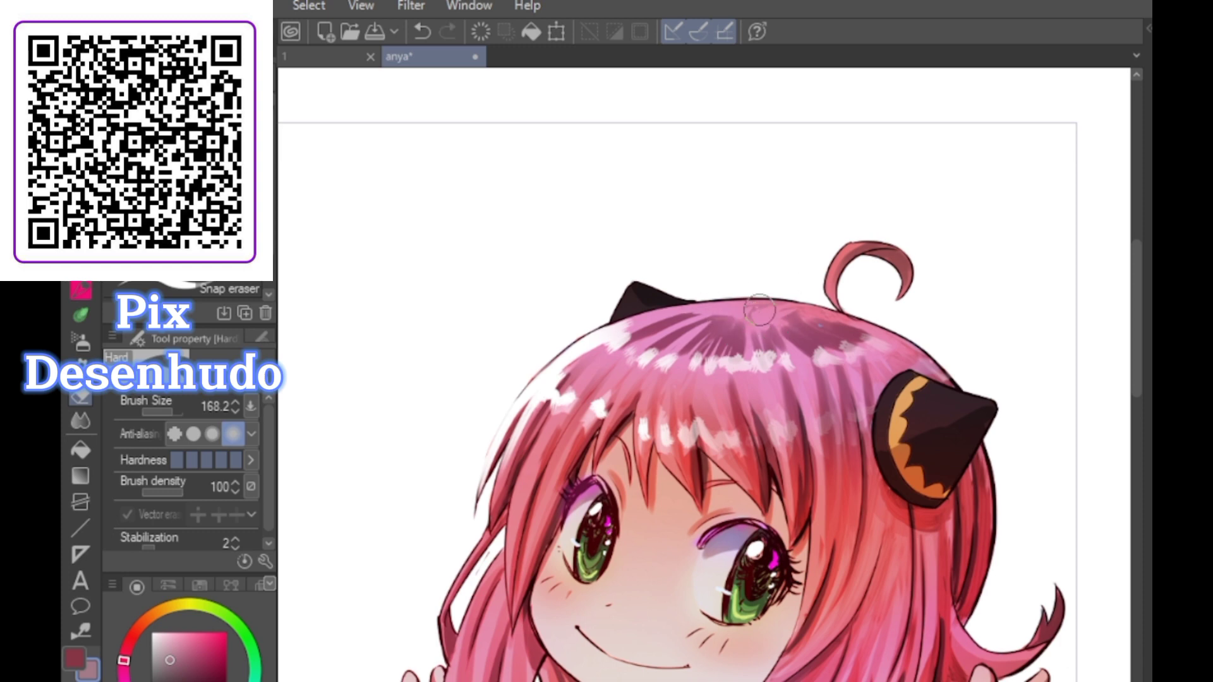
key(b)
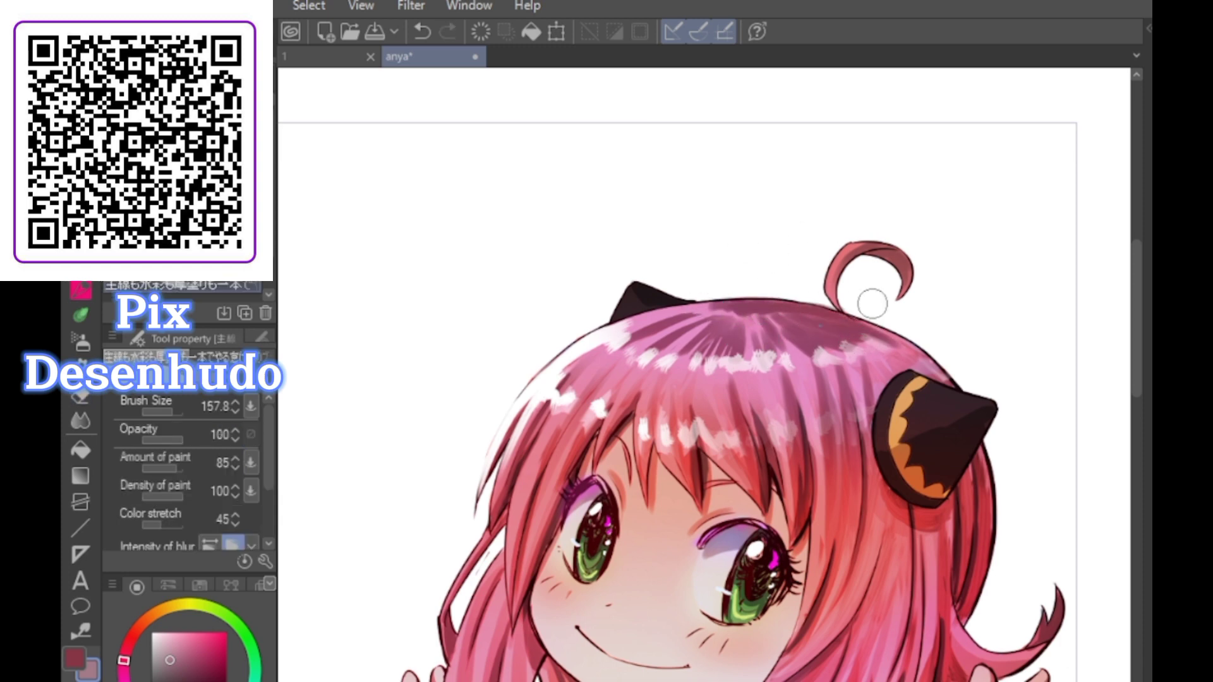
key(ctrl+z)
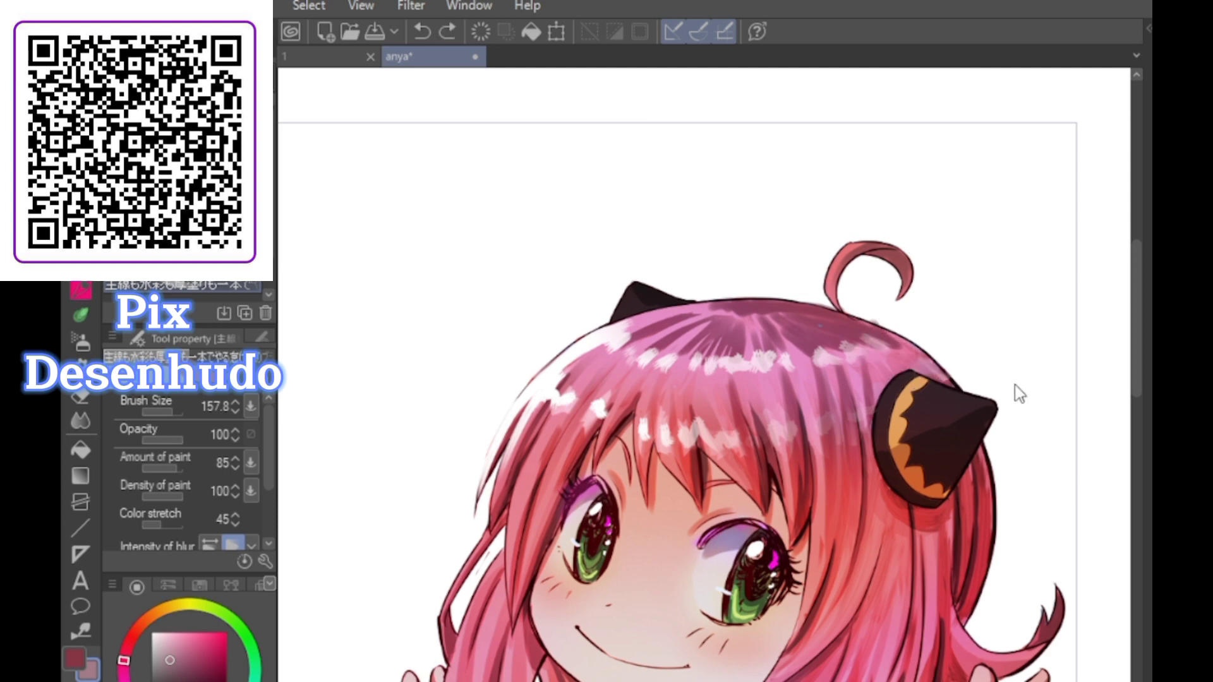
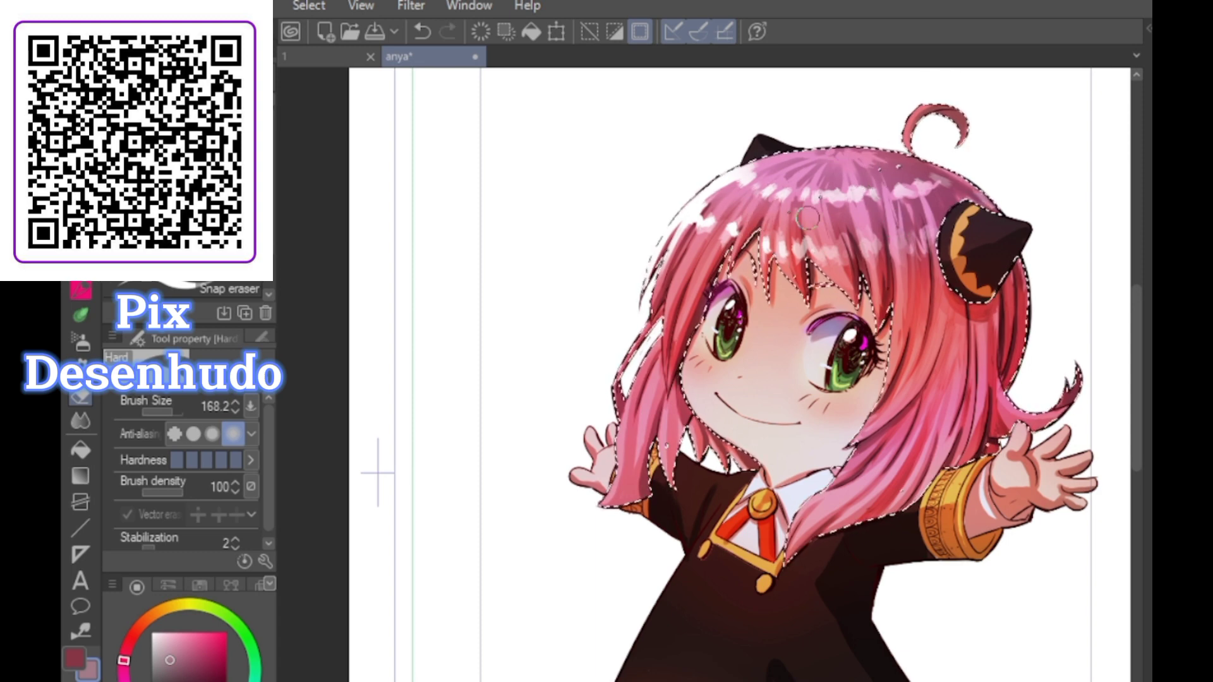
Undo the last erasing, pick a darker muted tone, and paint shadow strands down both side locks within the hair selection at size 157.8
key(ctrl+z)
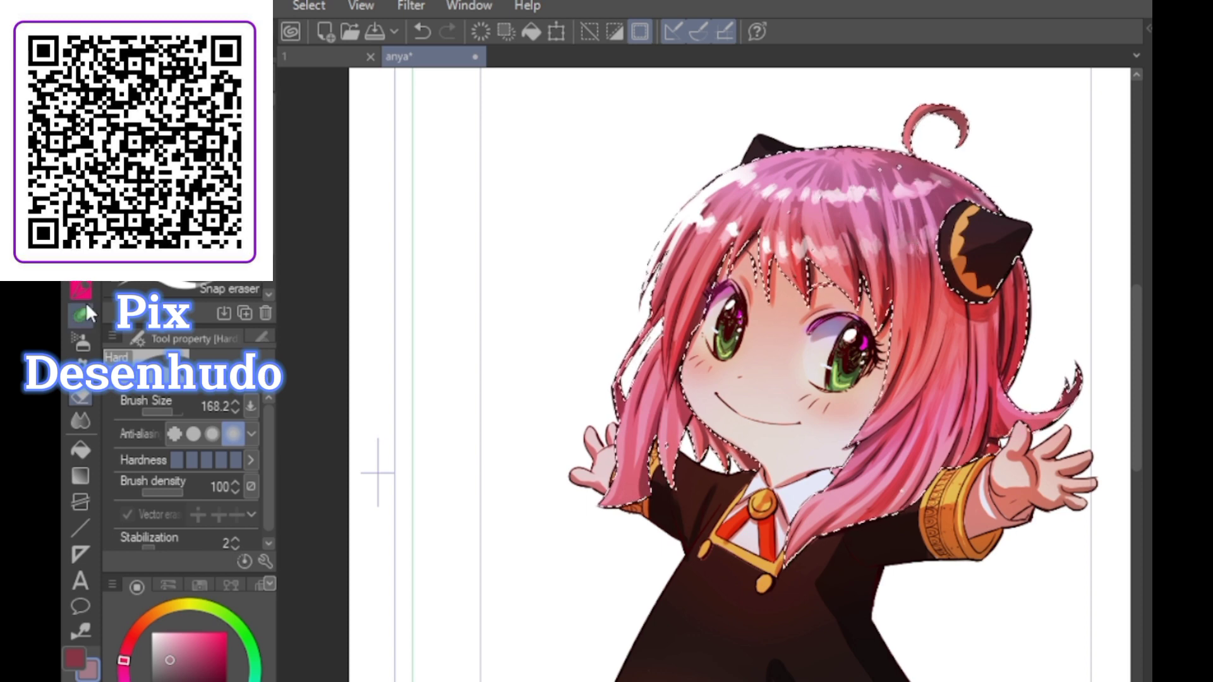
key(b)
click(163, 675)
drag(924, 372, 839, 465)
drag(905, 414, 853, 468)
mouse_move(917, 386)
mouse_down()
mouse_move(933, 412)
mouse_move(911, 484)
mouse_move(943, 453)
mouse_move(826, 460)
mouse_move(846, 522)
mouse_move(819, 520)
mouse_up()
drag(872, 404, 837, 487)
drag(983, 354, 963, 464)
drag(1011, 382, 995, 436)
mouse_move(657, 354)
mouse_down()
mouse_move(625, 429)
mouse_move(622, 490)
mouse_up()
drag(671, 372, 685, 399)
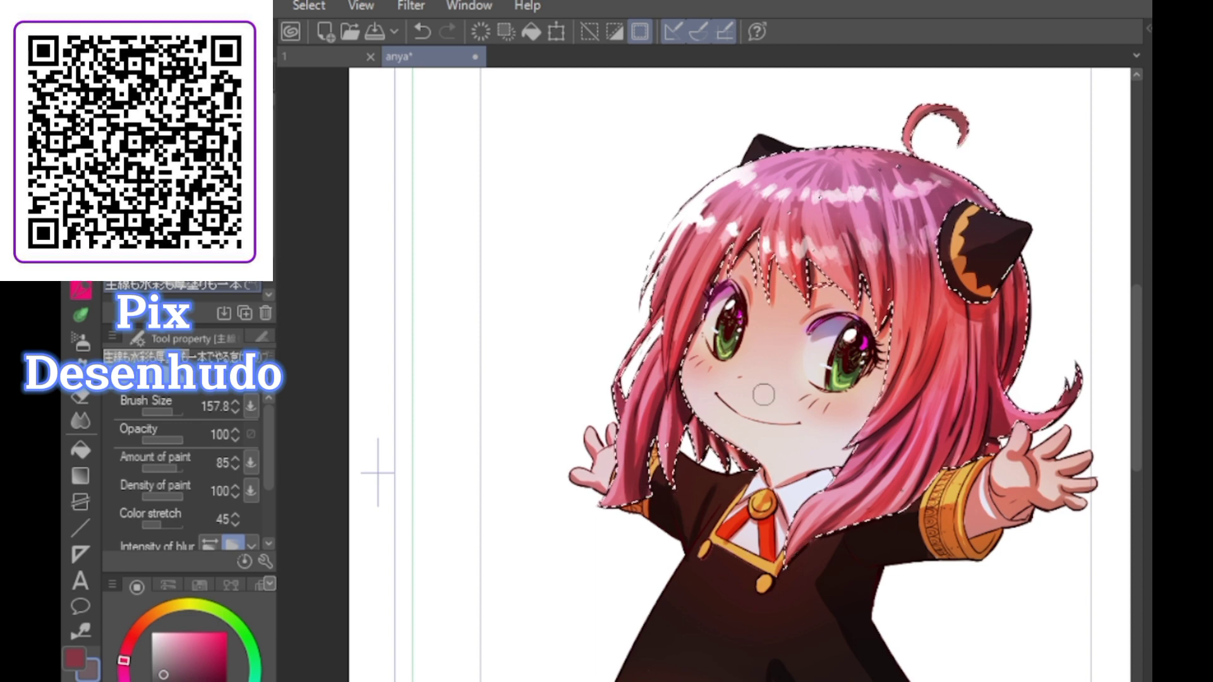
Soften the shadow strands on the side lock below the large cone with the Soft eraser at size 435.8, and deselect the hair
key(e)
drag(946, 411, 910, 412)
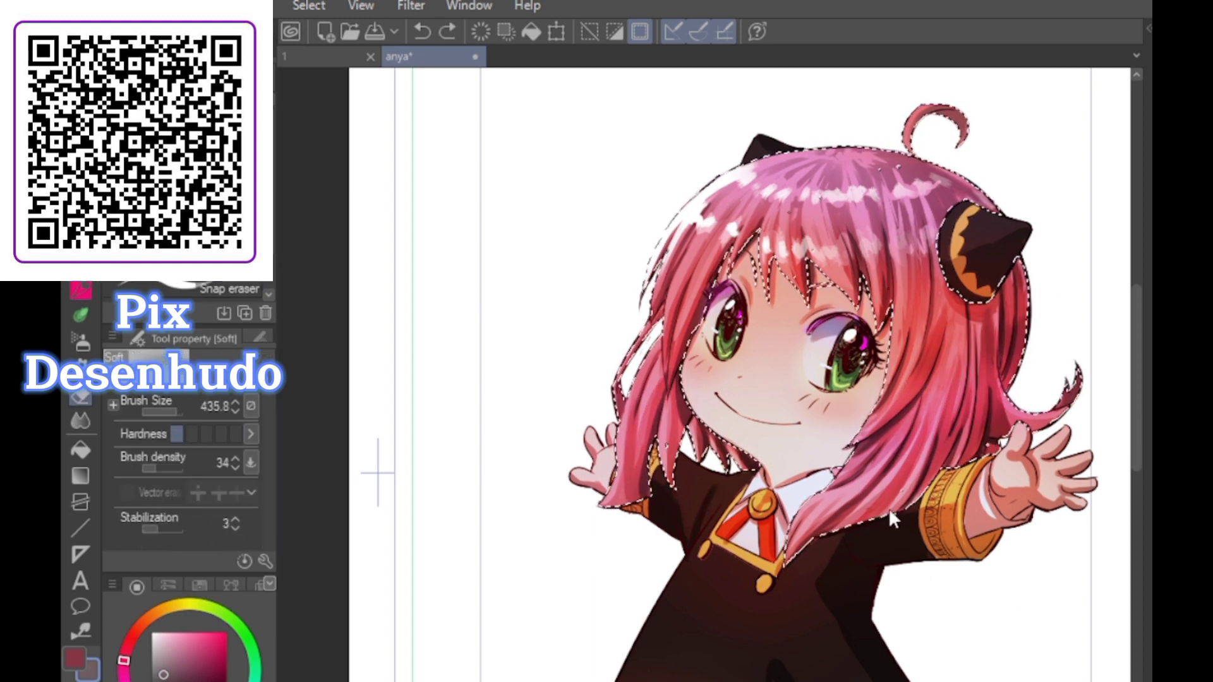
drag(1002, 382, 891, 490)
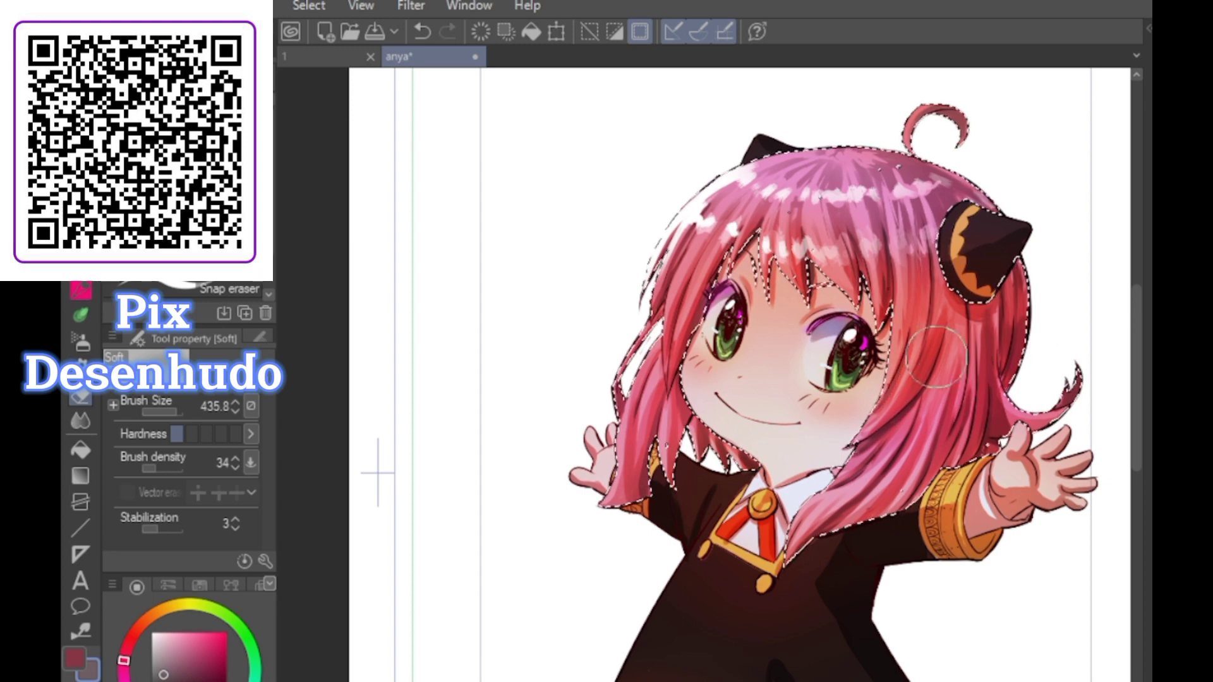
scroll(875, 410, down, 2)
scroll(850, 288, up, 1)
key(ctrl+d)
scroll(681, 393, up, 2)
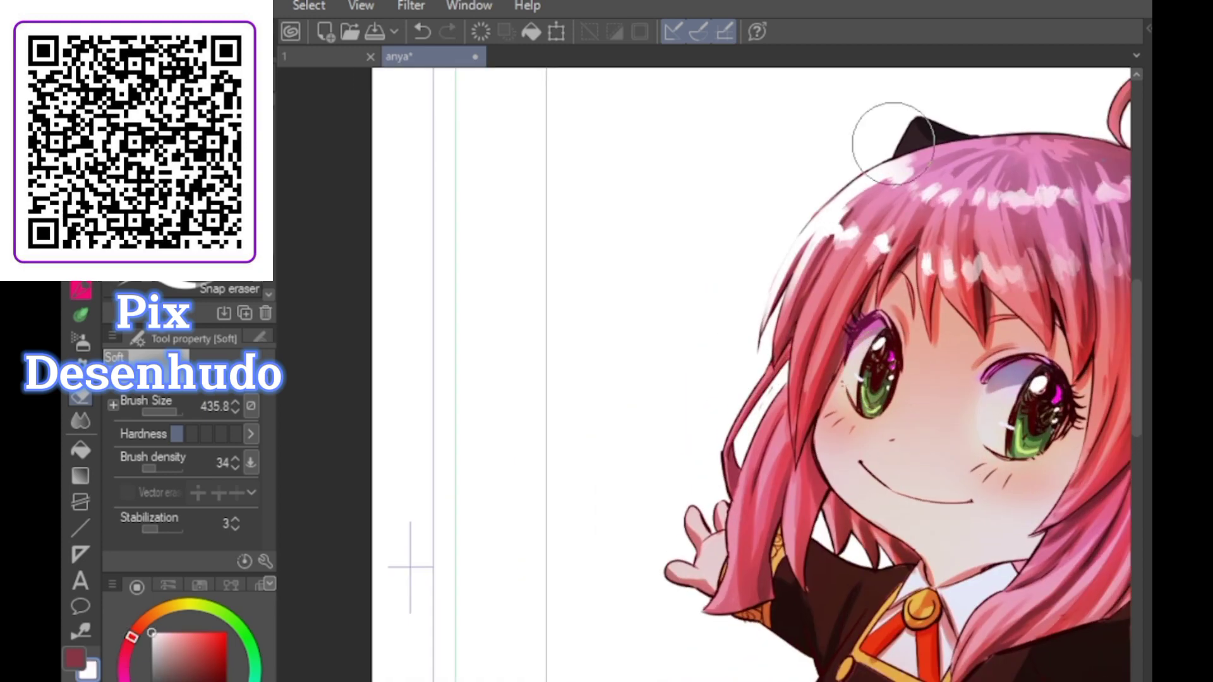
Restore the hair selection and paint thin white highlights down the bangs on the small-cone side at brush size 40.0, undoing unwanted strokes
click(81, 316)
key(ctrl+shift+d)
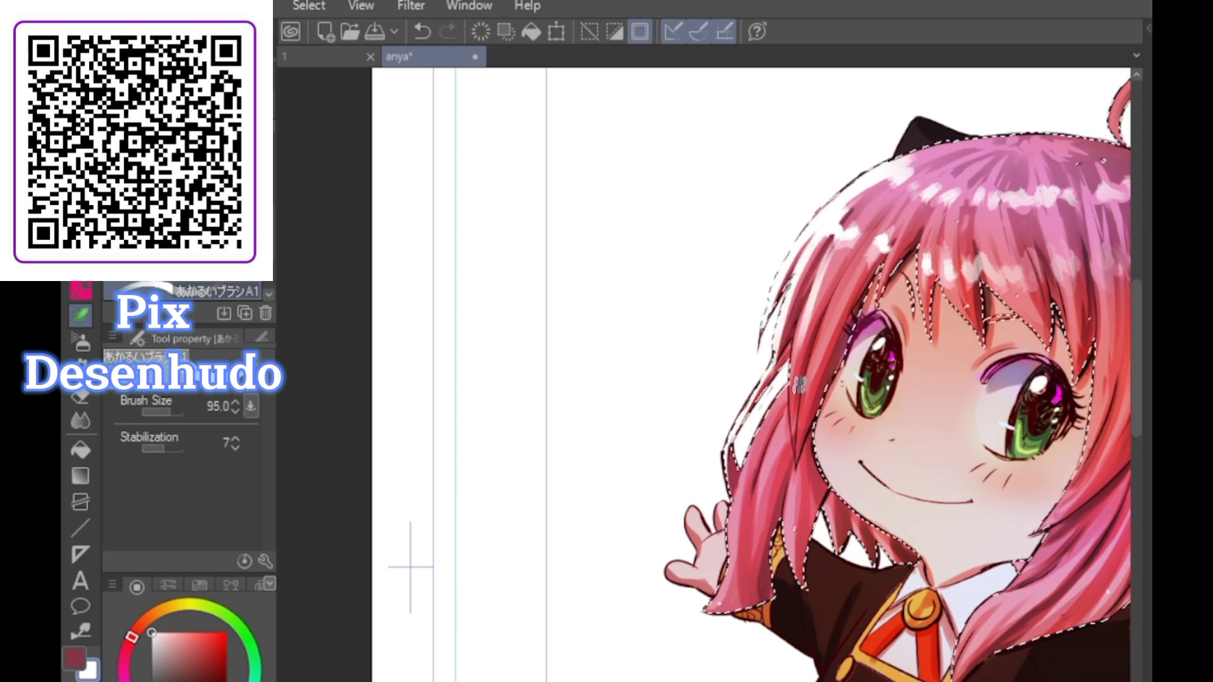
key(ctrl+z)
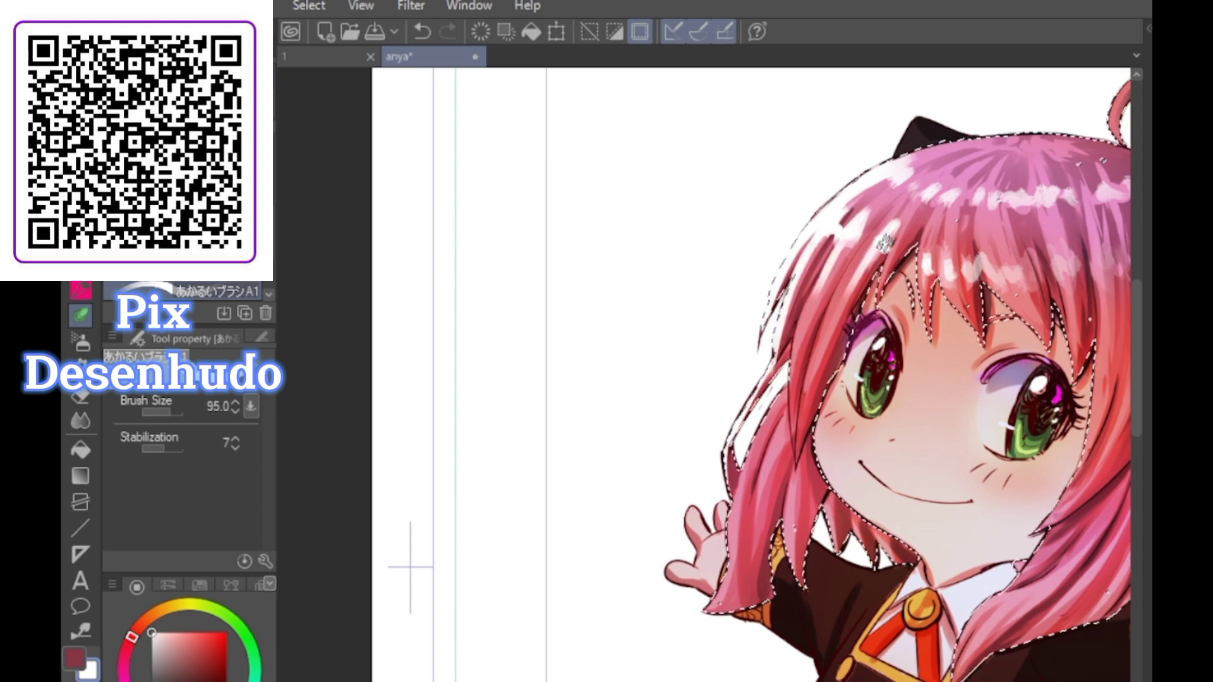
drag(169, 412, 166, 412)
key(bracketright)
mouse_move(896, 220)
mouse_down()
mouse_move(853, 281)
mouse_move(880, 269)
mouse_up()
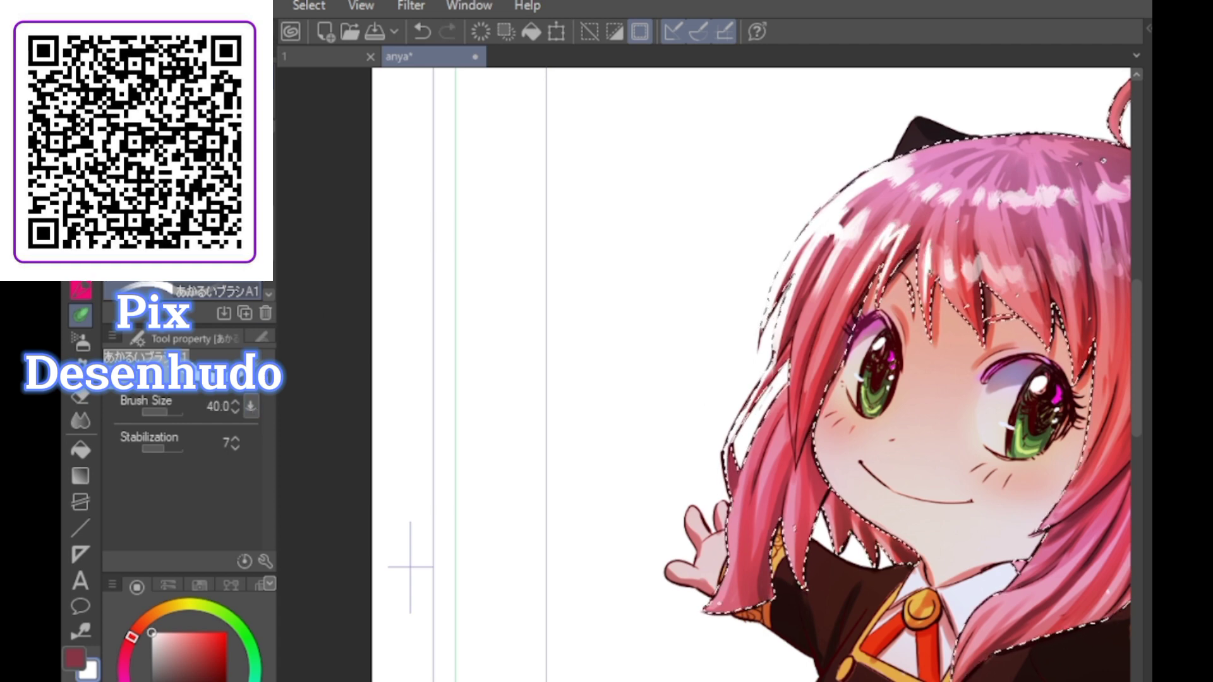
drag(955, 260, 948, 284)
mouse_move(910, 234)
mouse_down()
mouse_move(895, 278)
mouse_move(964, 250)
mouse_move(878, 278)
mouse_move(914, 322)
mouse_up()
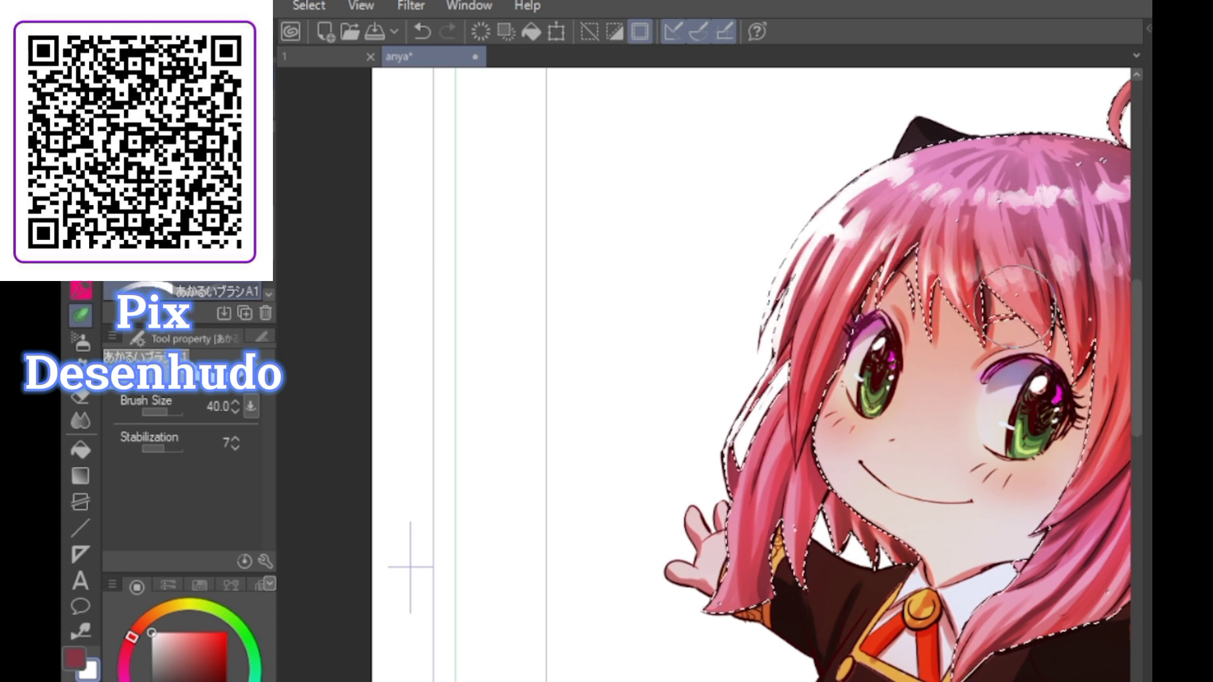
key(ctrl+z)
Paint white rim highlights along the outer edge of the side lock below the small cone, and deselect the hair
drag(749, 457, 731, 562)
mouse_move(786, 379)
mouse_down()
mouse_move(745, 466)
mouse_move(736, 552)
mouse_up()
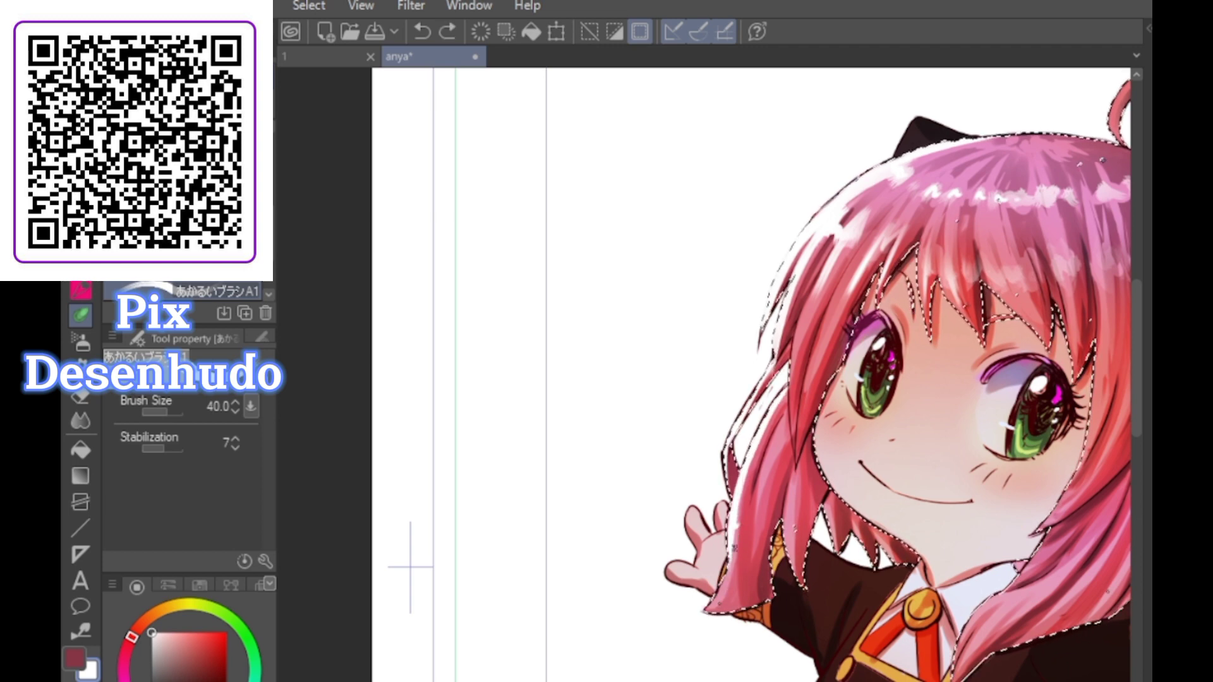
drag(745, 482, 739, 555)
key(ctrl+d)
Check the highlighted hair against the whole figure and save the drawing
scroll(733, 551, down, 5)
scroll(948, 174, up, 3)
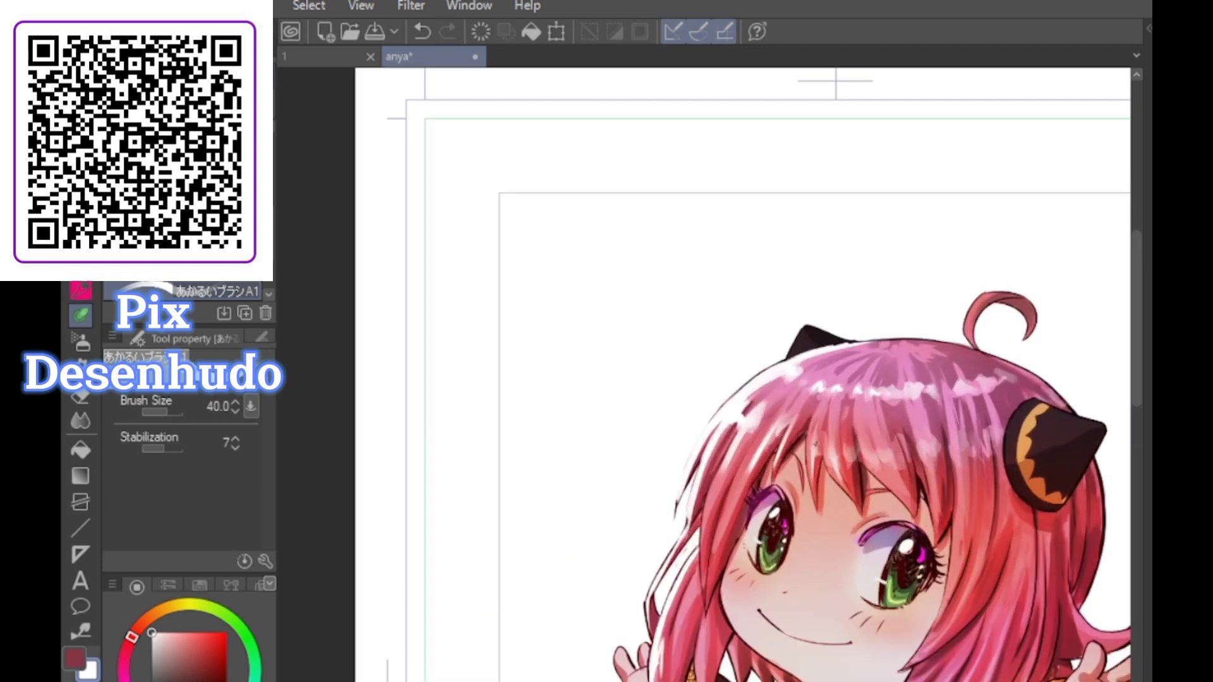
scroll(790, 440, down, 6)
scroll(915, 280, up, 3)
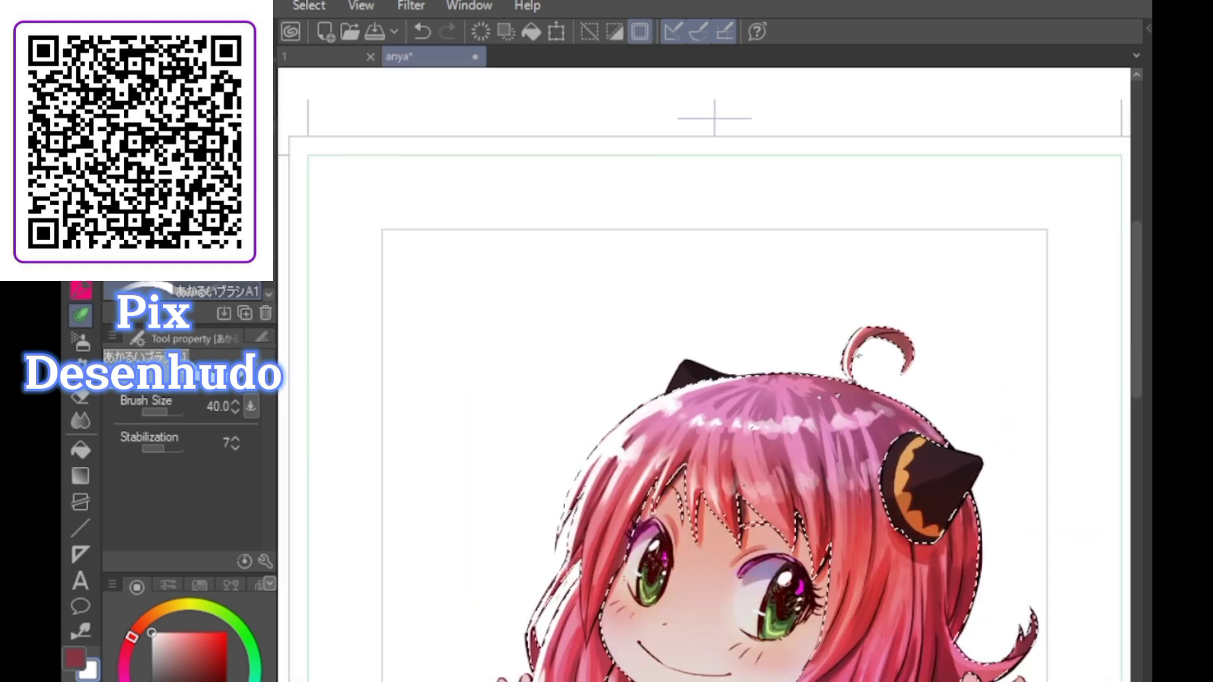
scroll(916, 280, down, 6)
scroll(853, 399, up, 4)
scroll(859, 385, down, 3)
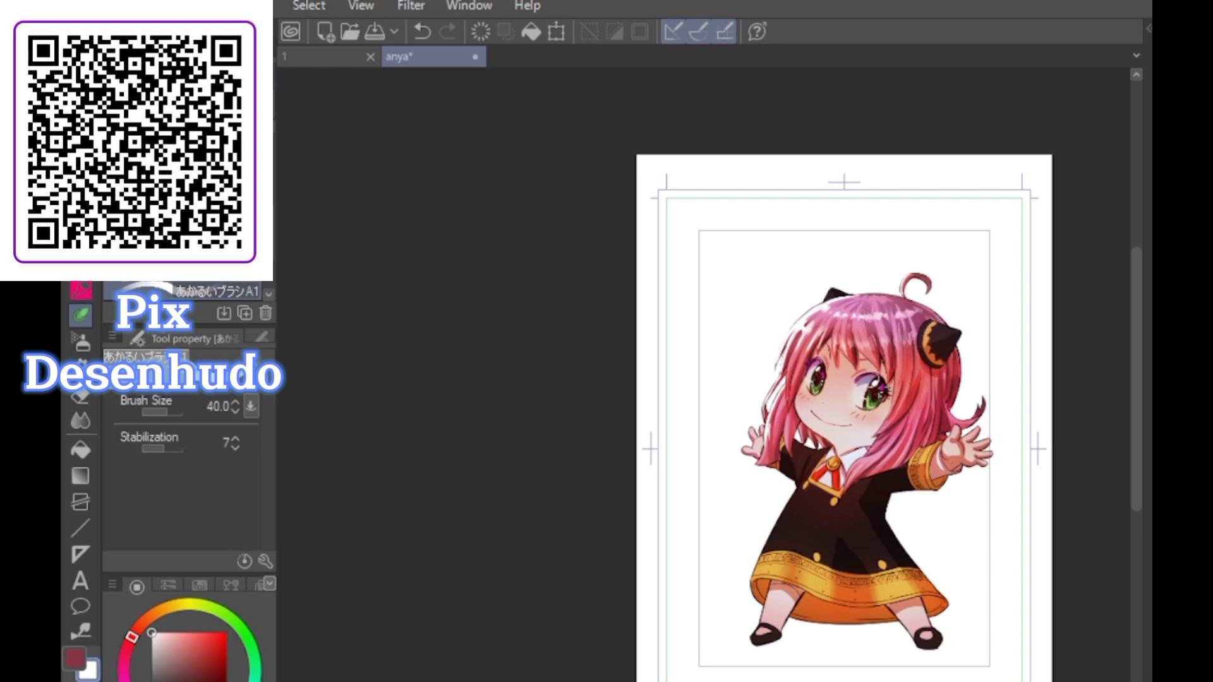
key(ctrl+s)
Soften the hair highlights with the Soft eraser at size 203.5 and save the drawing
scroll(891, 395, up, 5)
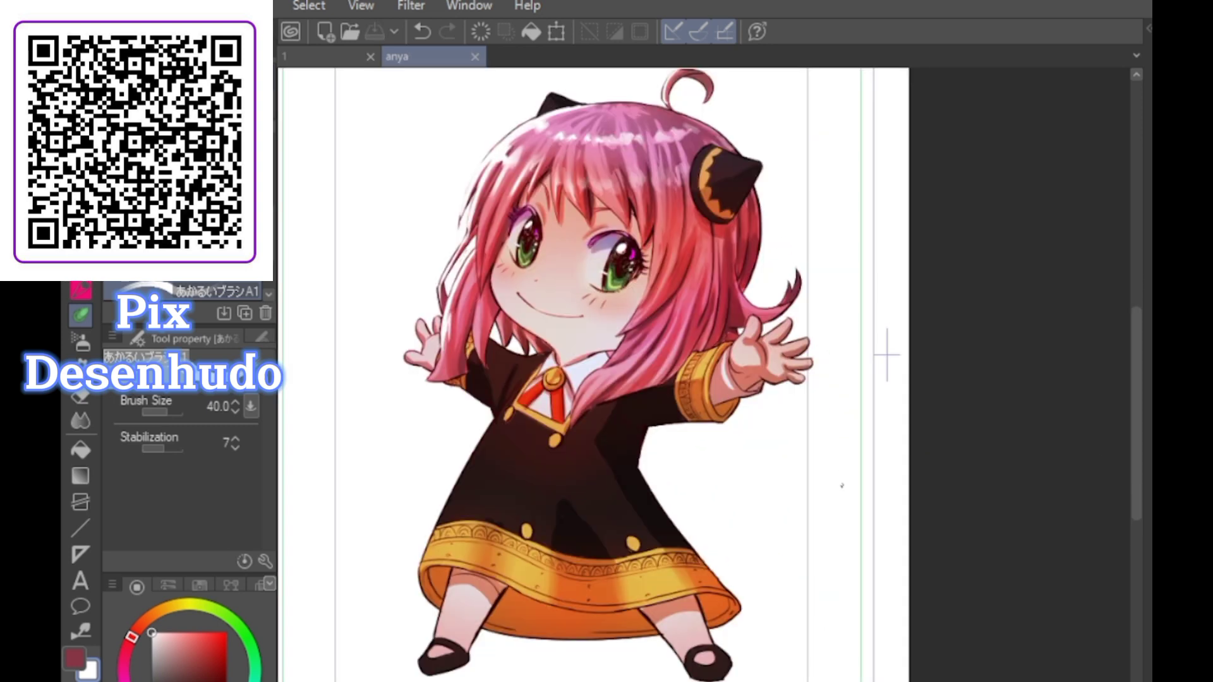
key(e)
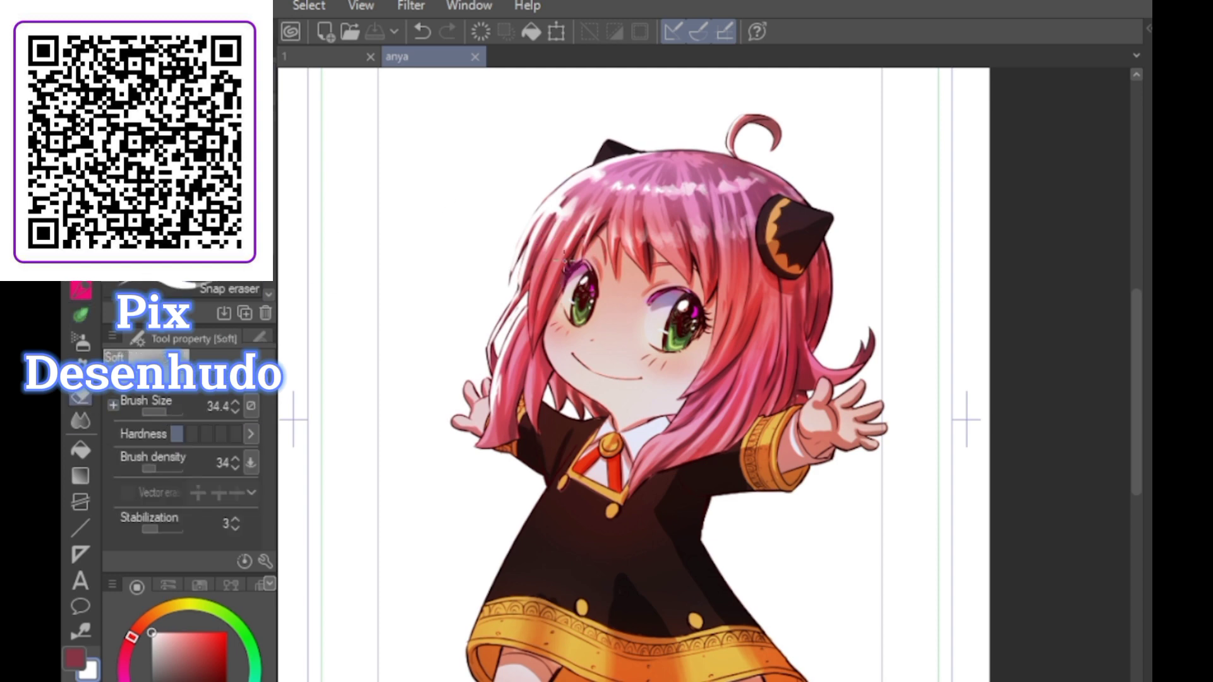
click(171, 414)
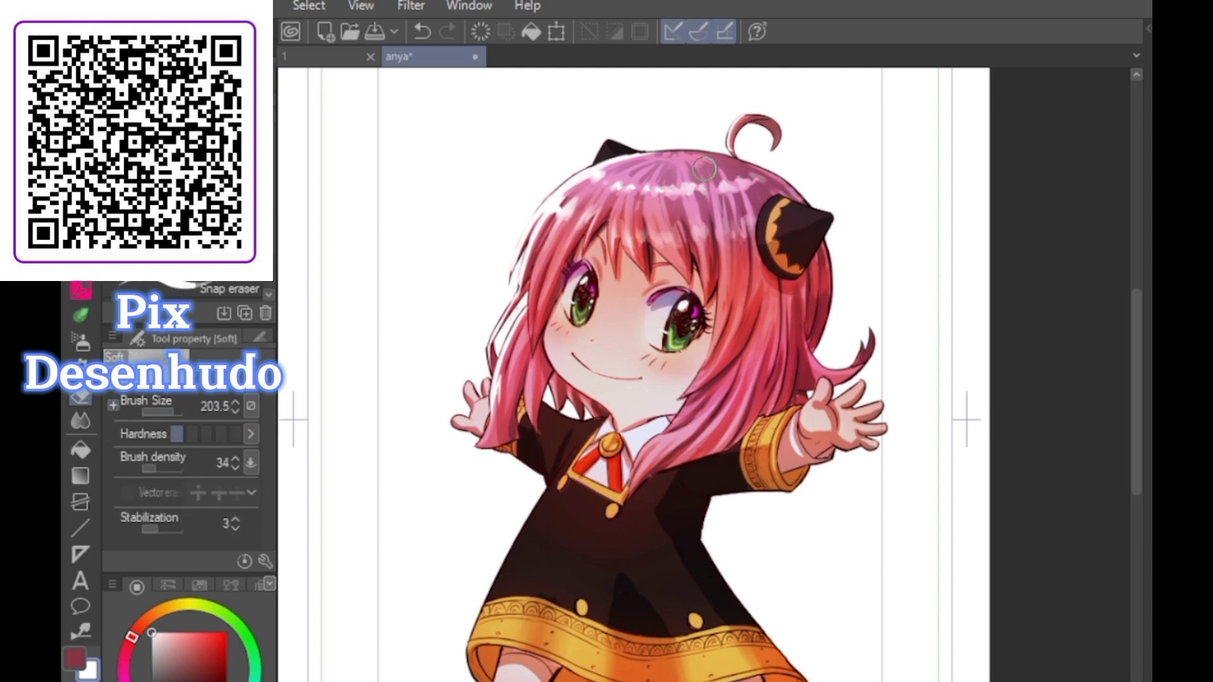
scroll(771, 92, down, 2)
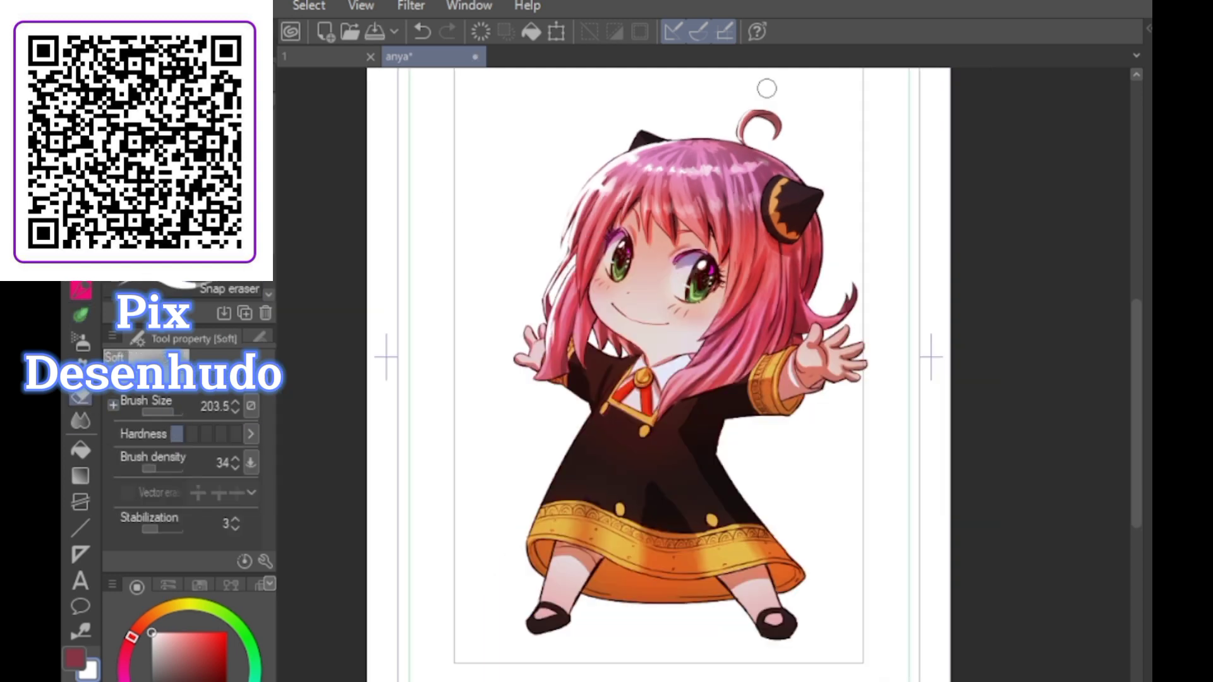
key(ctrl+s)
Pick a light yellow and paint a glossy highlight on the skirt's gold hem beside the large-cone-side leg at brush size 40.0, undoing unwanted strokes
scroll(637, 377, down, 1)
scroll(746, 579, up, 2)
scroll(770, 561, up, 2)
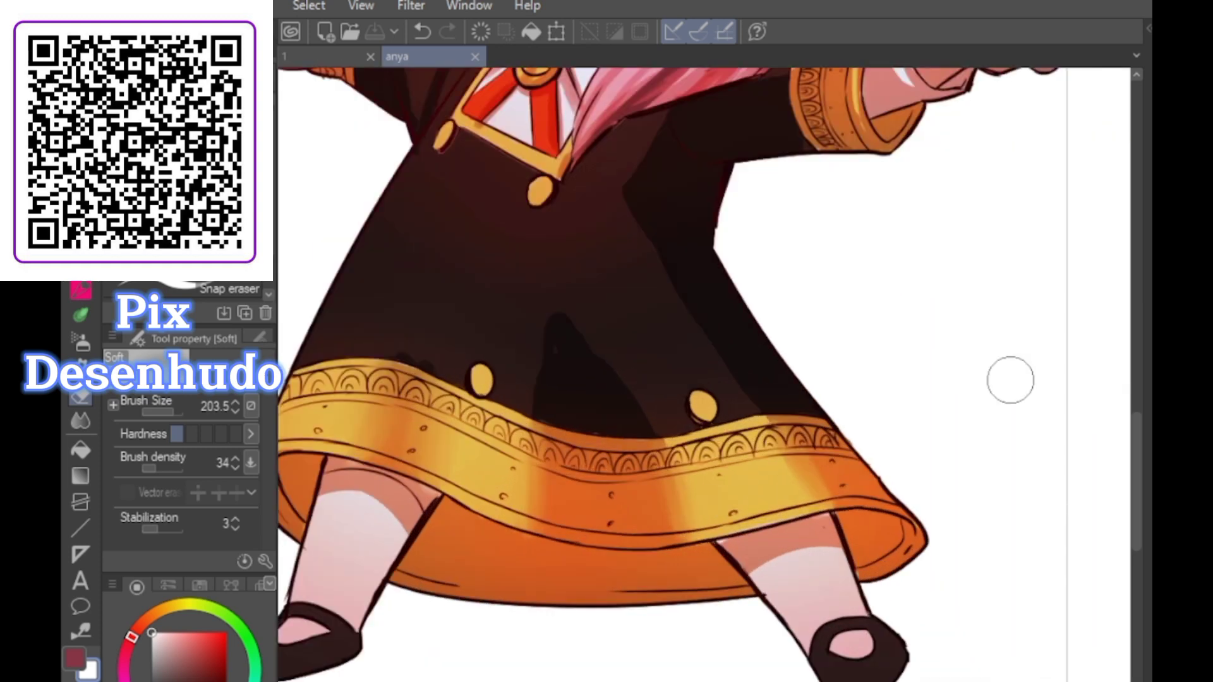
key(b)
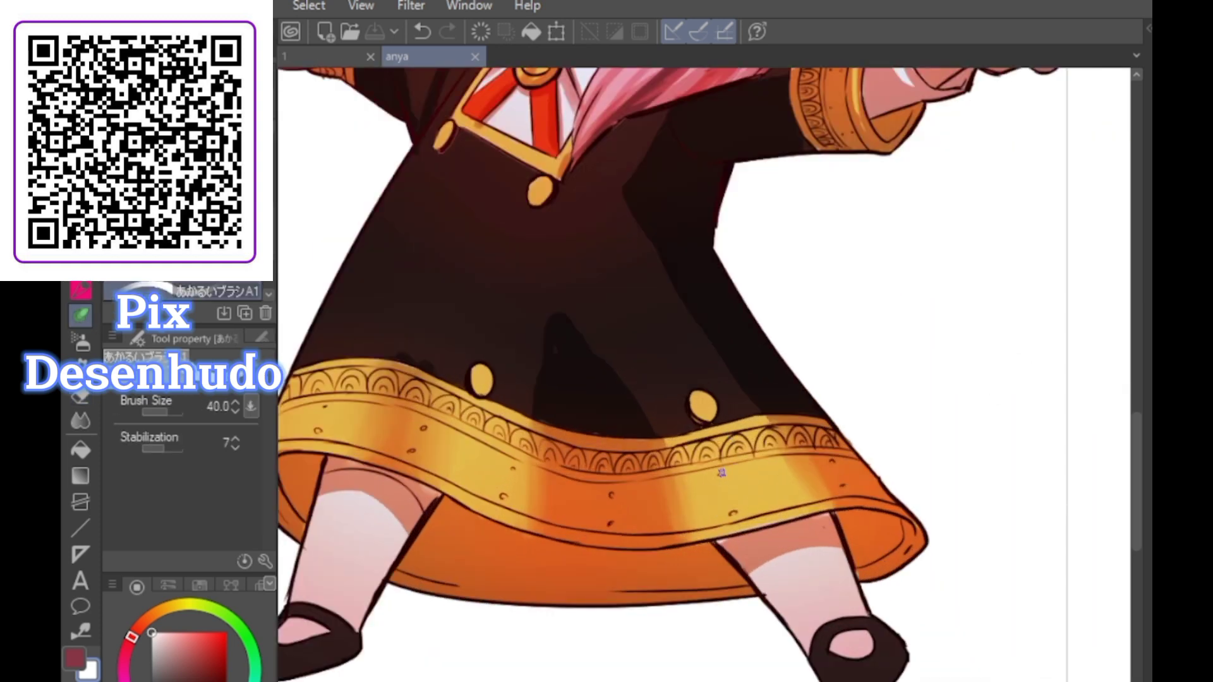
click(169, 607)
drag(199, 629, 180, 627)
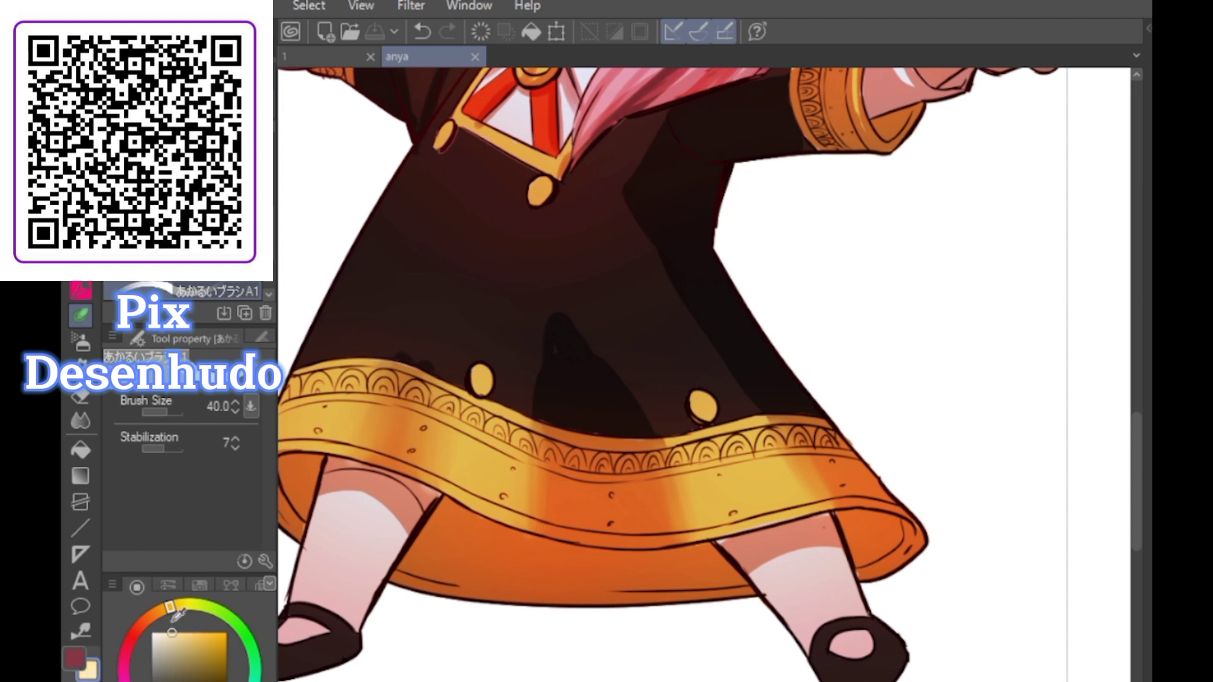
drag(693, 435, 754, 421)
key(ctrl+z)
key(ctrl+z)
drag(714, 466, 776, 453)
mouse_move(734, 469)
mouse_down()
mouse_move(741, 474)
mouse_move(752, 500)
mouse_move(768, 507)
mouse_move(757, 474)
mouse_move(759, 498)
mouse_move(793, 519)
mouse_up()
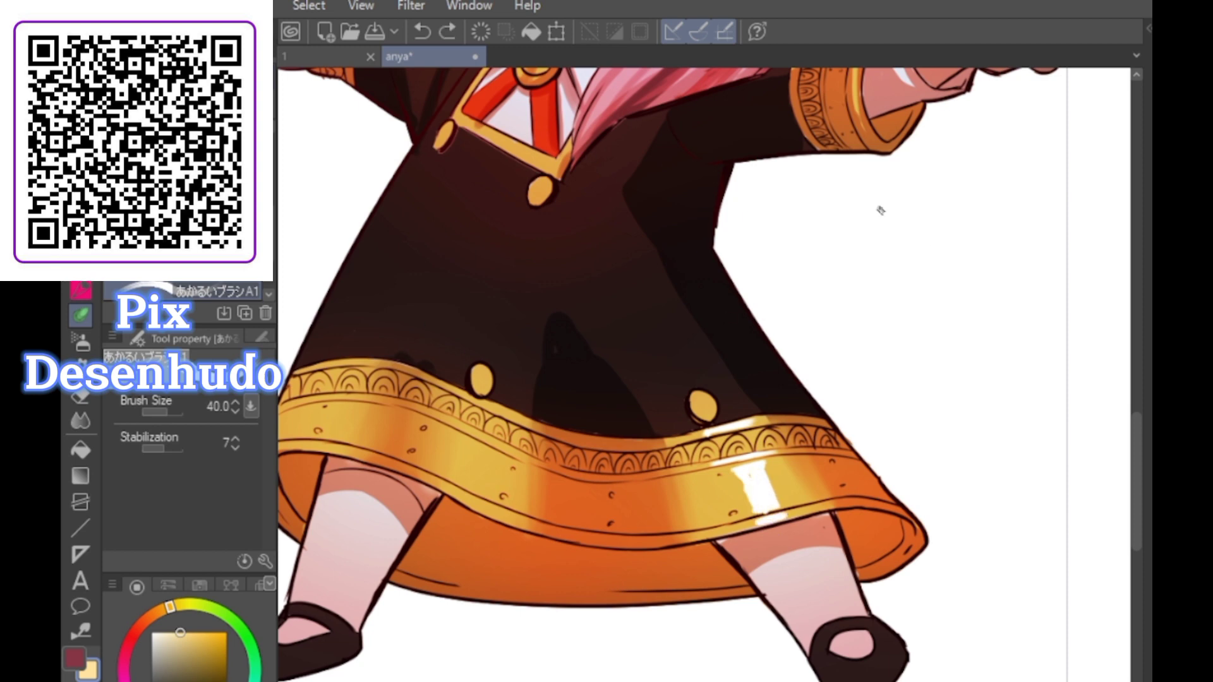
Paint a matching glossy highlight on the gold hem above the small-cone-side leg at brush size 40.0, undoing stray strokes
mouse_move(345, 399)
mouse_down()
mouse_move(387, 403)
mouse_move(354, 418)
mouse_move(345, 442)
mouse_move(366, 436)
mouse_move(344, 452)
mouse_up()
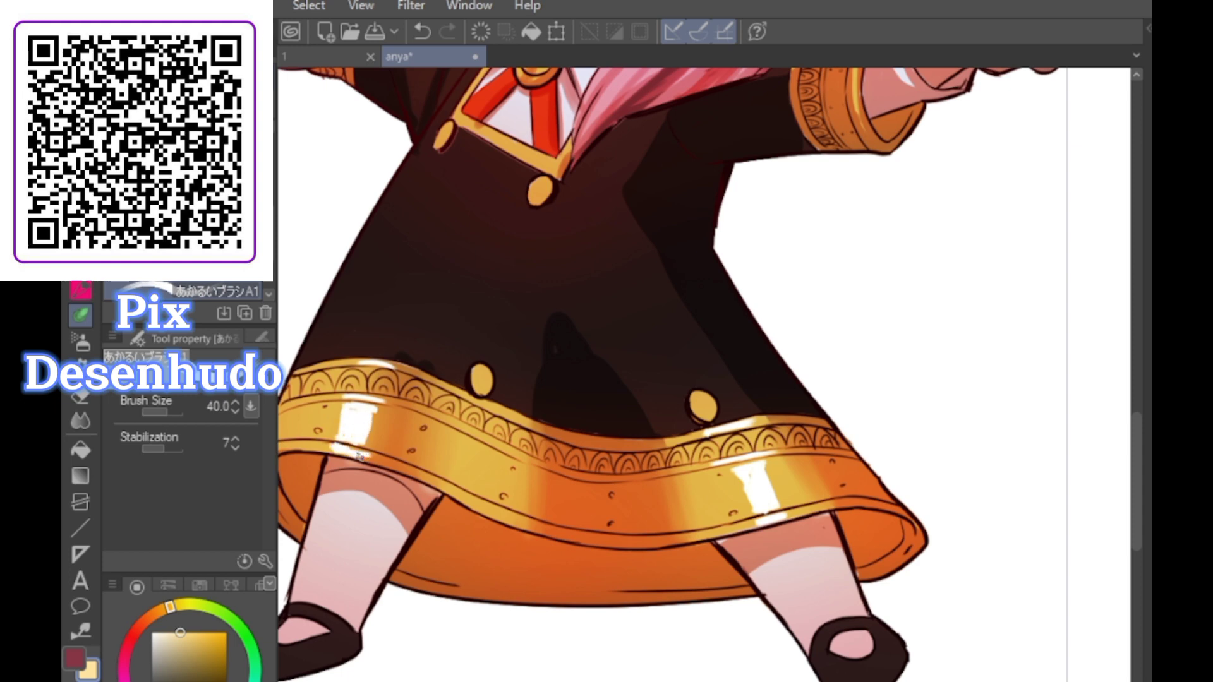
drag(355, 378, 374, 385)
key(ctrl+z)
mouse_move(742, 437)
mouse_down()
mouse_move(729, 448)
mouse_move(740, 438)
mouse_up()
mouse_move(731, 451)
mouse_down()
mouse_move(774, 438)
mouse_move(751, 426)
mouse_move(776, 431)
mouse_move(780, 496)
mouse_up()
key(ctrl+z)
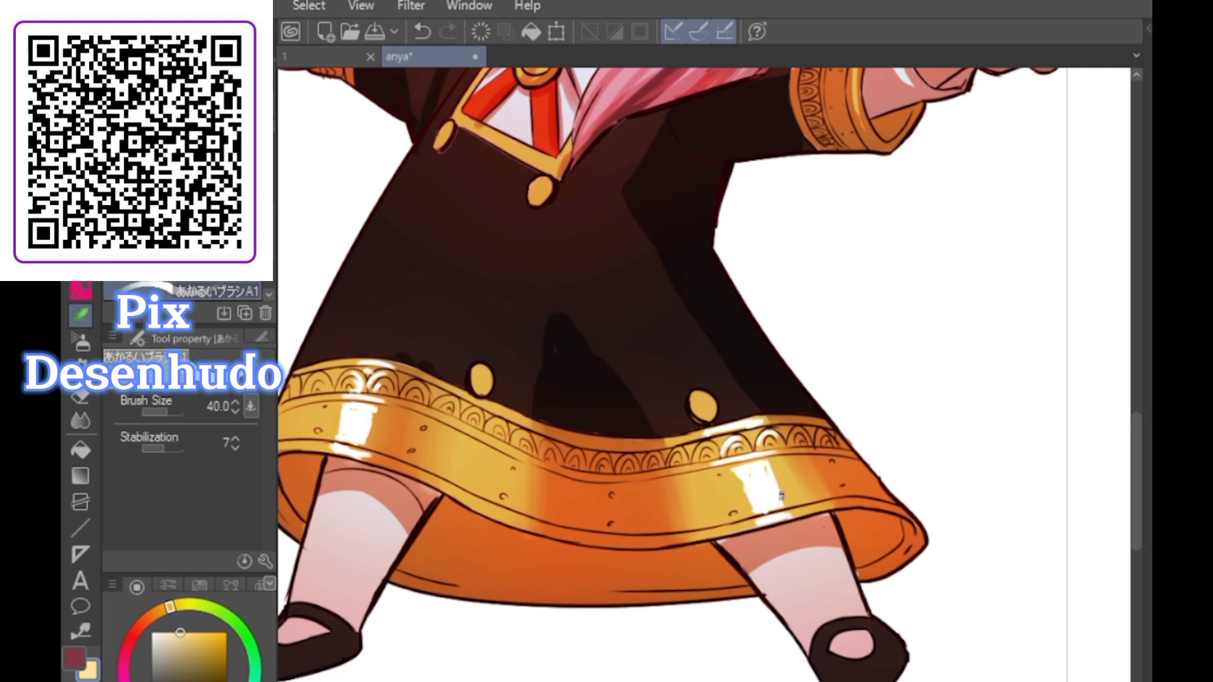
Refine the edges of both glossy highlights on the skirt's gold hem at brush size 40.0, undoing unwanted strokes
scroll(790, 516, down, 3)
scroll(505, 458, up, 4)
drag(427, 471, 433, 447)
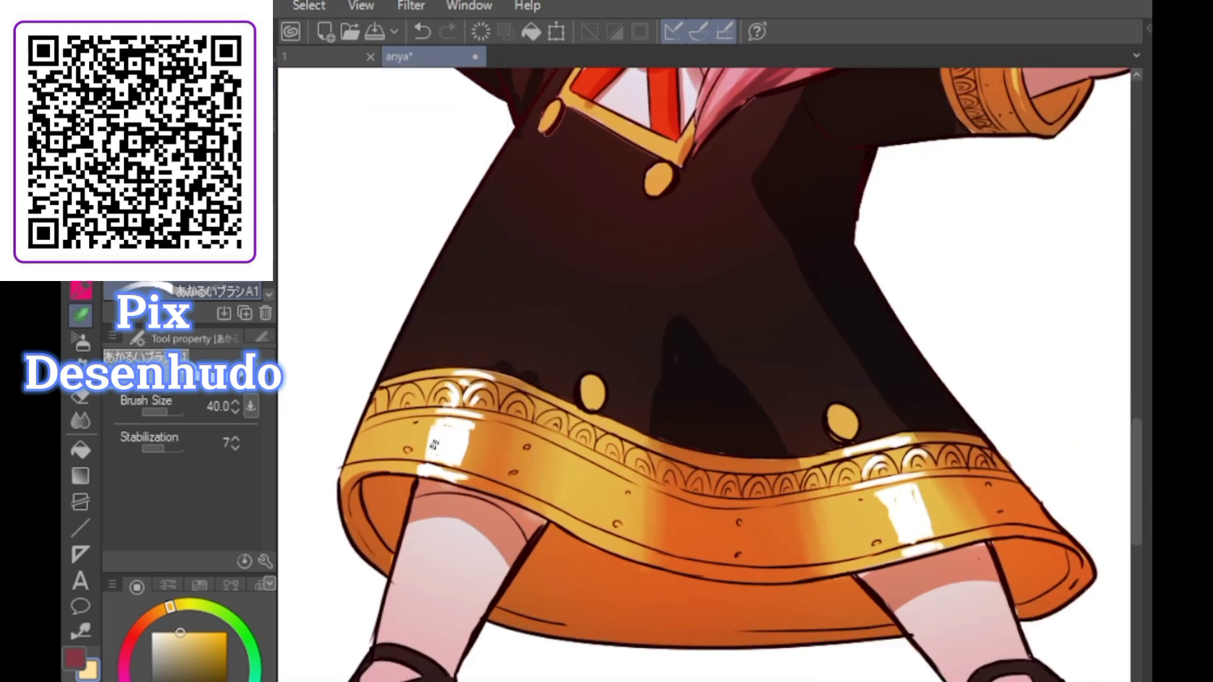
key(e)
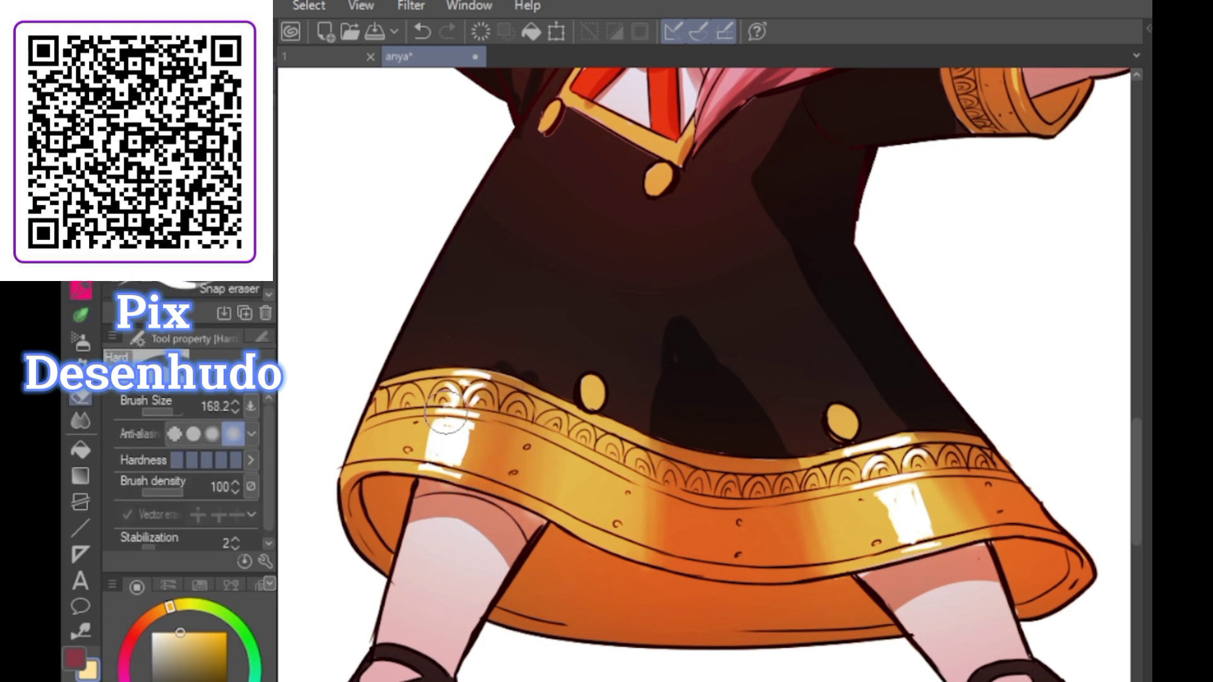
click(80, 314)
drag(909, 551, 925, 538)
drag(882, 494, 931, 547)
key(ctrl+z)
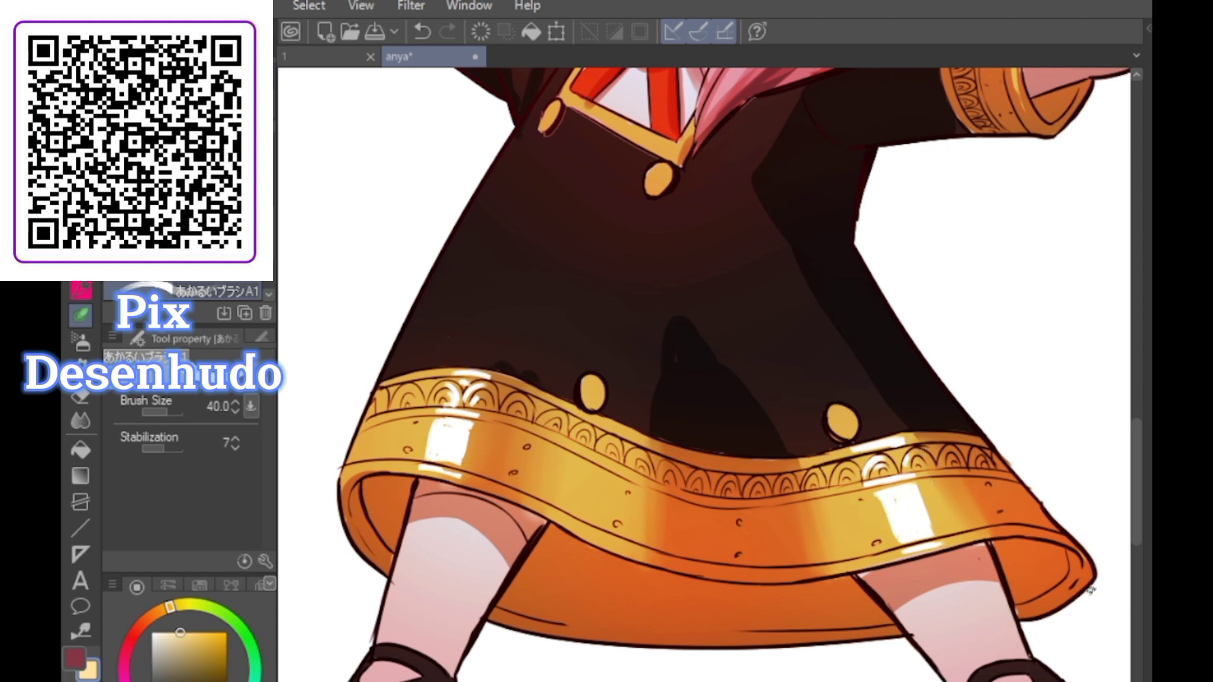
Paint a pale yellow highlight spot on each of the two lower skirt buttons
scroll(1082, 616, up, 1)
key(ctrl+z)
drag(808, 397, 809, 405)
click(817, 412)
drag(538, 362, 539, 376)
key(ctrl+z)
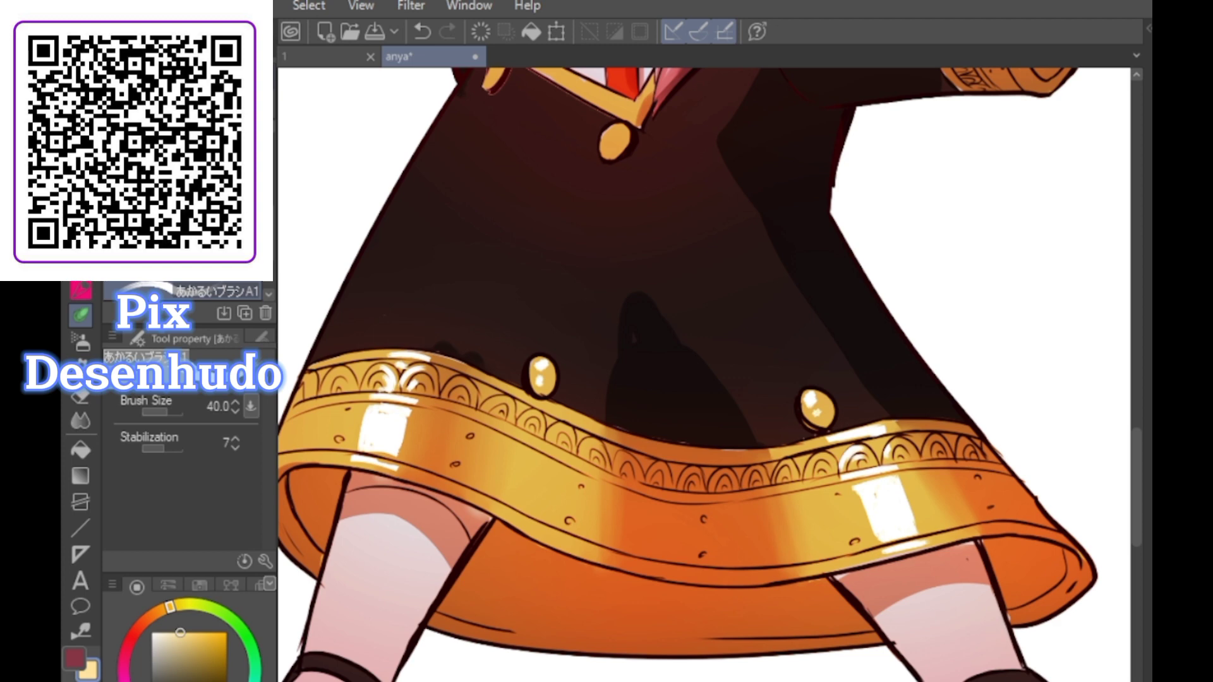
Sample a dark tone and paint small shadow accents on the two lower skirt buttons
click(140, 625)
drag(182, 653, 180, 665)
alt+click(827, 421)
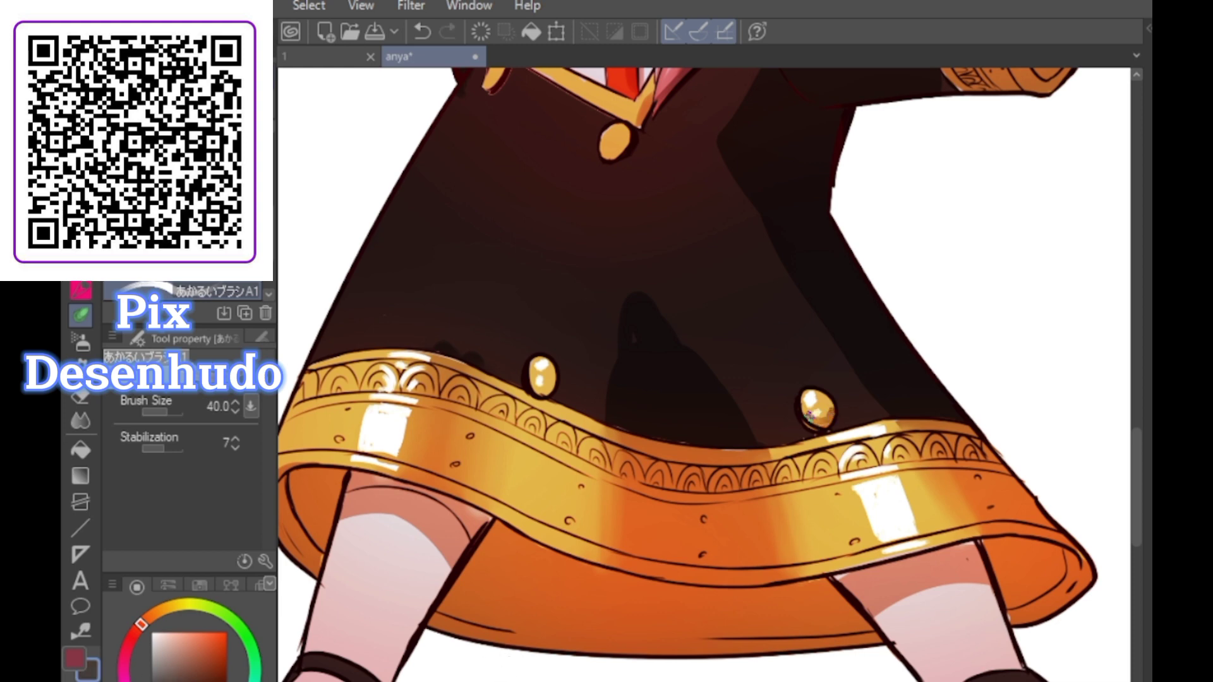
mouse_move(545, 380)
mouse_down()
mouse_move(543, 391)
mouse_move(552, 374)
mouse_up()
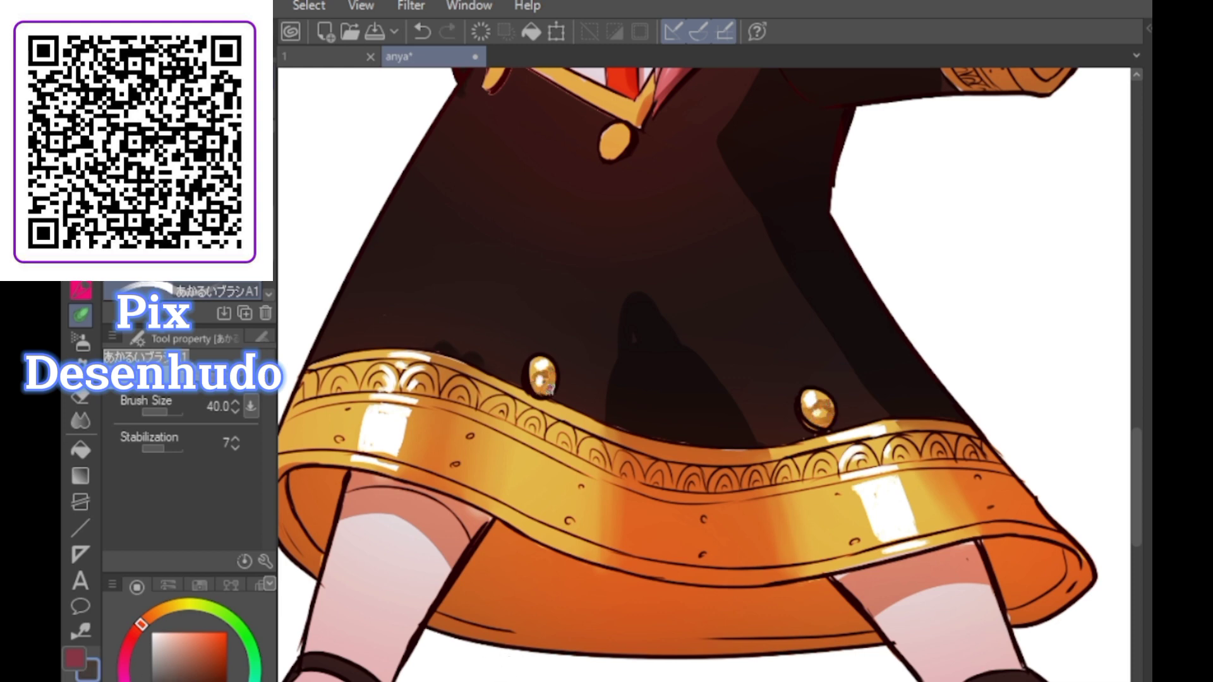
Pick a pale orange-red and shade the red tie ribbons and gold brooch with the painting brush at size 95.0
scroll(696, 405, down, 4)
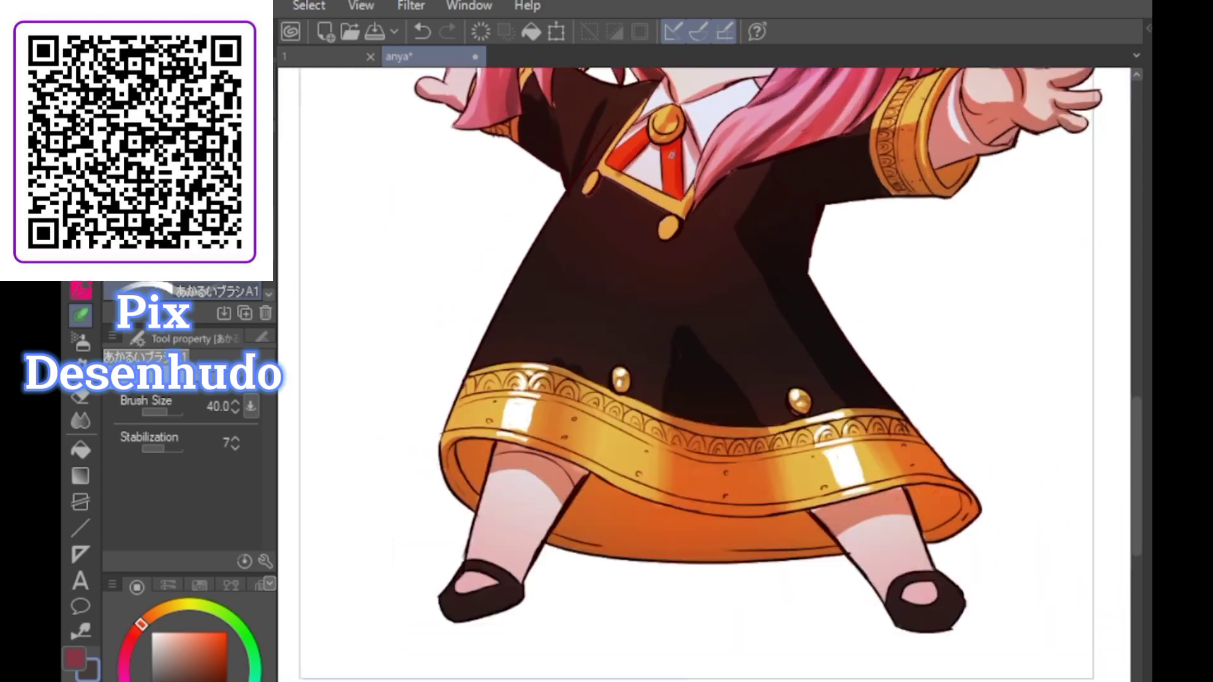
scroll(670, 158, up, 5)
click(82, 292)
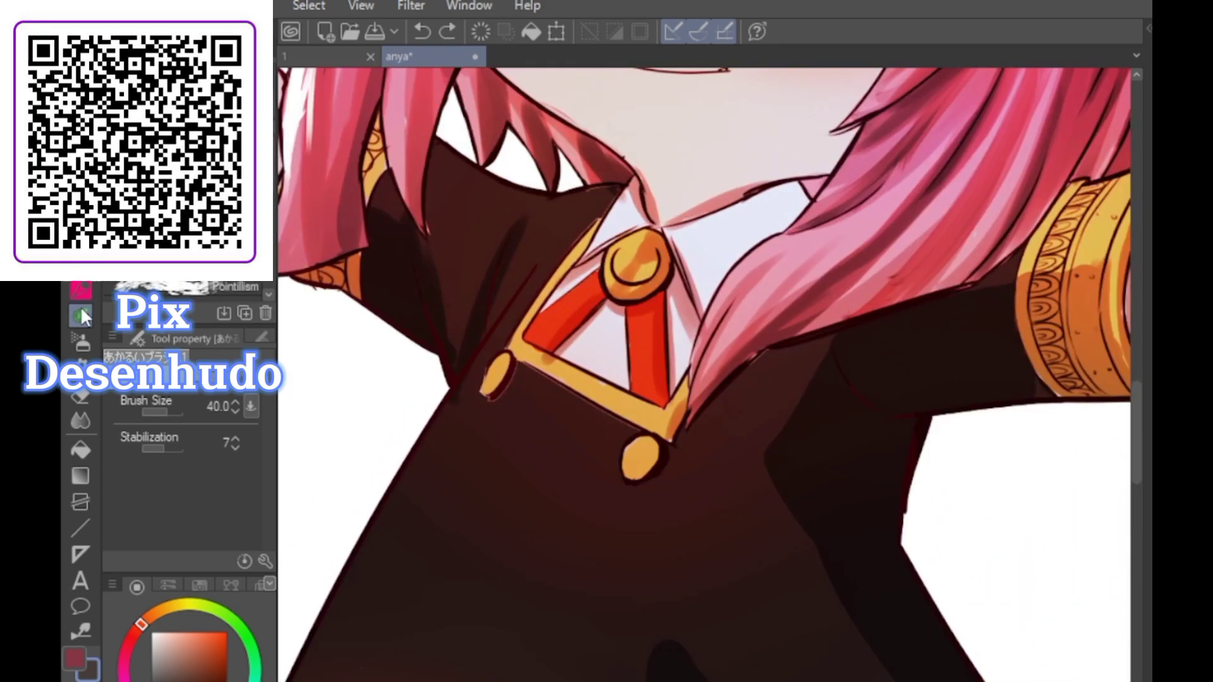
drag(662, 296, 662, 369)
key(ctrl+z)
click(169, 657)
click(170, 412)
mouse_move(661, 296)
mouse_down()
mouse_move(662, 354)
mouse_move(588, 303)
mouse_move(661, 268)
mouse_move(637, 288)
mouse_up()
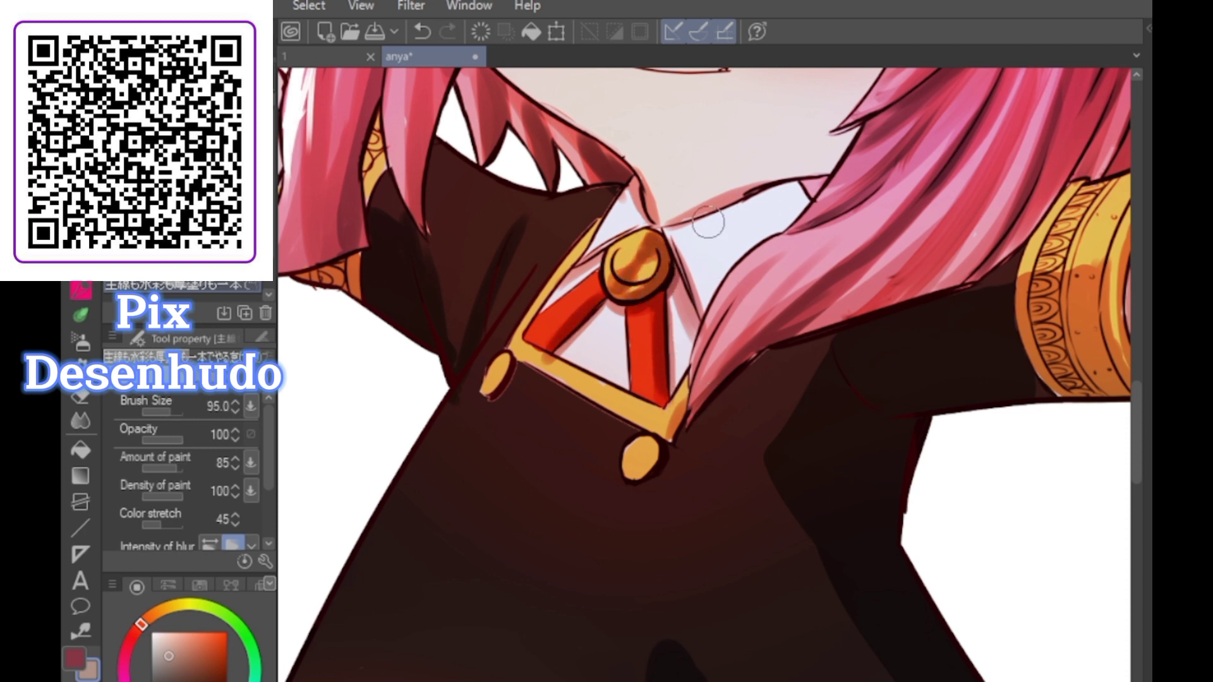
scroll(743, 409, down, 2)
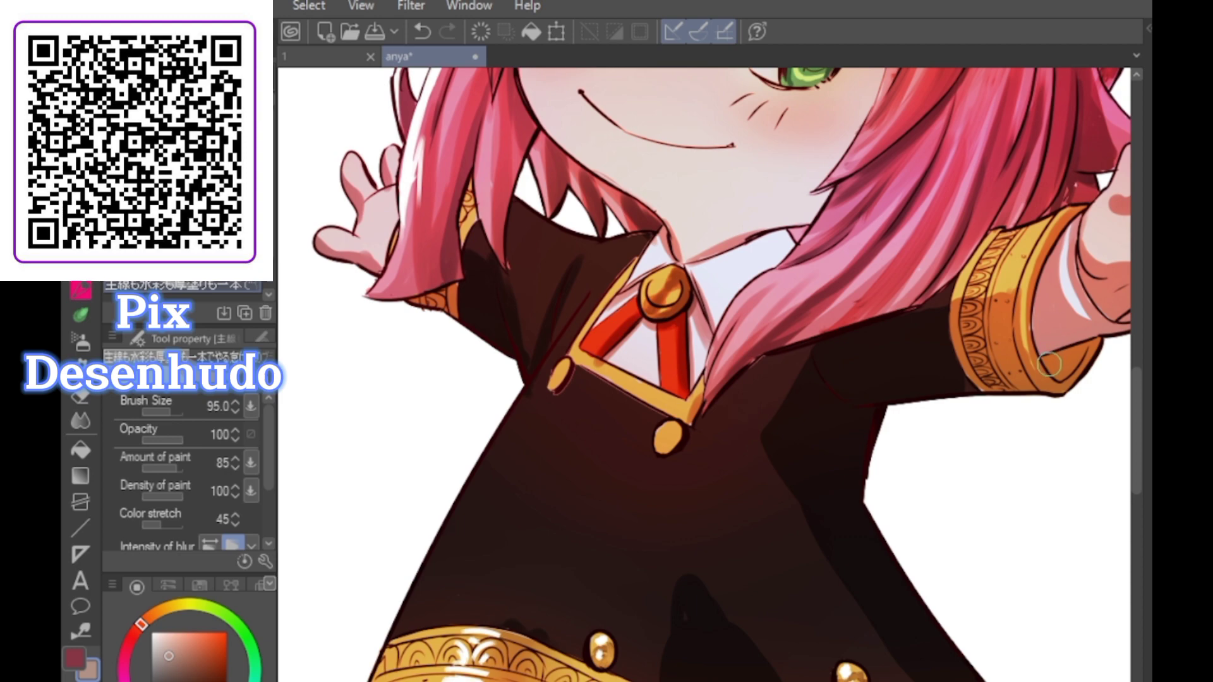
Shade the two chest buttons below the neckline trim and reduce the brush size to 20.7
scroll(761, 347, down, 2)
scroll(762, 351, up, 2)
drag(670, 443, 678, 442)
click(165, 412)
click(159, 671)
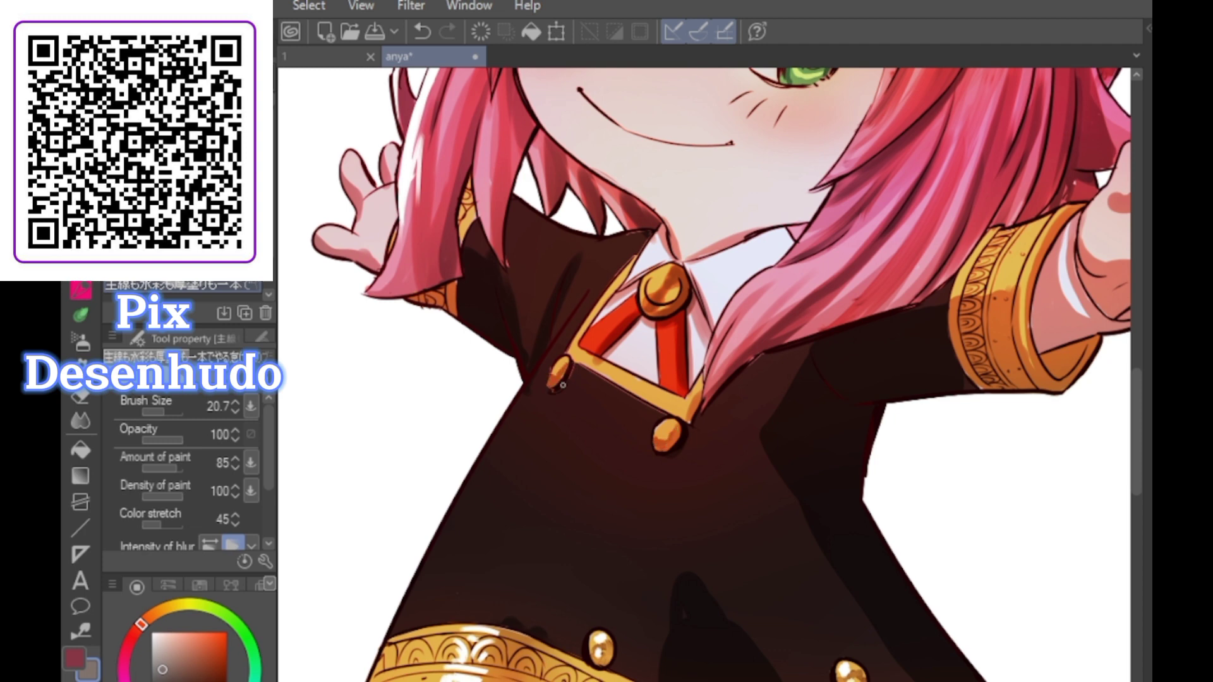
Paint shadows under the neckline trim and inside the large-cone-side cuff, and soften the cuff shadow with the Soft eraser
drag(576, 362, 666, 415)
key(ctrl+z)
key(ctrl+z)
drag(757, 348, 833, 334)
mouse_move(922, 306)
mouse_down()
mouse_move(994, 231)
mouse_move(964, 318)
mouse_move(976, 357)
mouse_move(981, 302)
mouse_move(1019, 214)
mouse_move(1070, 350)
mouse_move(1083, 347)
mouse_move(1055, 367)
mouse_up()
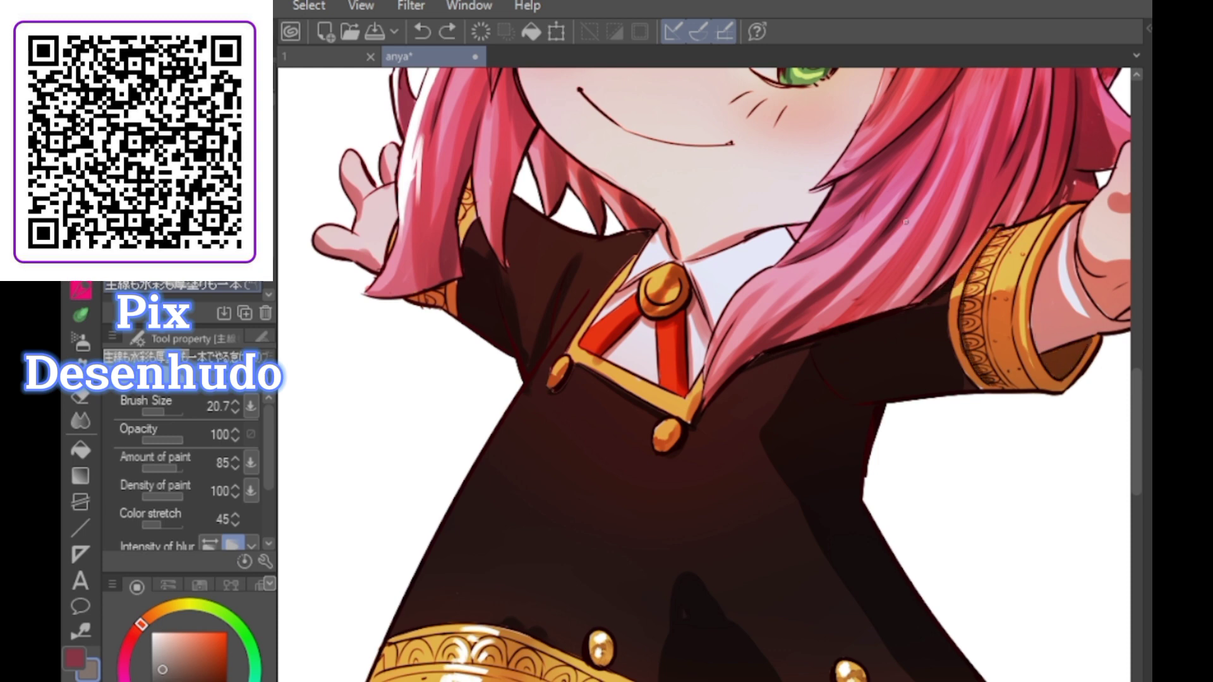
key(e)
drag(1030, 400, 1060, 359)
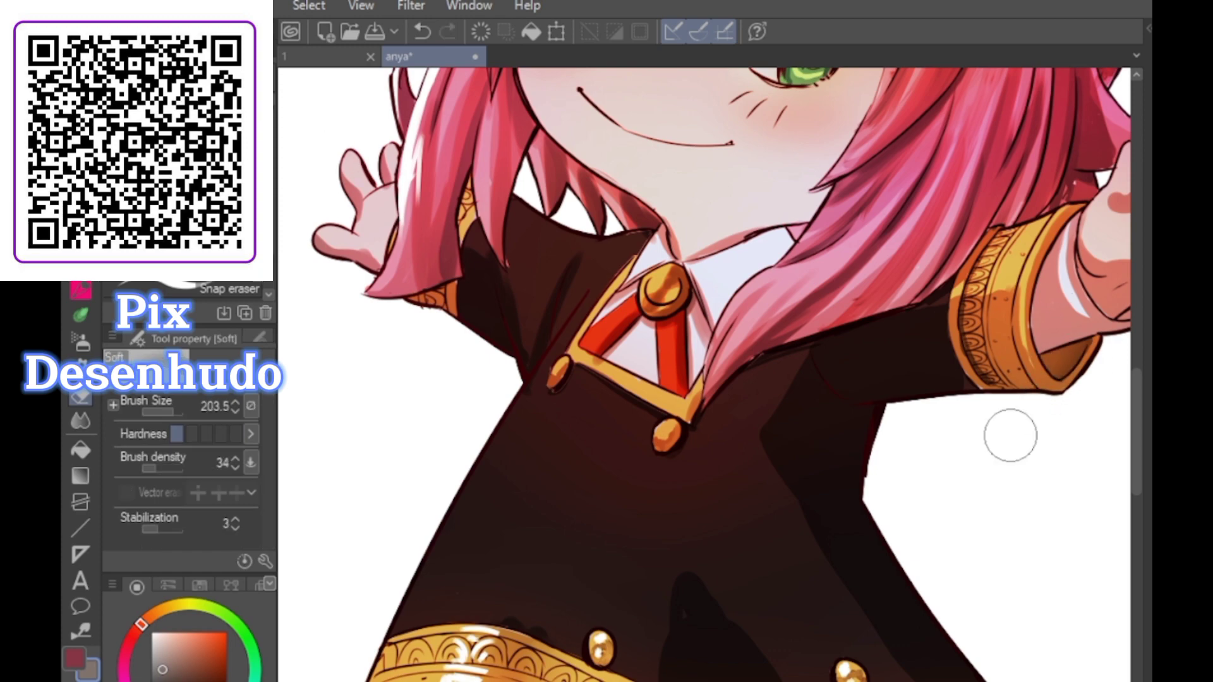
Try to soften the crown's hair highlights beside the large cone with the Soft eraser at size 203.5, and undo the strokes
scroll(776, 524, down, 4)
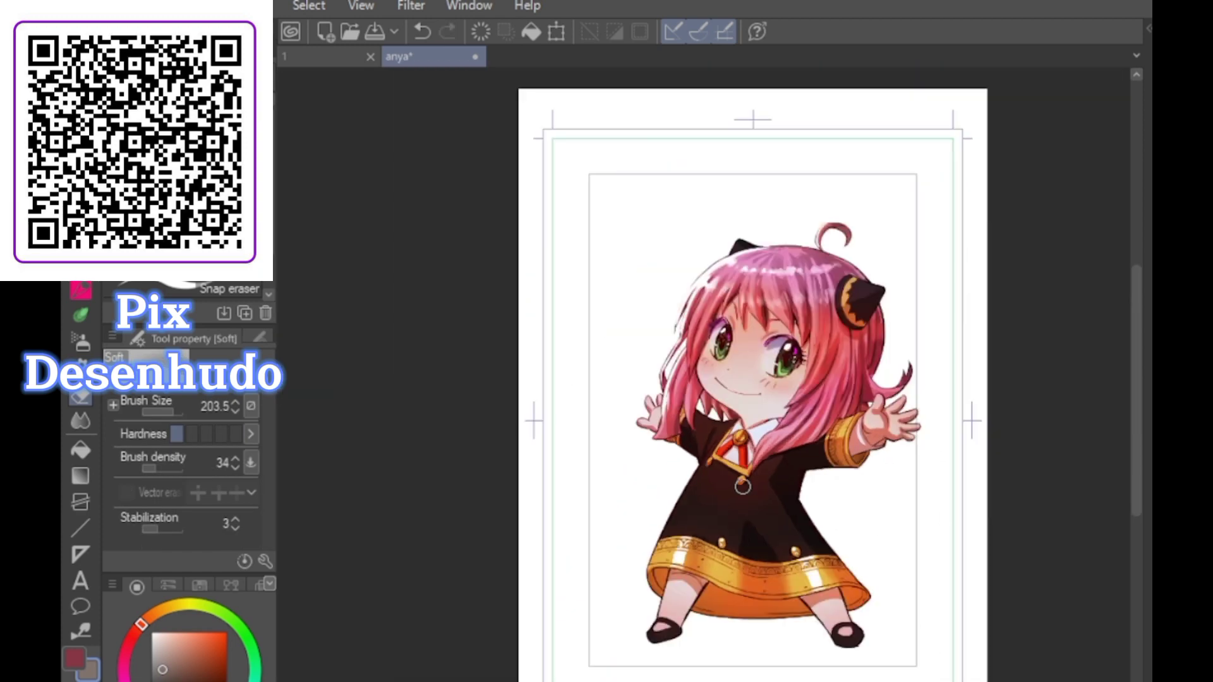
scroll(774, 411, up, 5)
scroll(746, 414, down, 4)
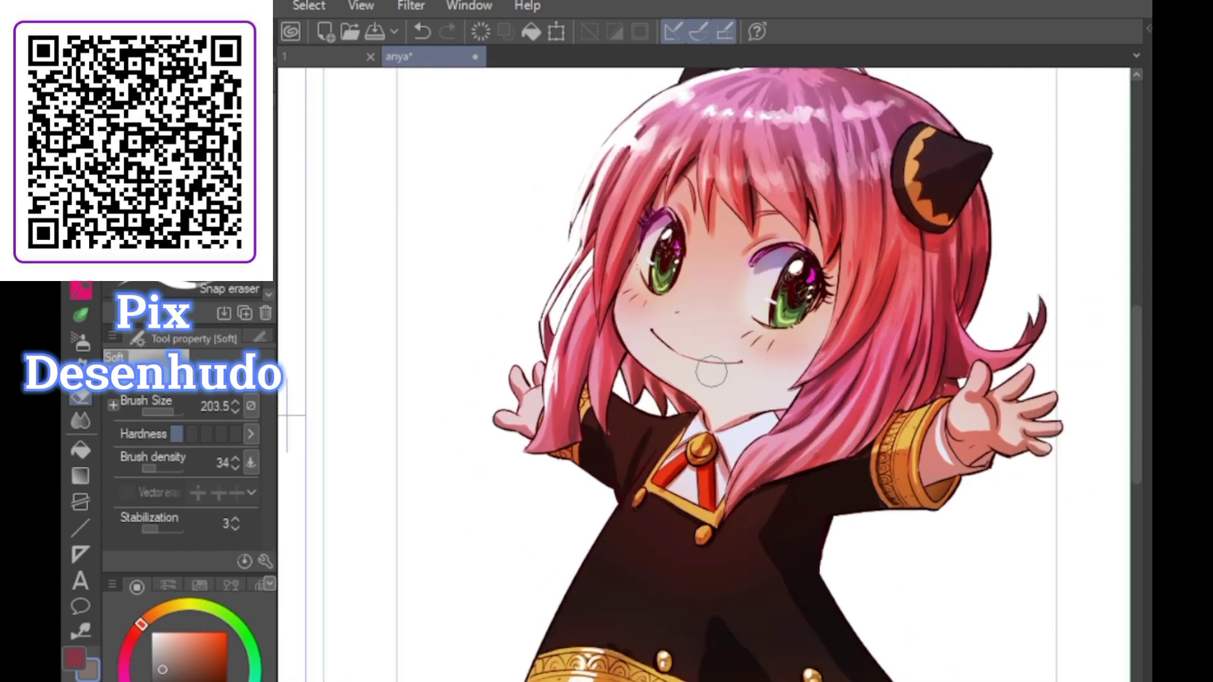
key(ctrl+0)
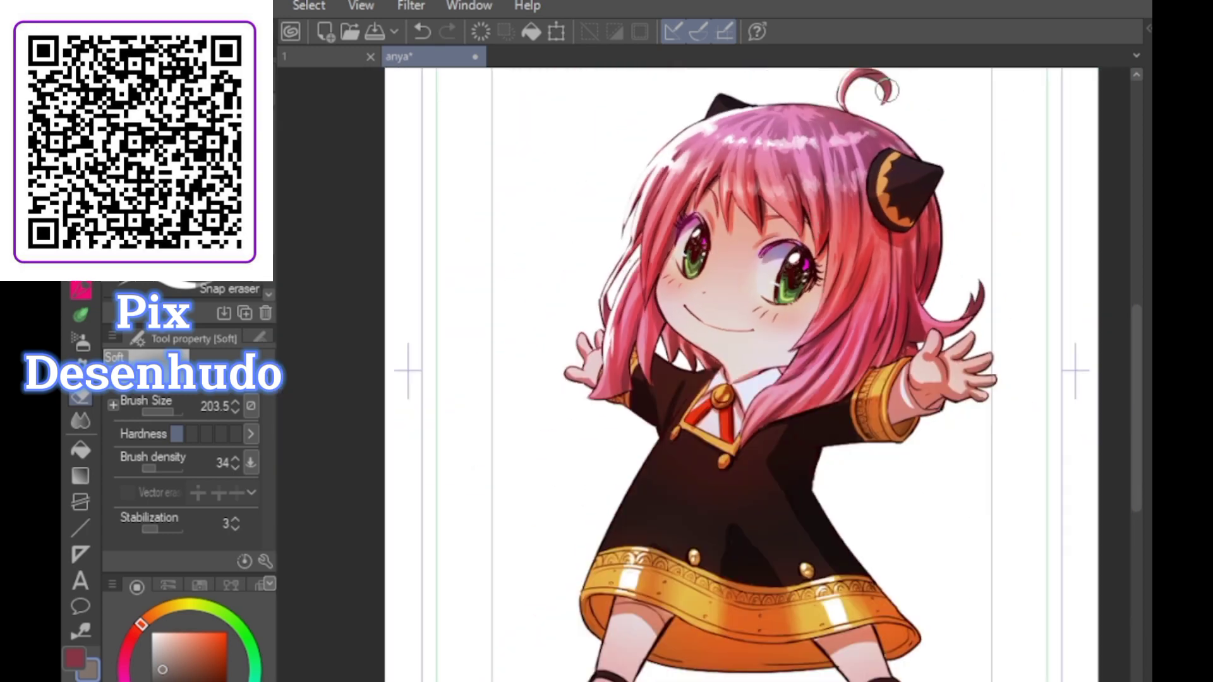
scroll(823, 125, up, 6)
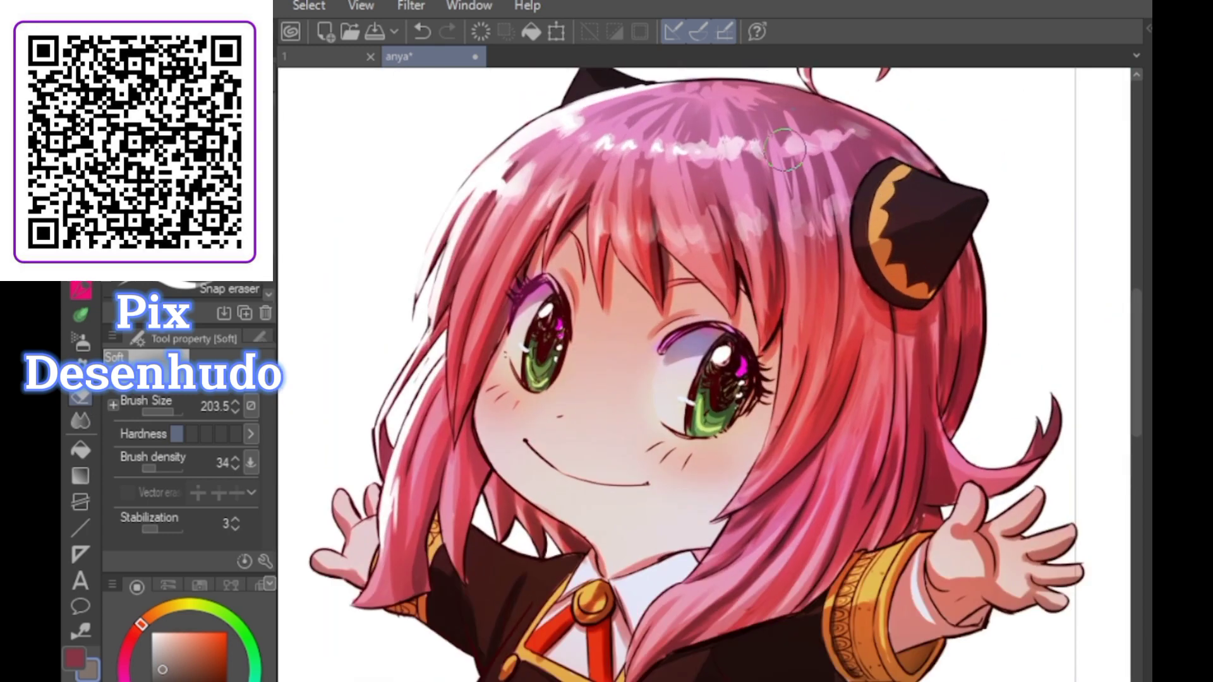
drag(796, 143, 820, 142)
drag(744, 147, 727, 146)
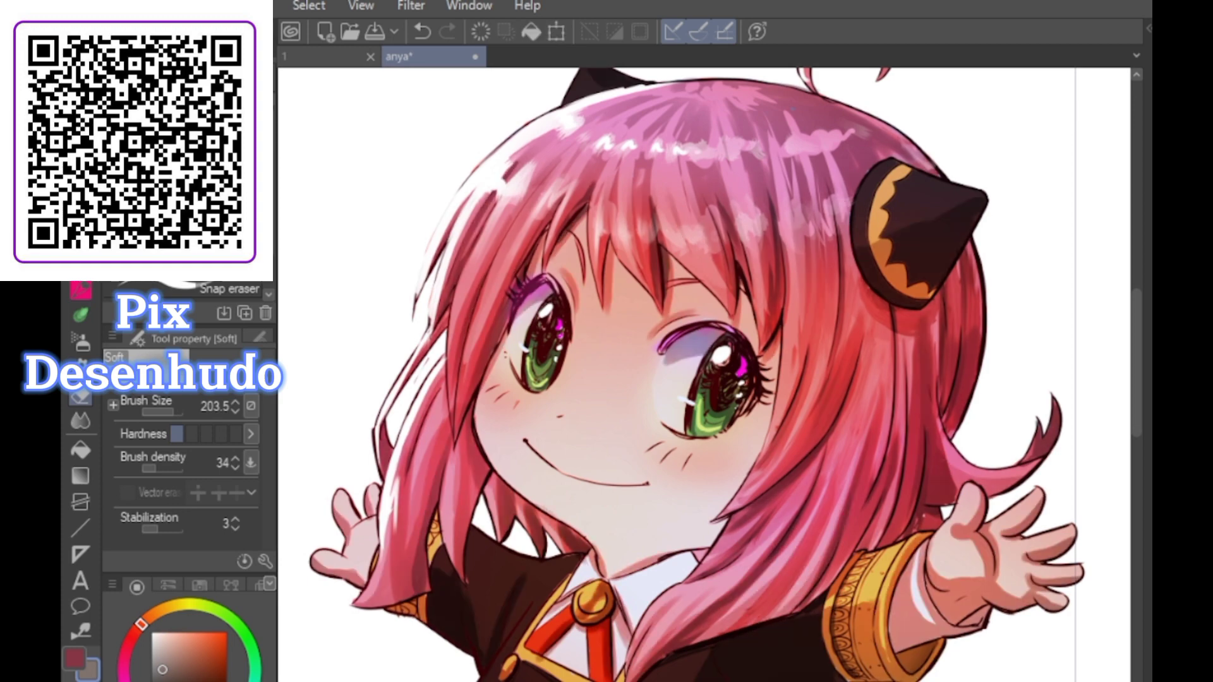
mouse_move(791, 139)
mouse_down()
mouse_move(858, 137)
mouse_move(755, 150)
mouse_move(797, 164)
mouse_up()
key(ctrl+z)
drag(864, 138, 848, 135)
drag(816, 219, 818, 206)
key(ctrl+z)
key(ctrl+z)
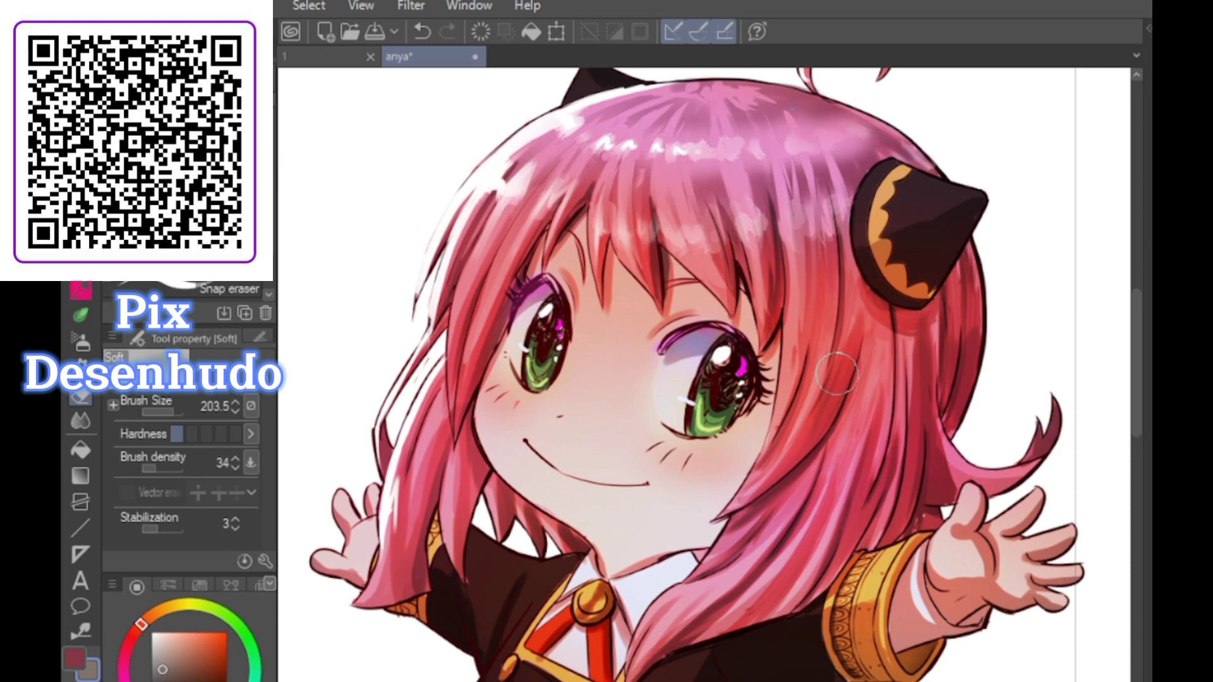
key(ctrl+z)
key(ctrl+z)
key(ctrl+z)
key(ctrl+z)
Pick a pale tone and paint streaks into the crown's hair highlights beside the large cone at brush size 122.4
key(p)
mouse_move(824, 129)
mouse_down()
mouse_move(842, 174)
mouse_move(856, 148)
mouse_move(856, 169)
mouse_up()
key(ctrl+z)
click(171, 412)
click(162, 660)
click(160, 650)
drag(816, 134, 835, 218)
mouse_move(808, 140)
mouse_down()
mouse_move(826, 200)
mouse_move(805, 113)
mouse_move(783, 145)
mouse_move(778, 218)
mouse_up()
key(ctrl+z)
drag(739, 153, 762, 252)
drag(733, 130, 752, 218)
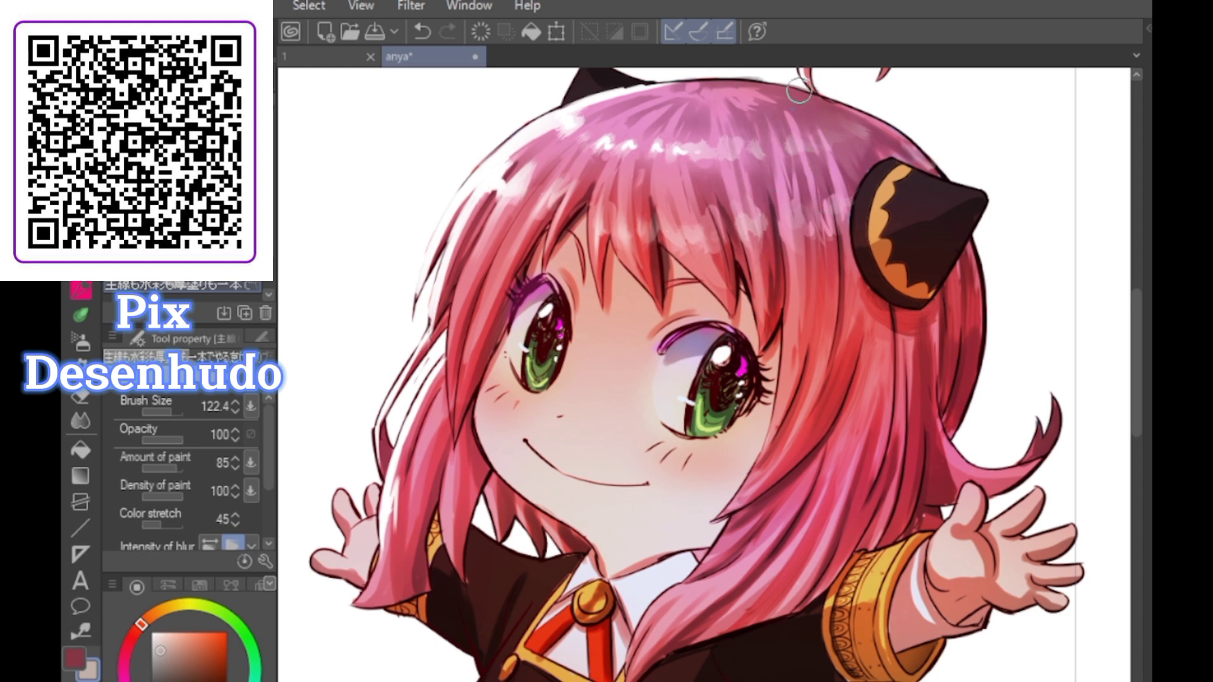
Paint a pale highlight on the gold zigzag trim of the large cone at brush size 122.4
key(e)
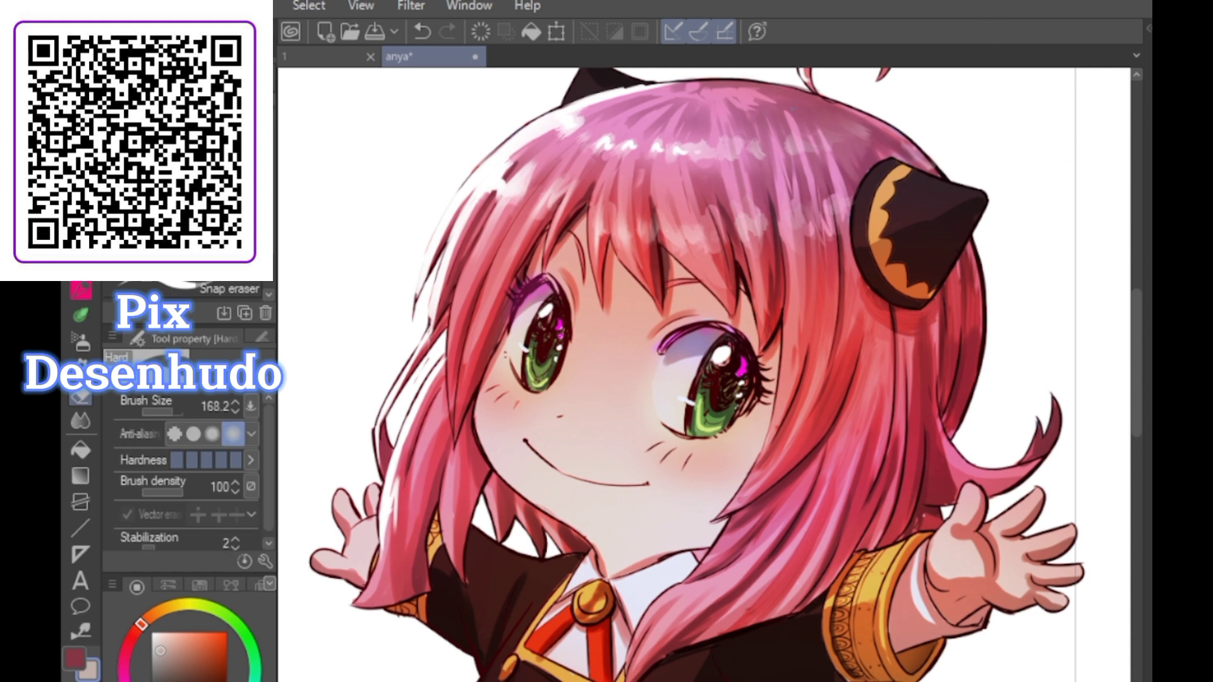
key(b)
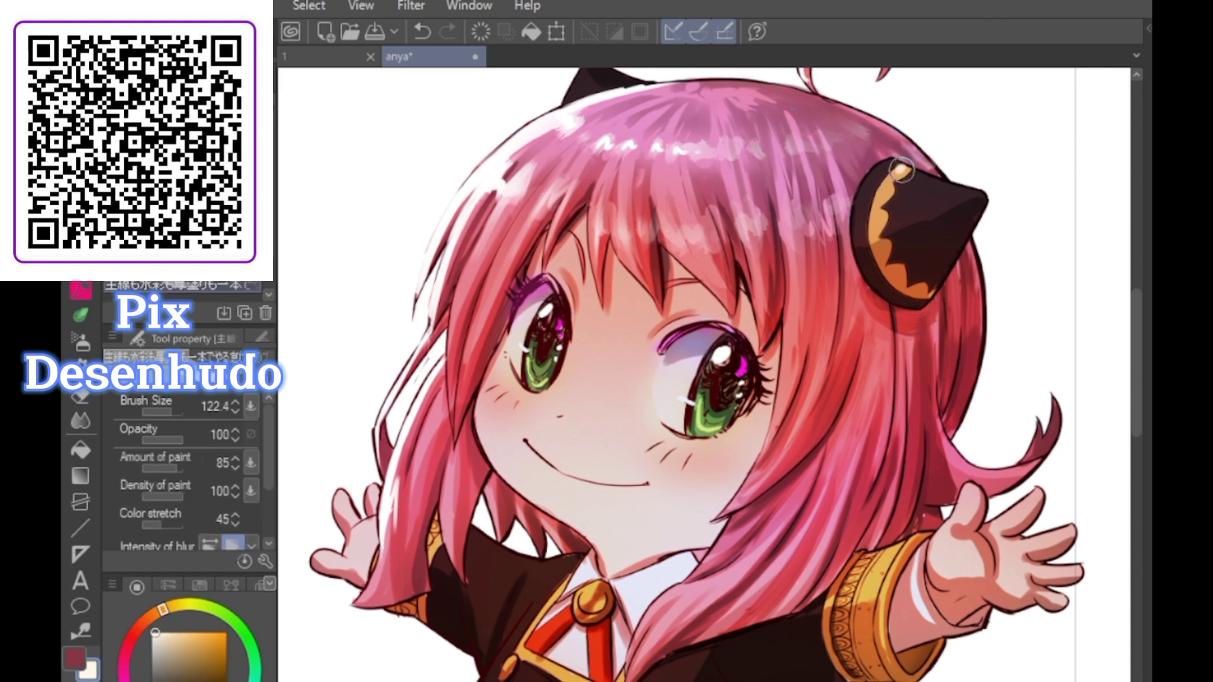
mouse_move(890, 187)
mouse_down()
mouse_move(904, 171)
mouse_move(881, 182)
mouse_move(983, 190)
mouse_move(893, 168)
mouse_up()
alt+click(903, 158)
key(ctrl+z)
key(ctrl+0)
scroll(788, 230, up, 2)
drag(642, 112, 661, 95)
Try a stroke on the white collar beneath the large-cone-side hair at brush size 34.4, undo it, and pick near-black
key(ctrl+0)
scroll(738, 332, up, 6)
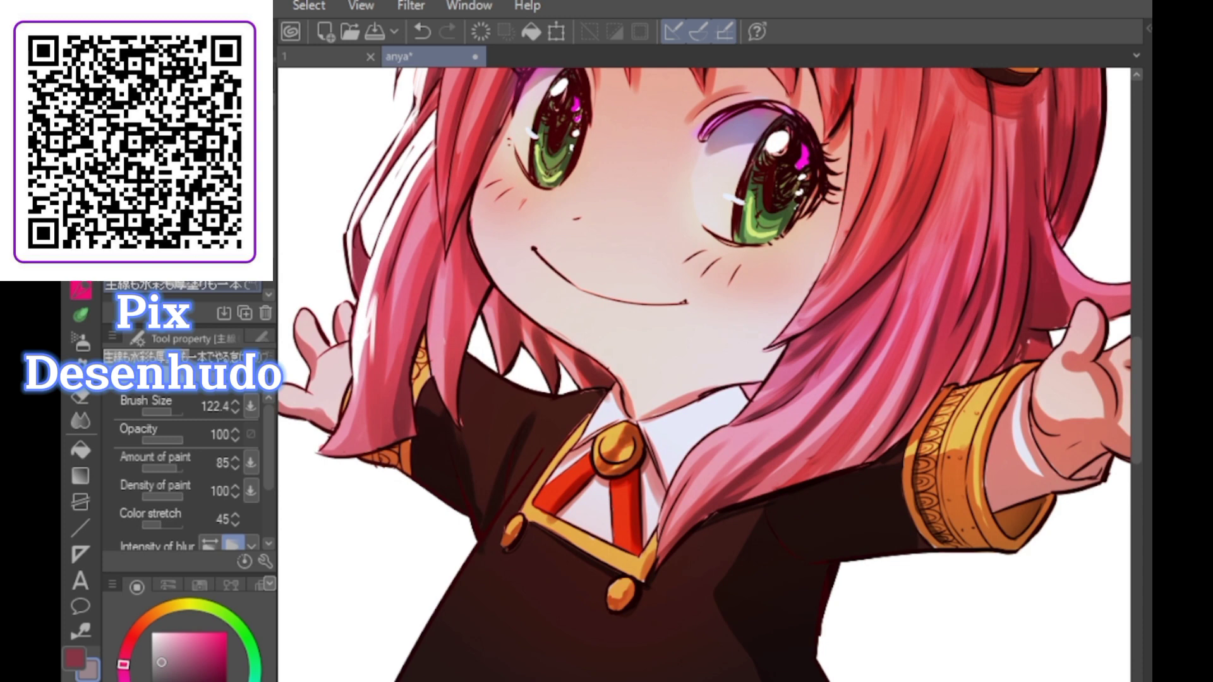
click(155, 678)
click(165, 412)
mouse_move(701, 398)
mouse_down()
mouse_move(732, 390)
mouse_move(735, 414)
mouse_move(753, 397)
mouse_up()
key(ctrl+z)
click(151, 656)
click(151, 678)
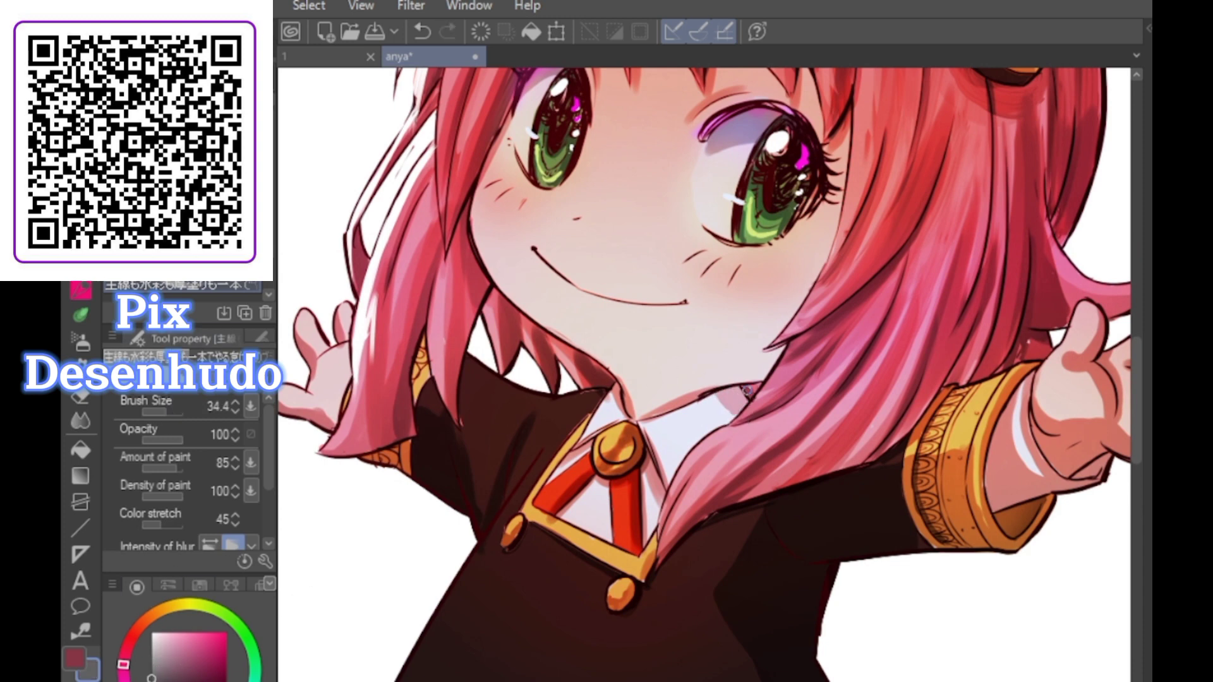
Sample dark tones from the figure and touch up the dress near both underarms, undoing unwanted strokes
scroll(699, 482, down, 4)
scroll(699, 638, up, 2)
scroll(699, 638, down, 2)
scroll(768, 537, up, 1)
scroll(777, 443, down, 1)
scroll(835, 435, up, 1)
scroll(572, 649, up, 2)
alt+click(522, 522)
alt+click(508, 509)
drag(498, 491, 492, 547)
key(ctrl+z)
drag(498, 495, 485, 541)
drag(777, 541, 835, 596)
alt+click(472, 575)
key(ctrl+z)
scroll(833, 562, down, 4)
scroll(815, 438, up, 2)
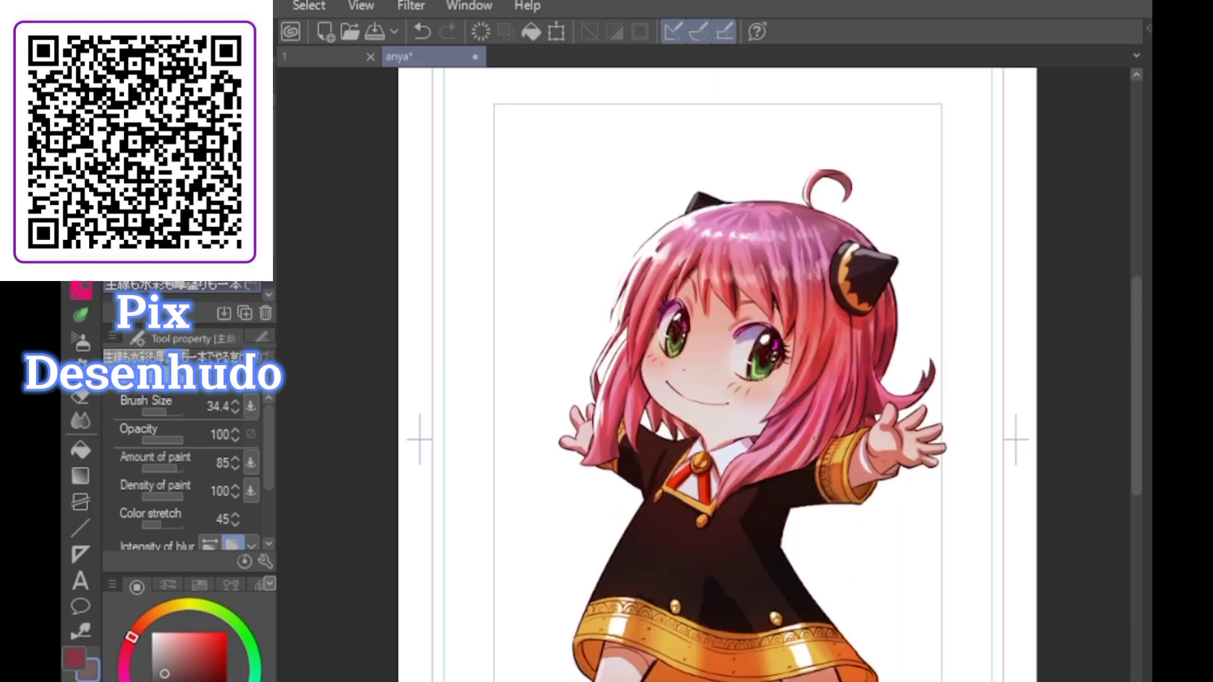
Try to paint a seam line down the dress from the central chest button, and undo it
scroll(771, 410, down, 3)
scroll(781, 427, up, 7)
alt+click(587, 537)
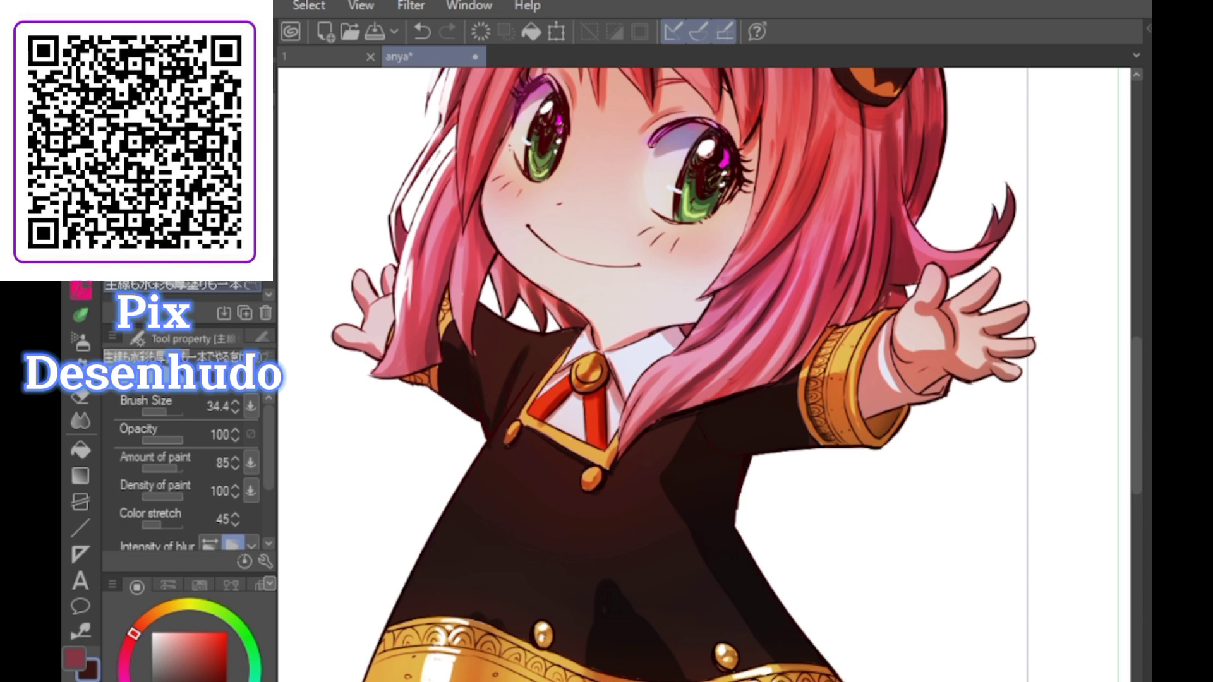
key(ctrl+z)
click(157, 649)
mouse_move(594, 495)
mouse_down()
mouse_move(617, 546)
mouse_move(581, 520)
mouse_move(600, 567)
mouse_move(662, 621)
mouse_up()
key(ctrl+z)
Pick a grey and paint a dashed seam from the central chest button to the large-cone-side skirt button
click(157, 665)
key(ctrl+z)
key(ctrl+z)
key(ctrl+z)
key(ctrl+z)
key(ctrl+z)
key(ctrl+z)
drag(616, 584, 625, 592)
drag(634, 599, 645, 606)
drag(652, 611, 662, 619)
drag(669, 624, 677, 630)
drag(686, 637, 695, 642)
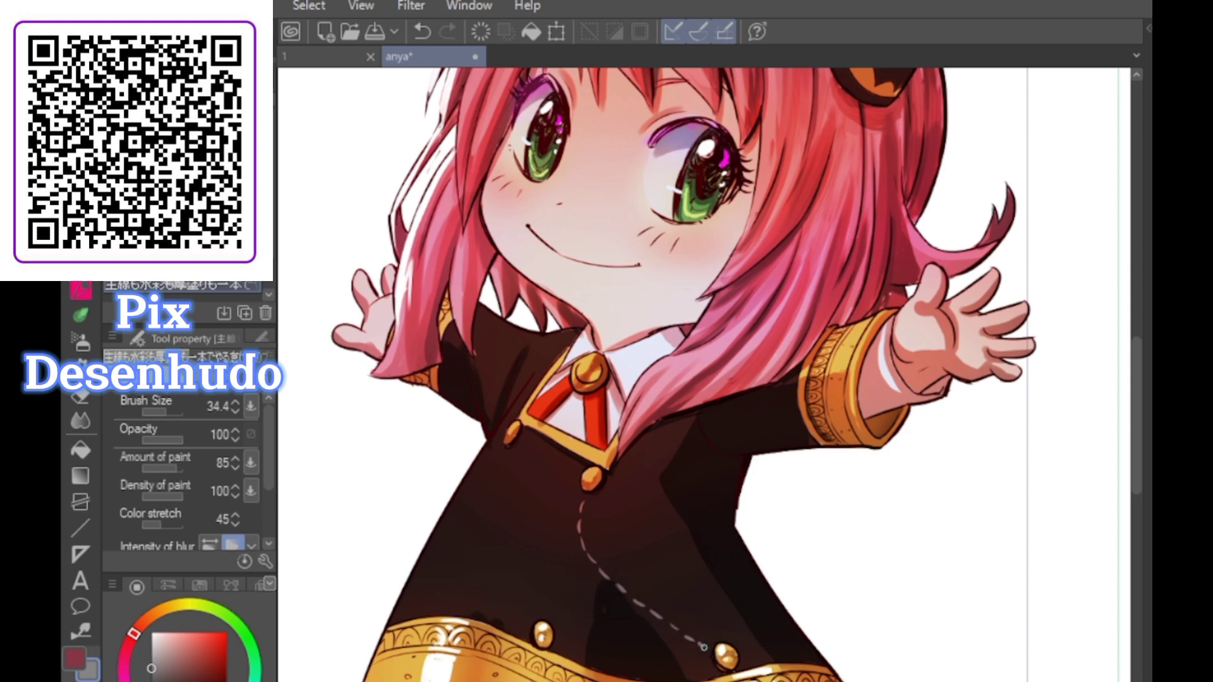
Paint a second dashed grey seam from the small-cone-side chest button to the skirt button below it, redoing unwanted dashes
drag(496, 556, 500, 565)
drag(507, 578, 513, 589)
drag(521, 598, 528, 608)
scroll(660, 474, down, 2)
scroll(550, 384, up, 2)
key(ctrl+z)
key(ctrl+z)
key(ctrl+z)
key(ctrl+z)
key(ctrl+z)
key(ctrl+z)
key(ctrl+z)
mouse_move(572, 513)
mouse_down()
mouse_move(547, 556)
mouse_move(550, 604)
mouse_move(576, 656)
mouse_up()
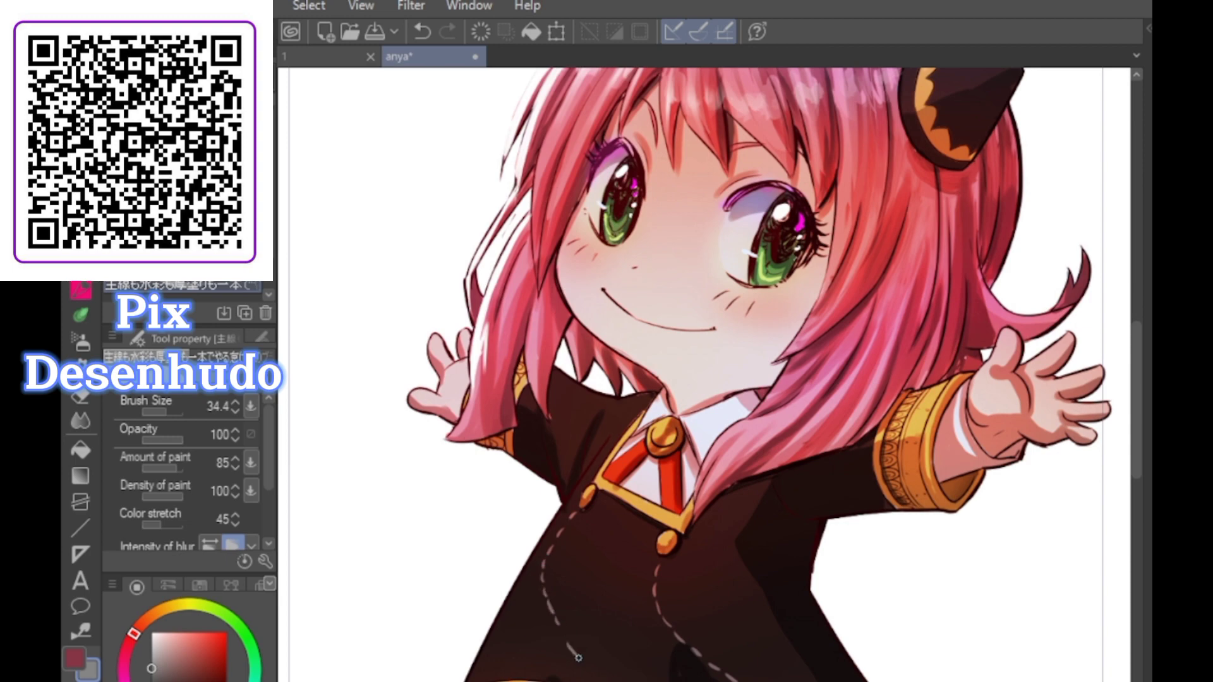
scroll(728, 529, down, 3)
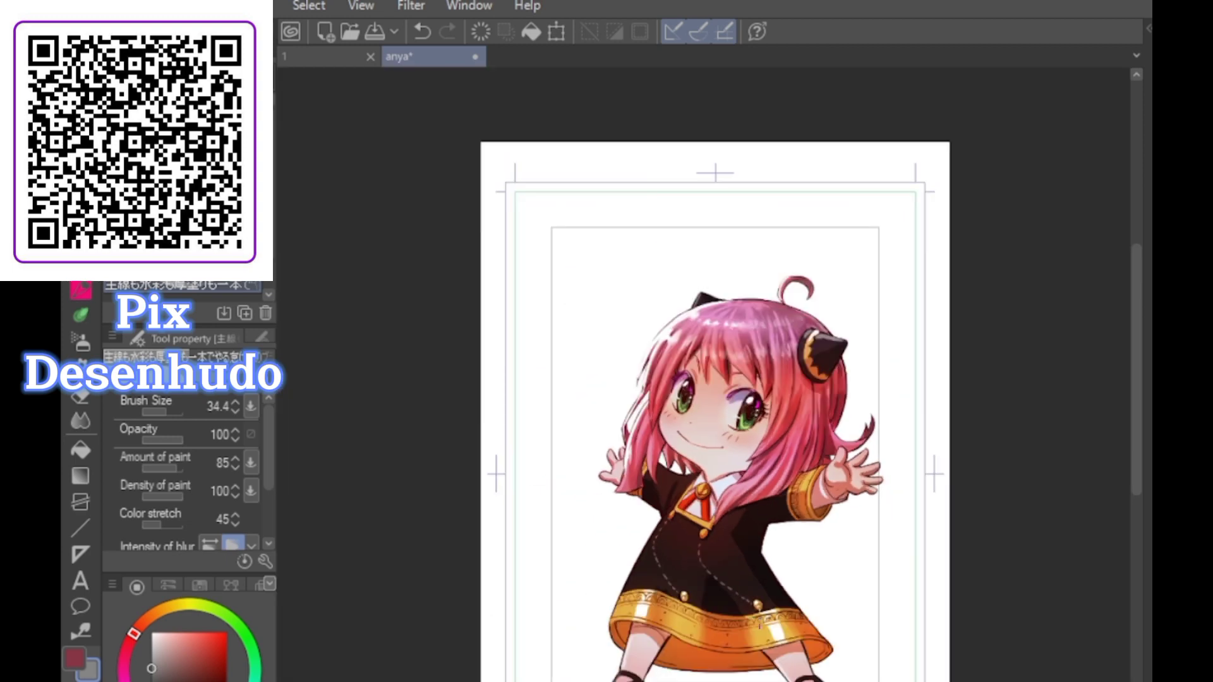
scroll(760, 625, up, 4)
scroll(736, 611, down, 2)
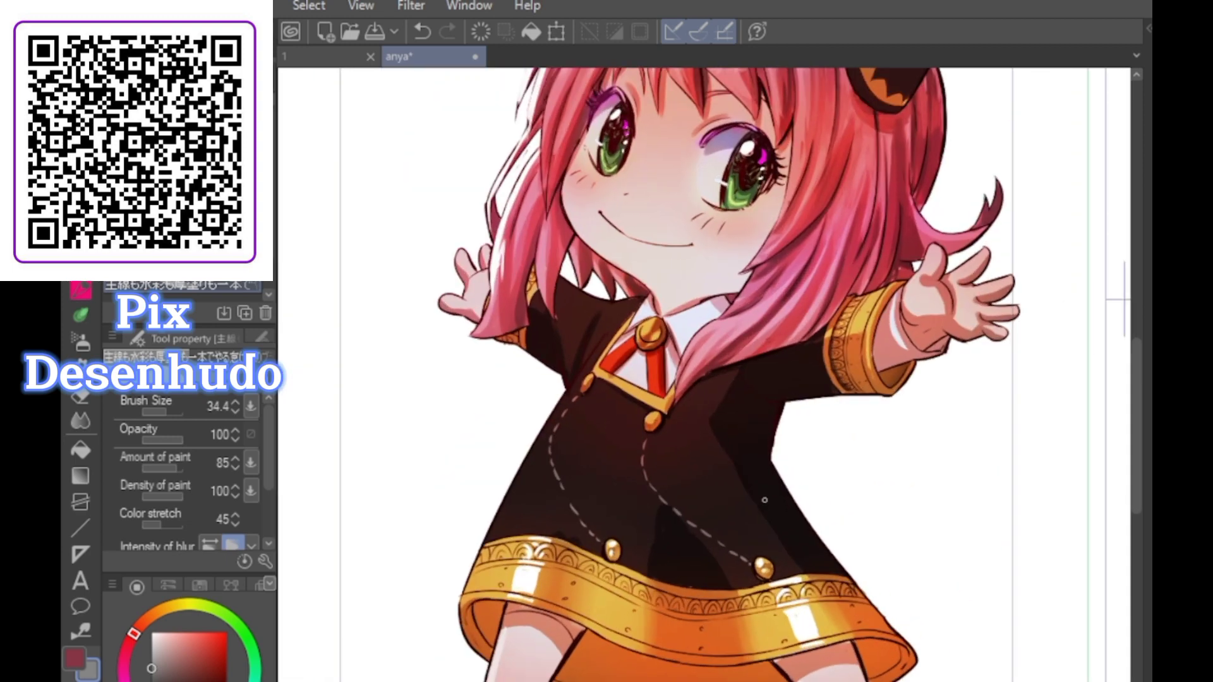
Sample white and paint small highlights on the chest buttons and neck brooch at brush size 34.4, undoing unwanted strokes
scroll(765, 501, up, 3)
alt+click(778, 660)
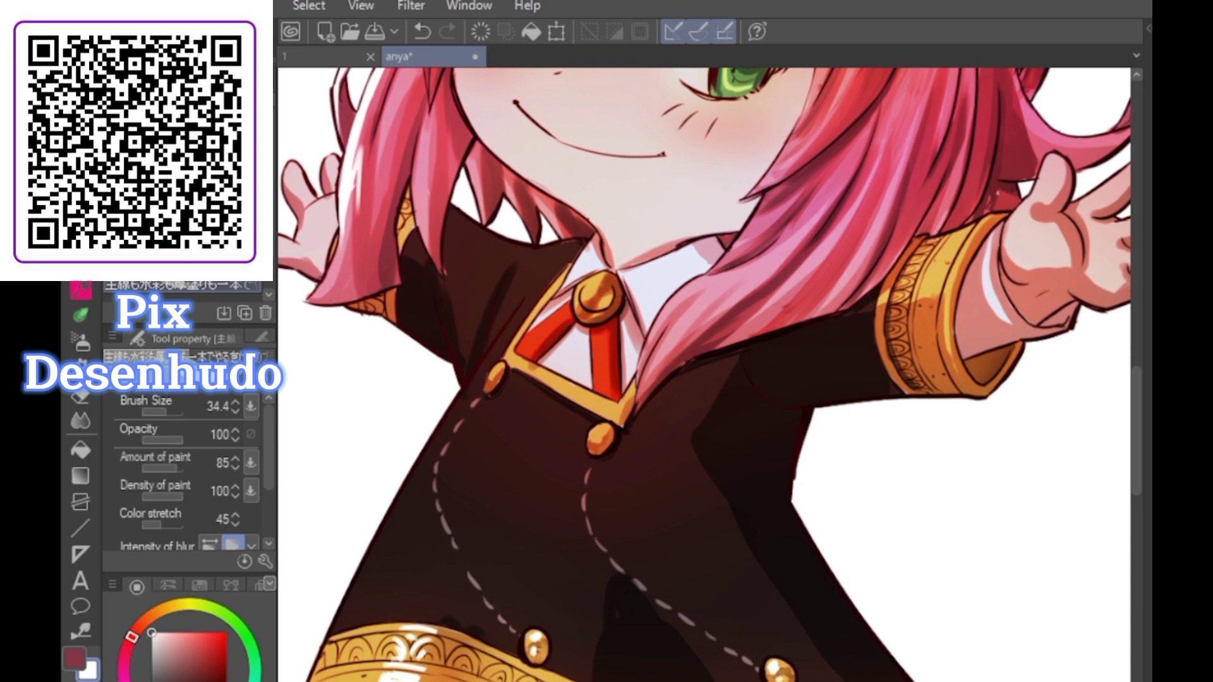
key(ctrl+z)
drag(498, 367, 490, 377)
key(ctrl+z)
drag(602, 277, 588, 292)
drag(590, 286, 586, 297)
key(ctrl+z)
scroll(570, 491, down, 4)
scroll(560, 490, up, 3)
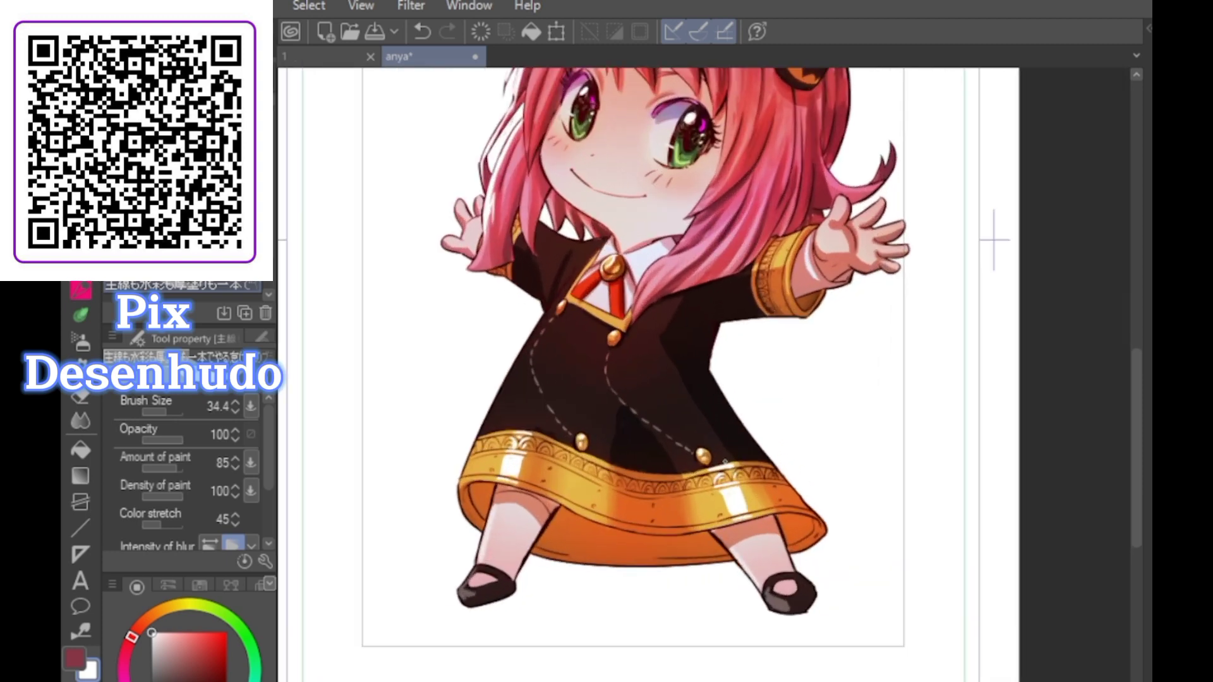
Sample a muted tone and paint a thin rim light along the dress's outer edge on the small-cone side, undoing unwanted strokes
scroll(560, 490, up, 2)
key(ctrl+z)
drag(523, 474, 574, 365)
alt+click(545, 414)
key(ctrl+z)
alt+click(548, 411)
drag(534, 438, 577, 360)
key(ctrl+z)
mouse_move(533, 440)
mouse_down()
mouse_move(610, 297)
mouse_move(542, 425)
mouse_up()
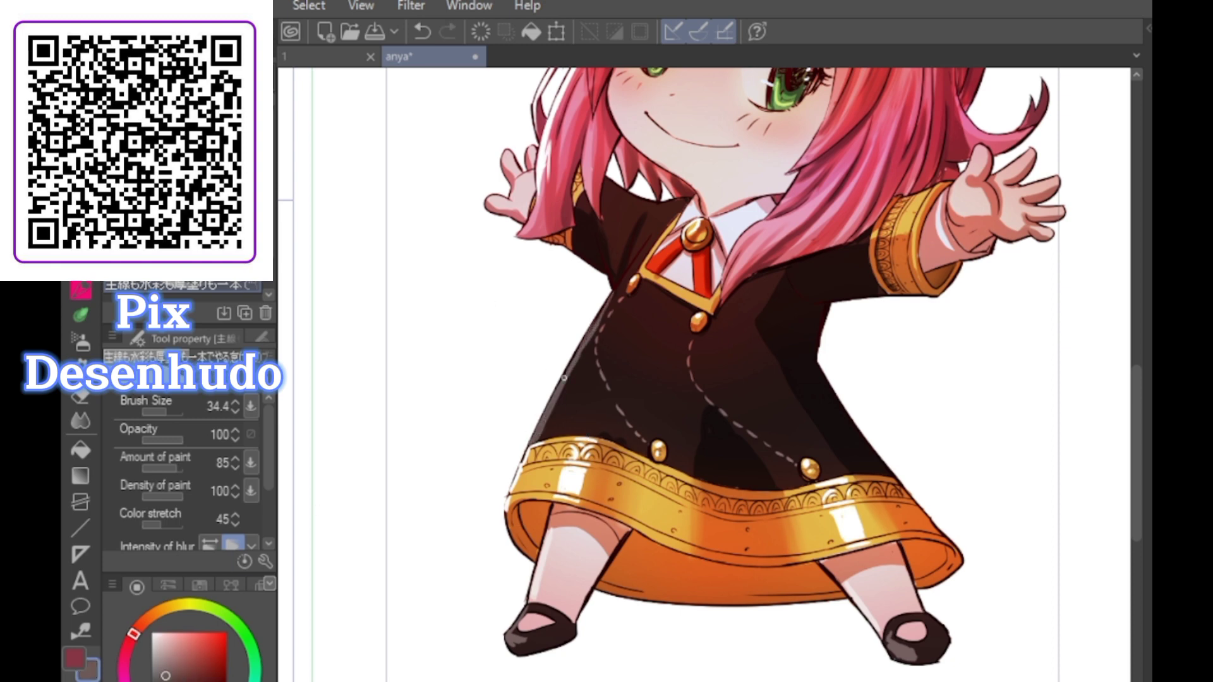
Softly erase part of the hair shading beside the large hair cone with the Soft eraser at brush size 203.5
key(e)
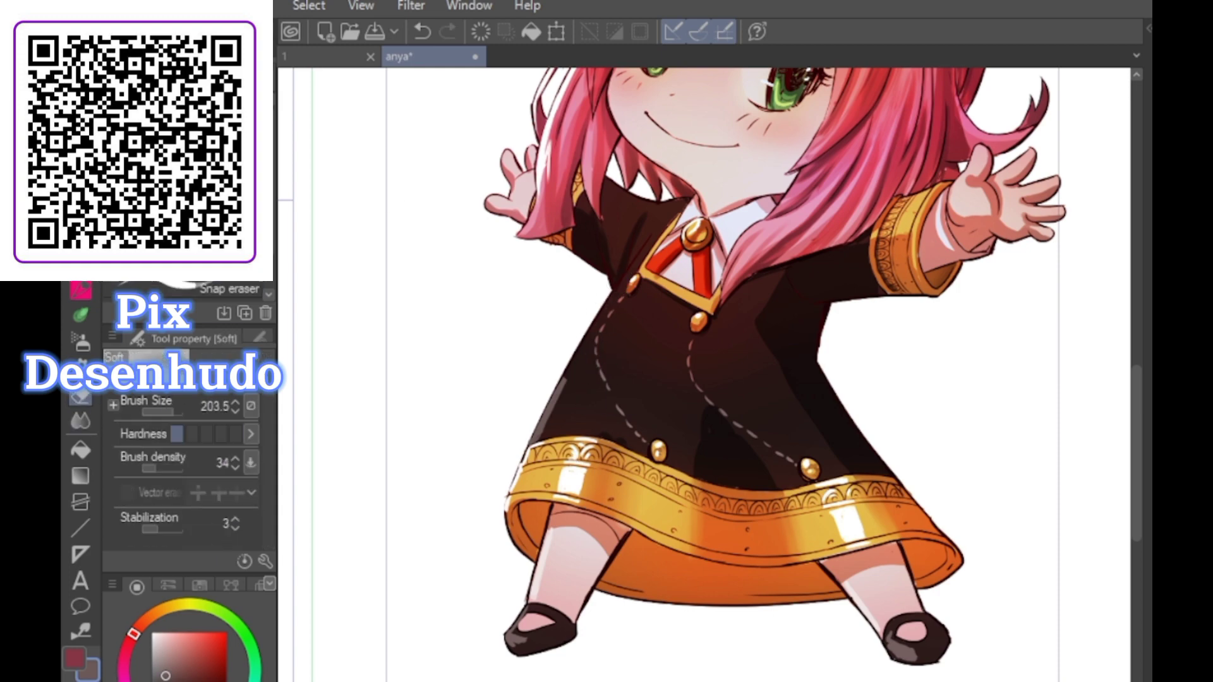
scroll(564, 380, down, 5)
scroll(860, 218, up, 8)
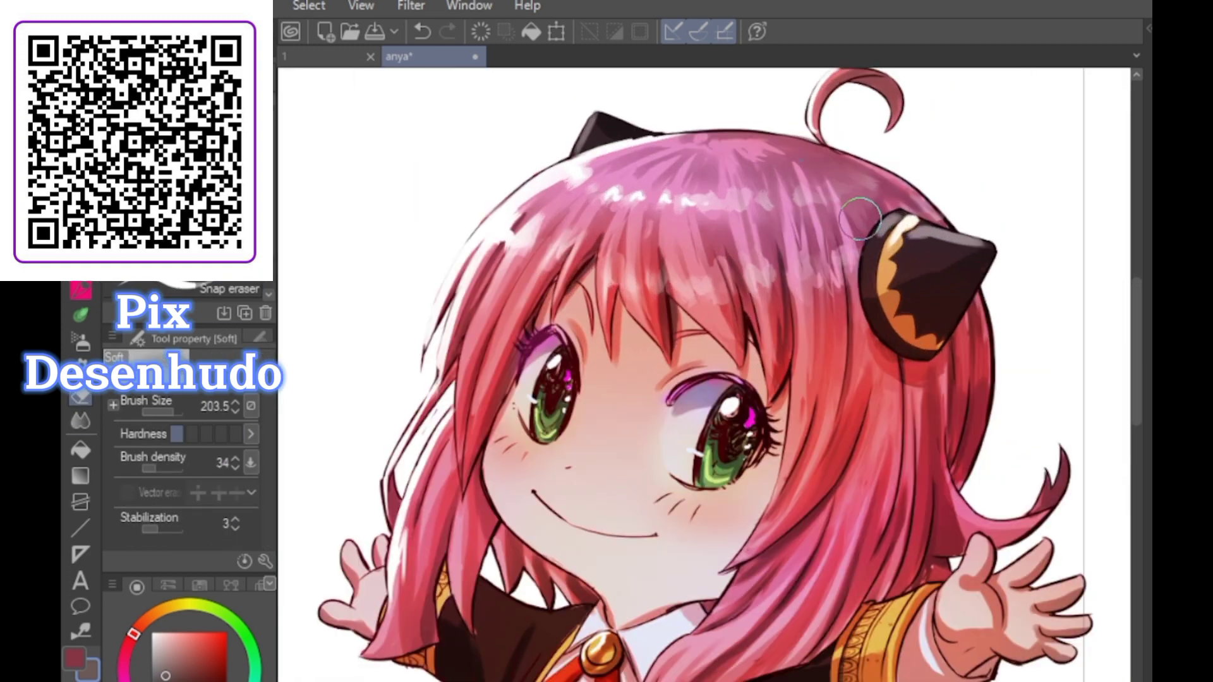
drag(826, 251, 839, 235)
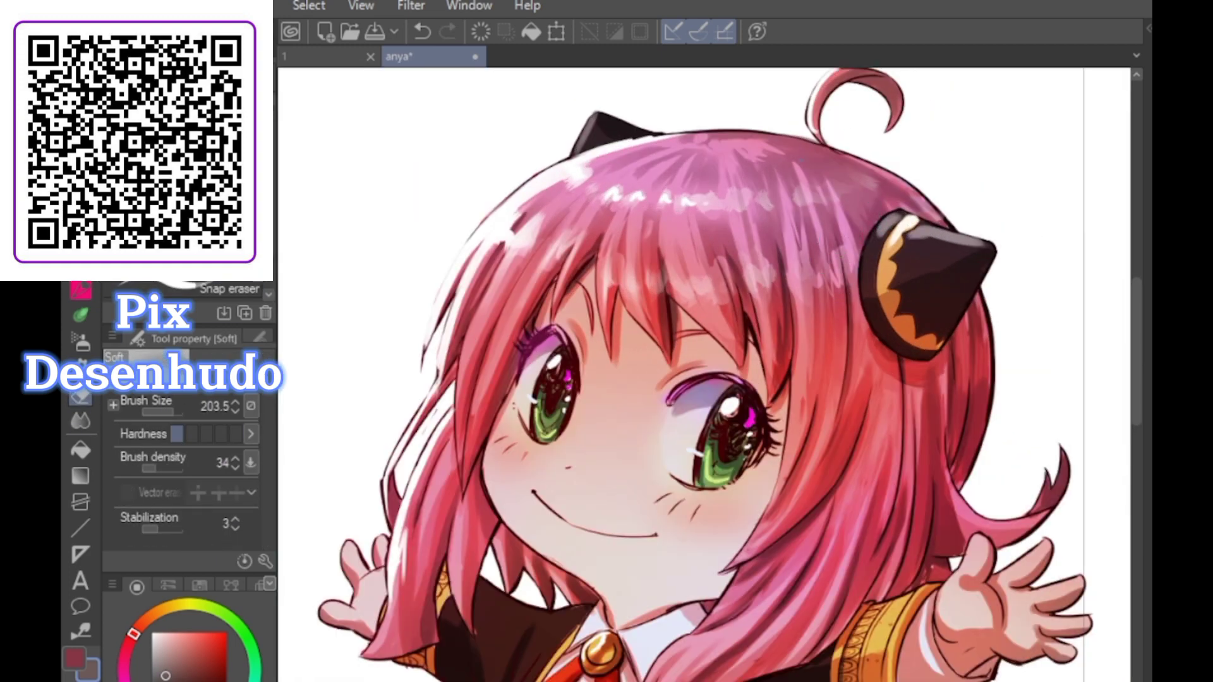
Paint fine strands on the hair between the crown and the large cone at brush size 34.4, undoing unwanted strokes
key(b)
key(p)
drag(826, 223, 850, 339)
key(ctrl+z)
drag(801, 255, 806, 313)
key(ctrl+z)
drag(804, 204, 816, 383)
drag(810, 198, 832, 282)
mouse_move(798, 163)
mouse_down()
mouse_move(829, 250)
mouse_move(834, 362)
mouse_move(854, 222)
mouse_up()
scroll(878, 200, down, 2)
scroll(948, 144, up, 2)
scroll(674, 201, up, 1)
mouse_move(717, 234)
mouse_down()
mouse_move(652, 219)
mouse_move(665, 240)
mouse_move(716, 256)
mouse_move(703, 223)
mouse_move(686, 245)
mouse_up()
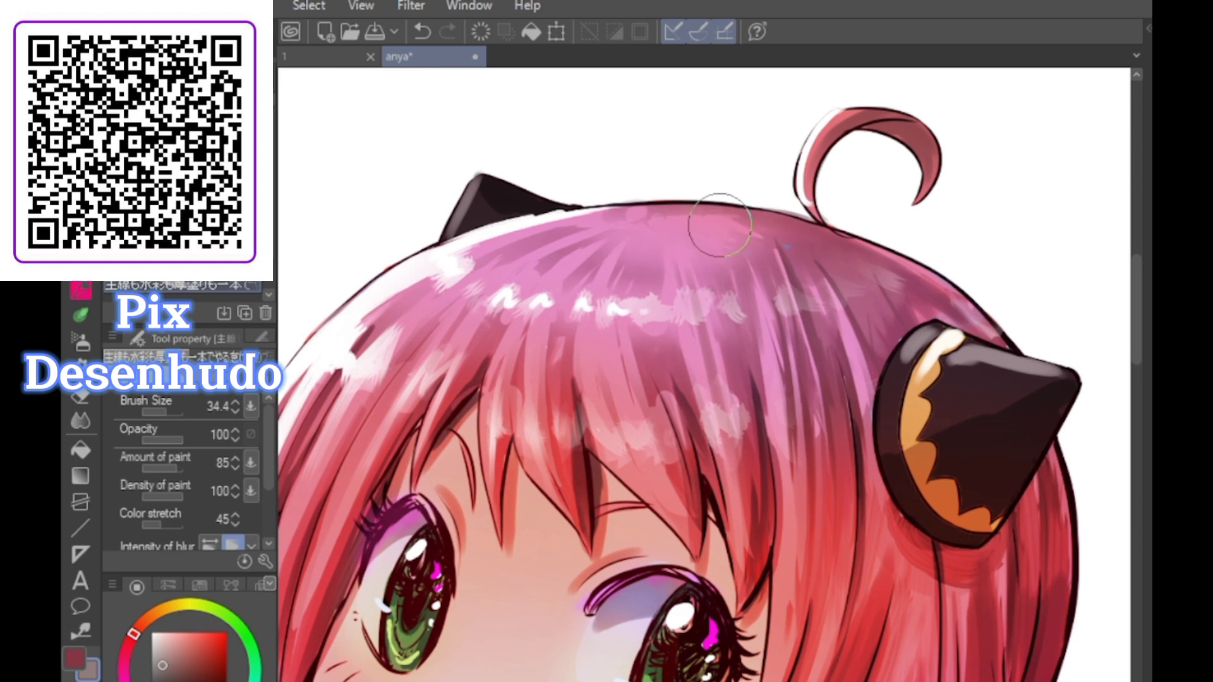
Pick a near-white and paint light highlights on the upper hair and fringe at brush size 57.2, undoing unwanted strokes
click(162, 660)
click(168, 412)
key(ctrl+z)
click(154, 644)
mouse_move(525, 283)
mouse_down()
mouse_move(544, 269)
mouse_move(534, 278)
mouse_up()
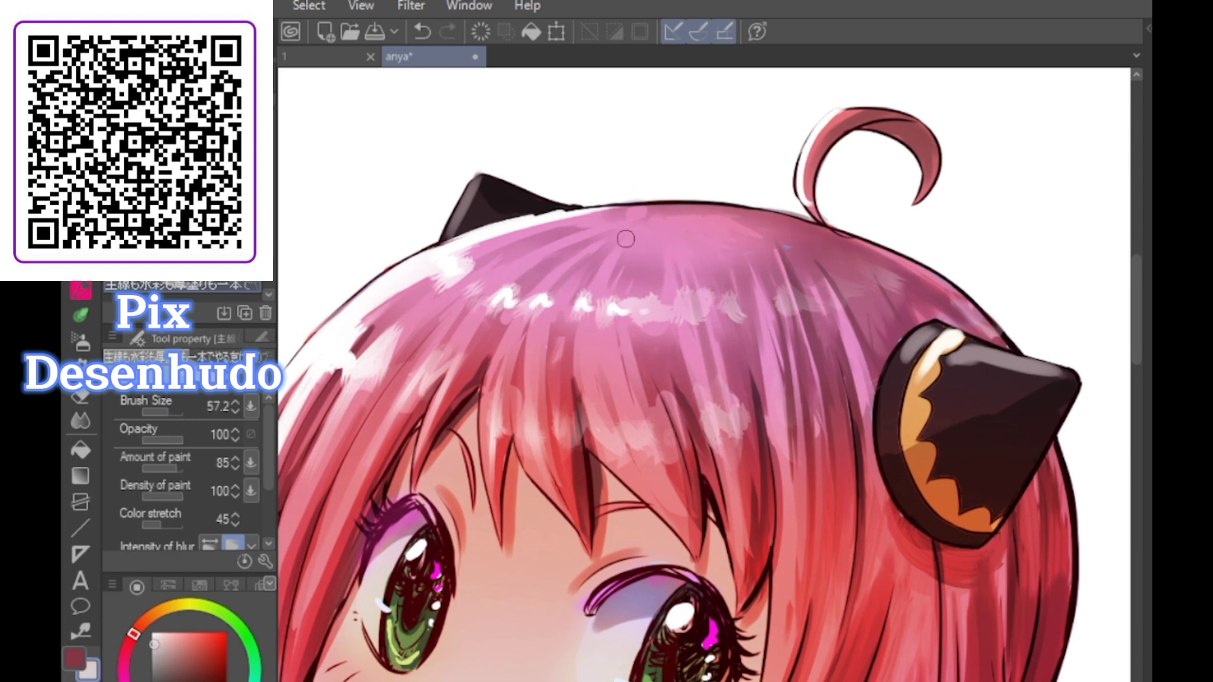
key(ctrl+z)
scroll(762, 309, down, 1)
drag(762, 184, 760, 245)
drag(721, 330, 735, 374)
key(ctrl+z)
mouse_move(736, 331)
mouse_down()
mouse_move(770, 513)
mouse_move(761, 456)
mouse_up()
scroll(656, 224, up, 1)
scroll(556, 215, down, 4)
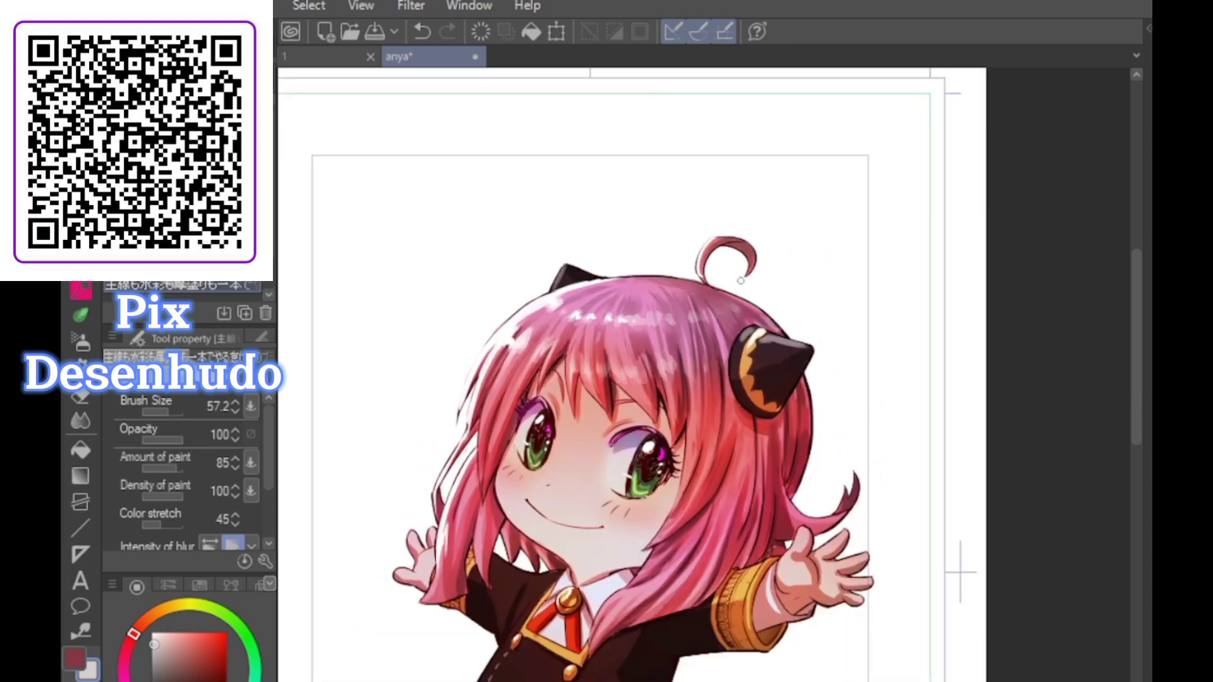
Check the whole illustration and save the anya file
scroll(550, 284, up, 3)
scroll(646, 360, down, 3)
scroll(669, 473, up, 2)
scroll(942, 466, down, 3)
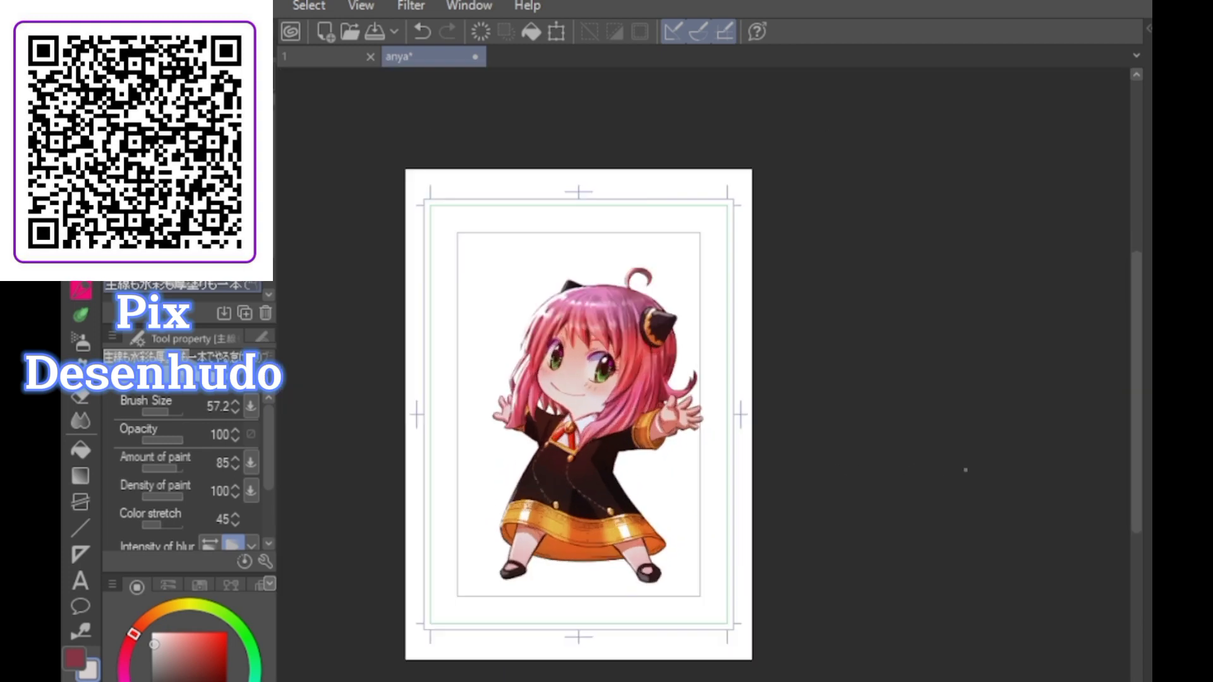
scroll(991, 474, up, 1)
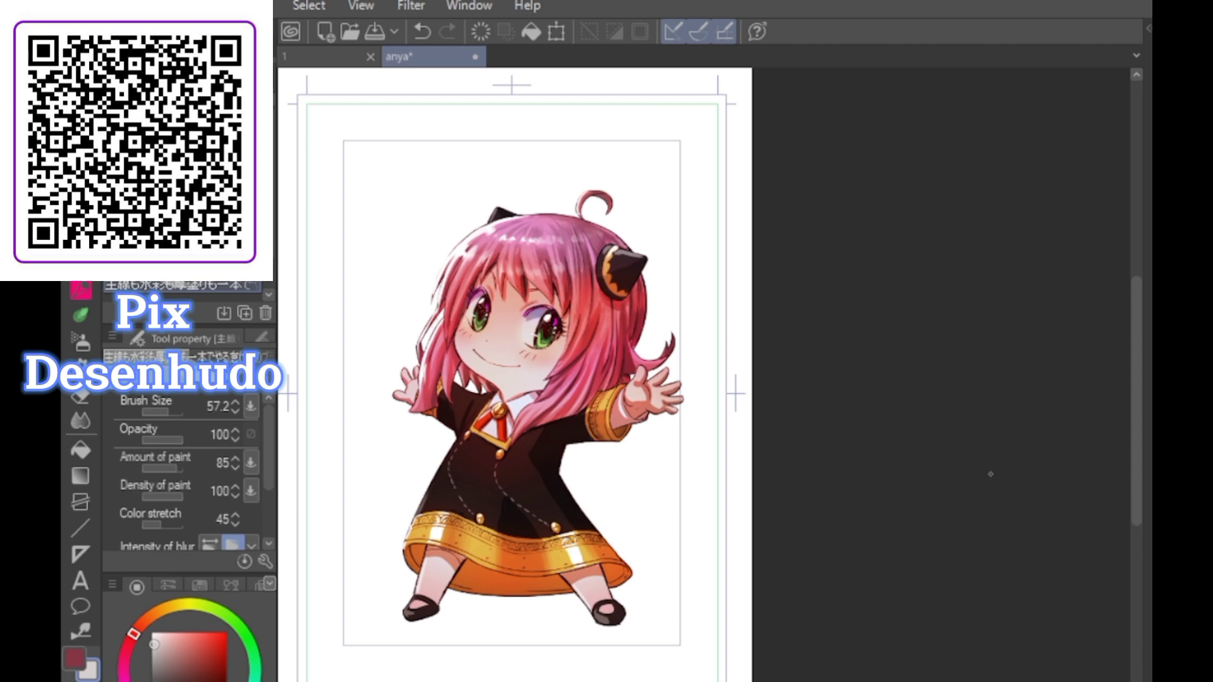
key(ctrl+s)
Soften the hair highlights above the fringe with the Soft eraser at brush size 157.8
scroll(857, 361, down, 2)
scroll(913, 473, up, 2)
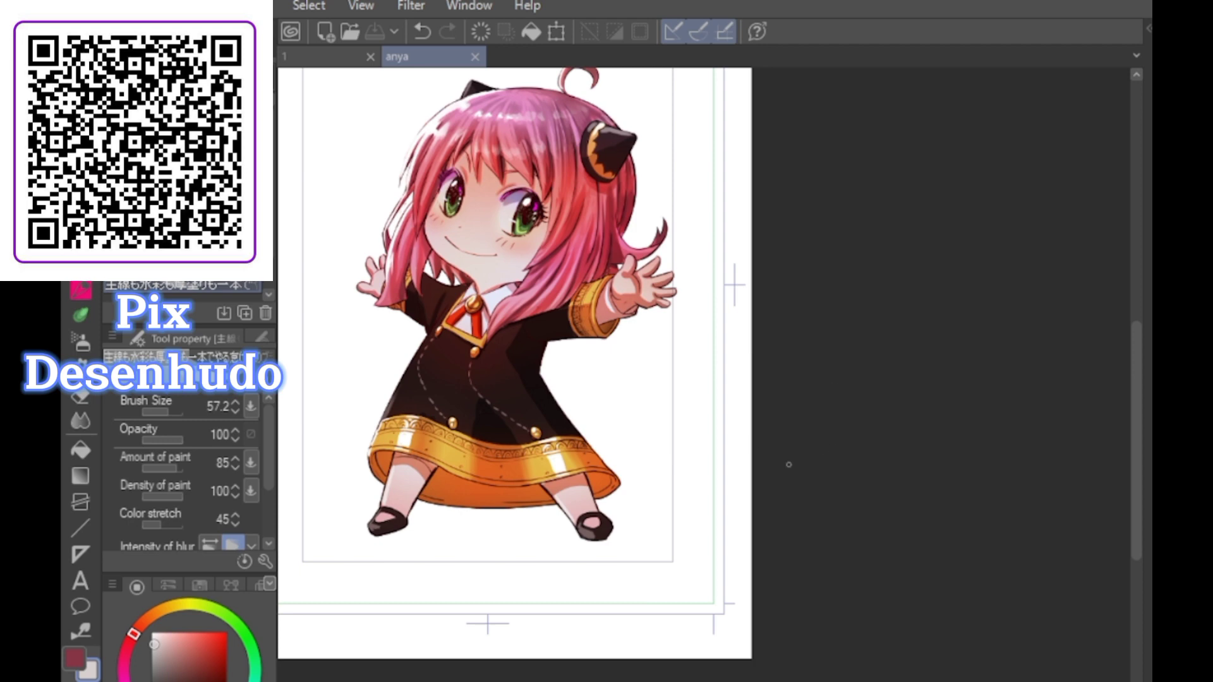
scroll(828, 413, up, 2)
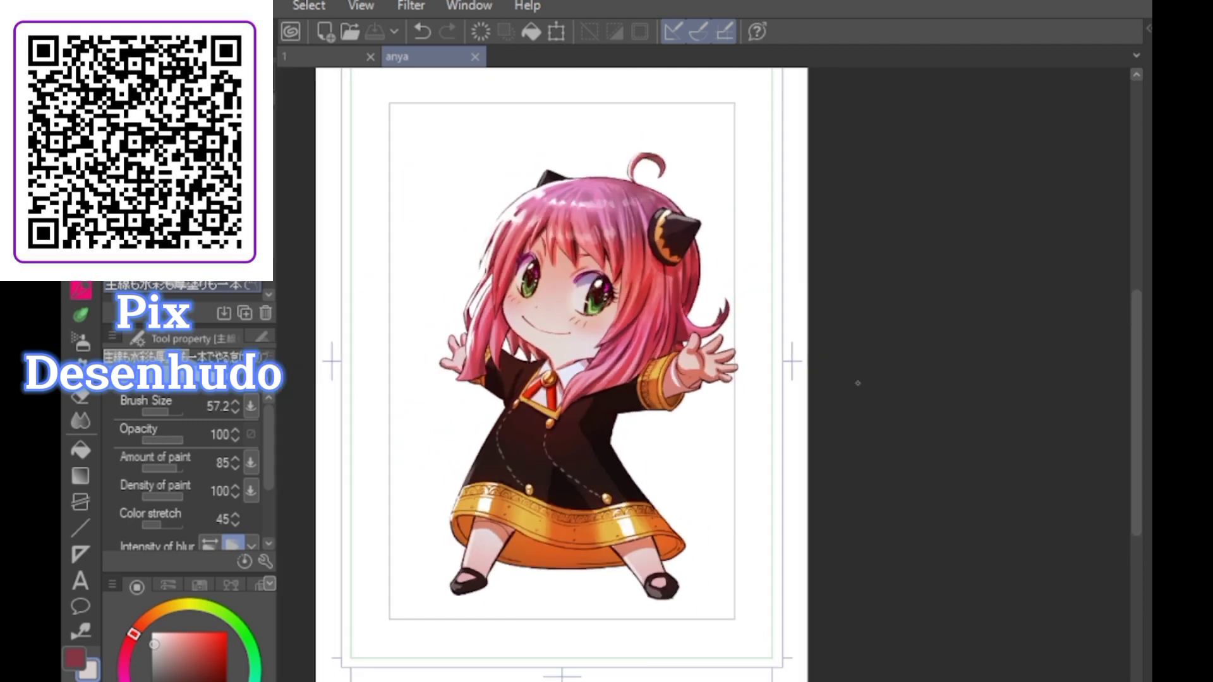
scroll(798, 367, up, 1)
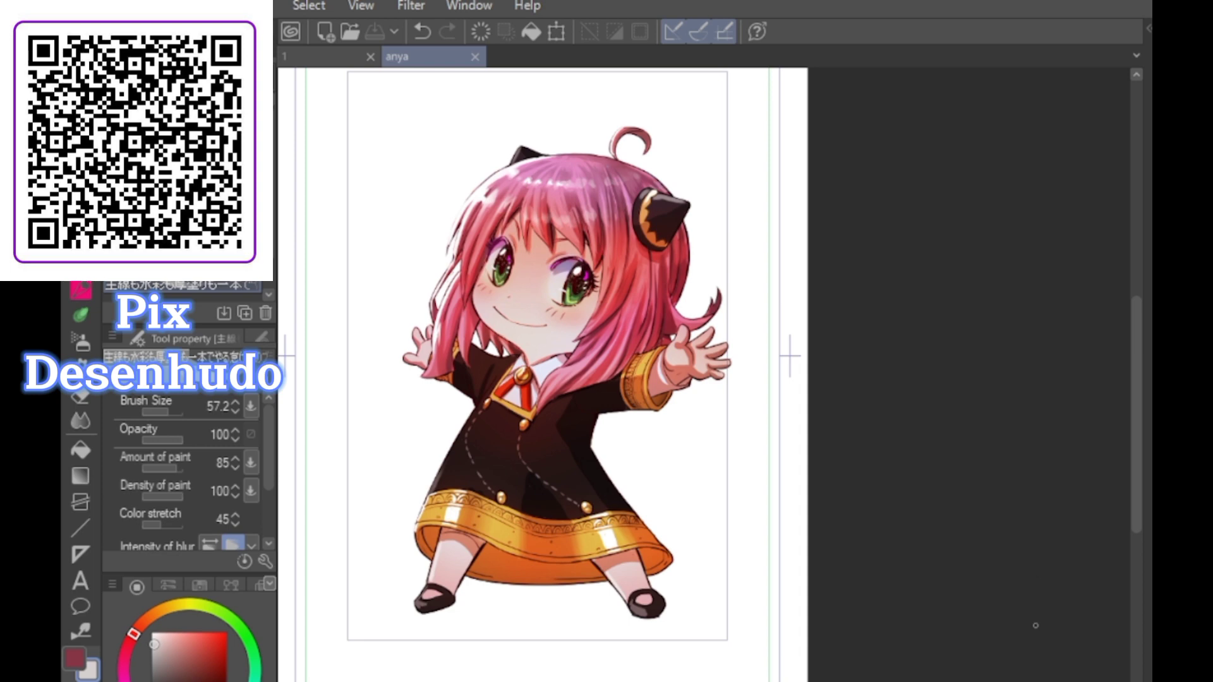
scroll(555, 135, up, 5)
key(e)
click(172, 412)
drag(700, 245, 806, 297)
scroll(979, 379, down, 2)
scroll(928, 404, up, 1)
scroll(929, 357, up, 1)
drag(702, 257, 776, 261)
scroll(821, 288, down, 2)
scroll(815, 303, up, 4)
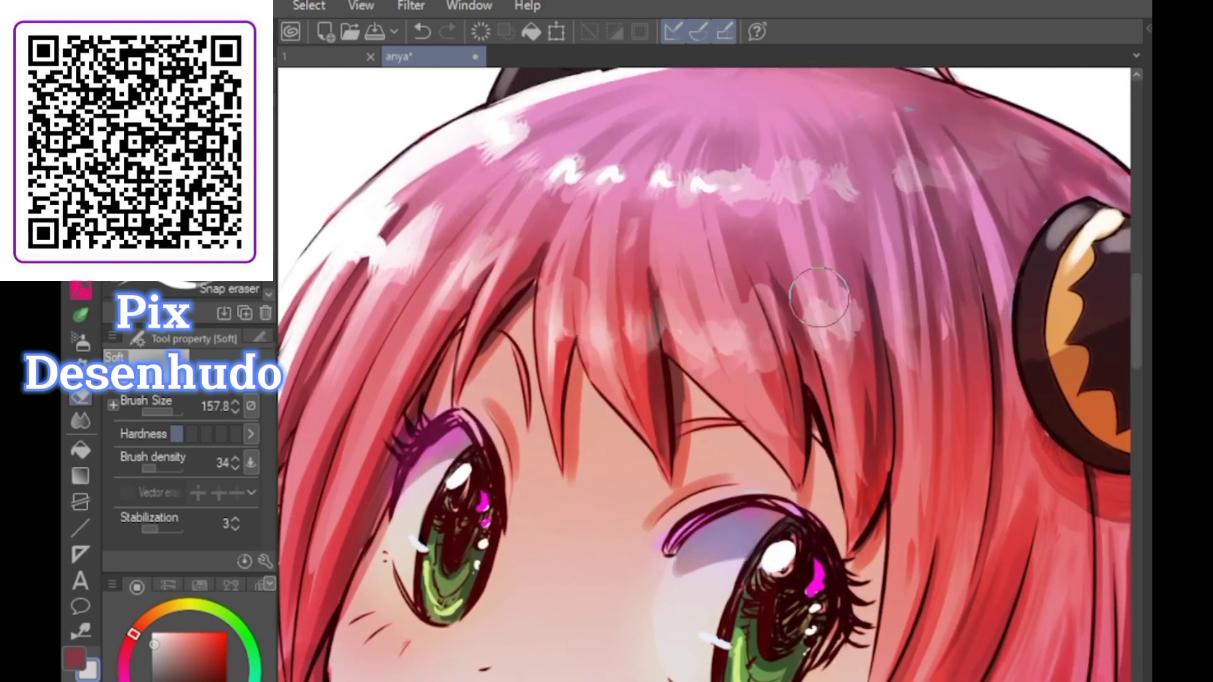
Paint a strand through the fringe highlight at brush size 57.2 and save the file
click(84, 360)
drag(748, 269, 772, 370)
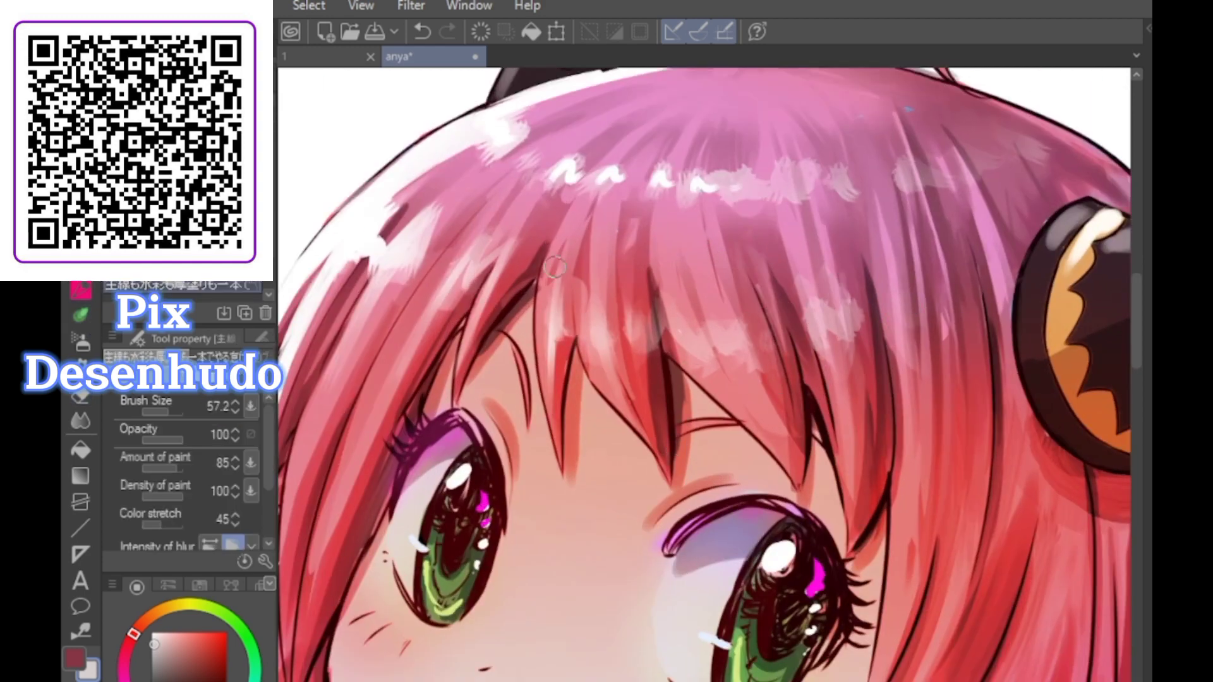
scroll(577, 293, down, 5)
scroll(764, 451, up, 1)
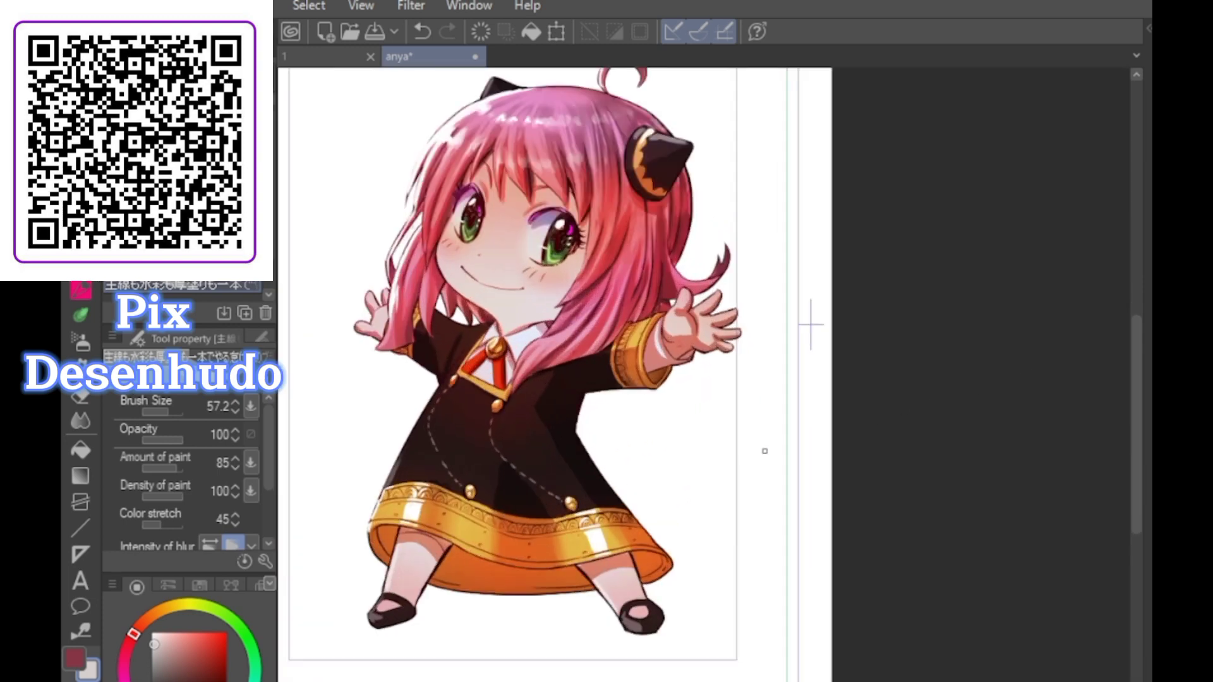
key(ctrl+s)
Switch to the calligraphy brush, pick a dark purple and set the brush size to 26.7
click(184, 260)
click(226, 678)
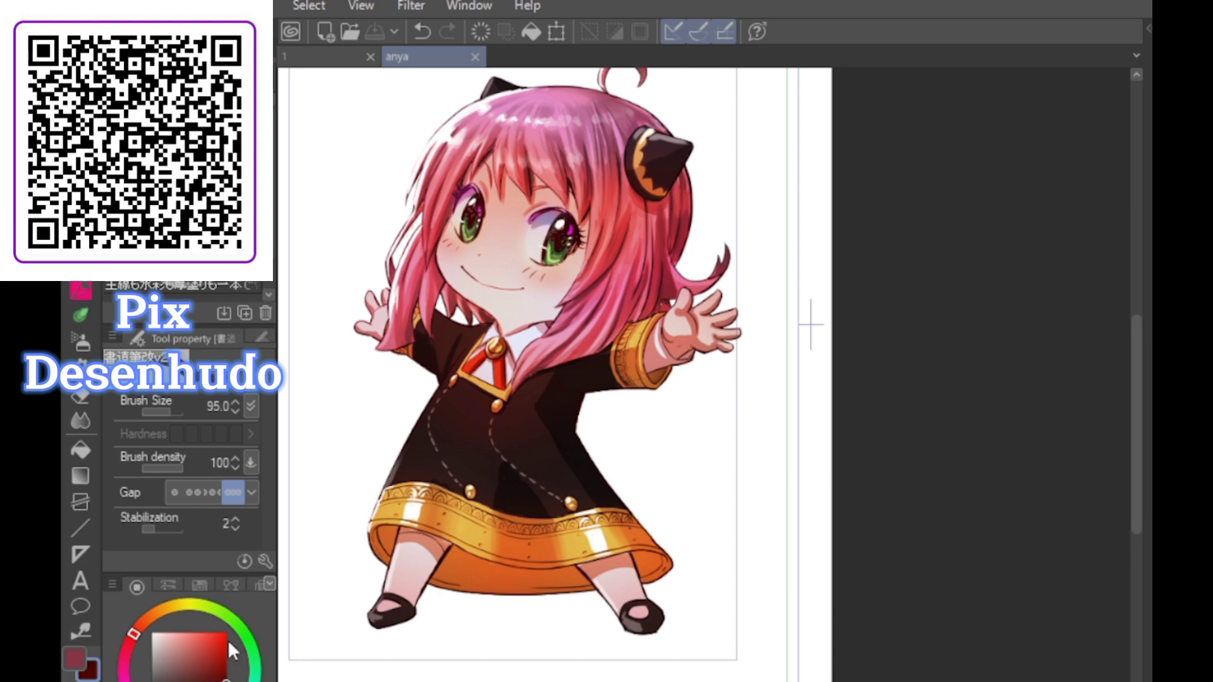
scroll(617, 632, up, 1)
click(154, 681)
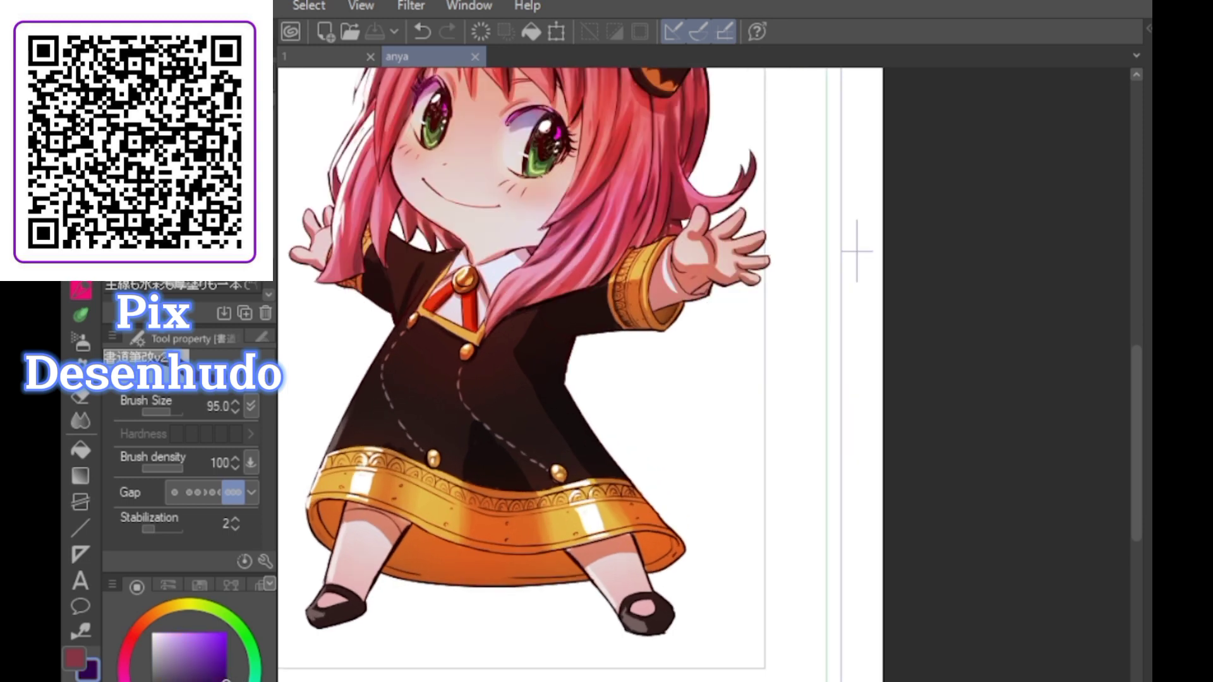
scroll(677, 526, up, 3)
drag(169, 412, 165, 412)
Try to write the artist's signature in dark purple beside the skirt hem on the large-cone side, and undo it
mouse_move(611, 401)
mouse_down()
mouse_move(689, 405)
mouse_move(685, 438)
mouse_up()
key(ctrl+z)
drag(627, 414, 685, 436)
mouse_move(615, 440)
mouse_down()
mouse_move(579, 455)
mouse_move(651, 447)
mouse_move(718, 404)
mouse_up()
key(ctrl+z)
key(ctrl+z)
key(ctrl+z)
key(ctrl+z)
key(ctrl+z)
Change the colour to dark red and handwrite the artist's signature beside the skirt hem on the large-cone side
click(130, 641)
mouse_move(651, 422)
mouse_down()
mouse_move(727, 433)
mouse_move(685, 447)
mouse_up()
mouse_move(686, 445)
mouse_down()
mouse_move(729, 419)
mouse_move(611, 471)
mouse_up()
key(ctrl+z)
drag(680, 451, 682, 453)
drag(690, 450, 703, 465)
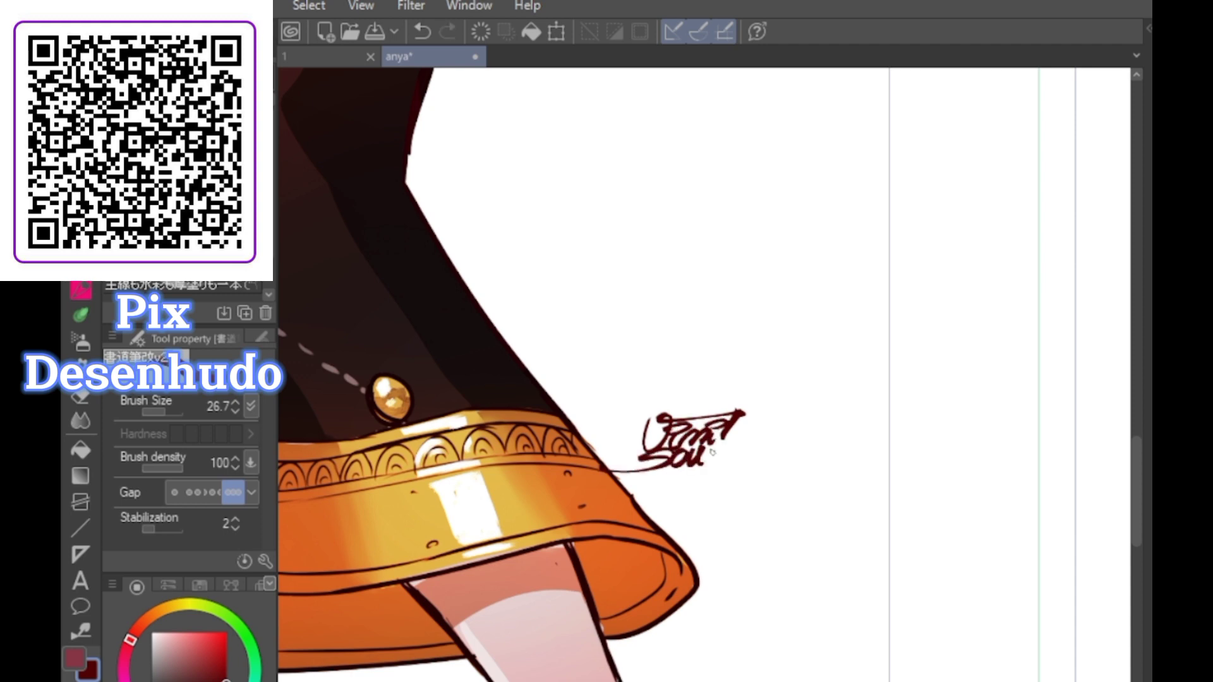
Check the signed illustration as a whole and save it
scroll(743, 428, down, 5)
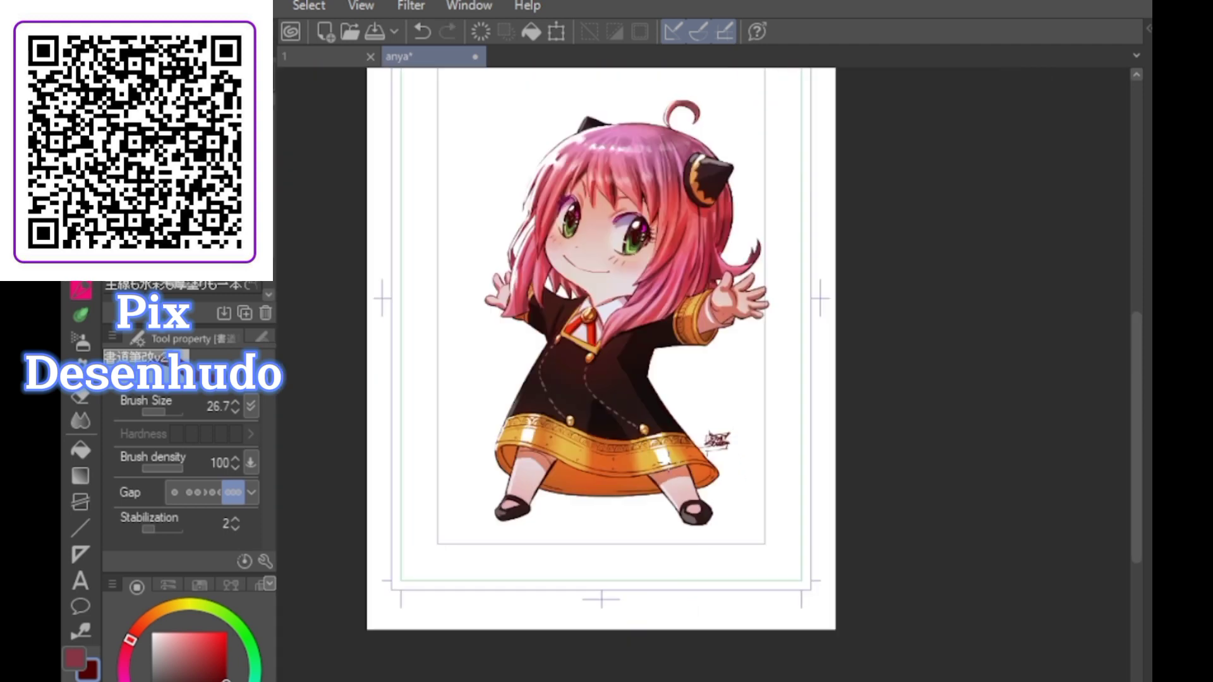
scroll(743, 428, down, 2)
scroll(885, 404, up, 4)
scroll(941, 379, down, 2)
scroll(973, 307, up, 1)
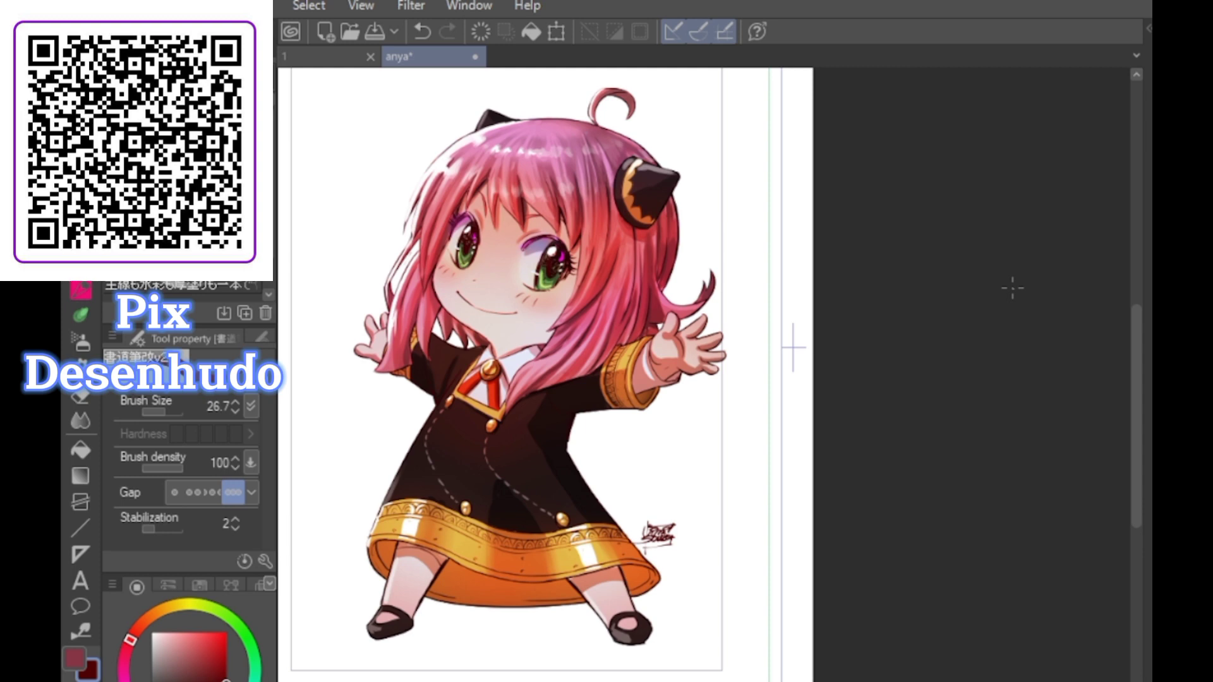
key(ctrl+s)
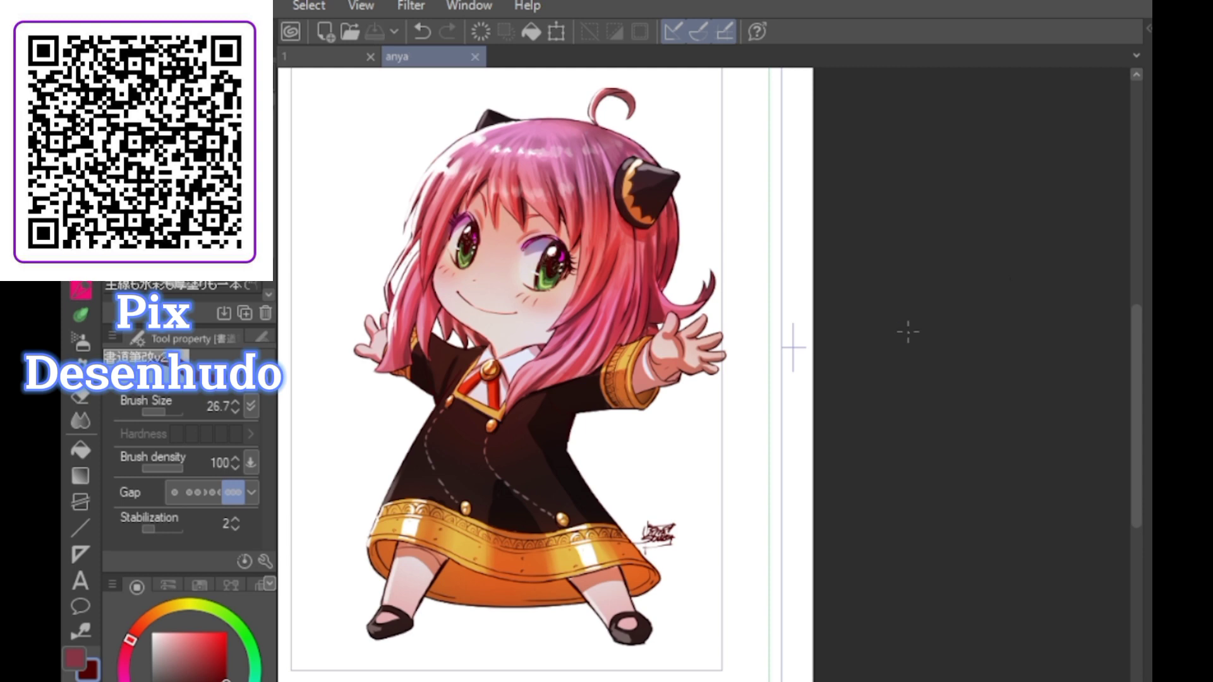